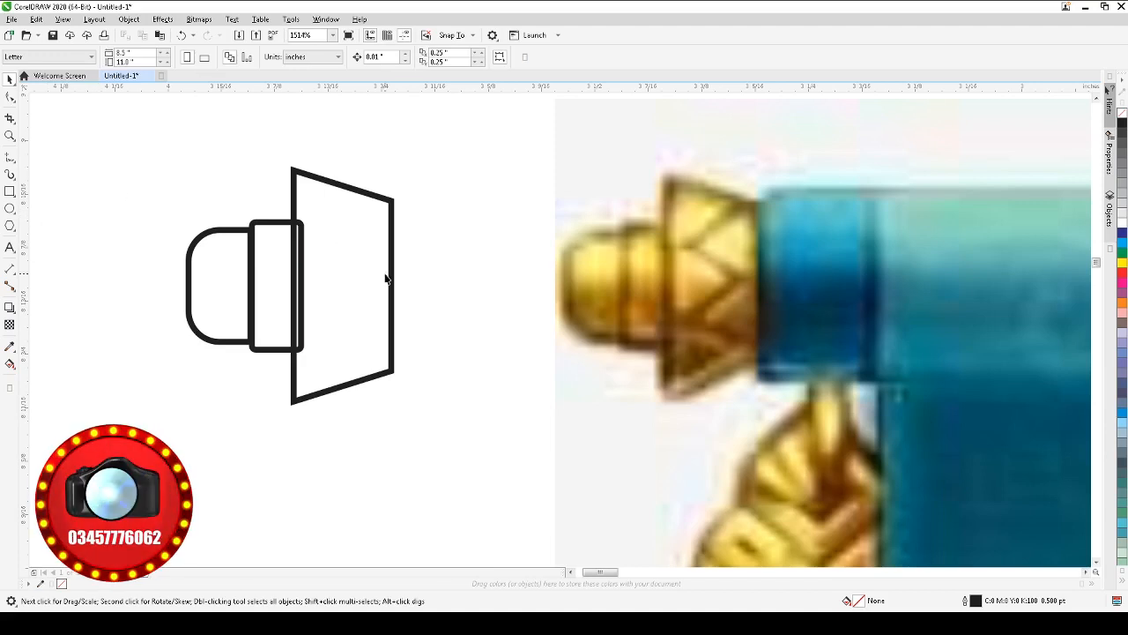
- Duplicate the rounded end shape slightly to the left of the original and give the copy a black outline
click(225, 294)
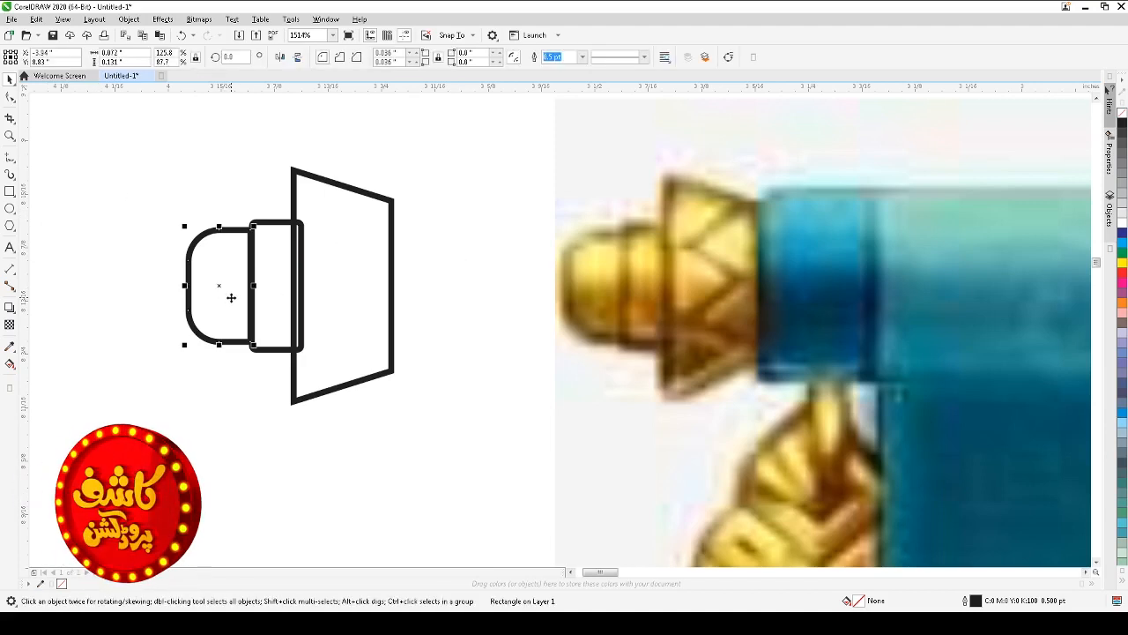
key(z)
mouse_move(126, 144)
mouse_down()
mouse_move(590, 408)
mouse_move(805, 461)
mouse_up()
drag(197, 289, 153, 291)
right_click(1122, 113)
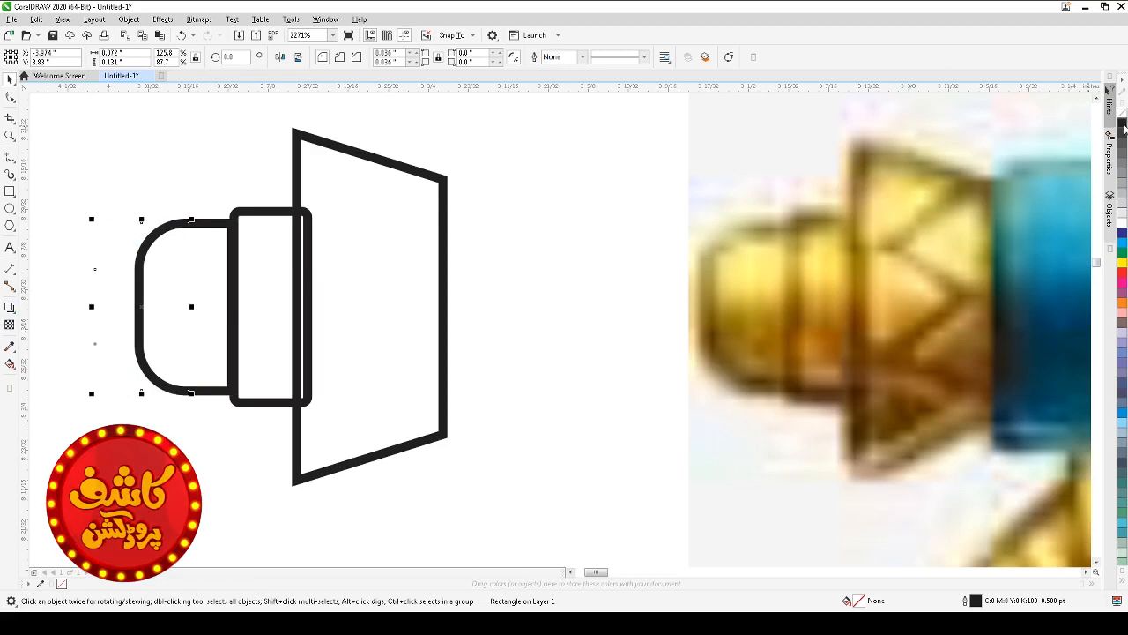
right_click(1122, 123)
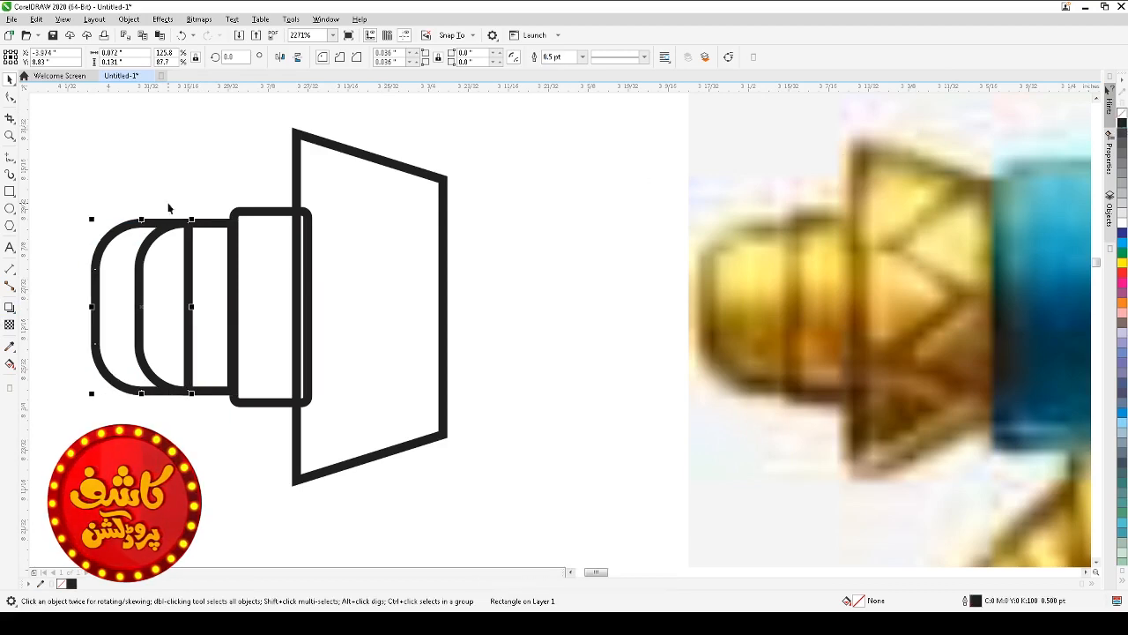
- Add a drop shadow to the copied end shape, running from its centre to its right edge, with the Normal merge mode
click(9, 307)
drag(142, 308, 191, 307)
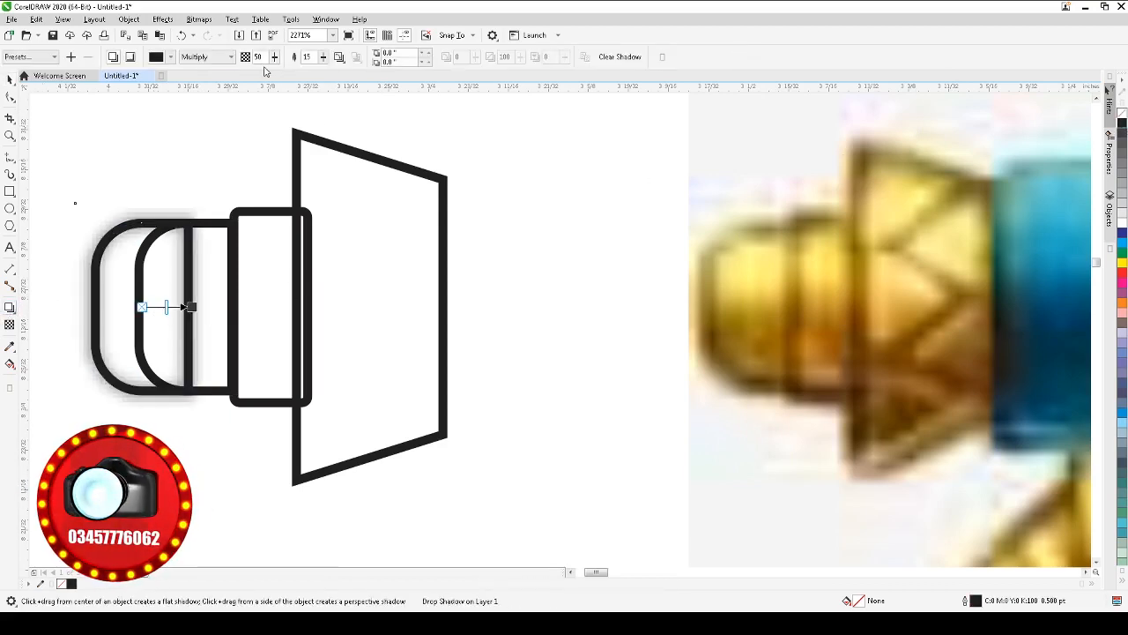
click(216, 56)
click(203, 71)
- Sample the shadow colour from the upper edge of the reference's gold tip, darken it and switch it to the CMYK model
click(170, 57)
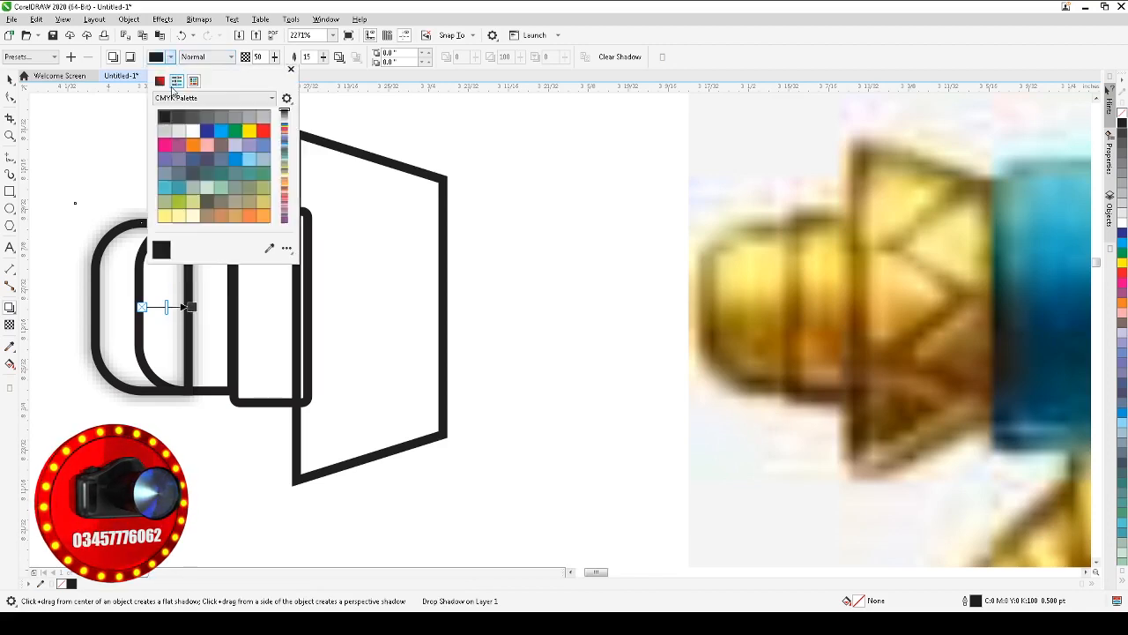
click(271, 250)
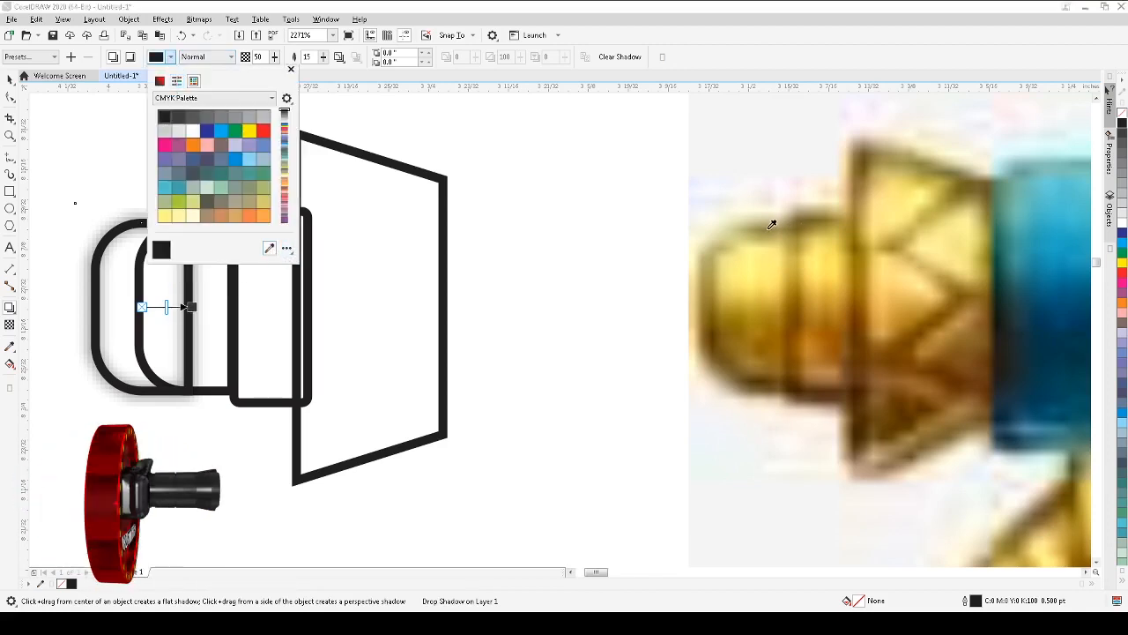
click(717, 244)
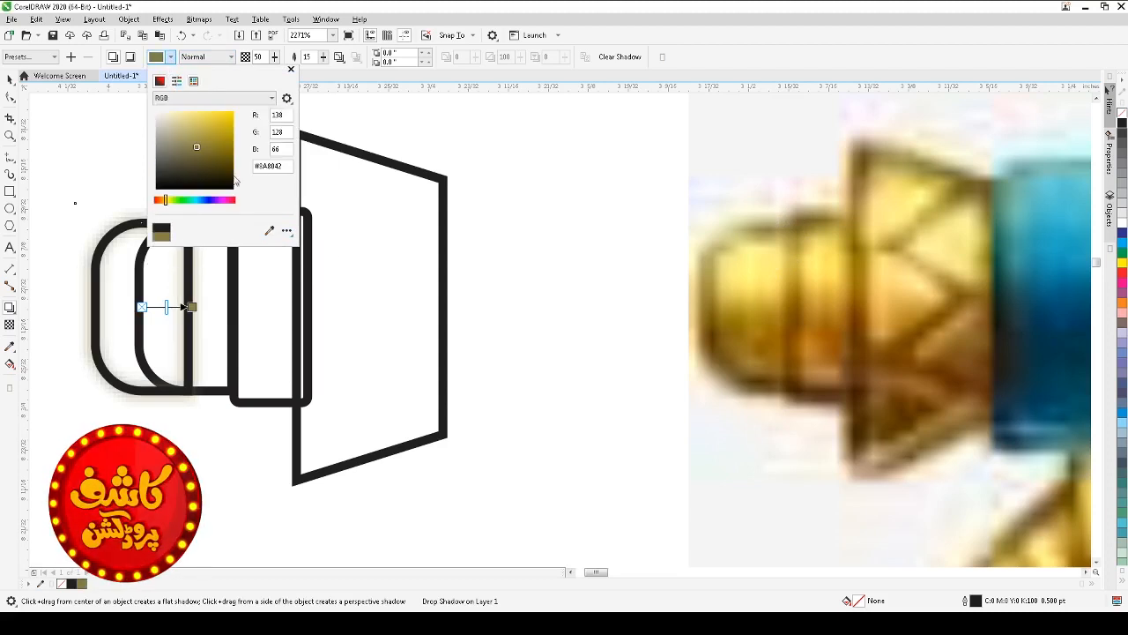
click(200, 151)
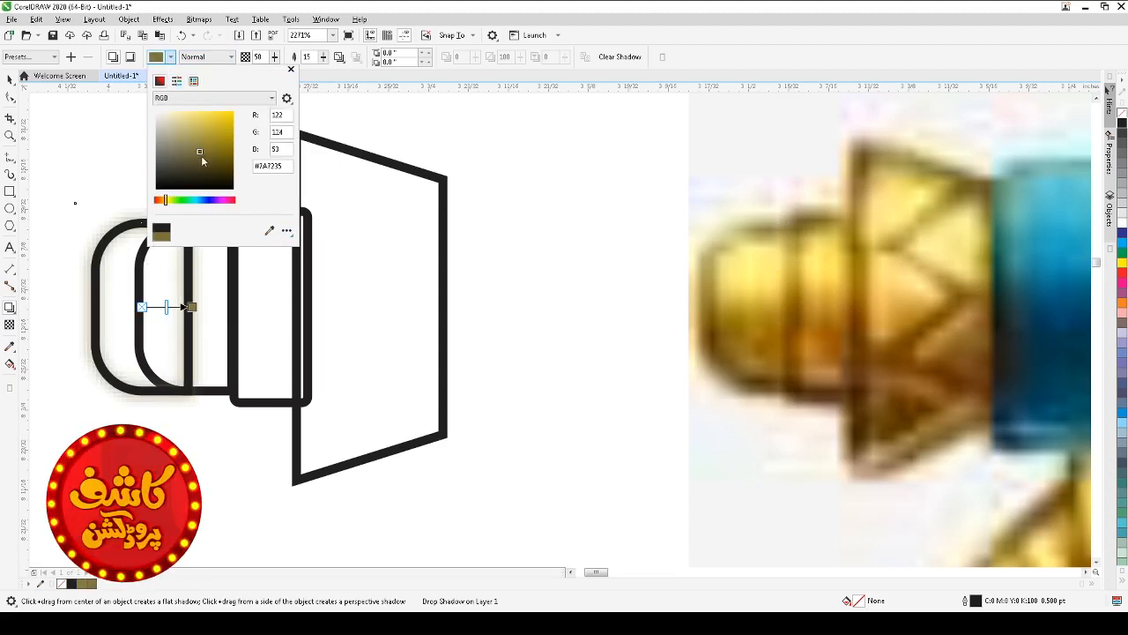
click(215, 98)
click(221, 119)
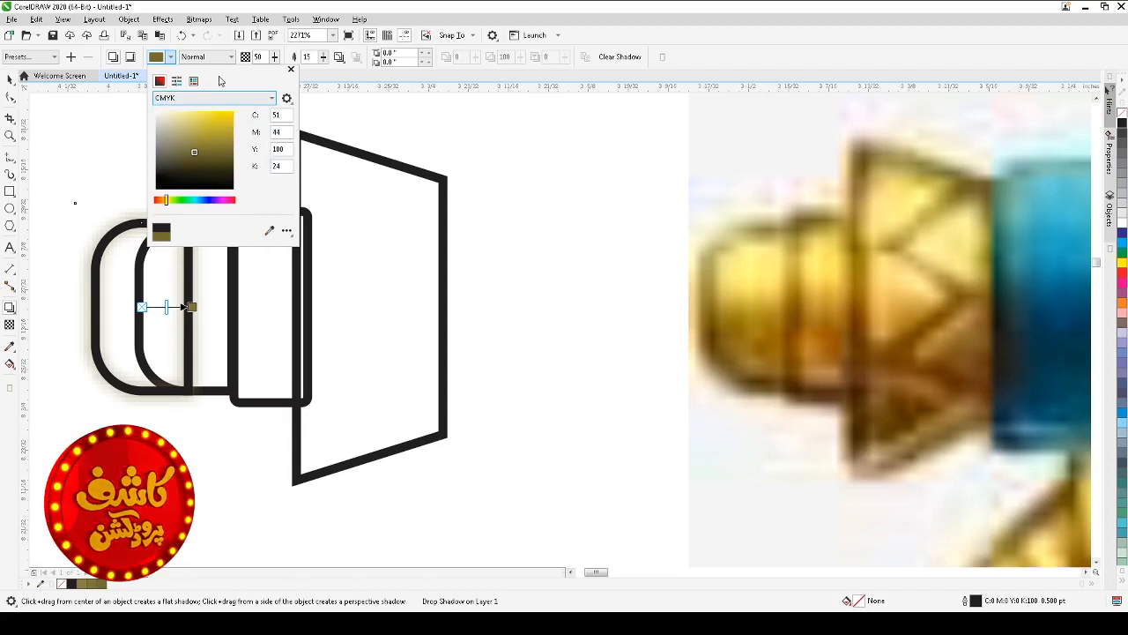
- Set the shadow's opacity to 100 and feathering to 20, and darken its colour to a deep olive-brown
click(262, 56)
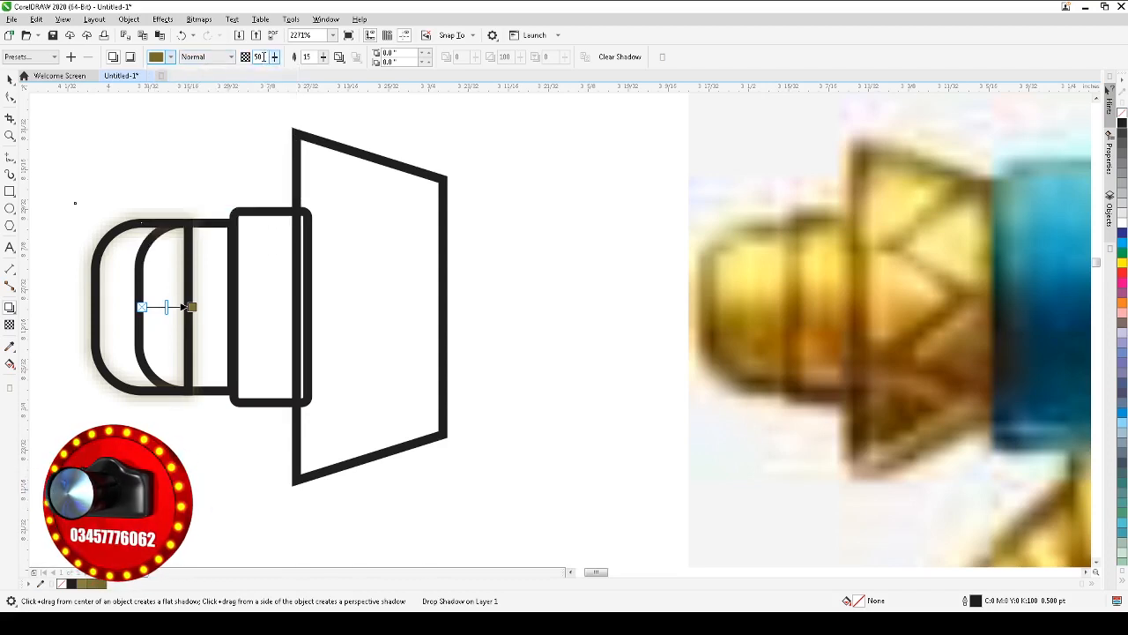
key(Return)
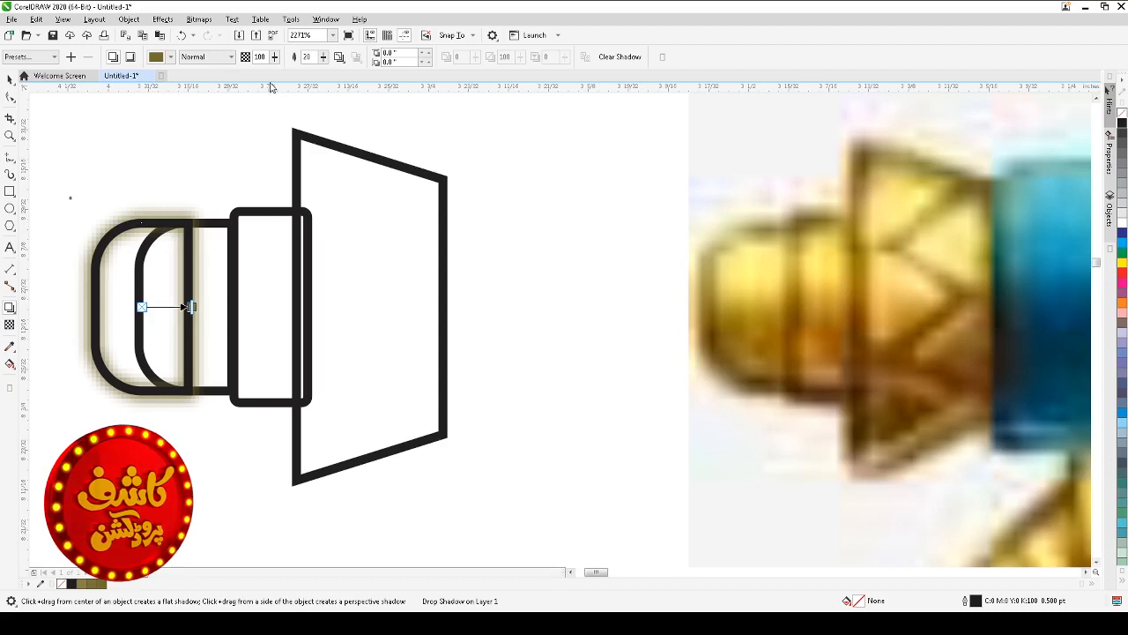
click(169, 56)
click(212, 163)
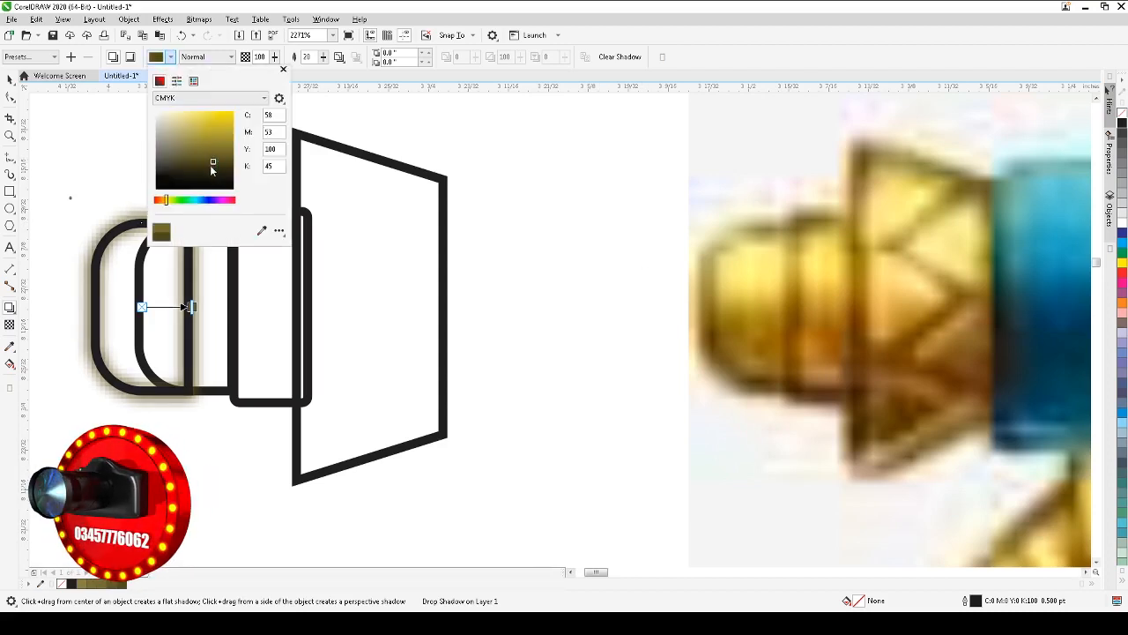
click(210, 166)
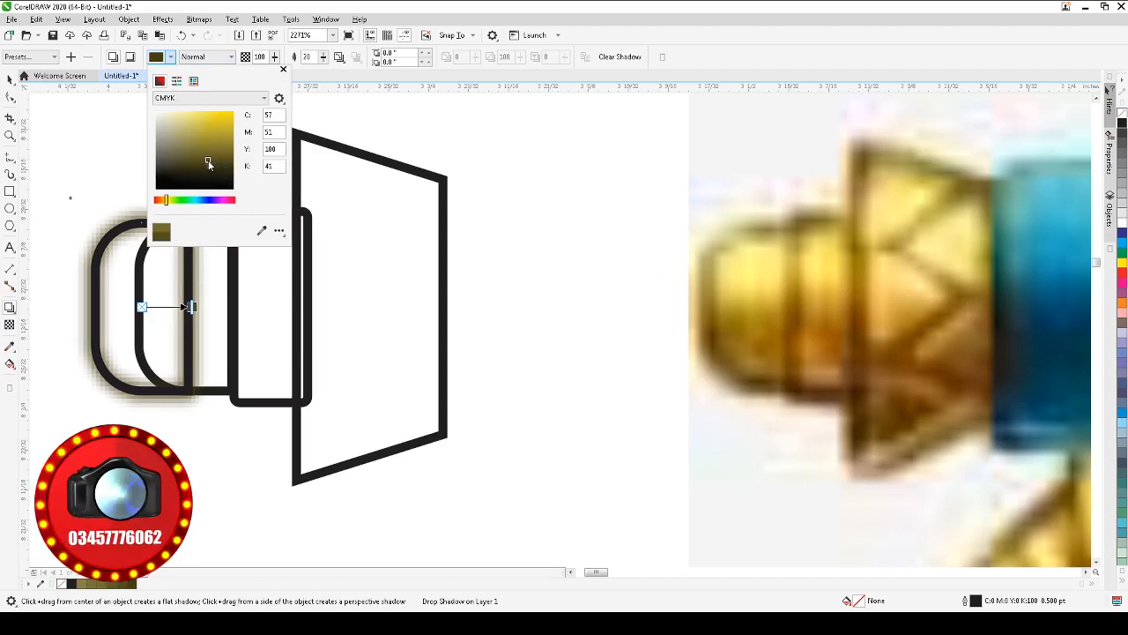
click(217, 167)
- Break the drop shadow apart from the copied end shape and convert the separated shadow to curves
click(9, 80)
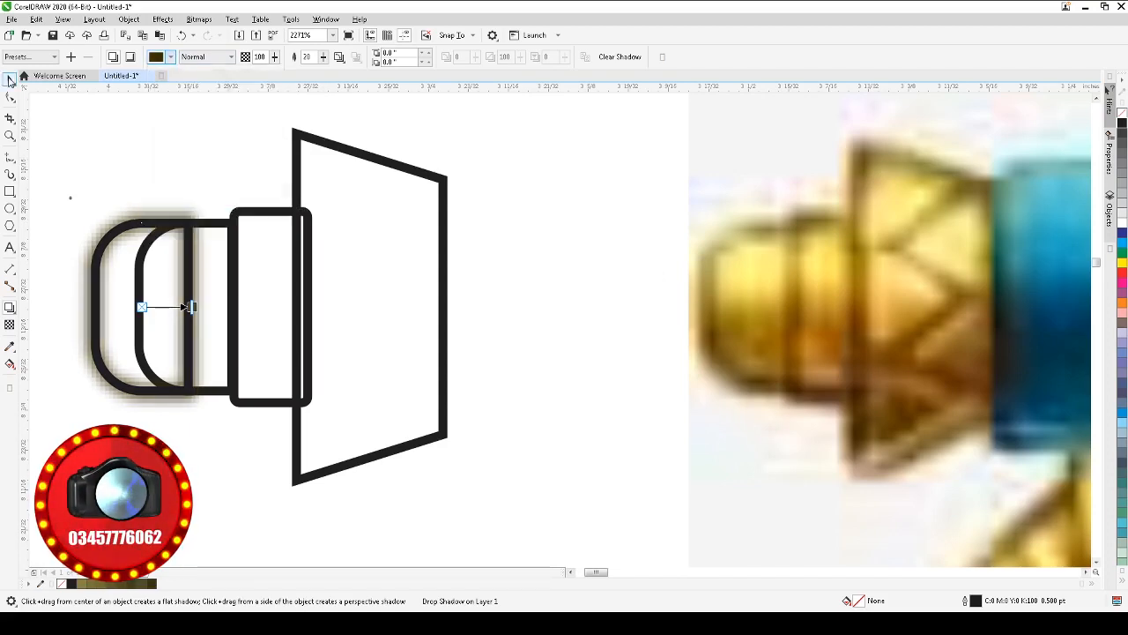
right_click(157, 211)
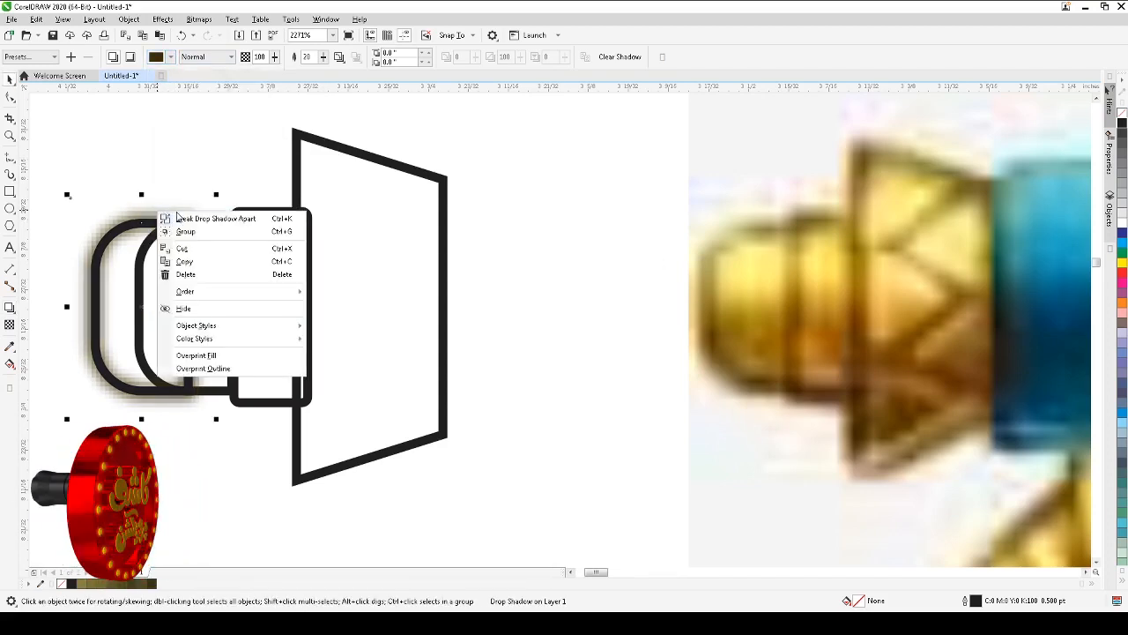
click(163, 217)
click(165, 211)
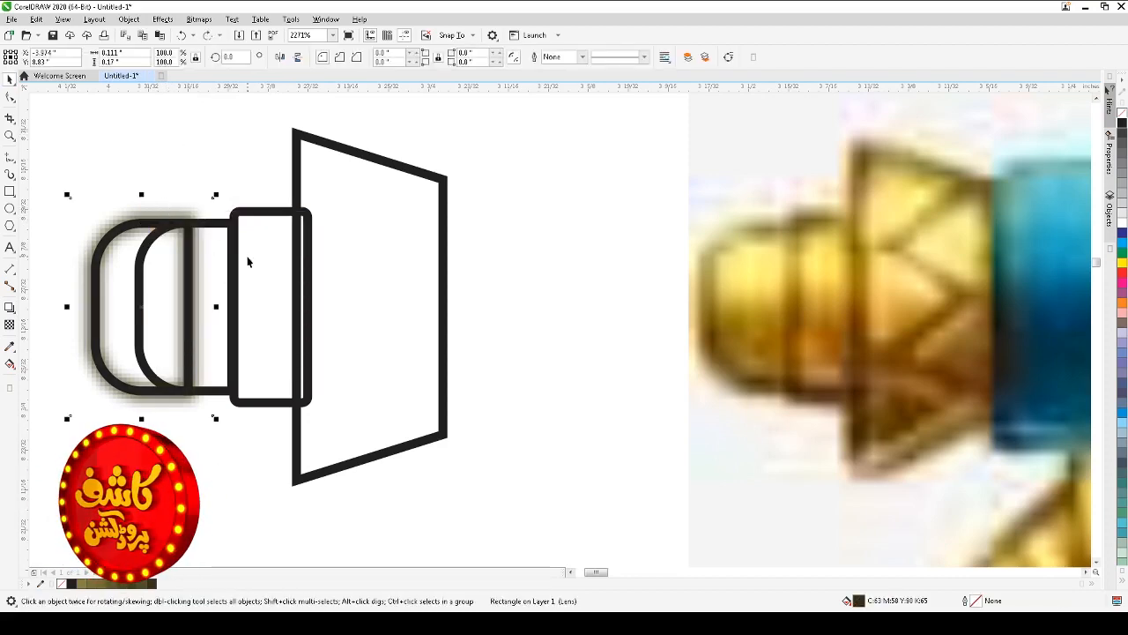
key(alt+c)
key(Escape)
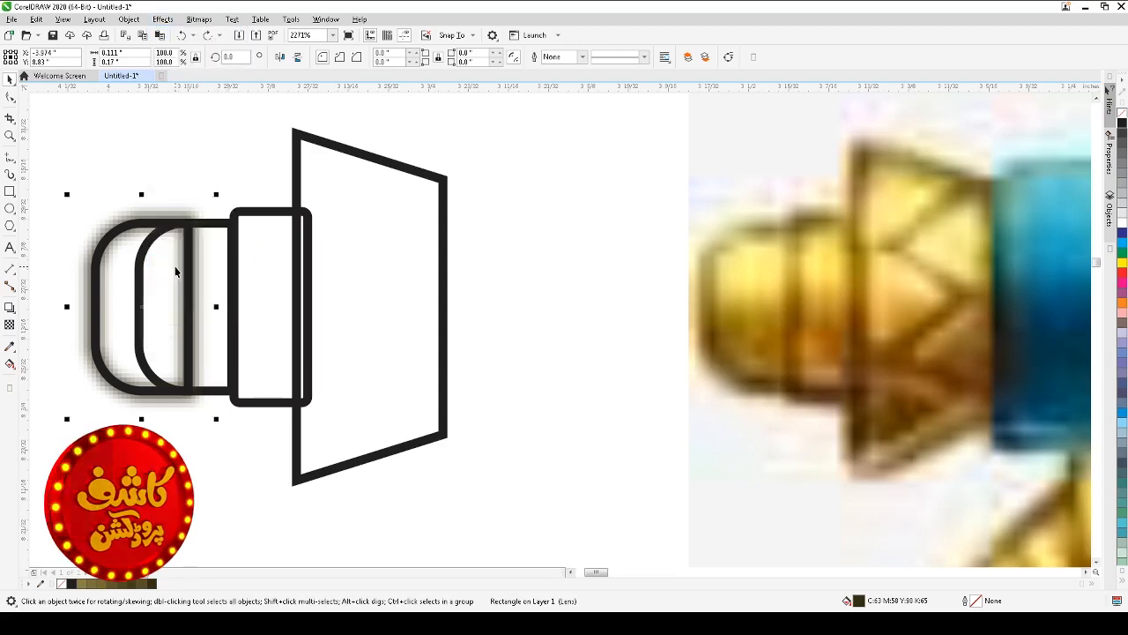
key(alt+j)
key(ctrl+q)
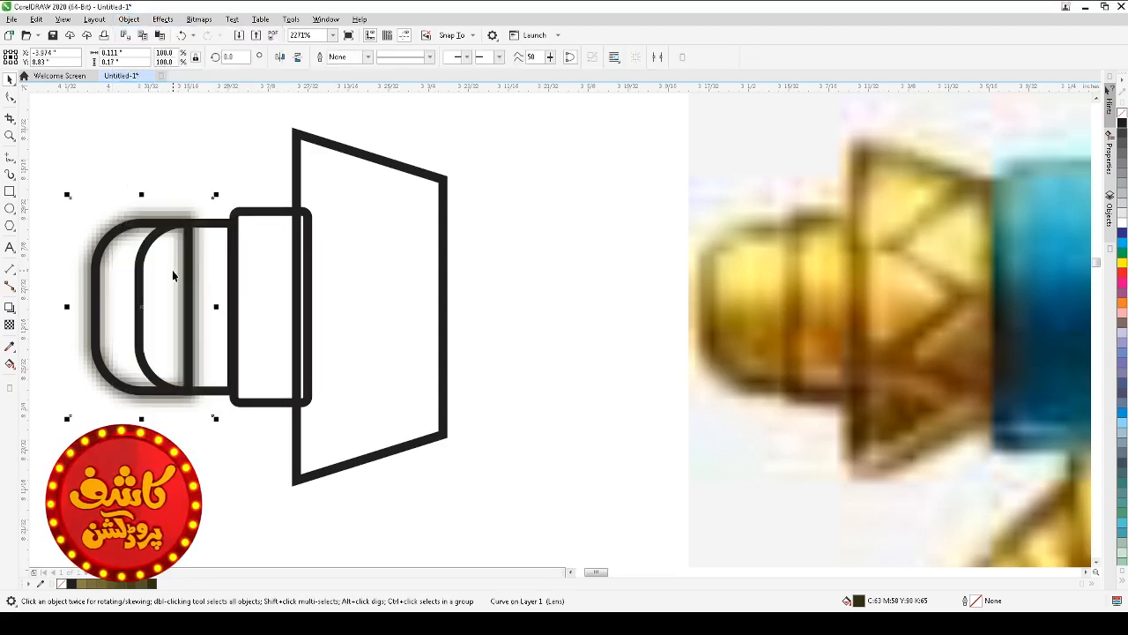
- PowerClip the separated shadow inside the copied end shape so it only shades the interior
click(137, 225)
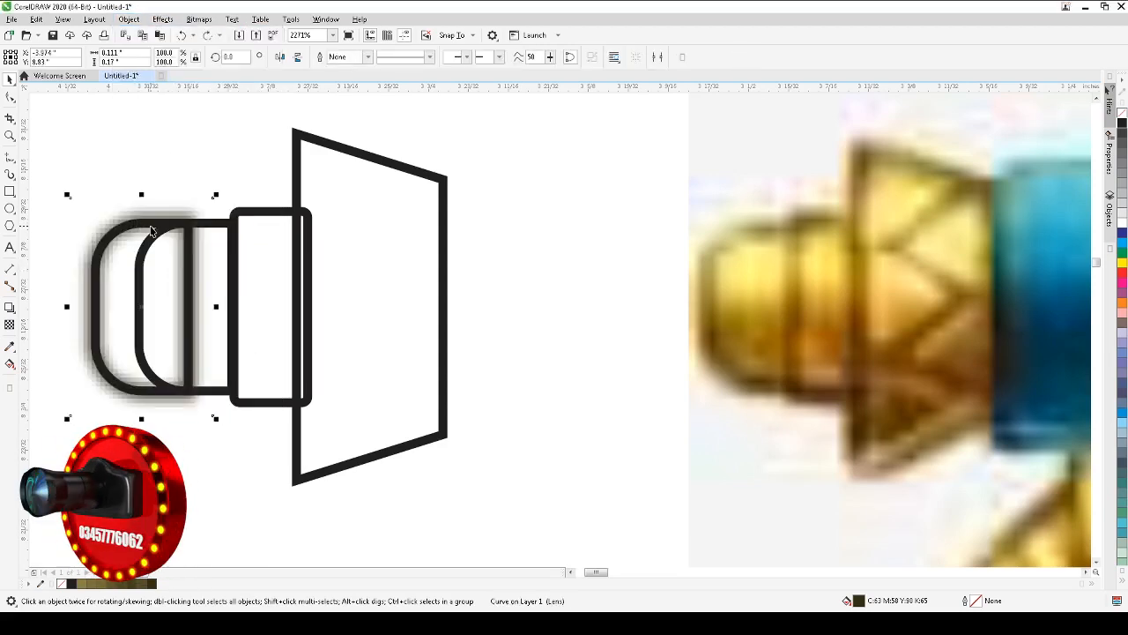
key(alt+j)
key(w)
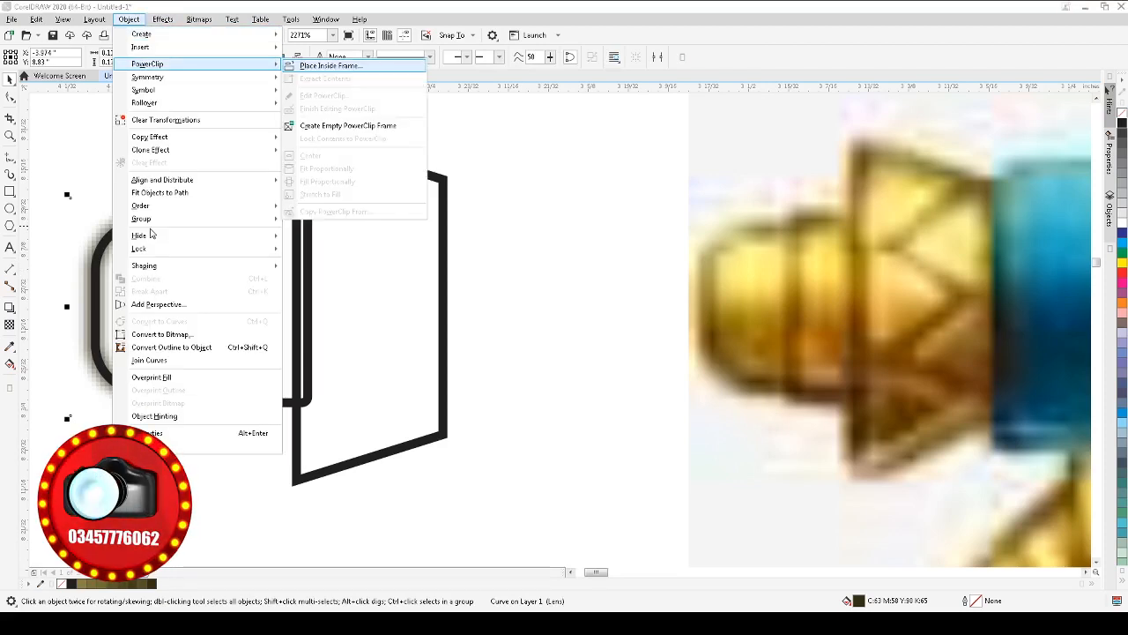
key(Return)
click(144, 224)
click(151, 165)
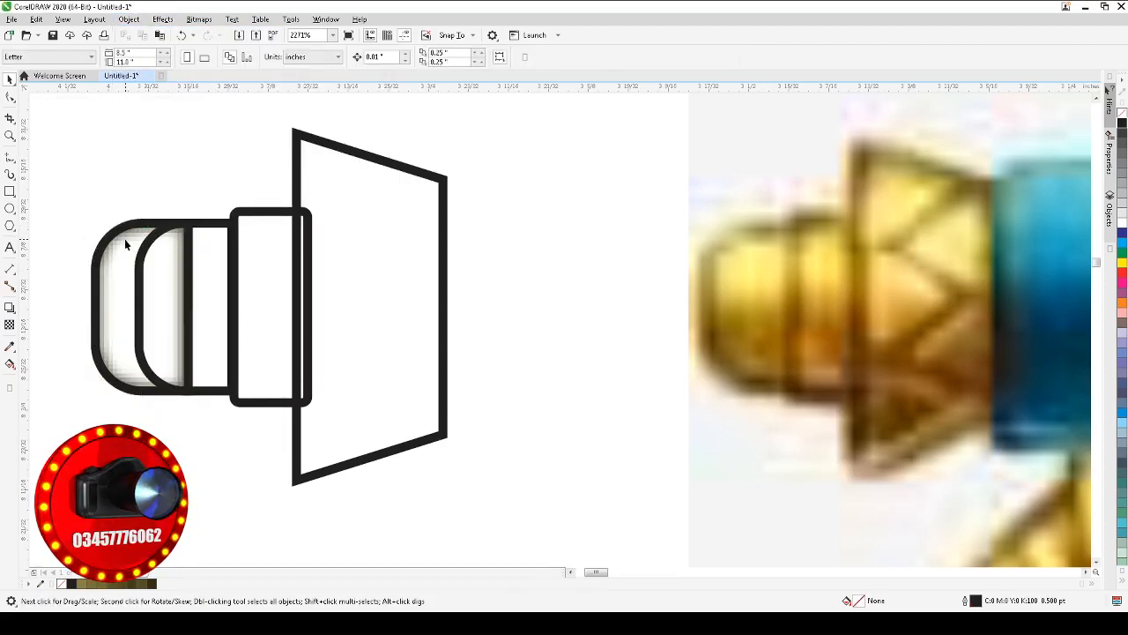
- Apply a vertical linear fountain fill to the copied end shape, with a pale yellow start colour sampled from the reference's gold tip
click(125, 245)
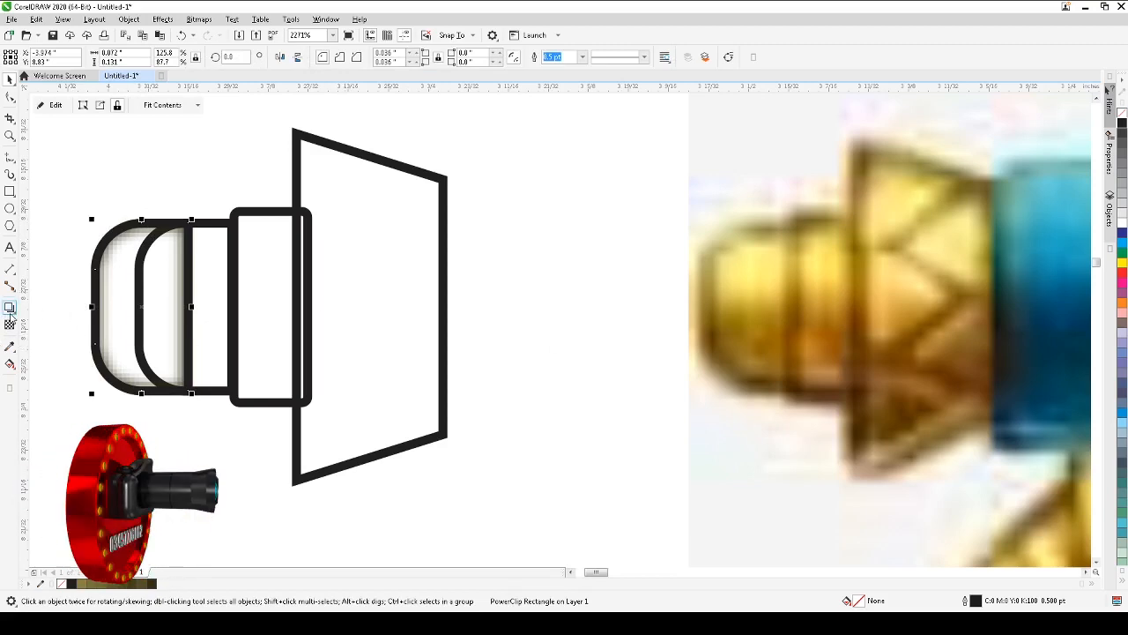
click(10, 364)
click(48, 362)
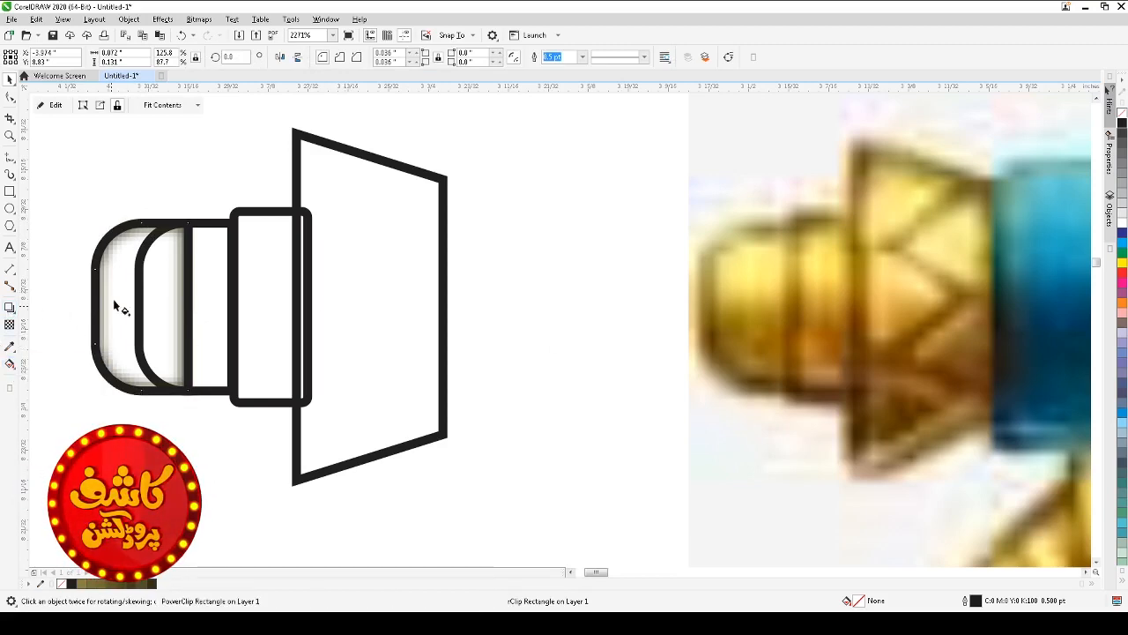
drag(142, 227, 142, 388)
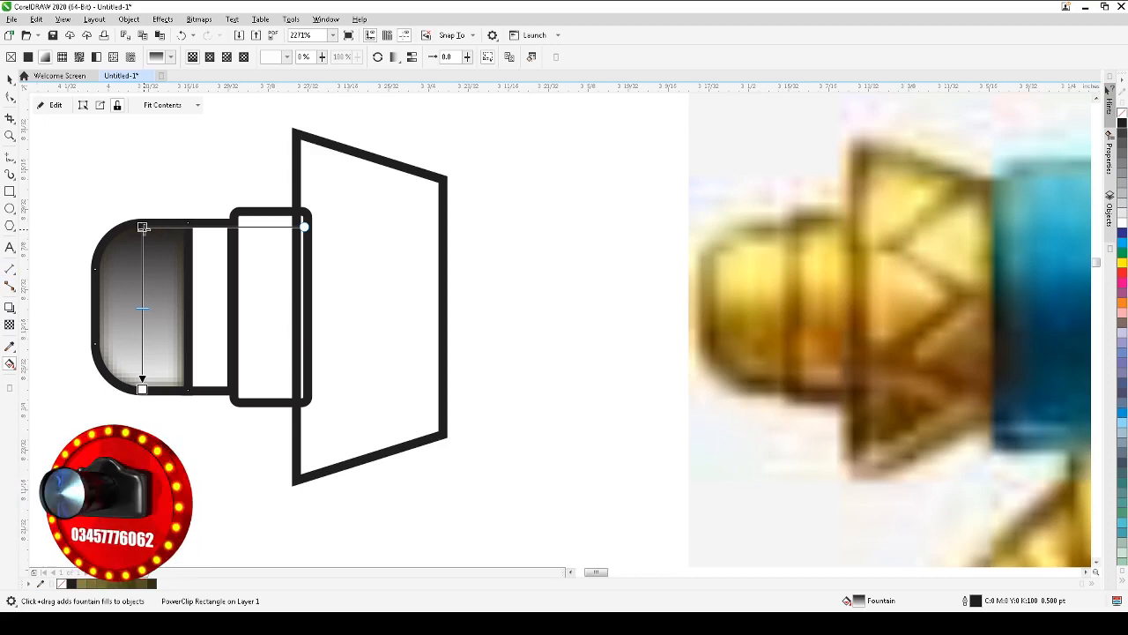
click(143, 226)
double_click(143, 226)
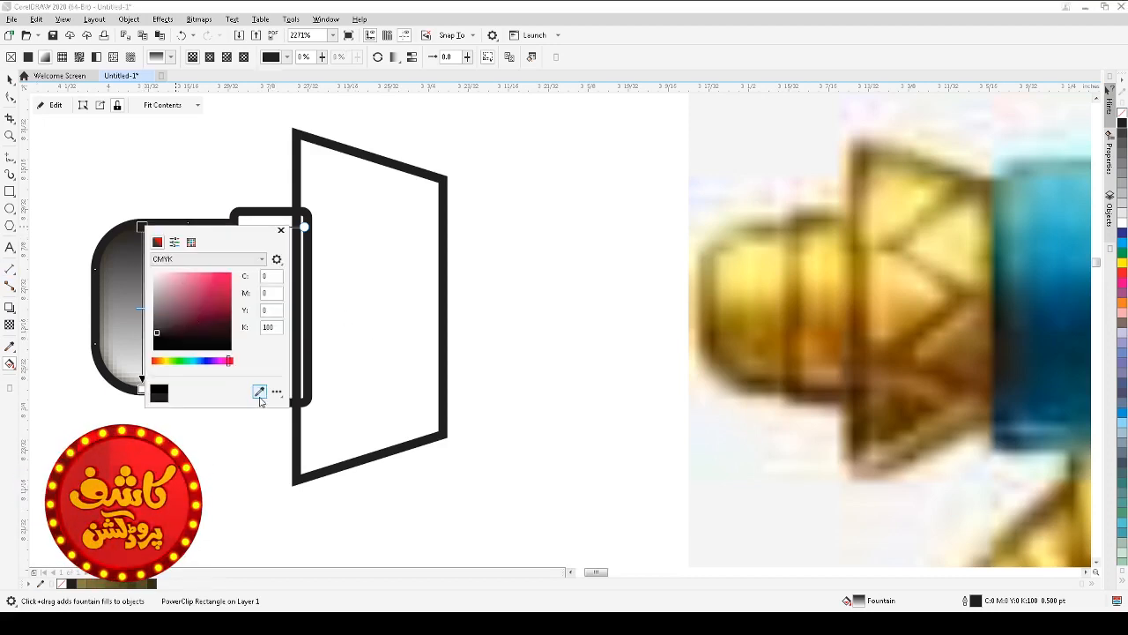
click(259, 393)
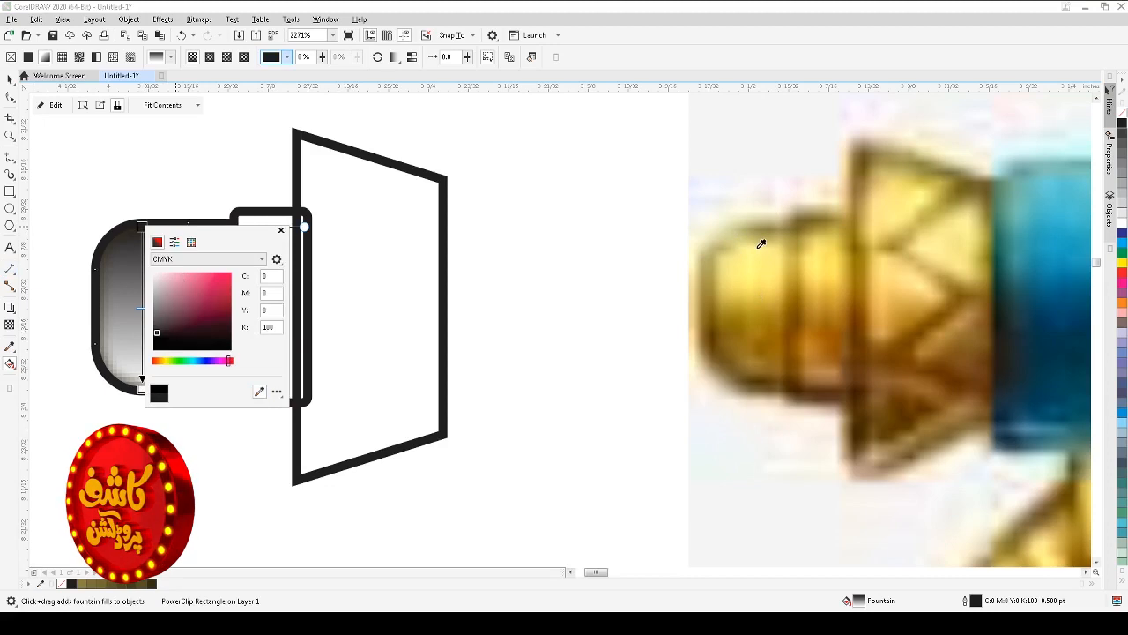
click(761, 244)
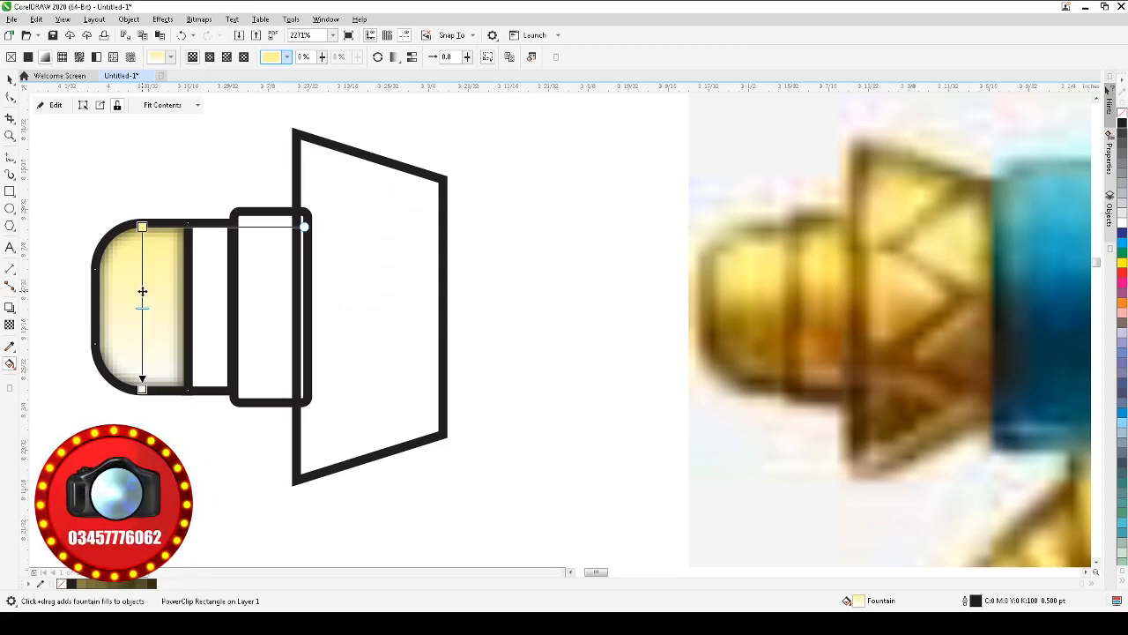
- Add a colour node at 38% along the fountain fill and sample yellow #FFF075 for it from the reference's gold tip
double_click(141, 289)
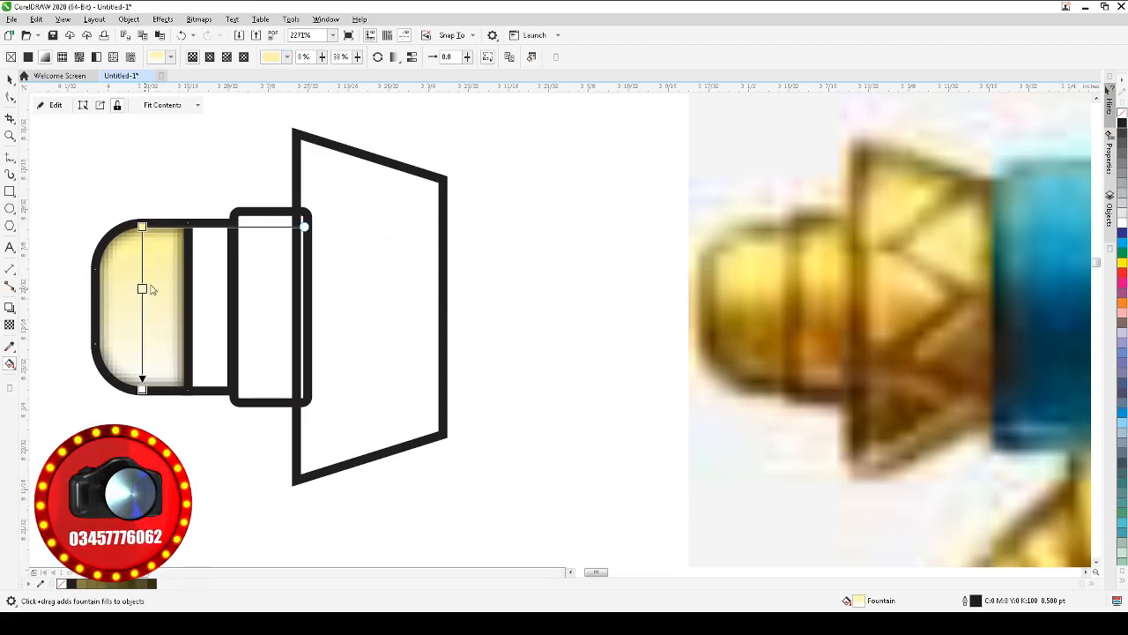
click(144, 289)
click(259, 452)
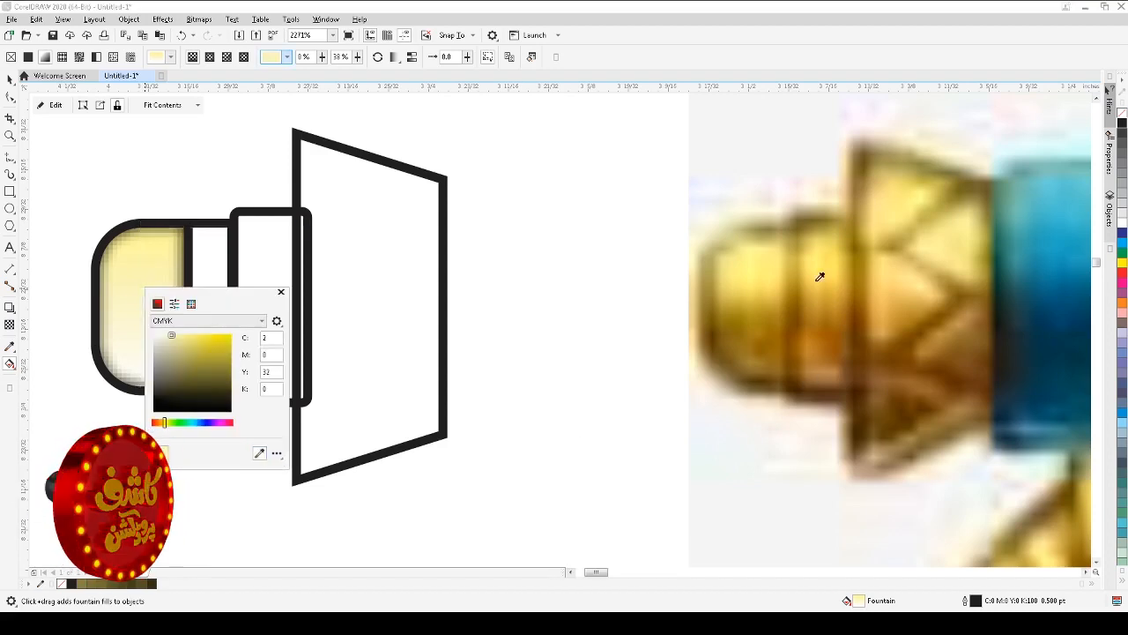
click(761, 282)
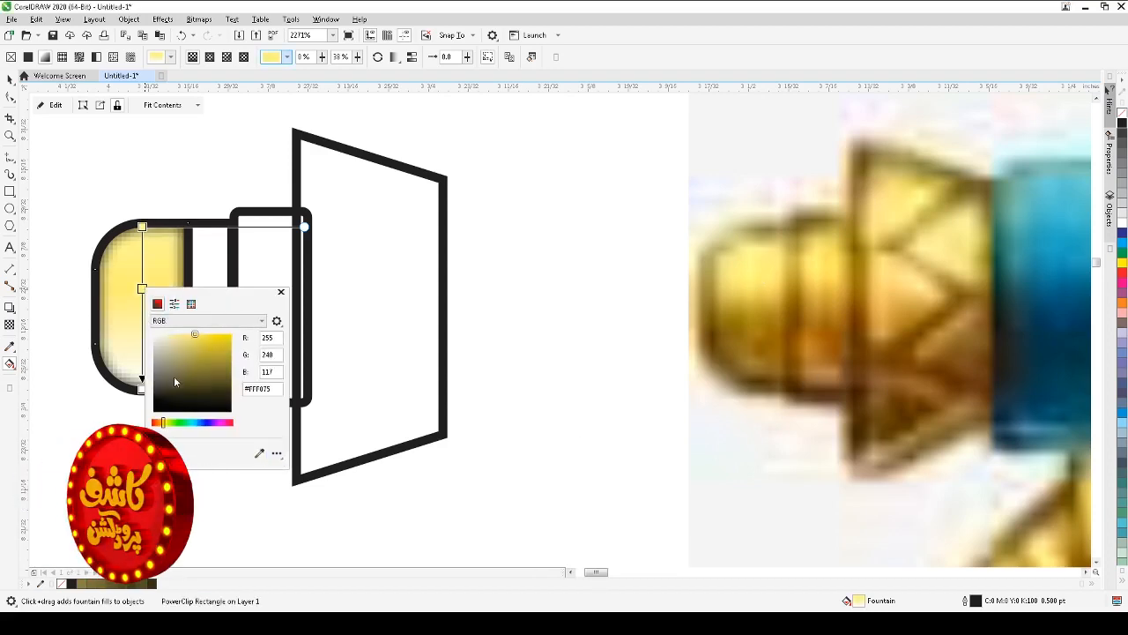
click(143, 227)
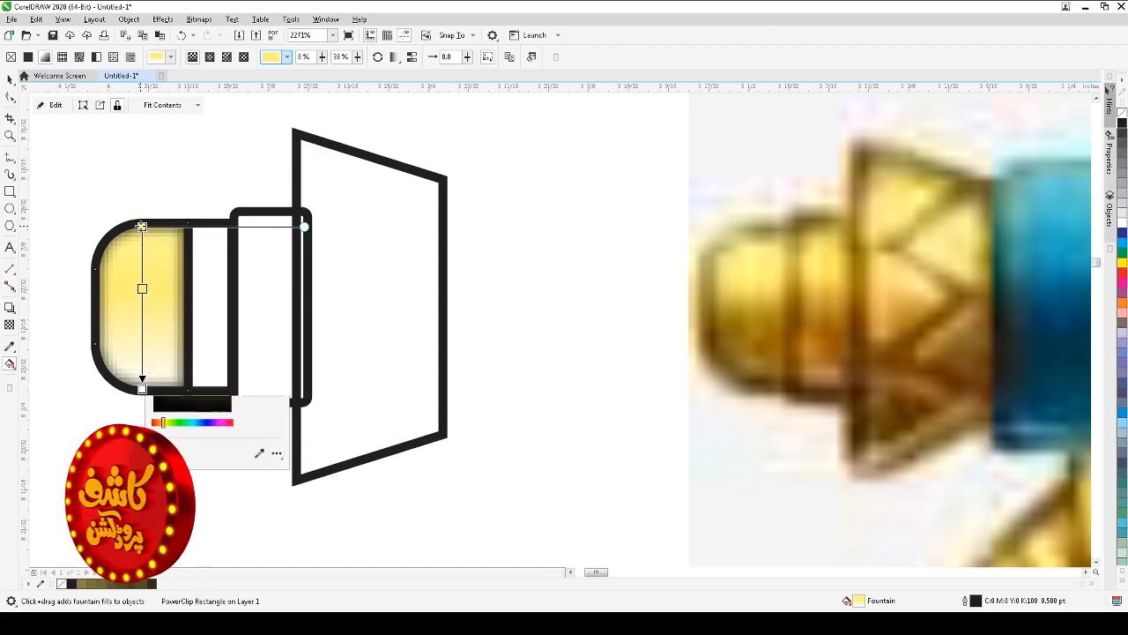
- Add another colour node at 50% and sample dark gold #8E6A0C for it from the lower part of the reference's gold tip
double_click(141, 308)
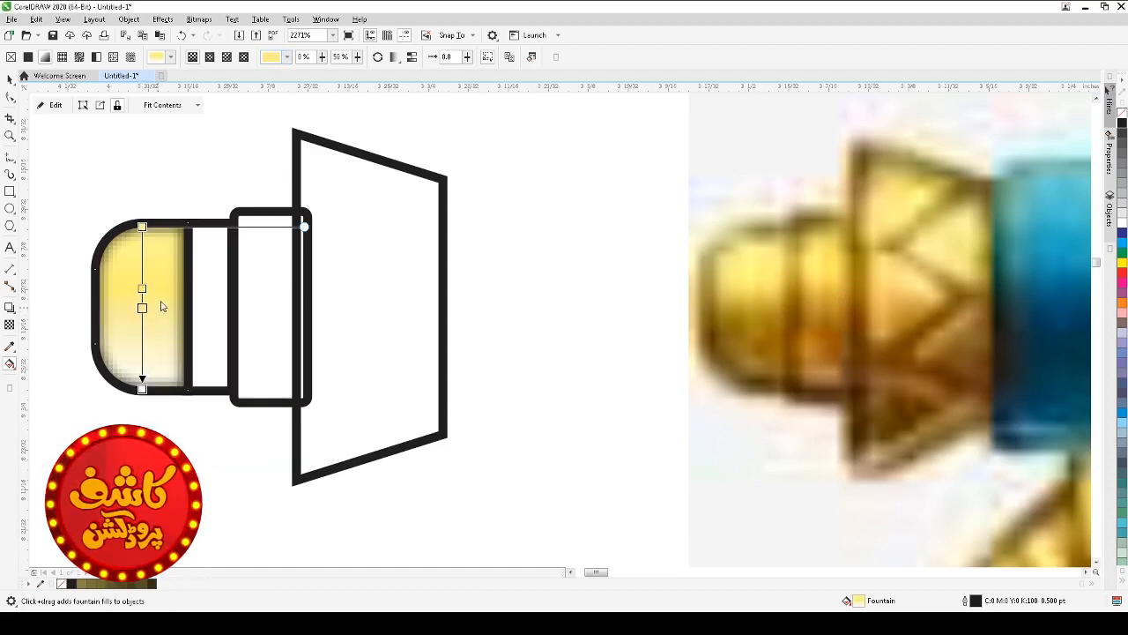
click(142, 307)
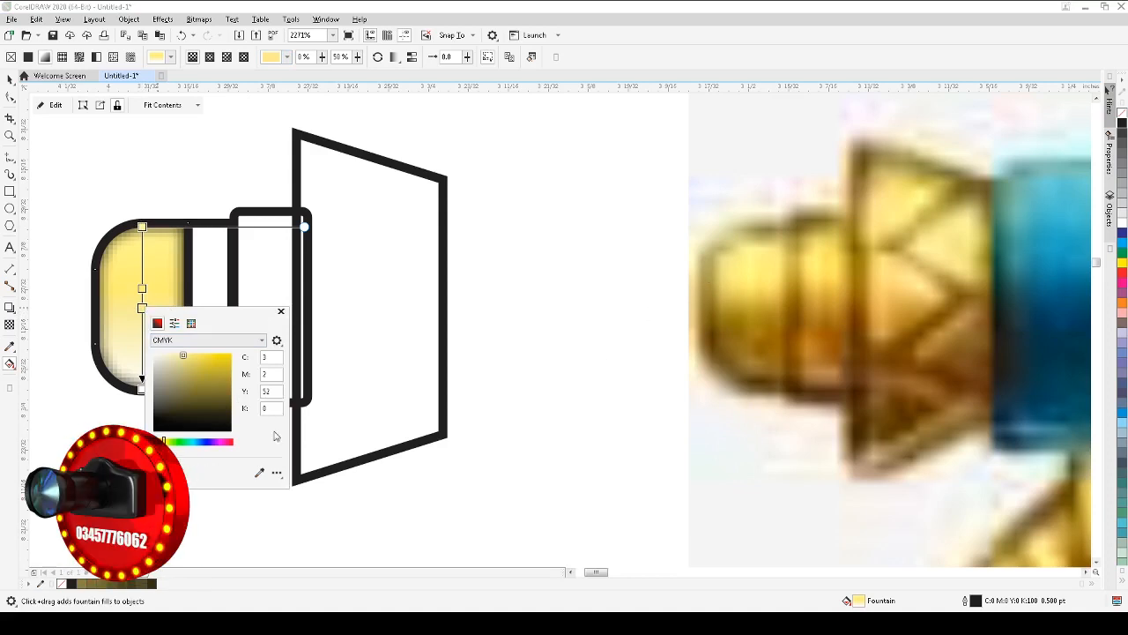
click(259, 473)
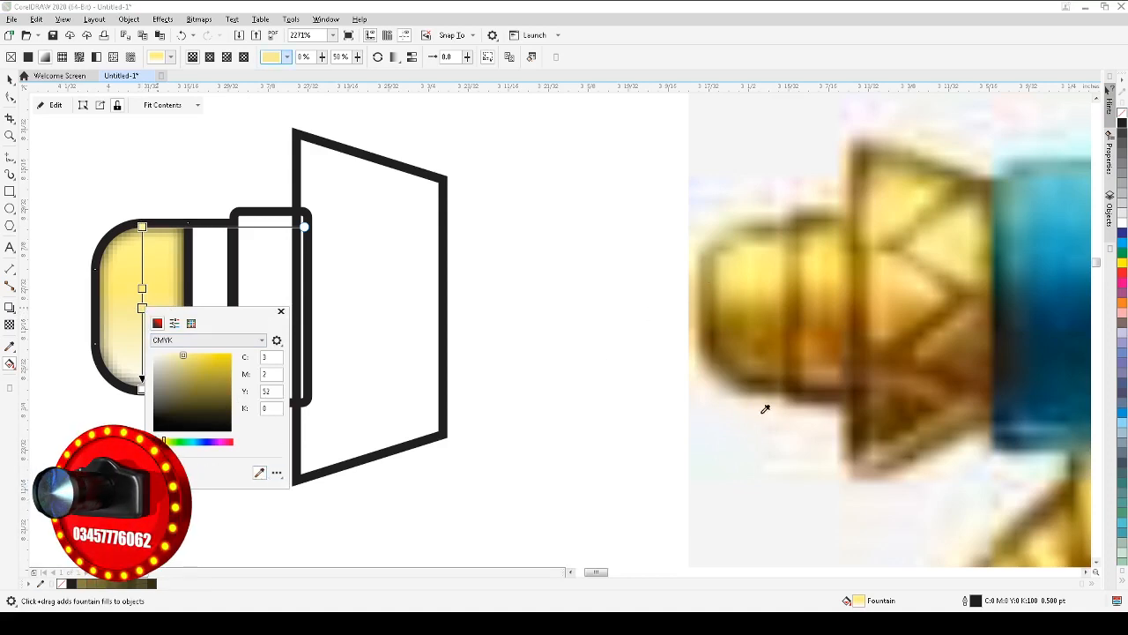
click(744, 326)
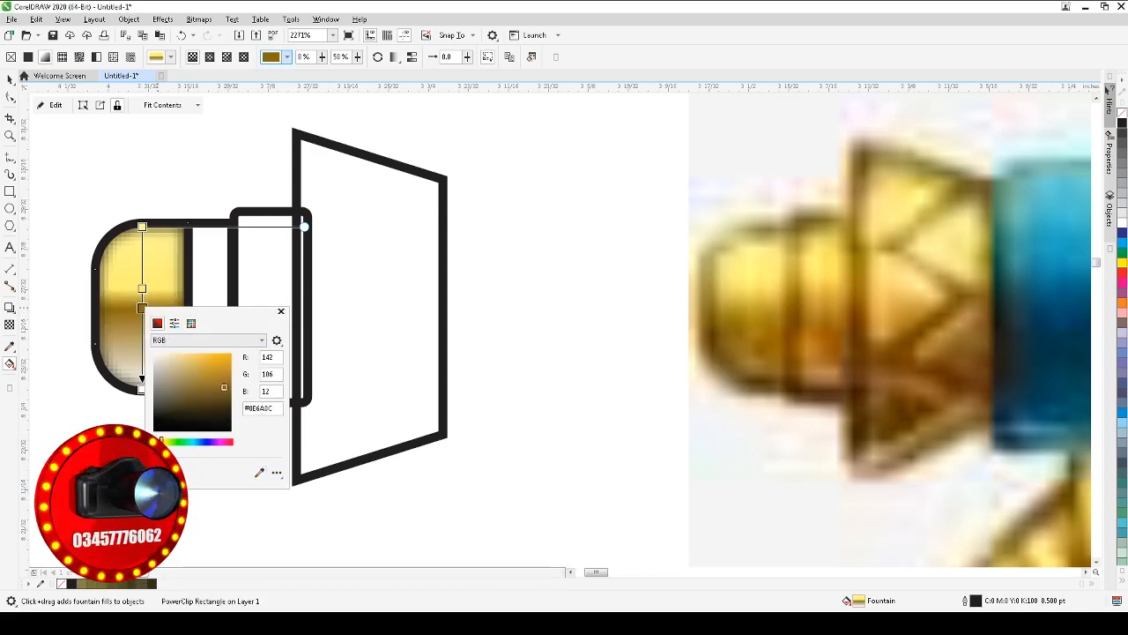
- Resample the dark gold node as #A48914 from the reference tip, and reposition the yellow node to 32% and the dark gold node to 53%
click(260, 473)
click(744, 309)
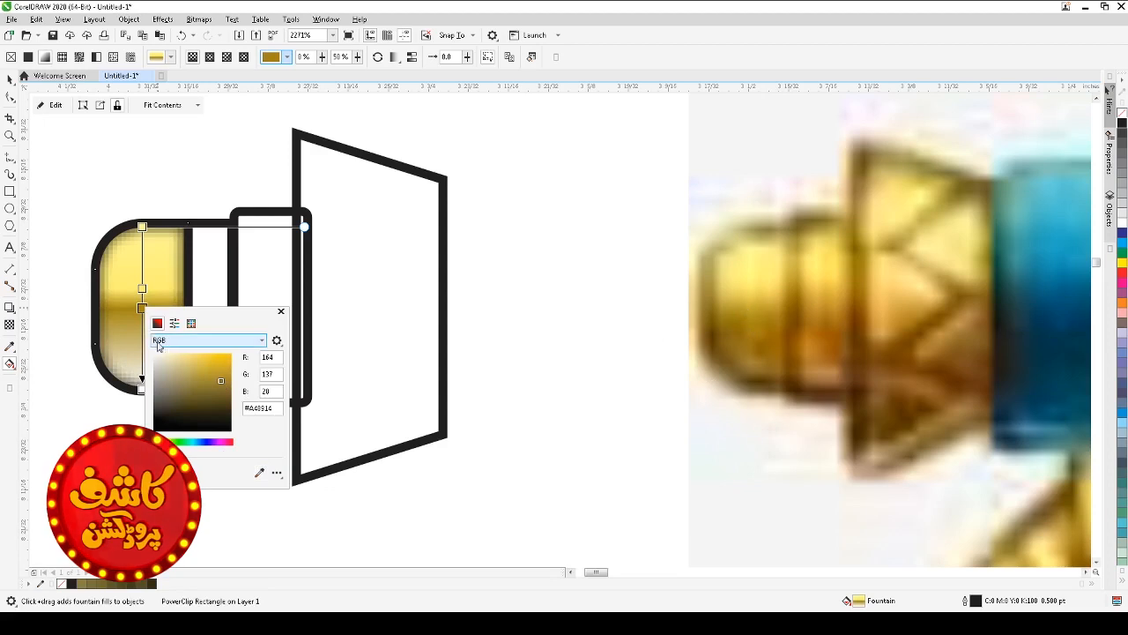
click(168, 131)
click(150, 304)
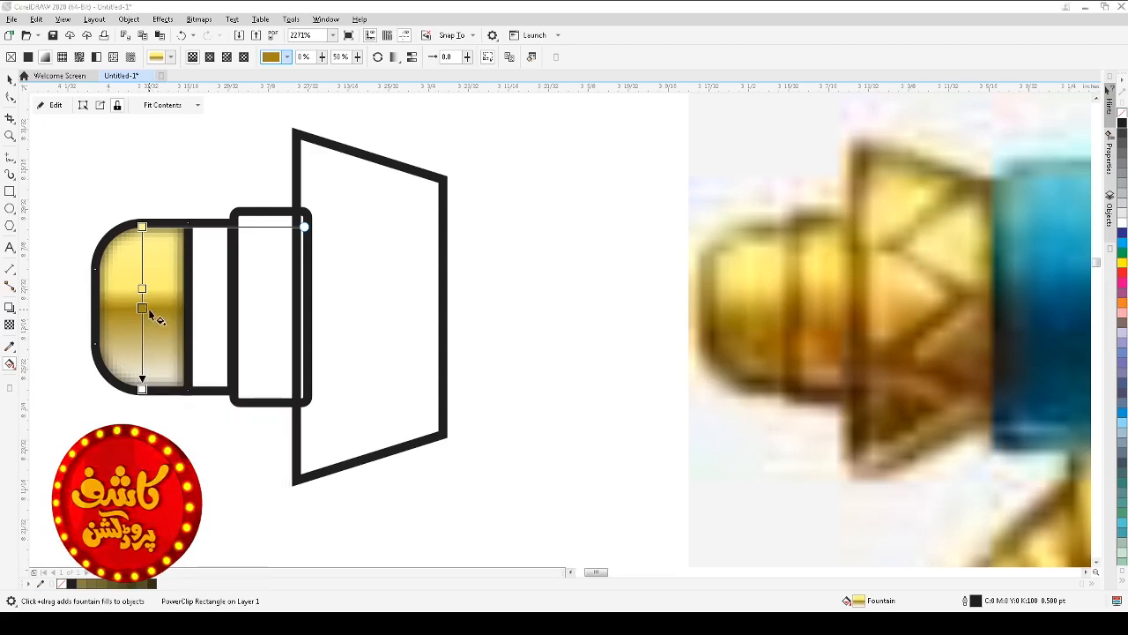
drag(142, 308, 142, 278)
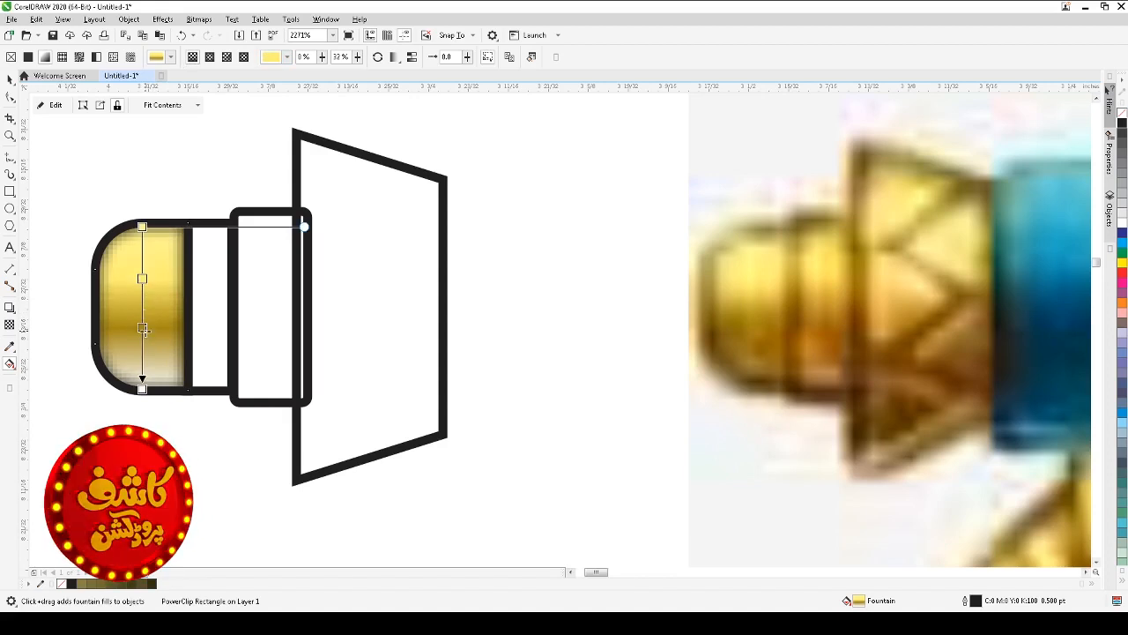
drag(144, 328, 142, 312)
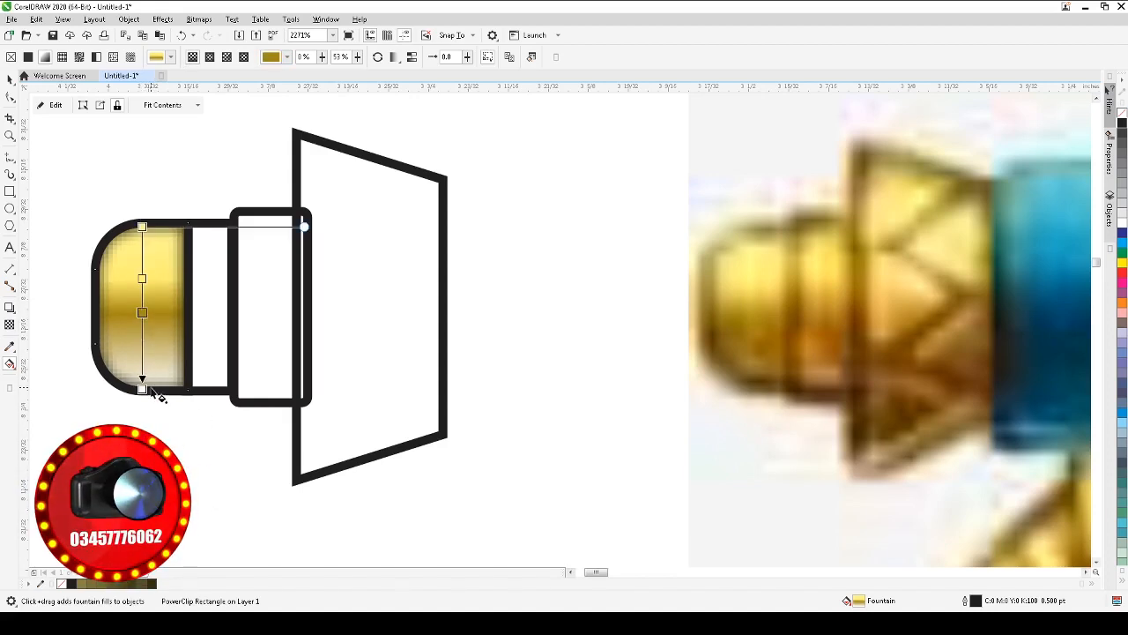
- Add a colour node at 79% along the fountain fill and sample brown gold #9B771F for it from the lower reference tip
double_click(142, 355)
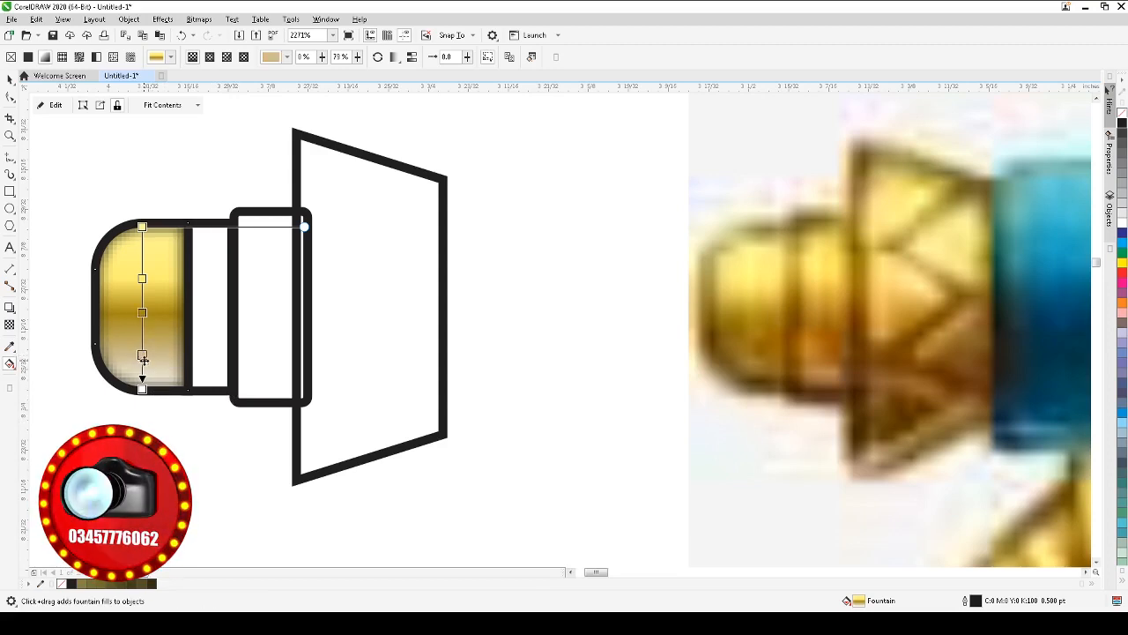
click(142, 355)
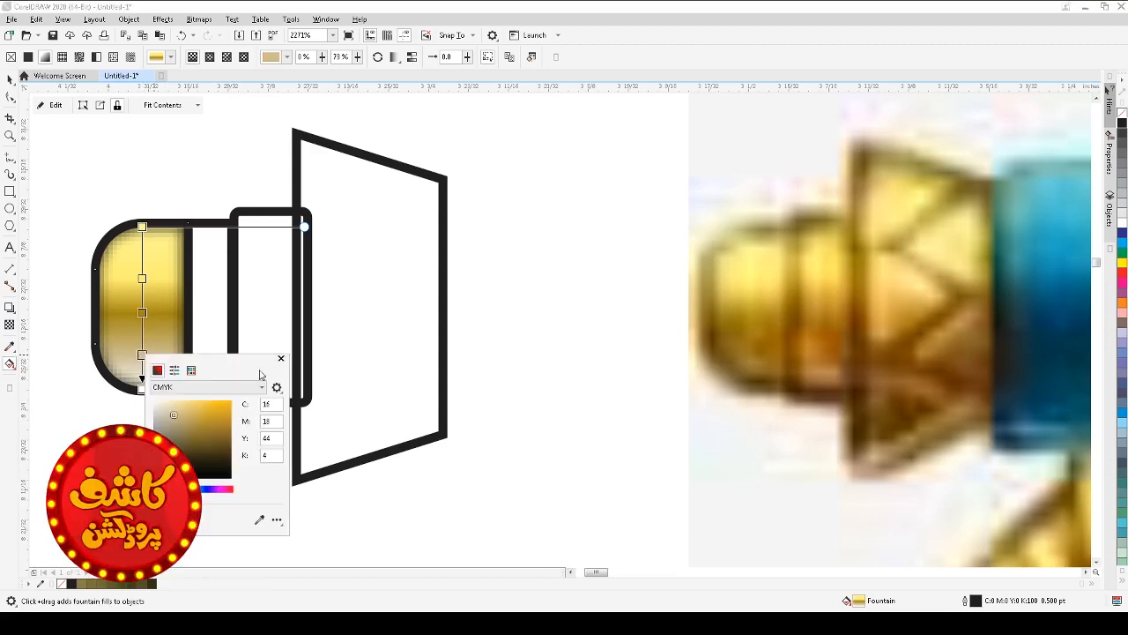
click(260, 522)
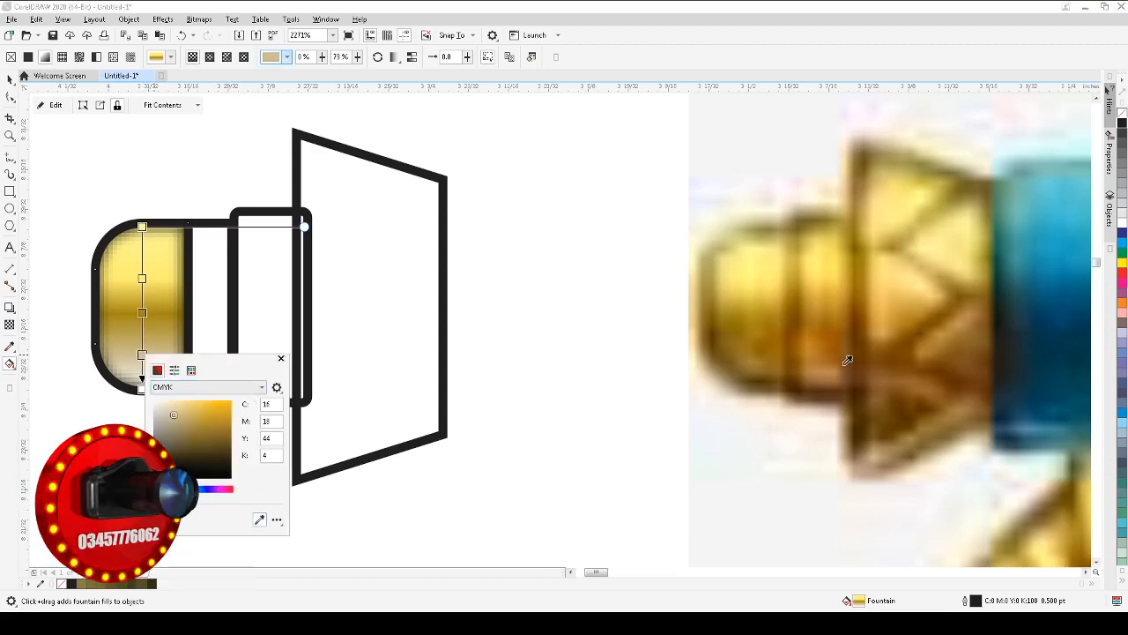
click(749, 347)
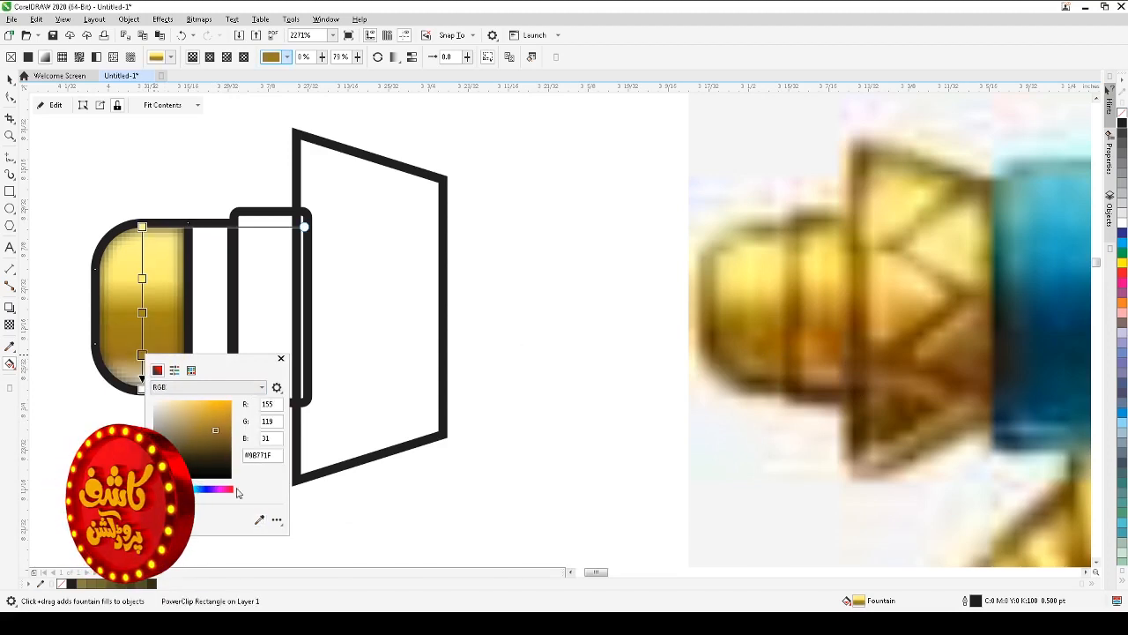
click(259, 519)
click(239, 497)
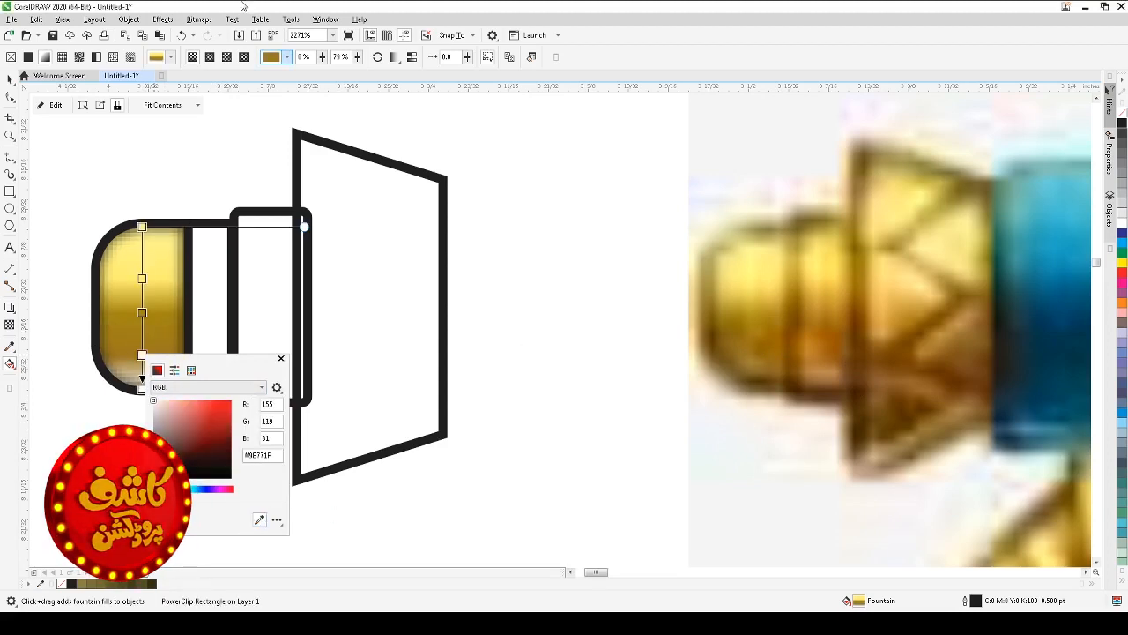
key(Escape)
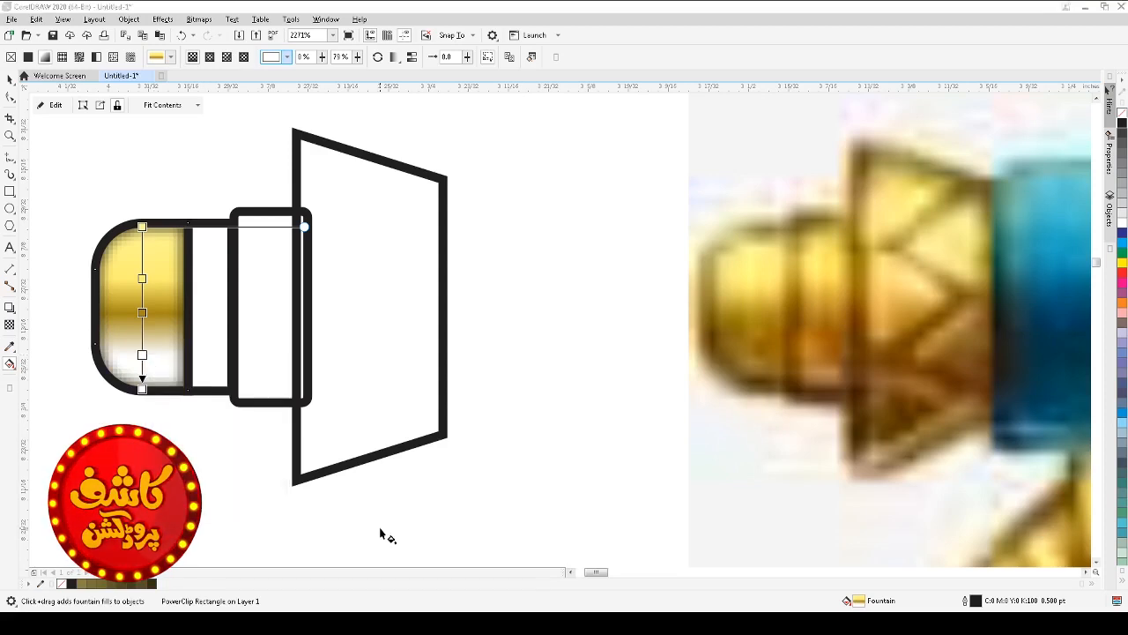
key(ctrl+z)
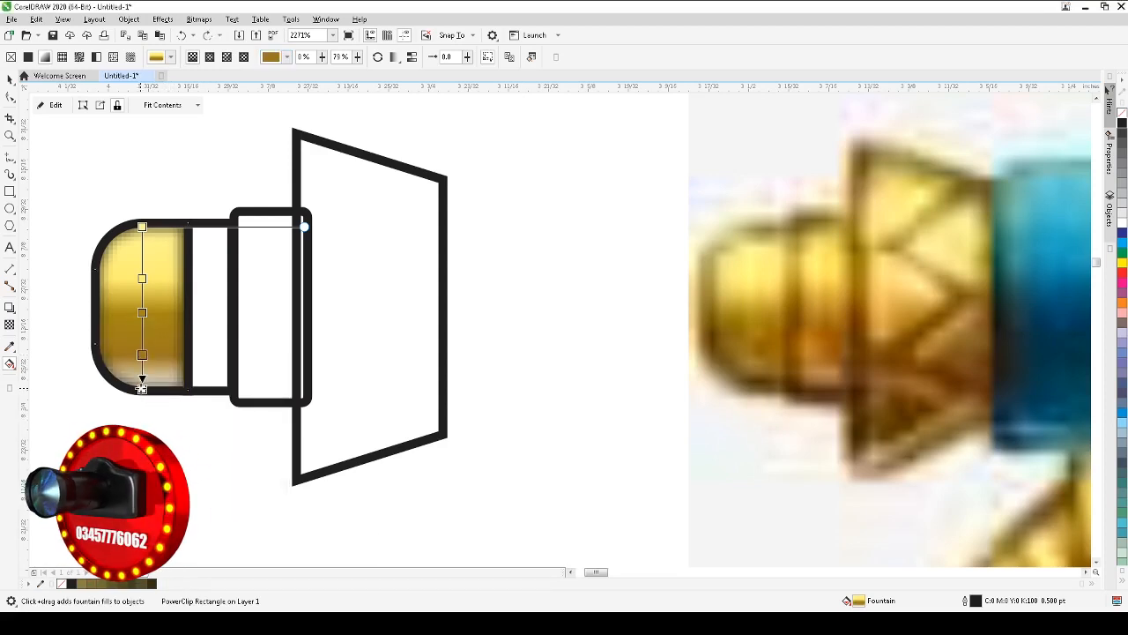
- Sample light gold #E2CC54 from the reference's gold tip for the end node of the fountain fill
click(141, 388)
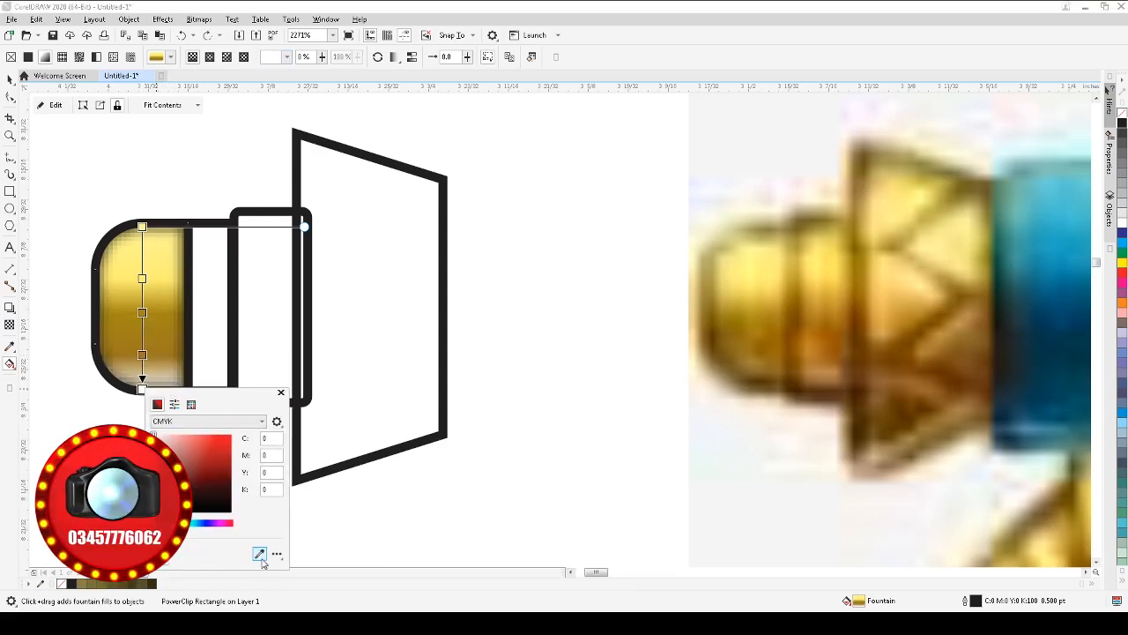
click(261, 559)
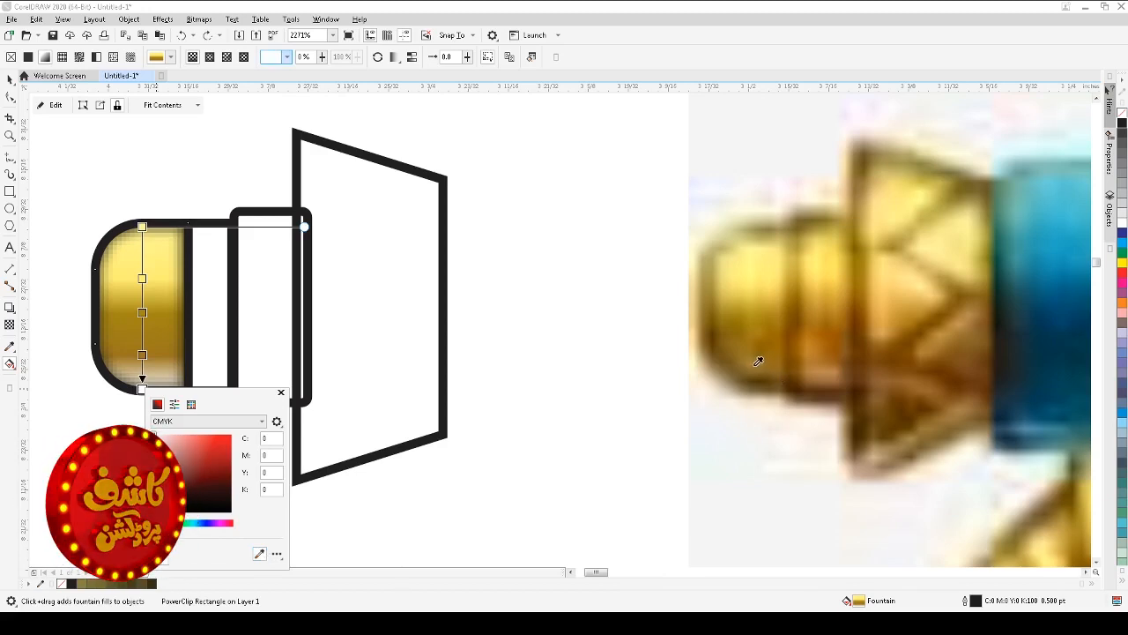
click(743, 292)
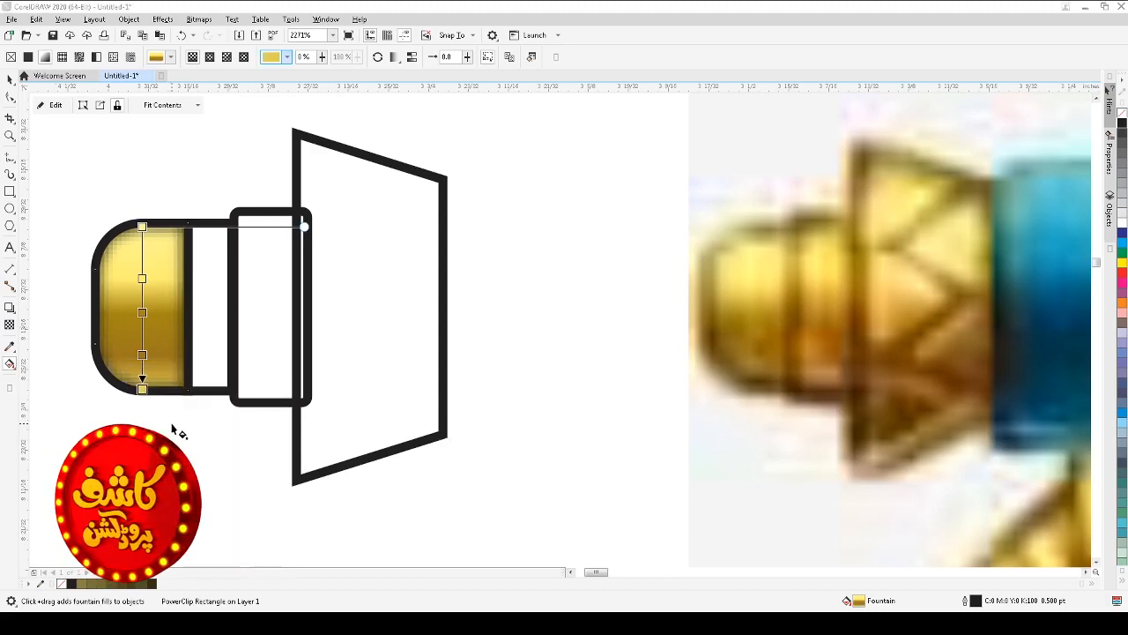
mouse_move(192, 458)
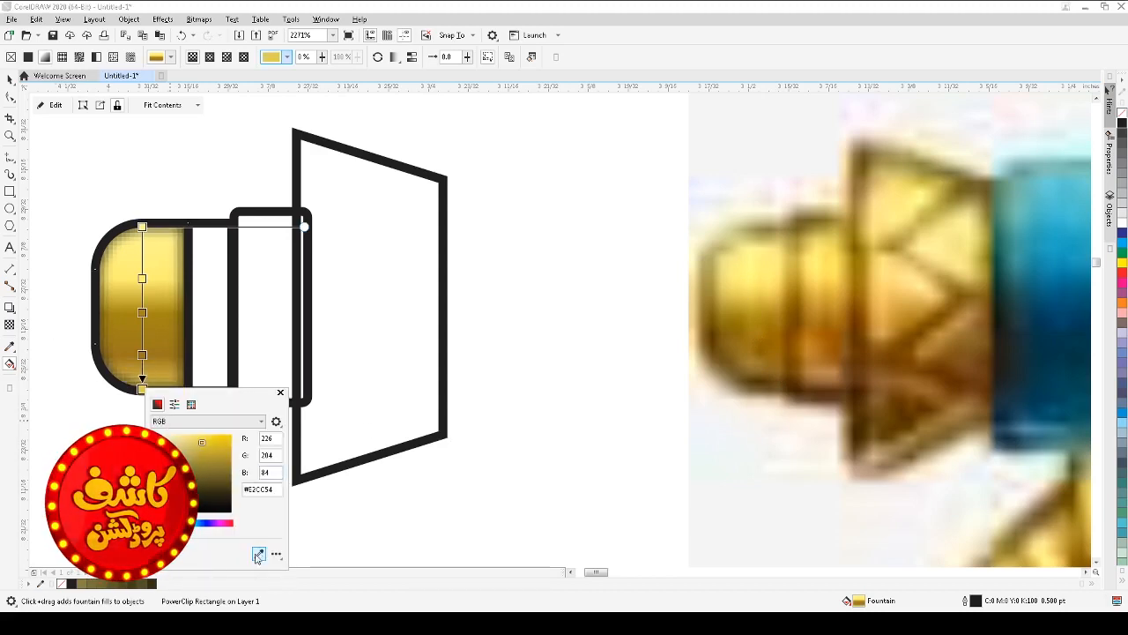
- Remove the outline from the gold-filled end shape and deselect it
click(10, 77)
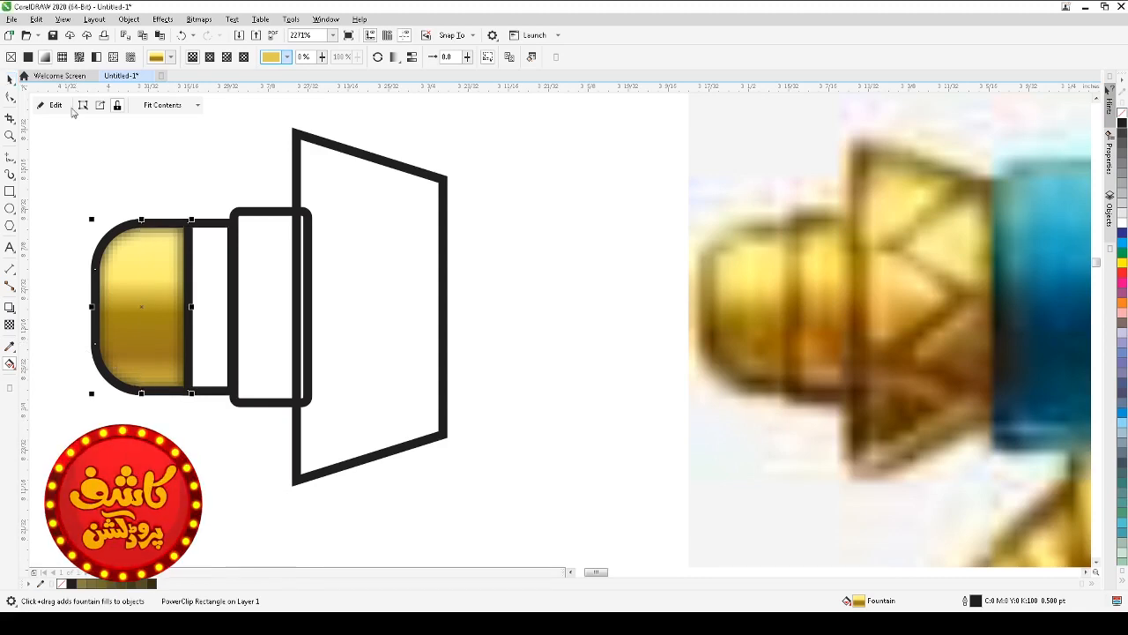
click(130, 310)
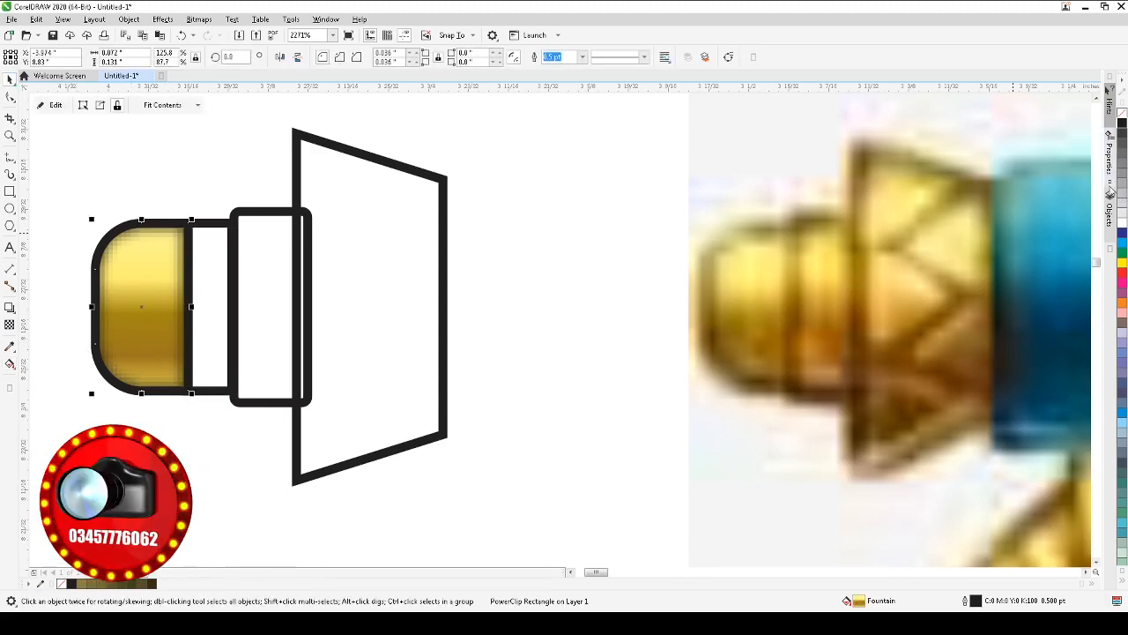
right_click(1122, 113)
click(133, 167)
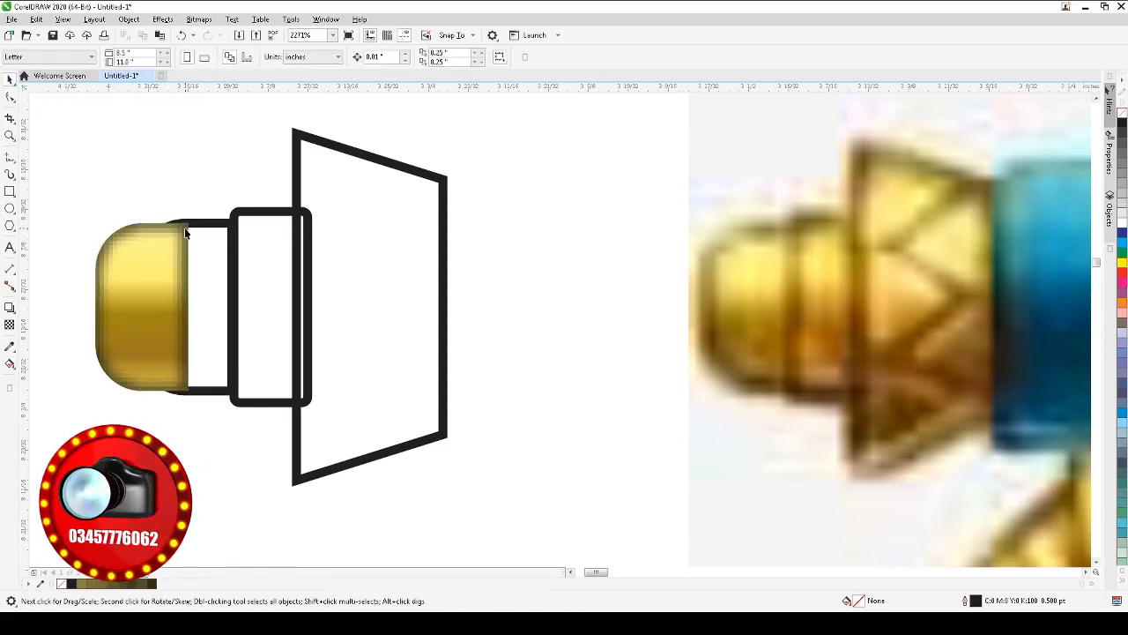
- View the shadow inside the gold end shape's PowerClip and leave its editing mode
click(129, 276)
double_click(105, 263)
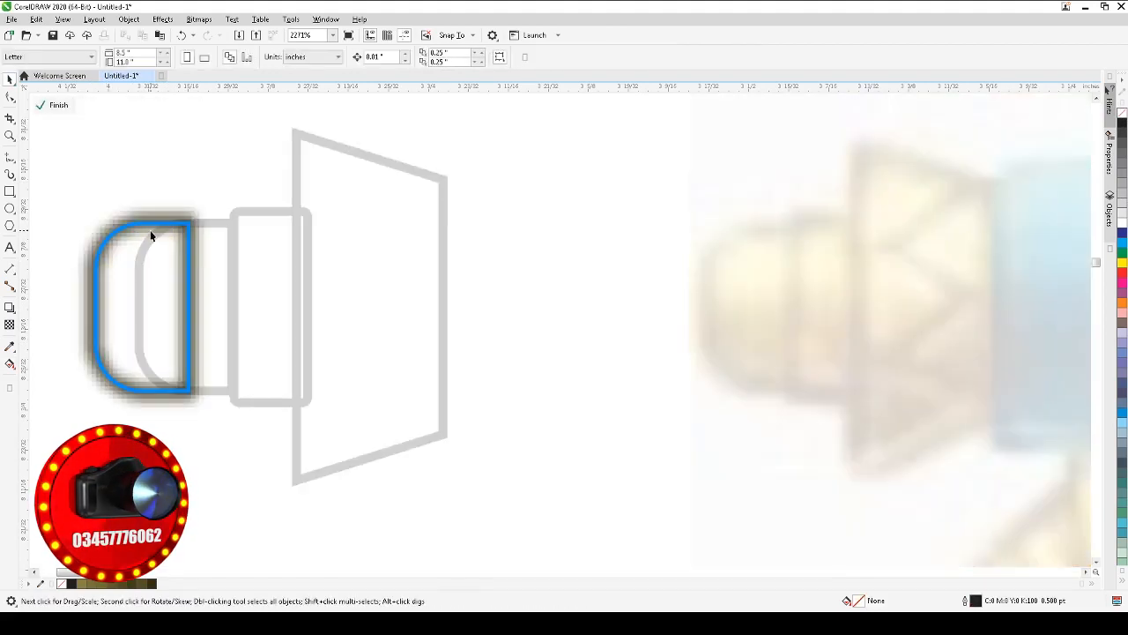
scroll(345, 220, down, 8)
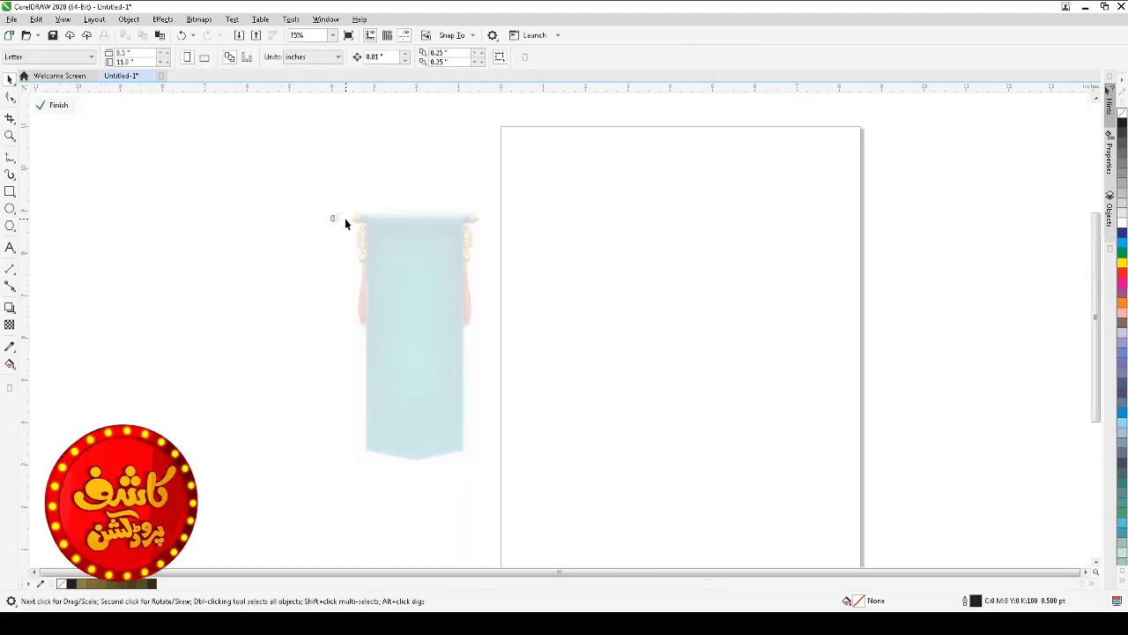
ctrl+click(396, 186)
- Select the reference image together with the drawn finial shapes, scale them proportionally to about 5.32 × 9.07 inches and reposition them
click(328, 175)
drag(278, 184, 598, 500)
drag(482, 205, 559, 139)
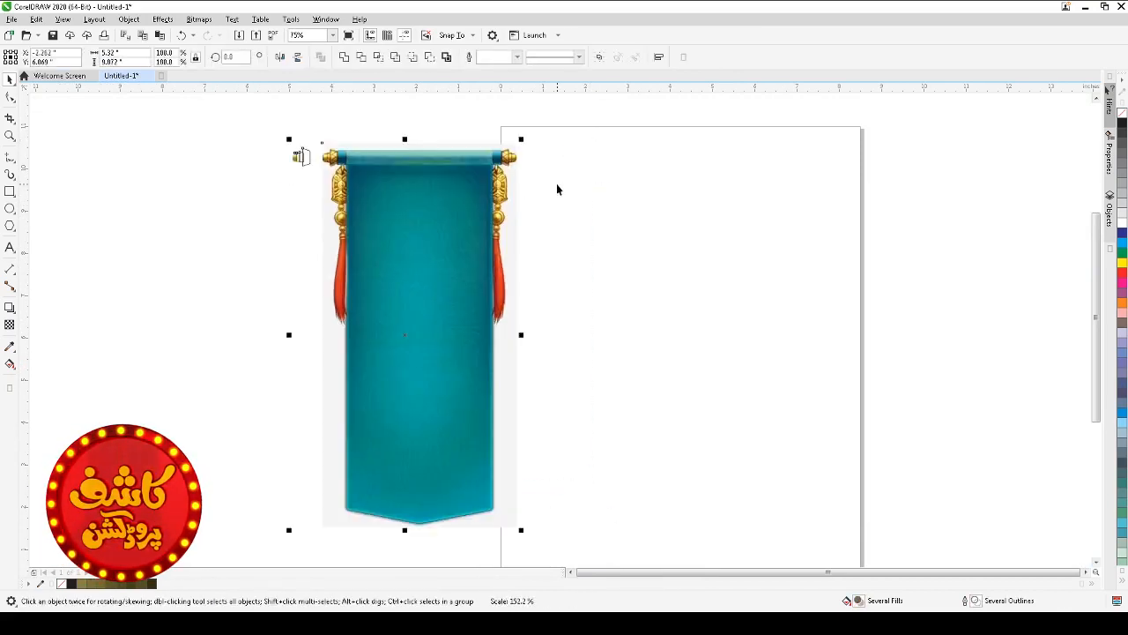
drag(383, 249, 347, 300)
key(F2)
drag(177, 158, 386, 298)
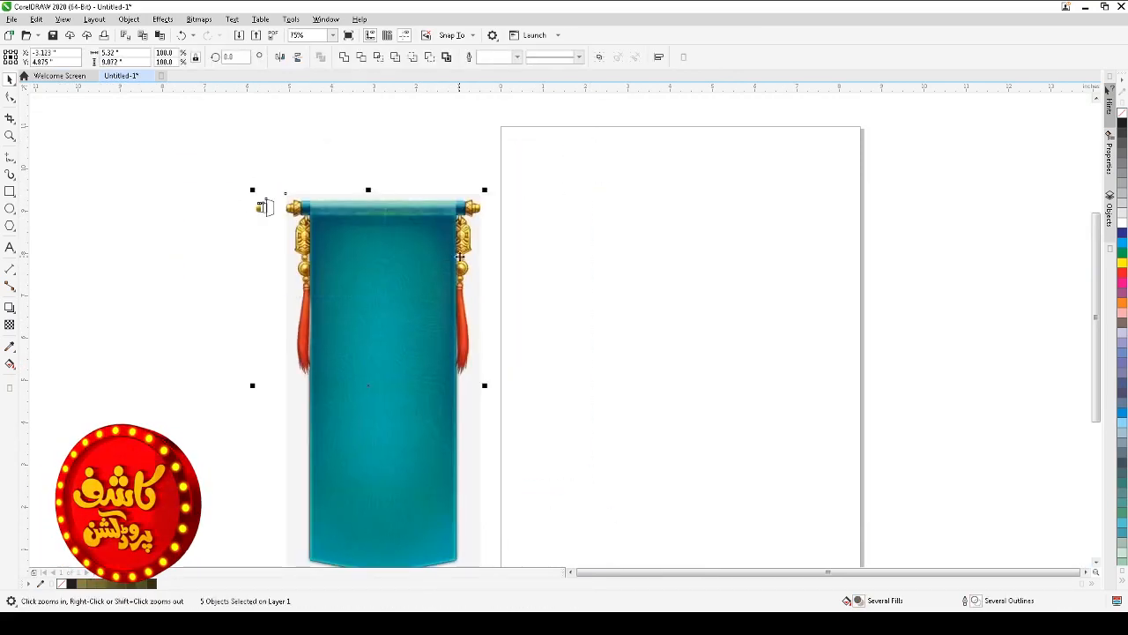
- Enlarge the reference image and finial shapes again to about 9.31 × 15.88 inches and move them down beside the page
scroll(479, 217, down, 1)
drag(483, 203, 527, 131)
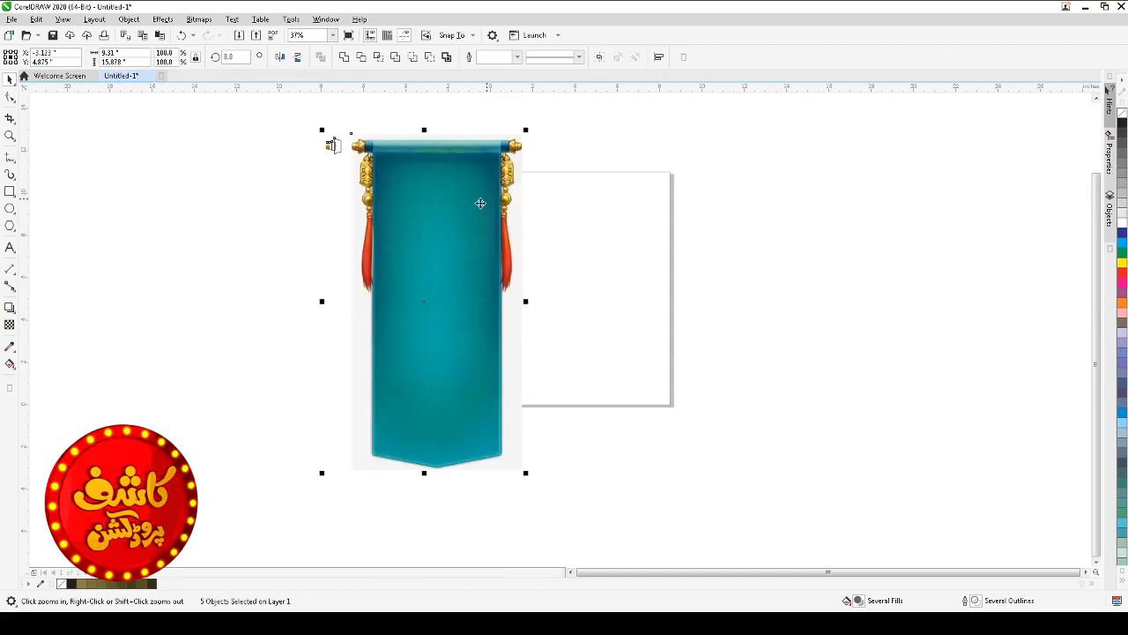
drag(436, 227, 391, 267)
key(F2)
drag(213, 146, 329, 239)
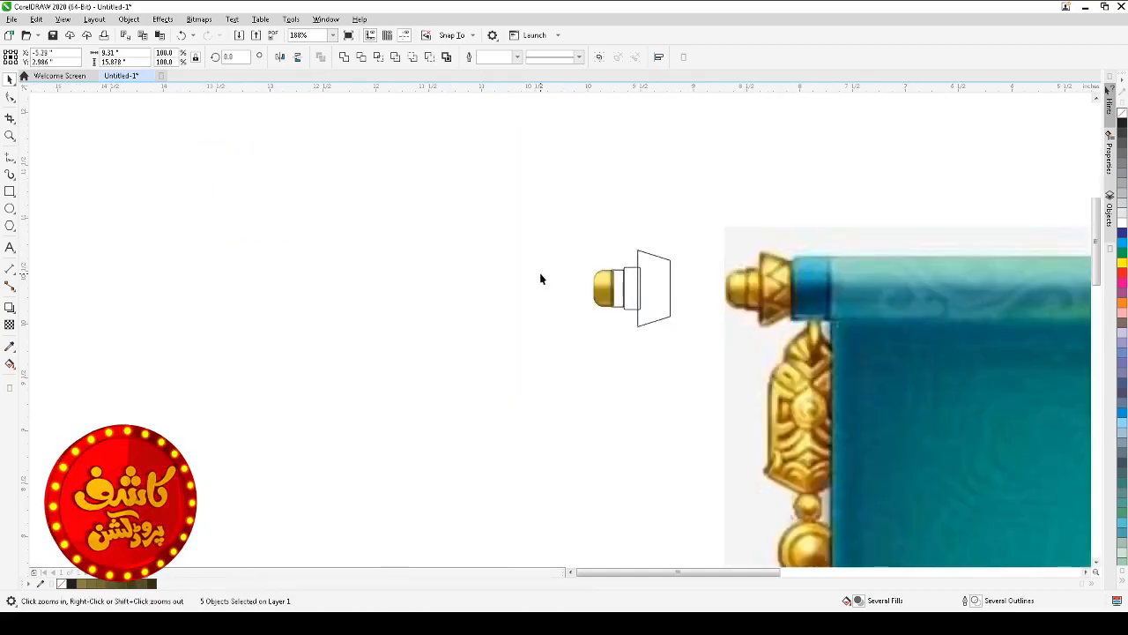
drag(489, 219, 876, 391)
drag(216, 170, 836, 398)
- Extract the pixelated shadow from the gold end shape's PowerClip and delete it
click(245, 331)
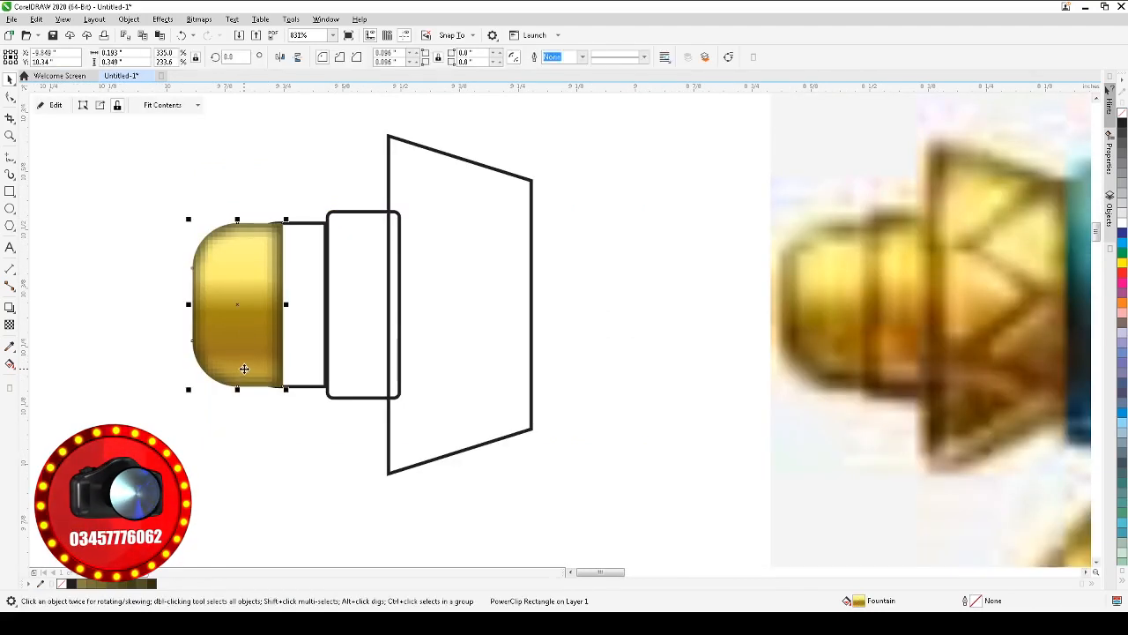
right_click(245, 333)
click(291, 253)
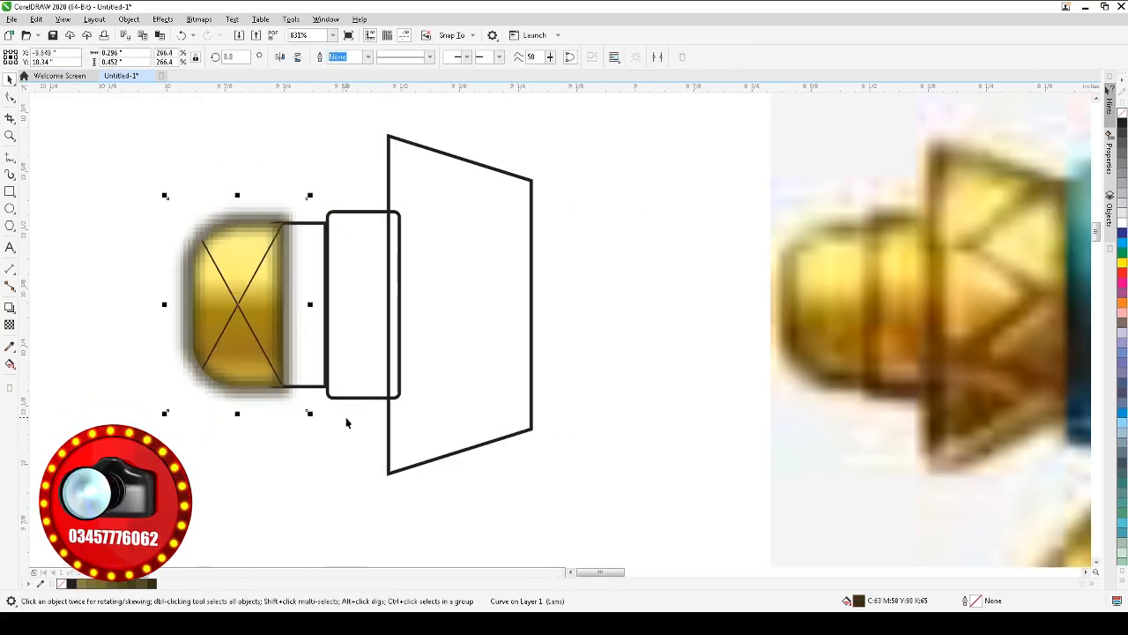
- Duplicate the gold end shape to its left, giving the copy a black outline and no fill
drag(246, 315, 116, 331)
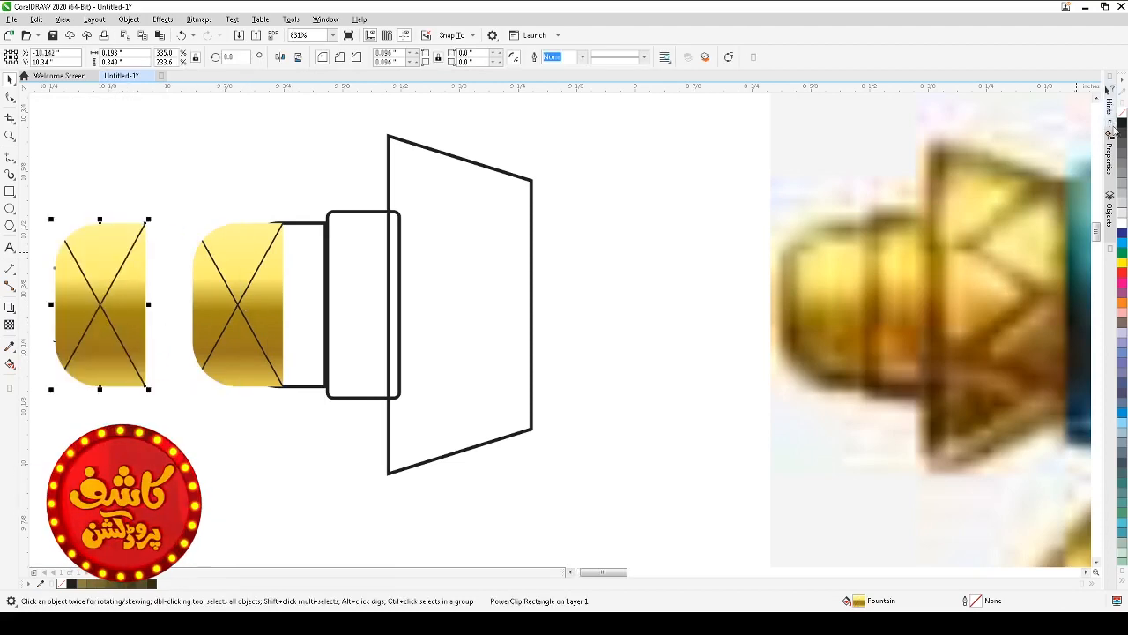
right_click(1122, 124)
click(1122, 113)
- Add a flat drop shadow with no offset to the outlined copy, using Normal merge mode and an opacity of 100
click(10, 307)
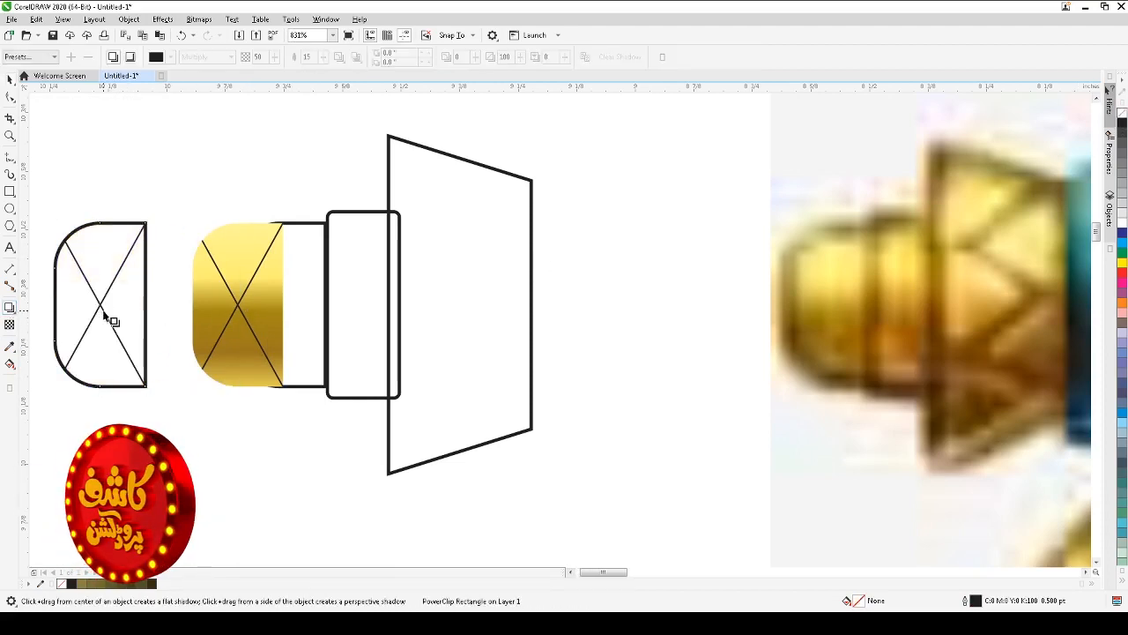
drag(101, 304, 146, 304)
click(204, 56)
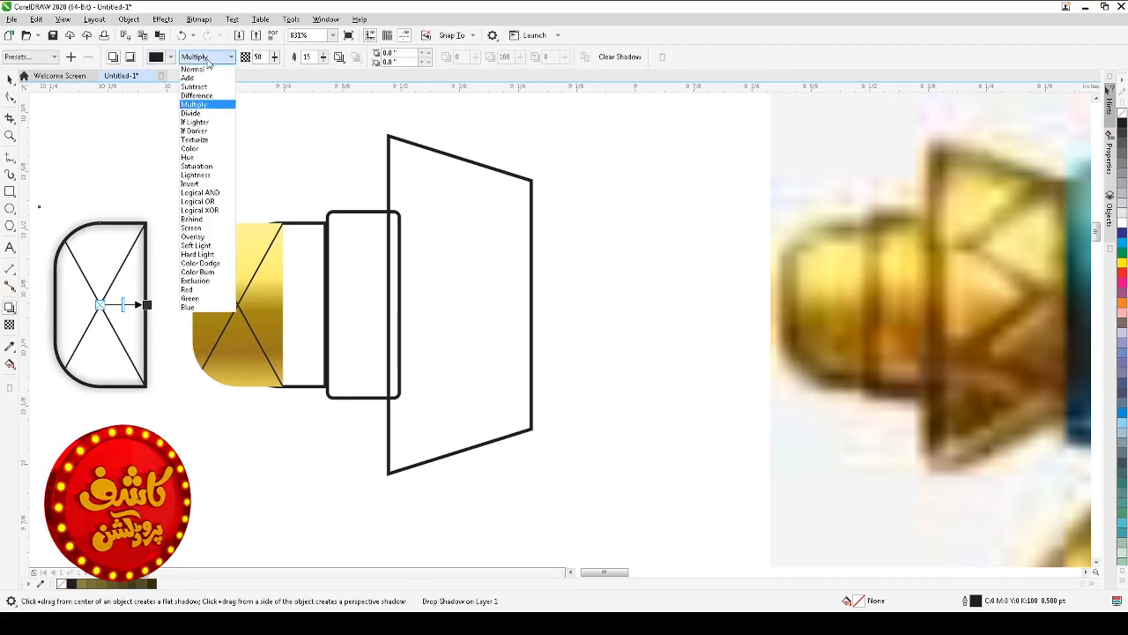
click(198, 62)
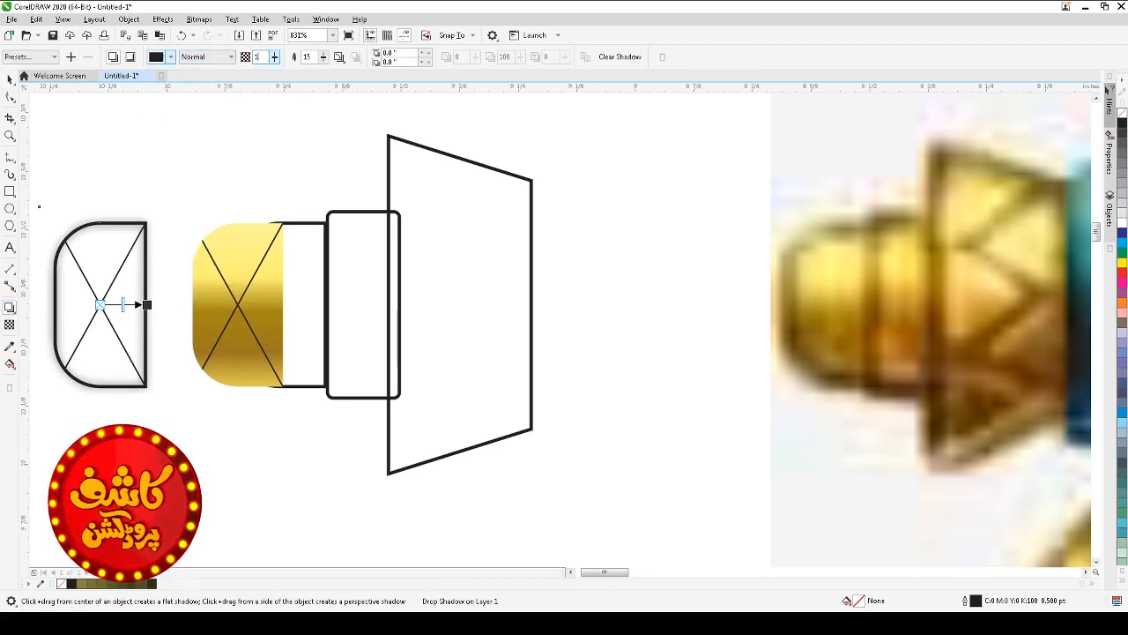
text(00)
key(Return)
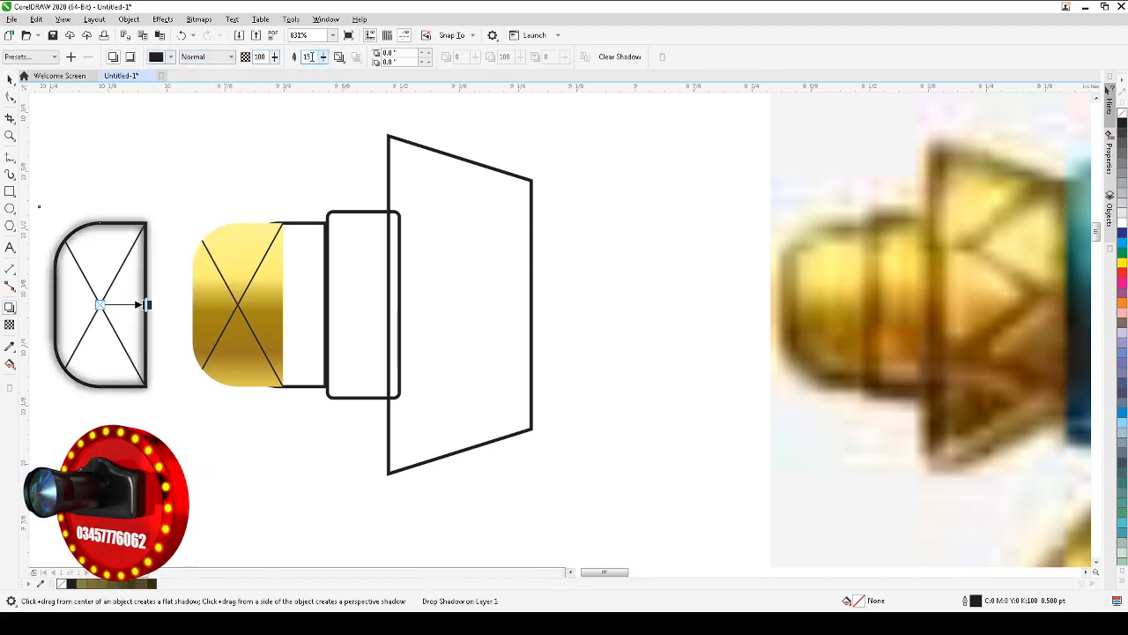
- Try a feather of 20 on the drop shadow, and undo that change
drag(314, 58, 286, 62)
text(20)
key(Return)
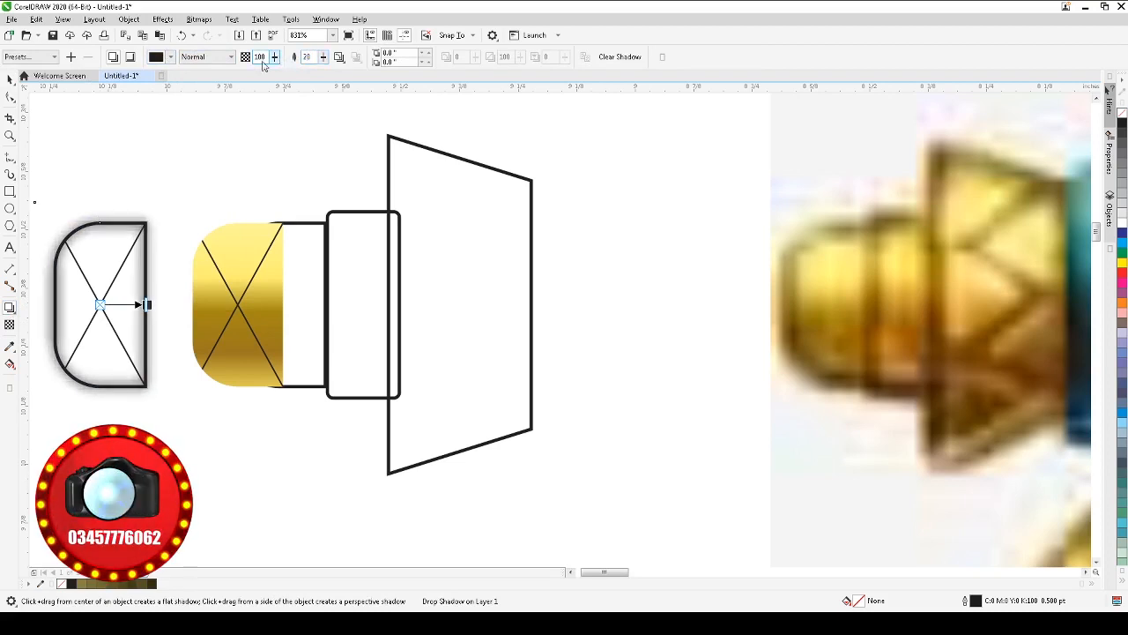
key(ctrl+z)
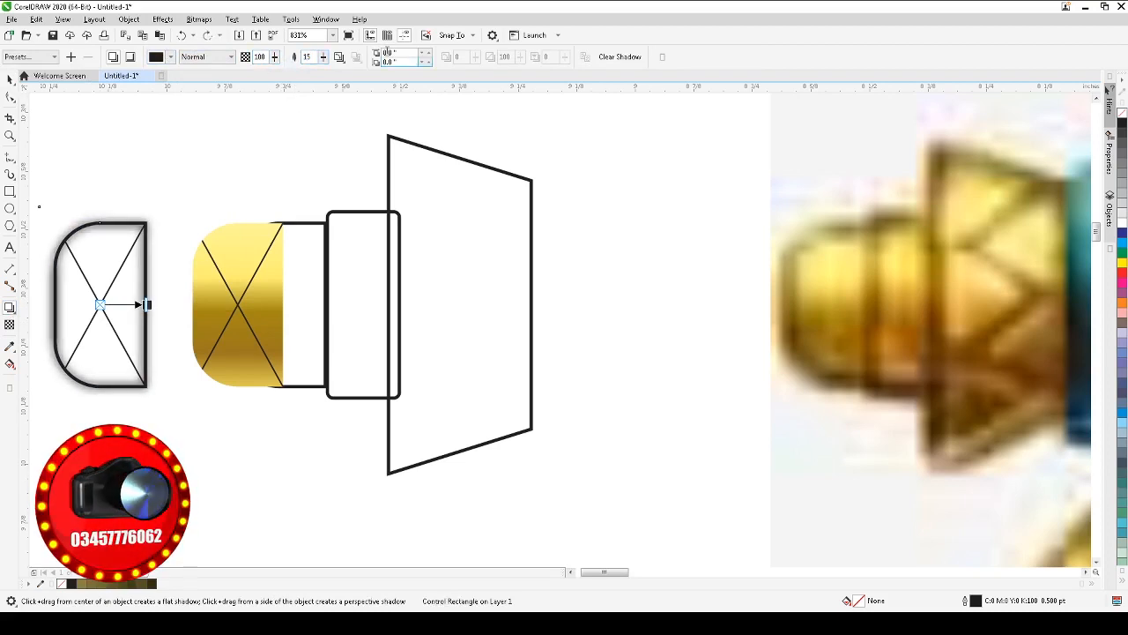
- Set the drop shadow's colour to dark brown #593800, sampled from the dark edge of the reference's gold tip
click(170, 57)
click(269, 248)
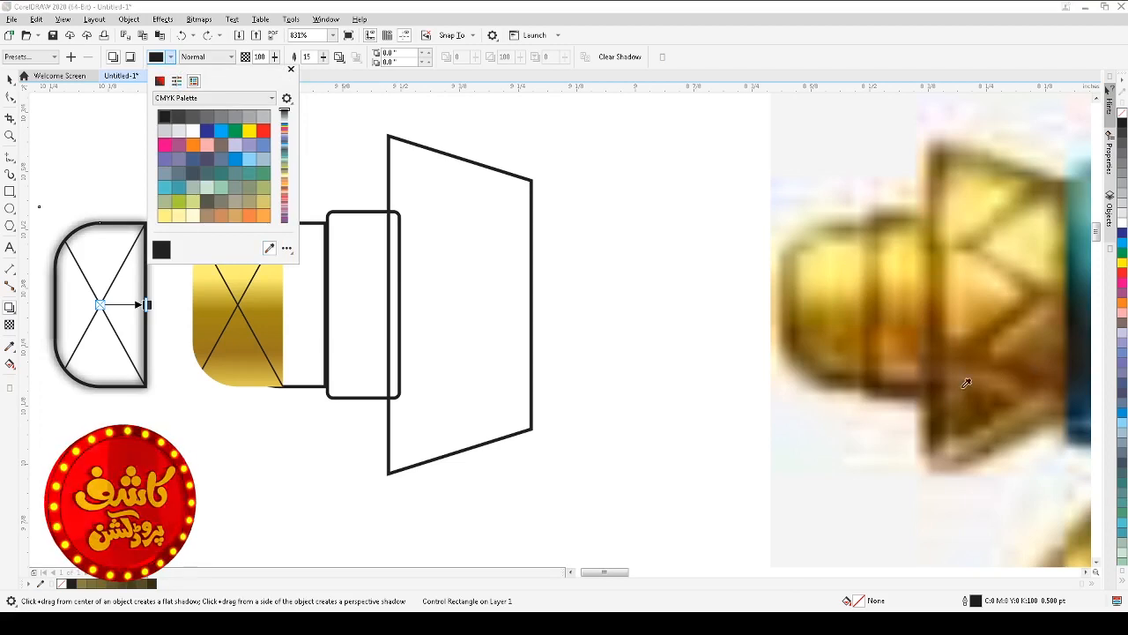
click(796, 328)
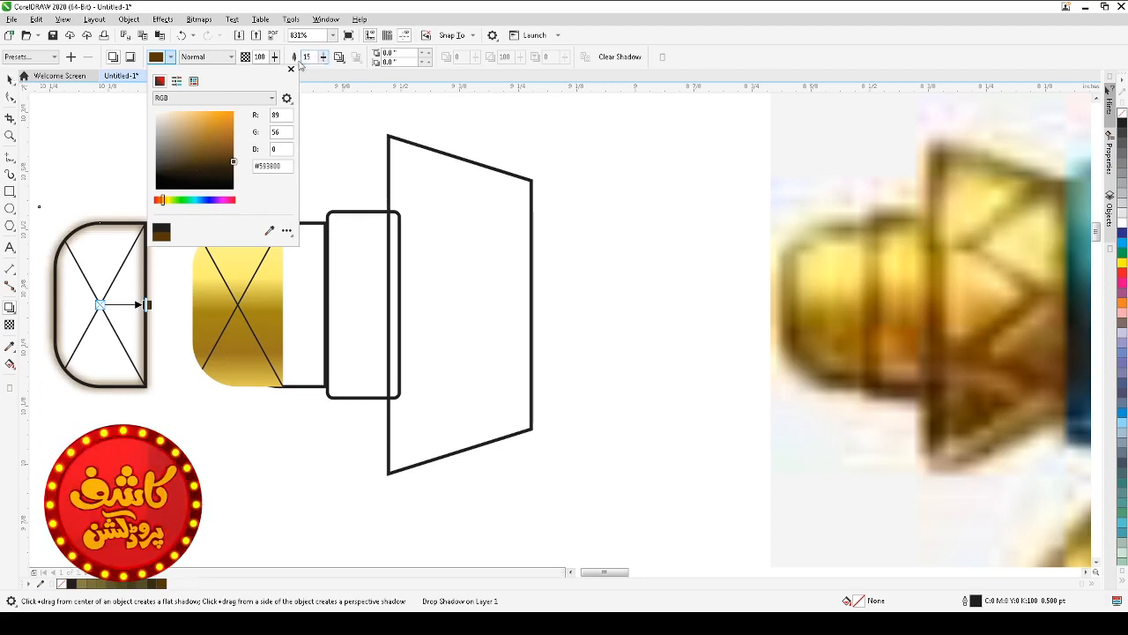
- Set the drop shadow's feather direction to Outside and break the shadow apart from the outlined copy
click(338, 57)
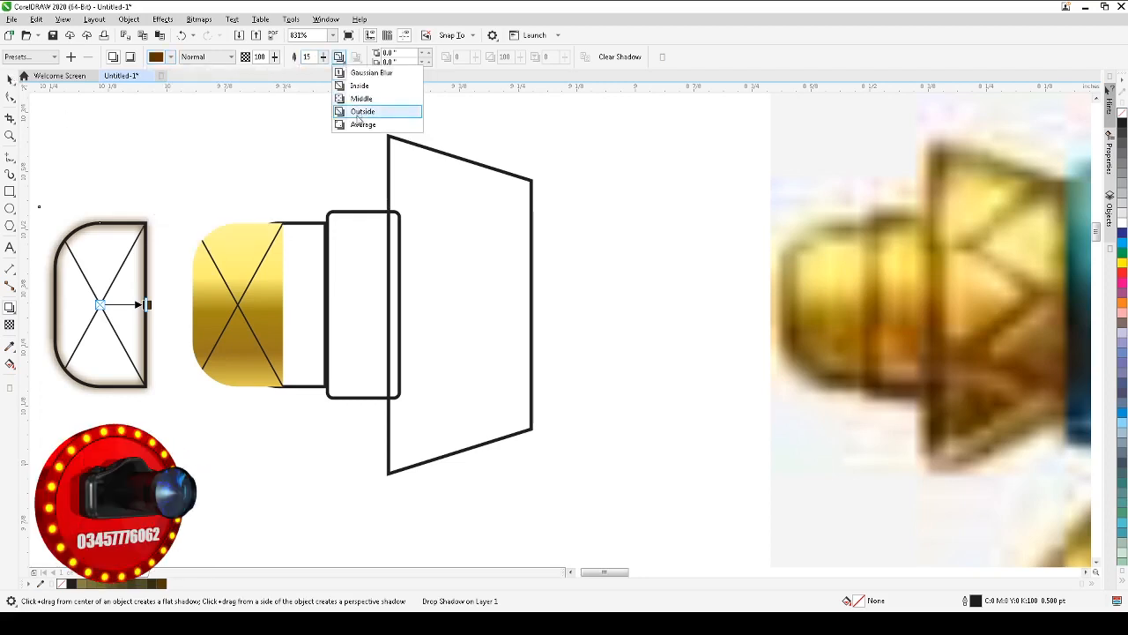
click(354, 113)
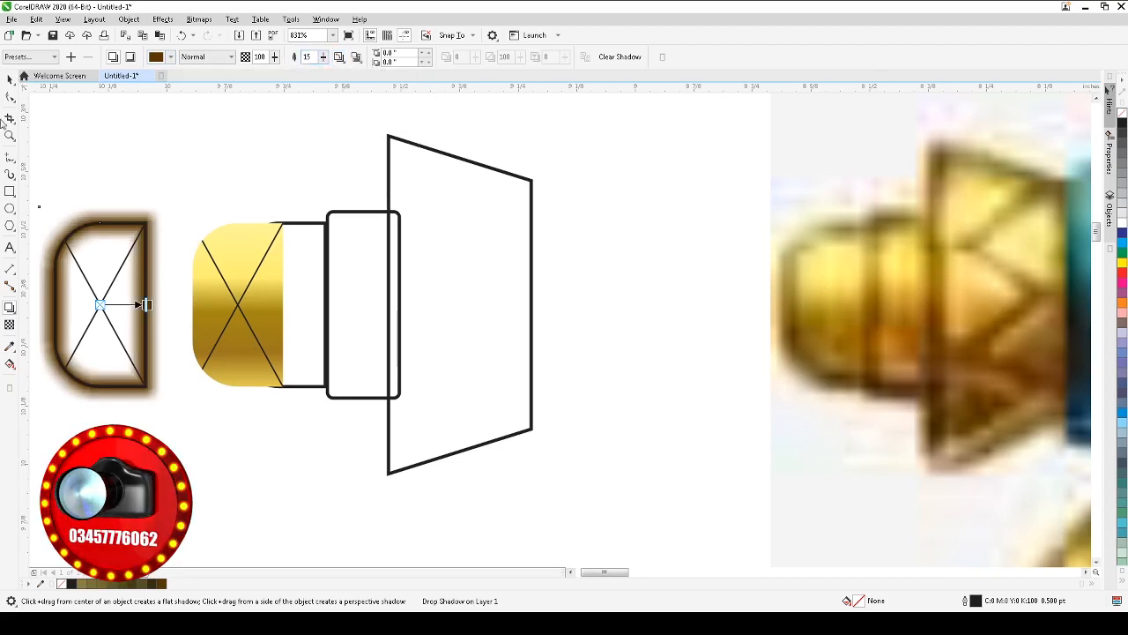
click(9, 78)
right_click(126, 205)
key(Escape)
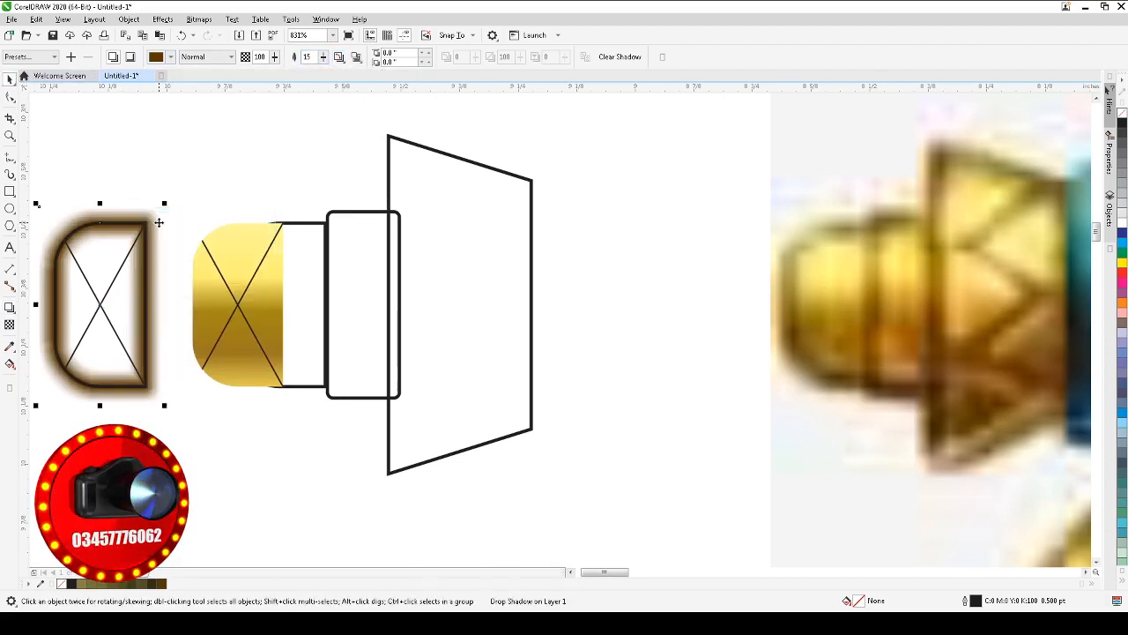
right_click(159, 223)
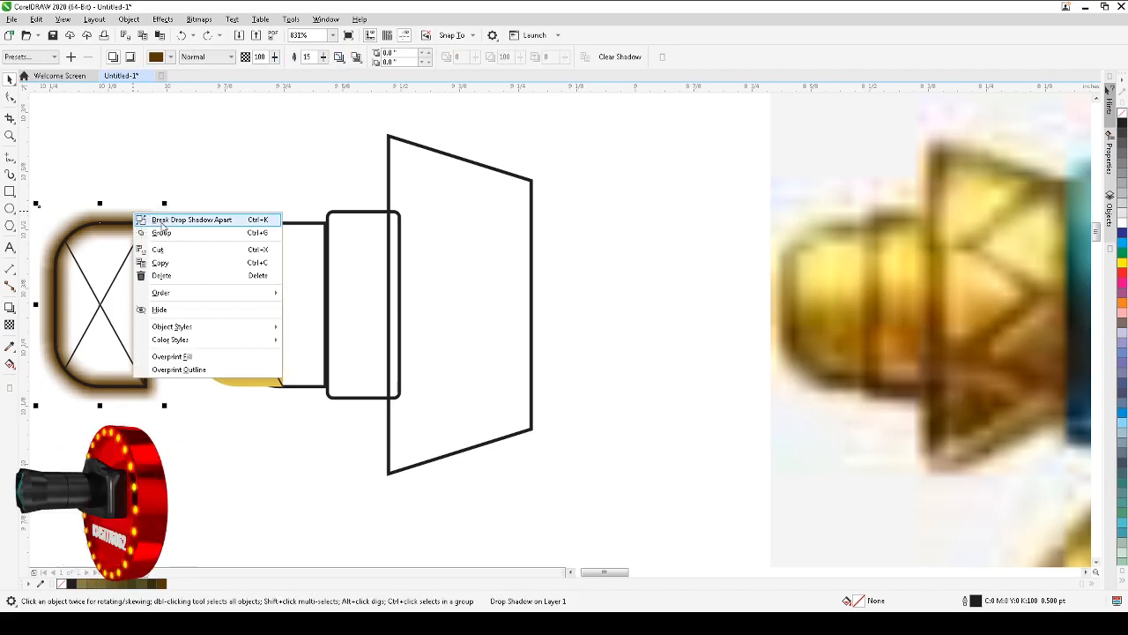
click(191, 219)
- Align the detached brown shadow horizontally to the centre of the gold end shape
shift+click(253, 244)
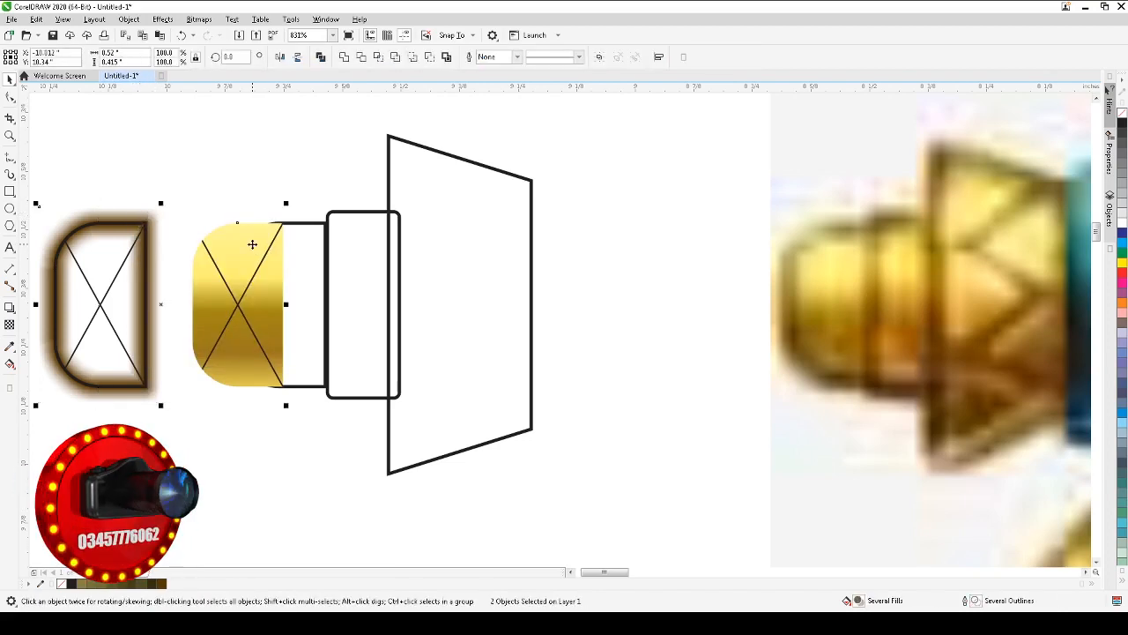
key(c)
click(259, 169)
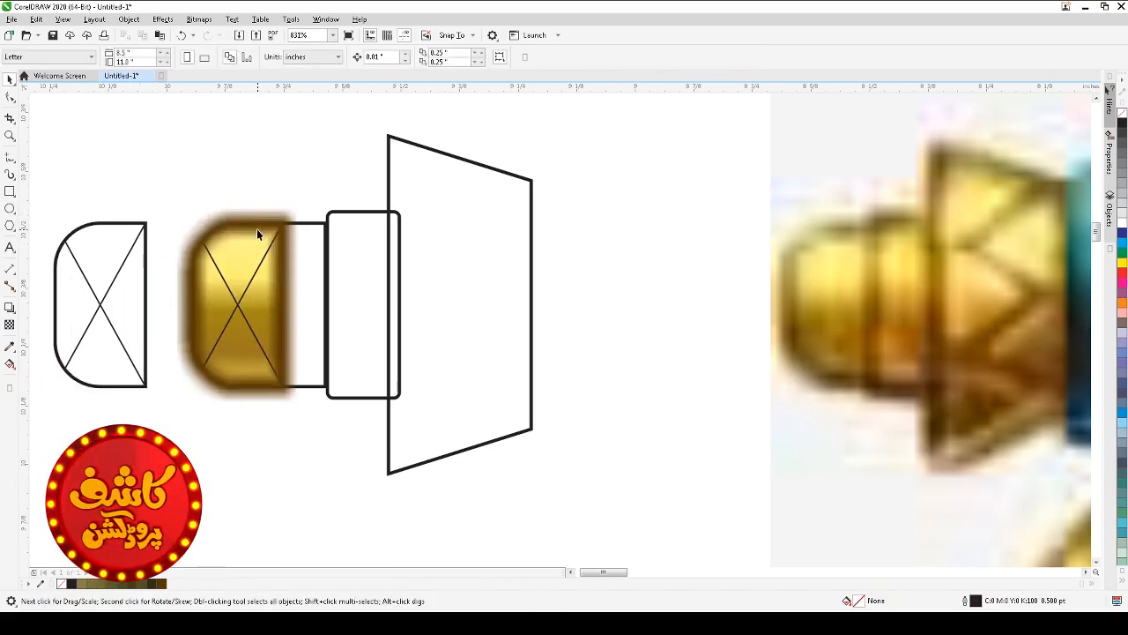
- PowerClip the brown shadow inside the gold end shape so it shades only the inner edges
click(259, 225)
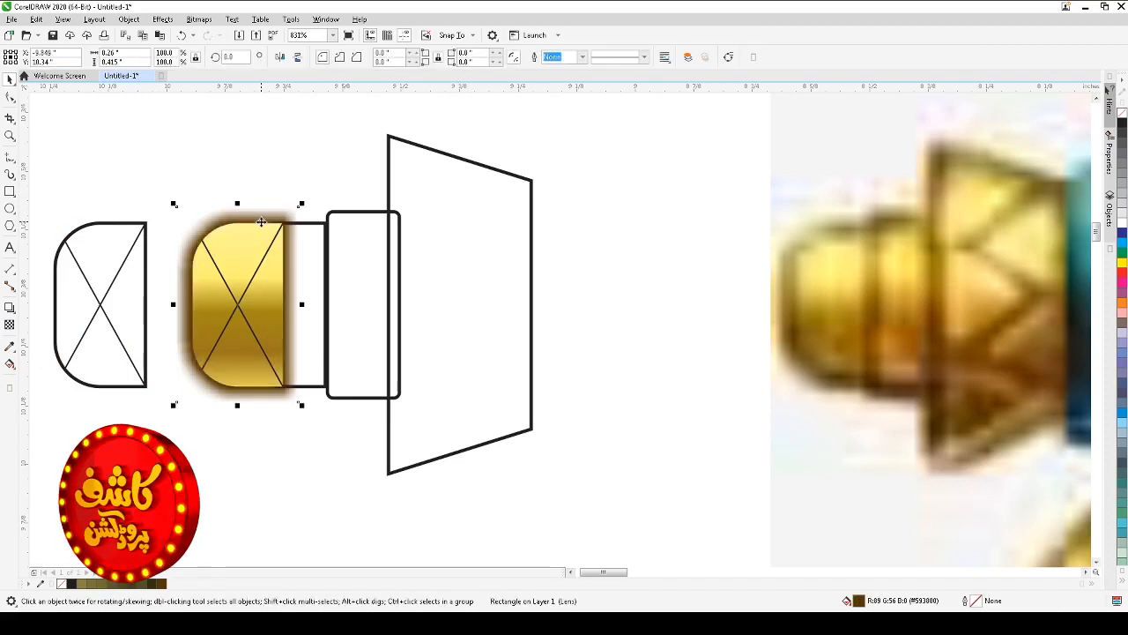
key(alt+j)
key(w)
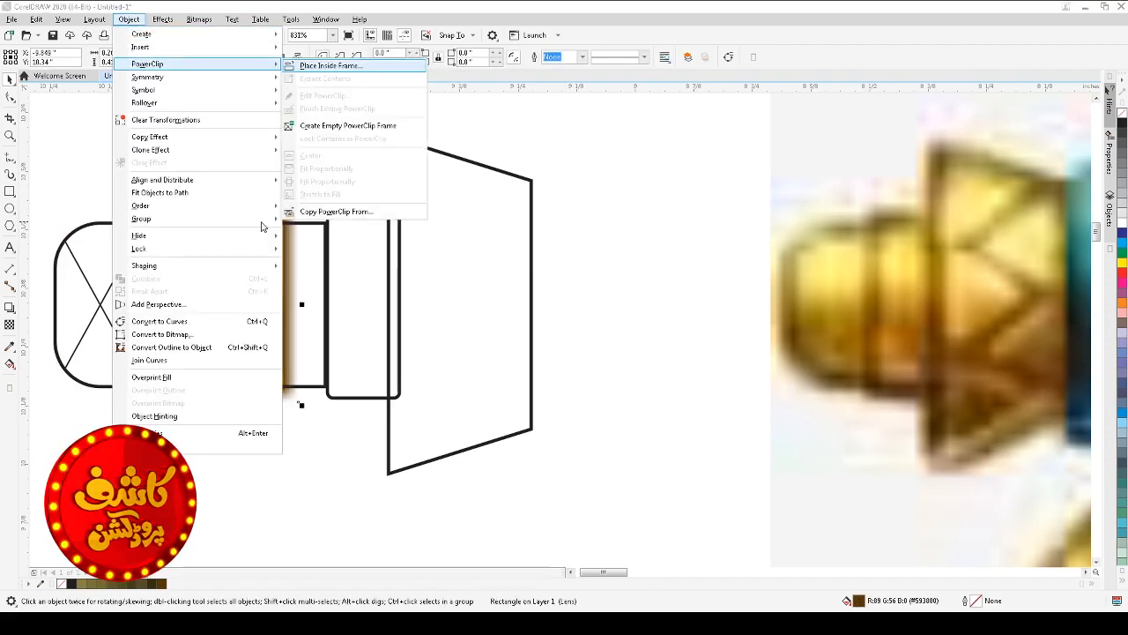
key(Return)
click(222, 247)
click(294, 202)
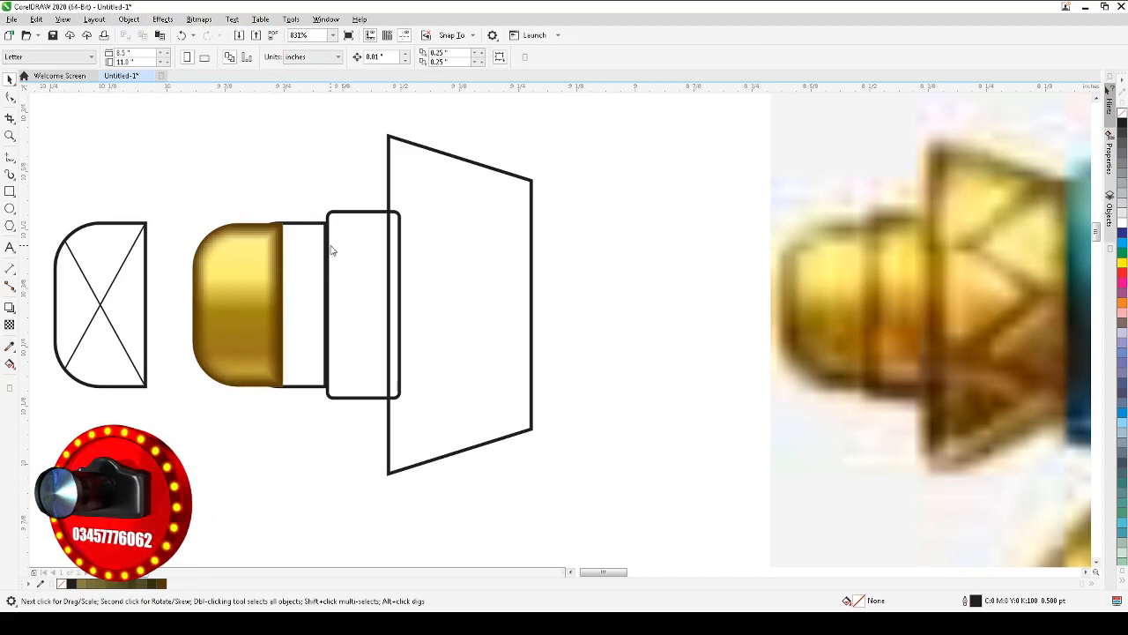
- Save the drawing as Scrool Banner in the Modern Designing folder, in CDR format
key(ctrl+s)
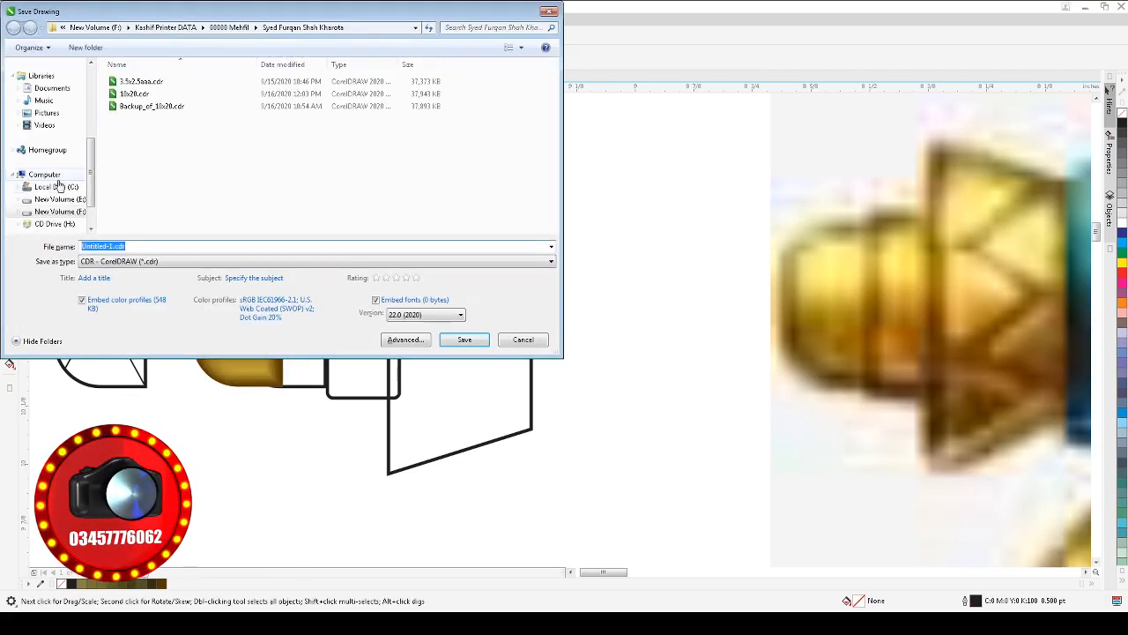
click(44, 174)
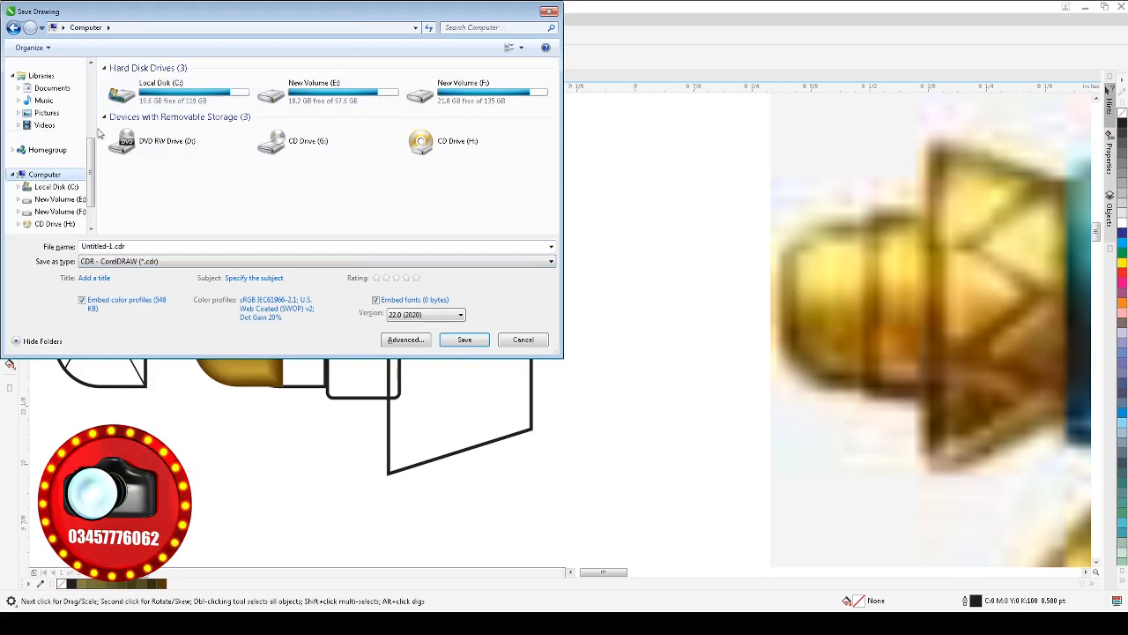
scroll(91, 121, up, 4)
click(60, 162)
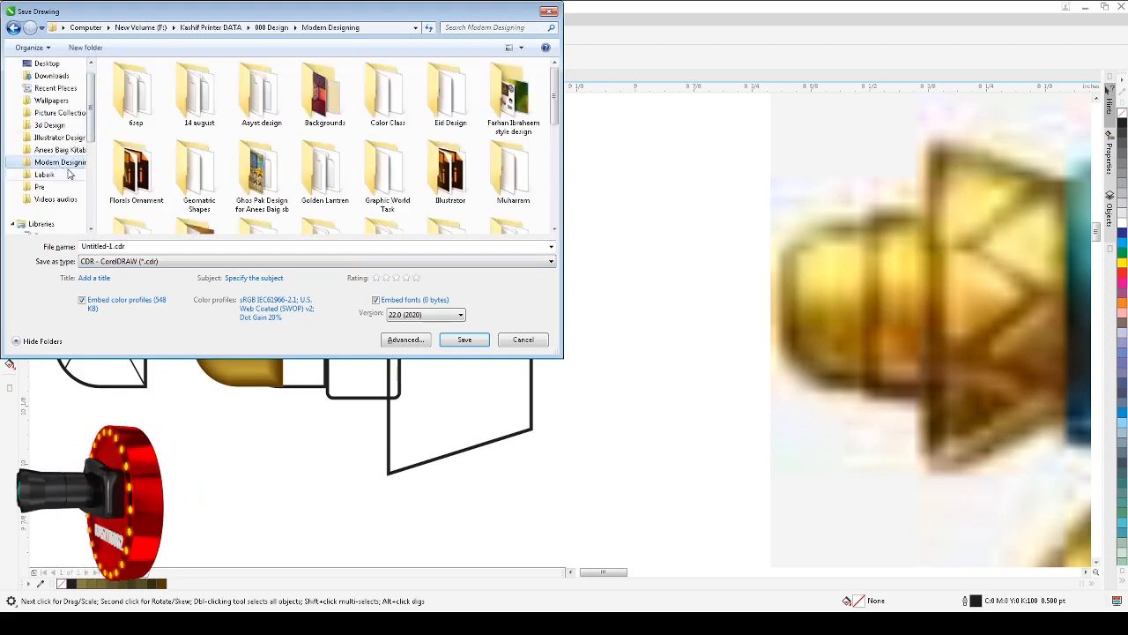
click(173, 248)
text(Scrool Banner)
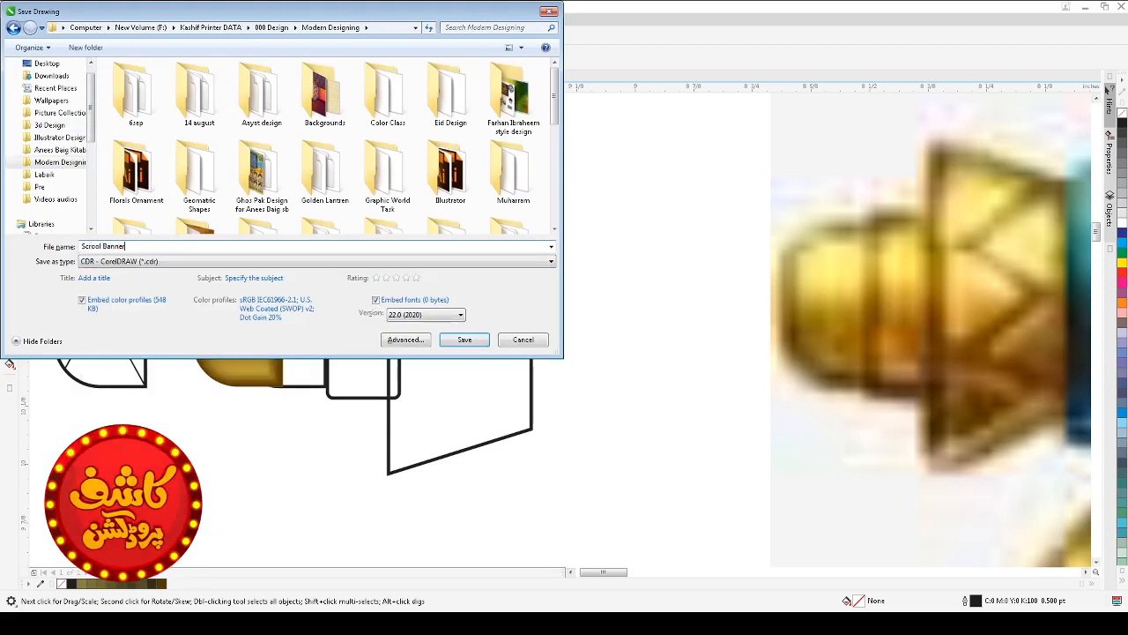
key(Return)
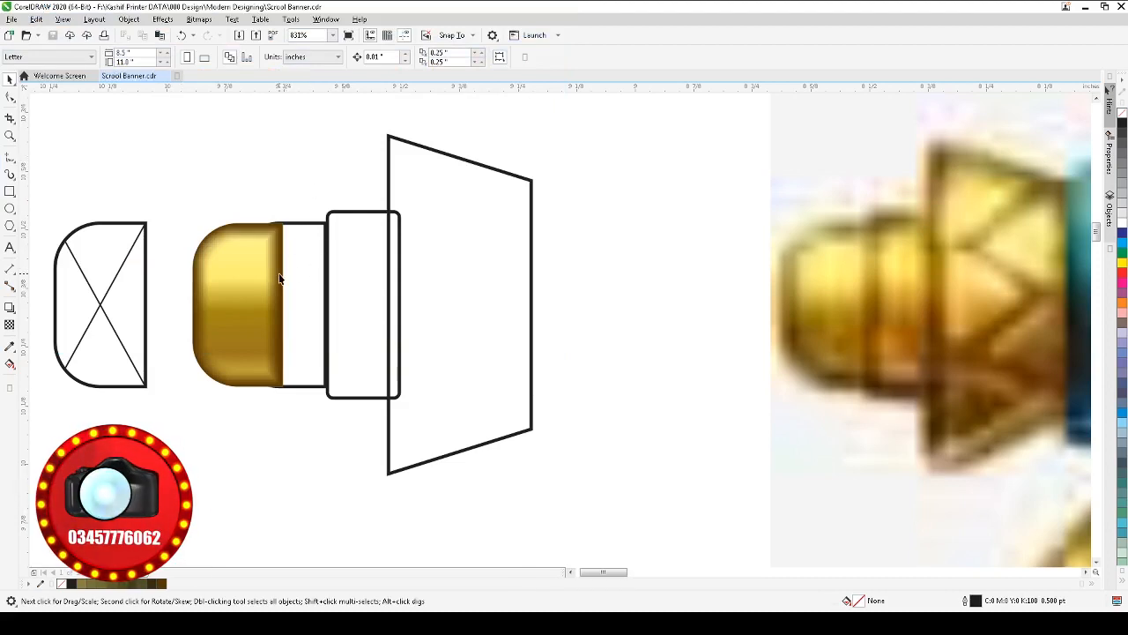
- Bring the original outlined end shape to the front and align the shaded gold shape with its right edge
click(308, 293)
key(shift+Page_Up)
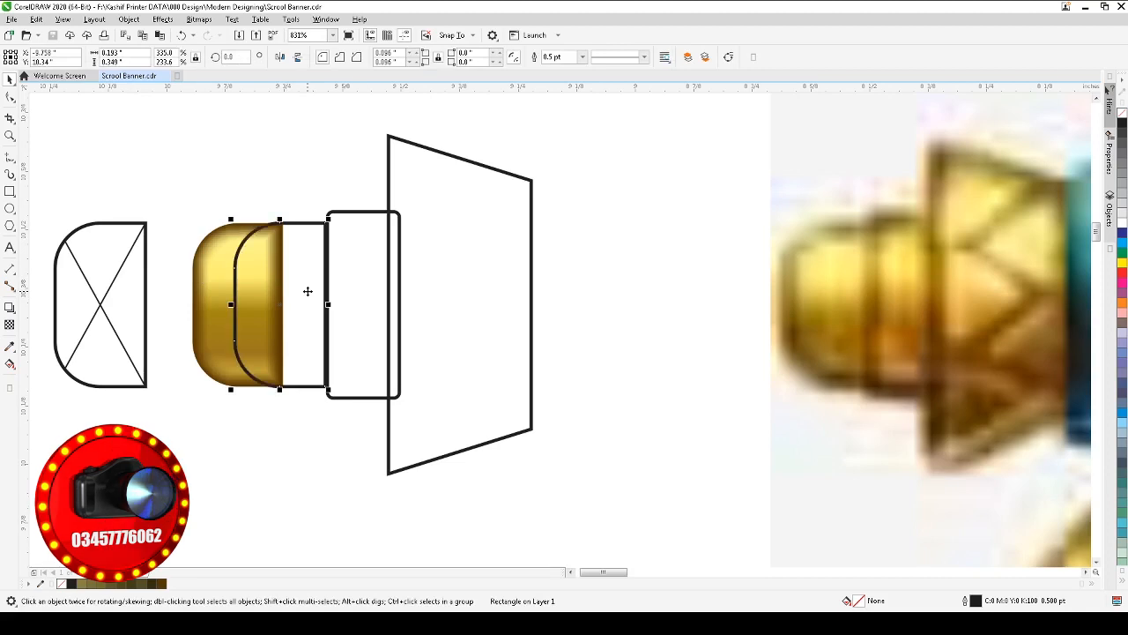
shift+click(221, 295)
key(r)
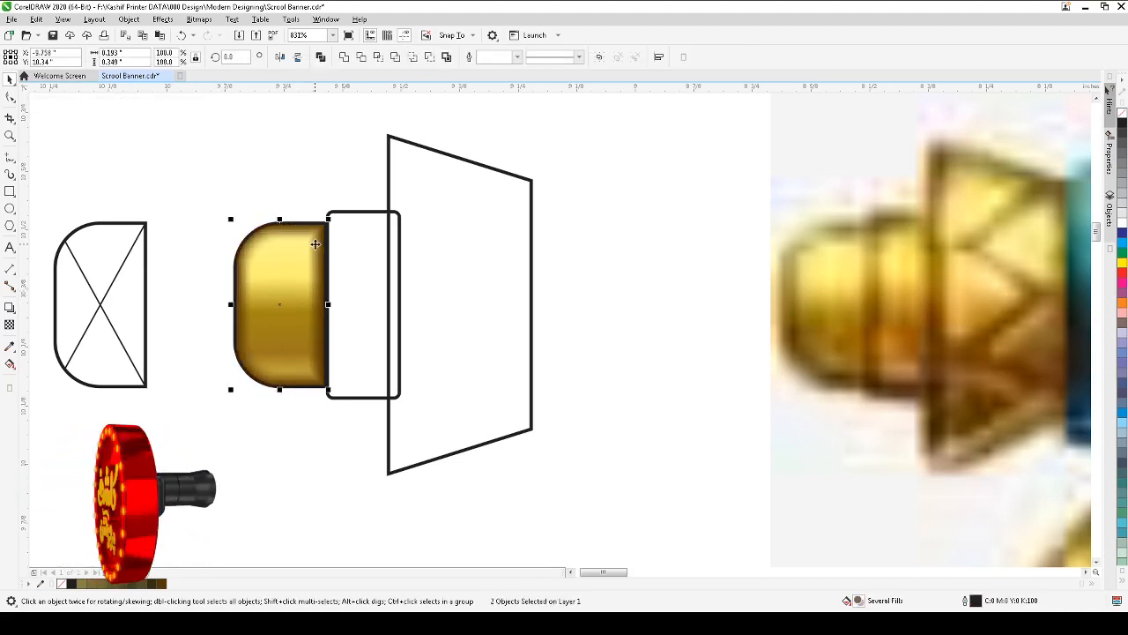
key(Escape)
- Delete the black outlined end shape over the gold one and the spare outlined copy beside it
click(297, 229)
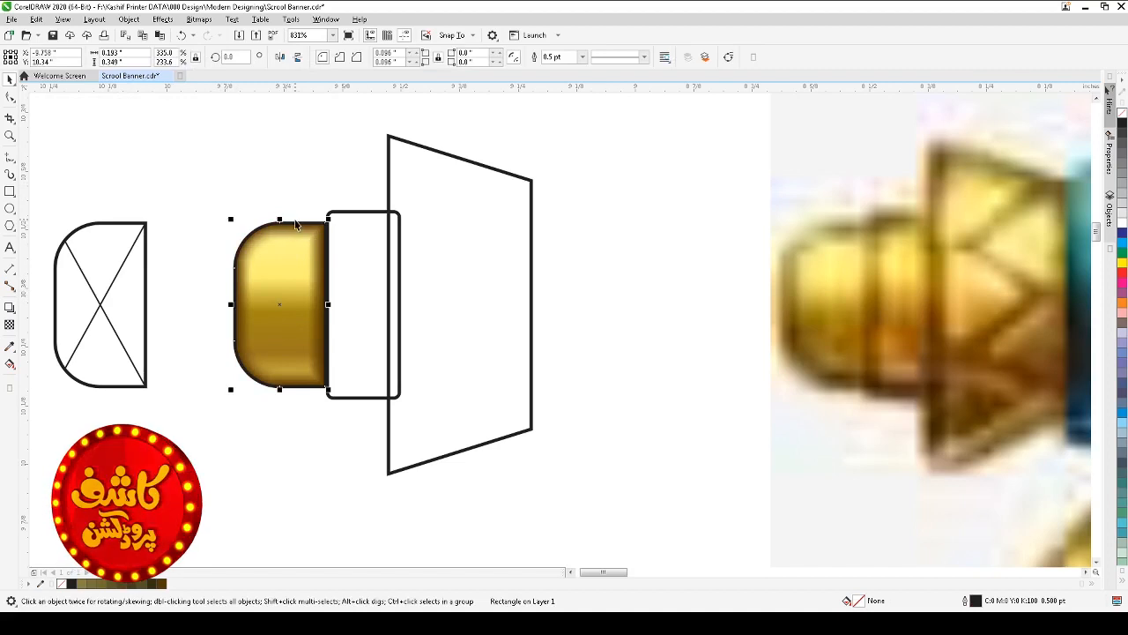
drag(295, 223, 225, 232)
key(Escape)
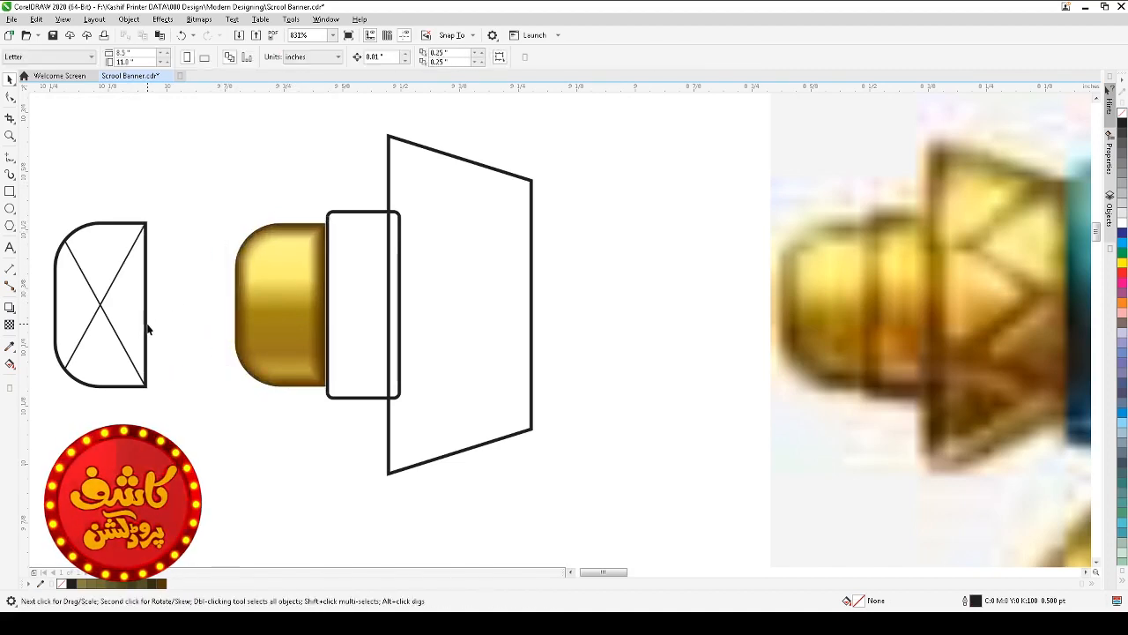
click(145, 324)
key(Delete)
- Duplicate the rounded collar rectangle to the far left and give the copy a flat drop shadow with opacity 100 in Normal mode
click(356, 280)
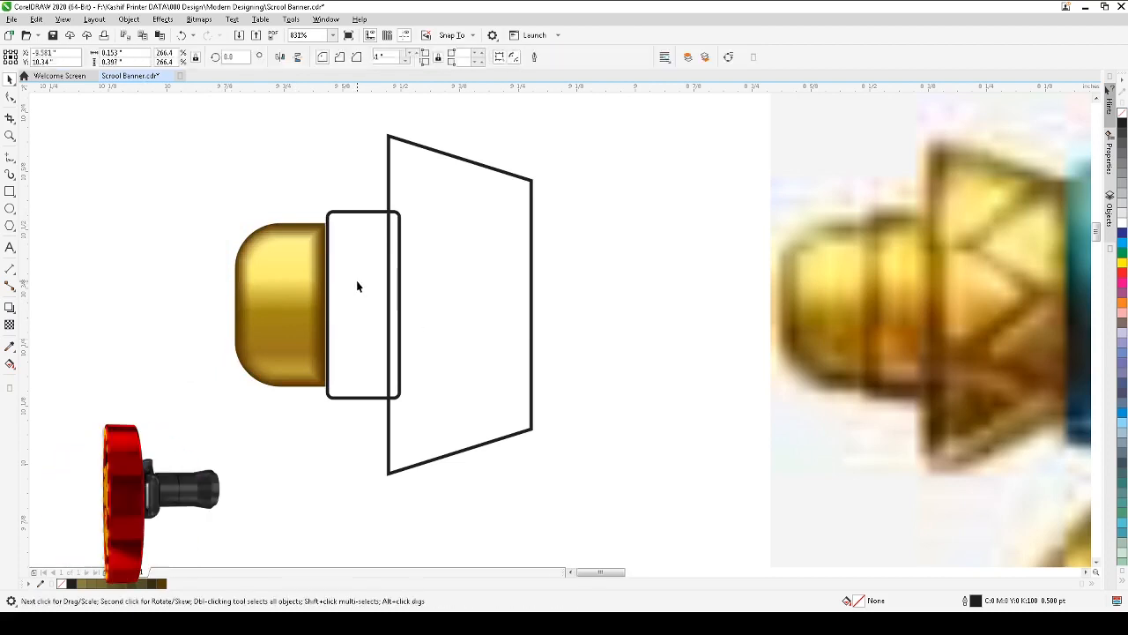
drag(366, 295, 166, 304)
click(13, 308)
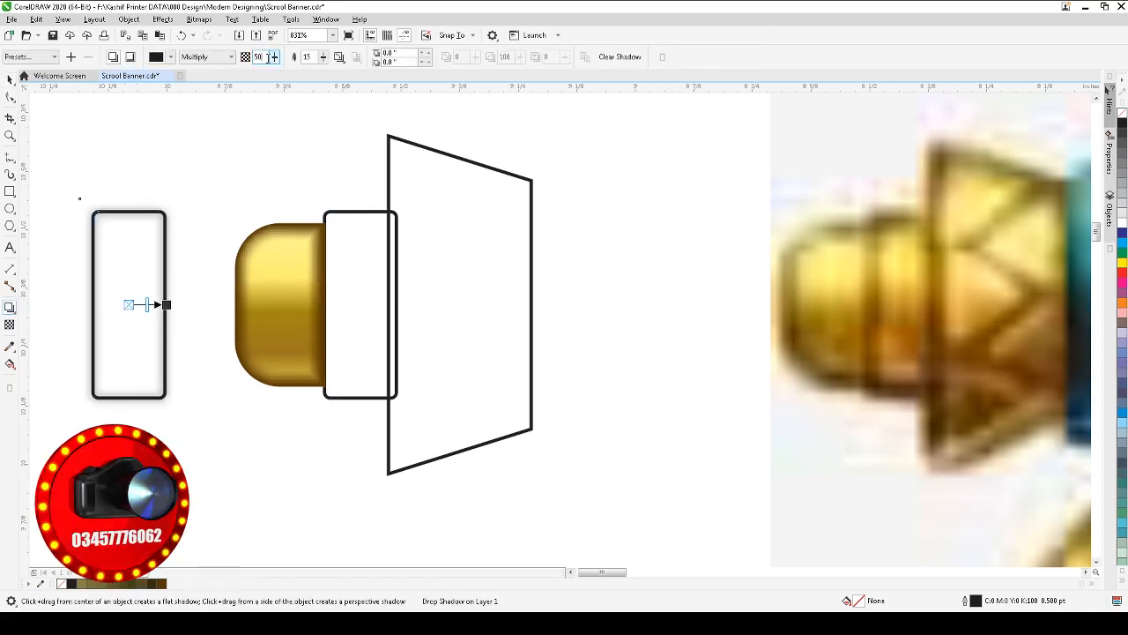
text(100)
key(Tab)
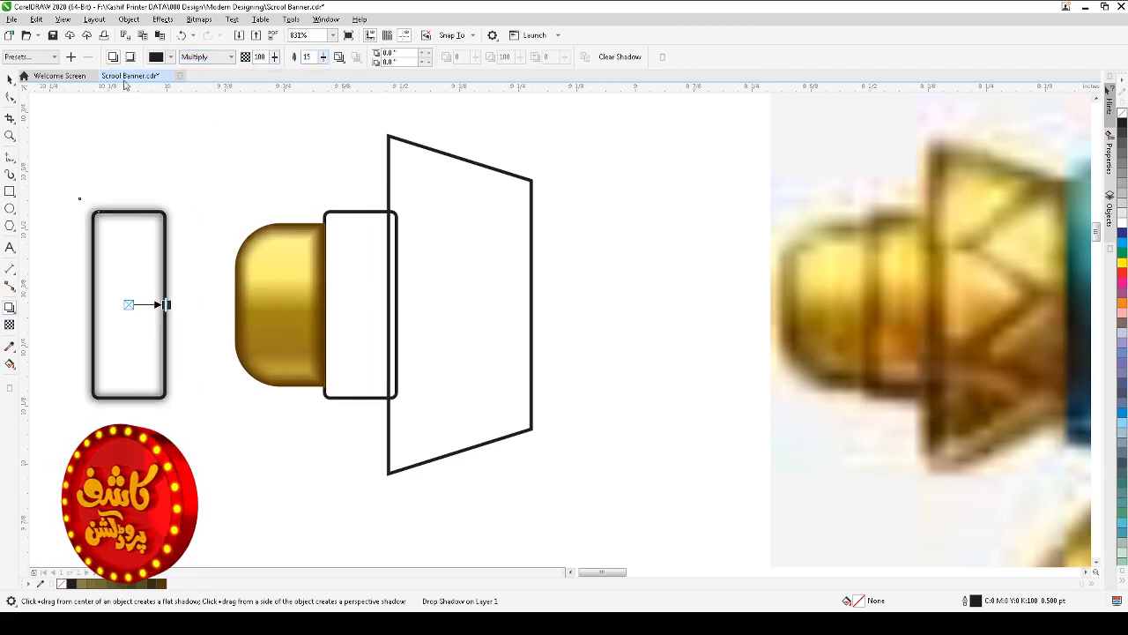
click(205, 56)
click(199, 70)
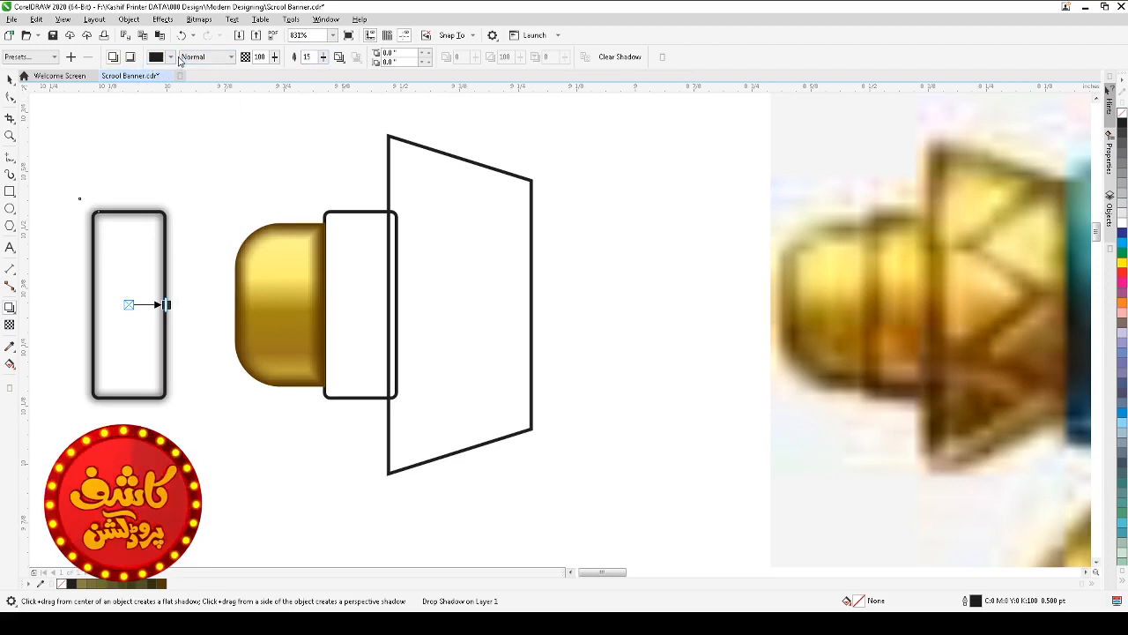
- Set the rectangle shadow's colour to #76651F, sampled from the reference's gold collar, and its feather direction to Average
click(173, 57)
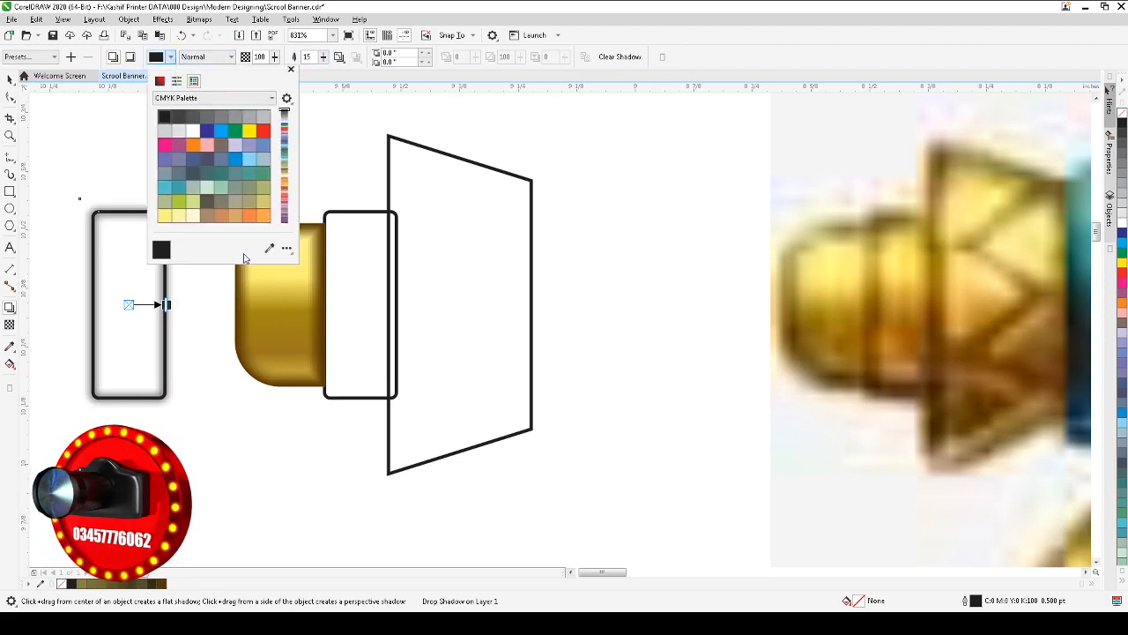
click(880, 220)
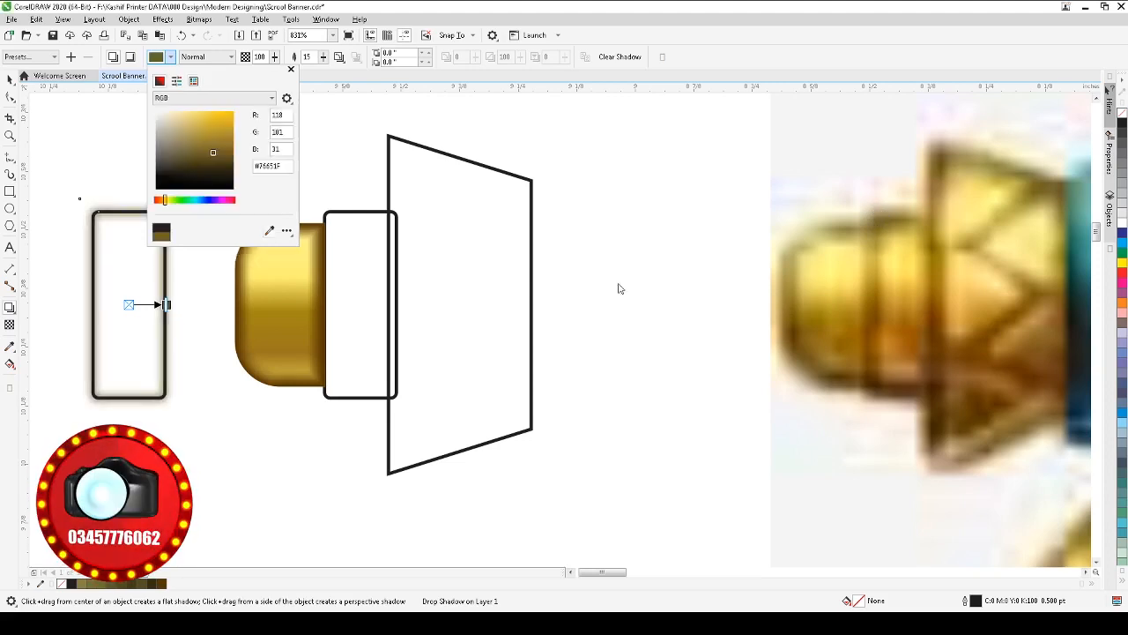
click(9, 81)
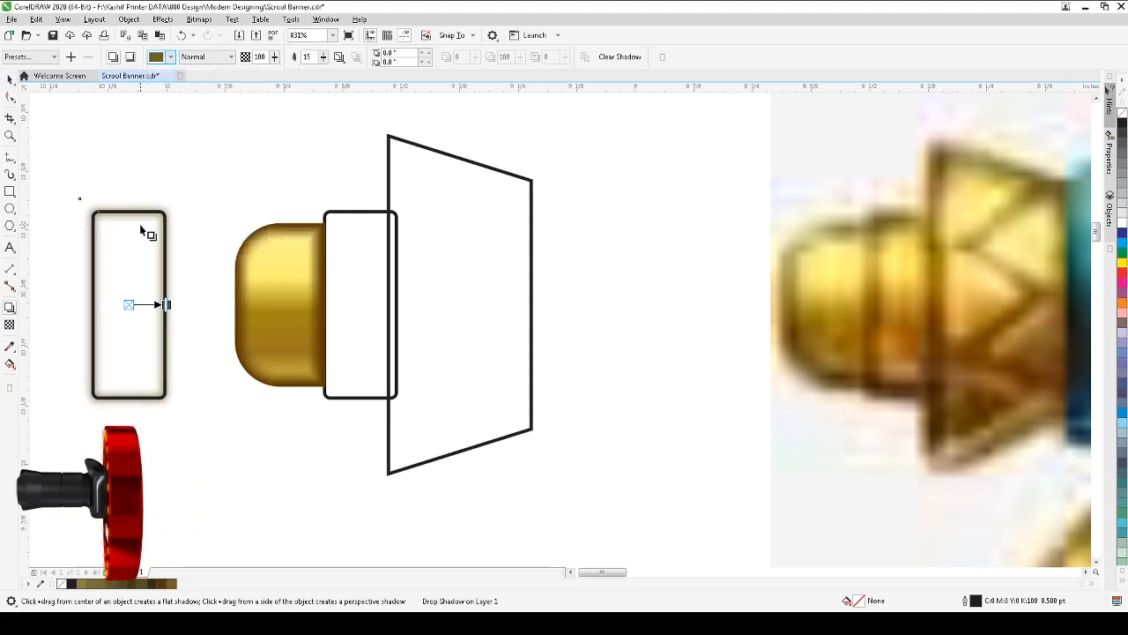
click(9, 80)
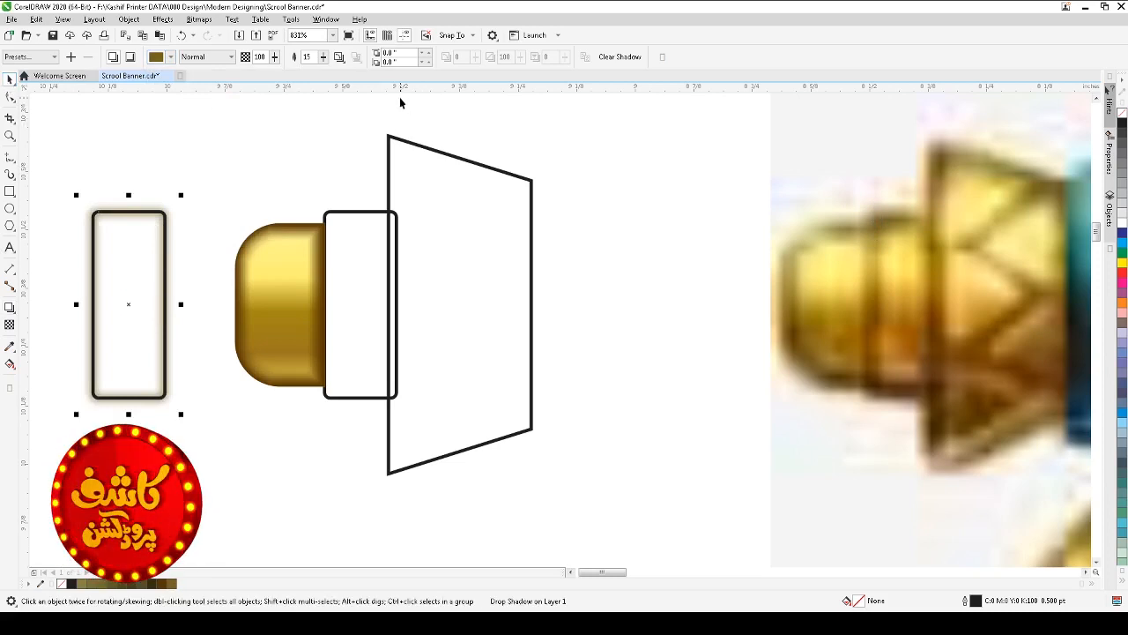
click(339, 56)
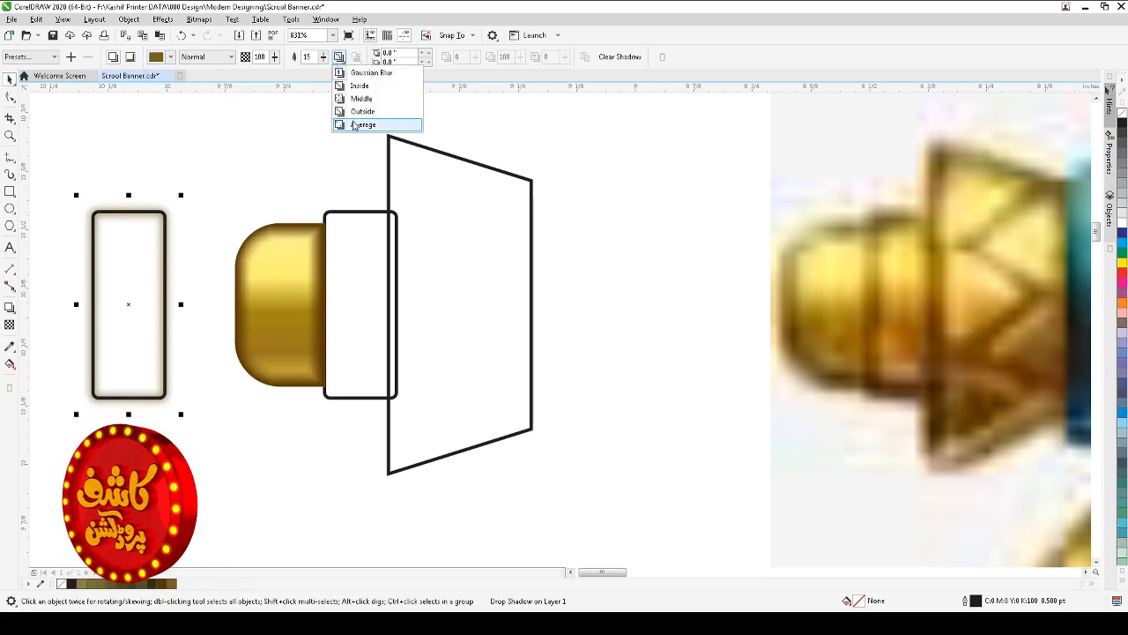
click(353, 125)
- Break the shadow apart from the copied rectangle and centre it horizontally on the original collar rectangle
right_click(166, 203)
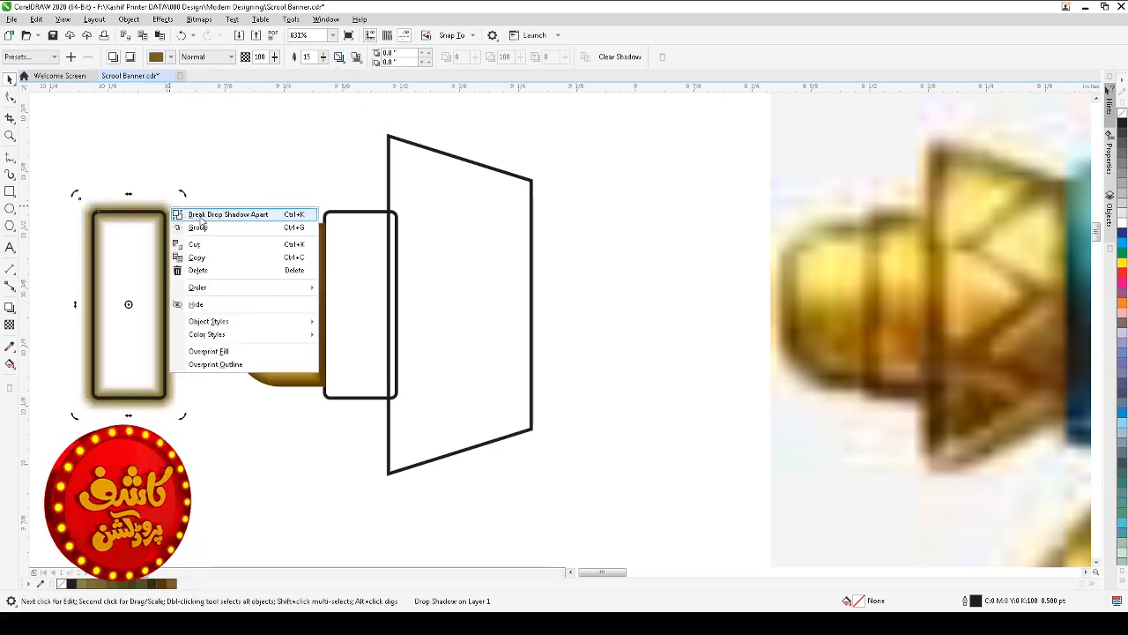
click(185, 202)
click(363, 219)
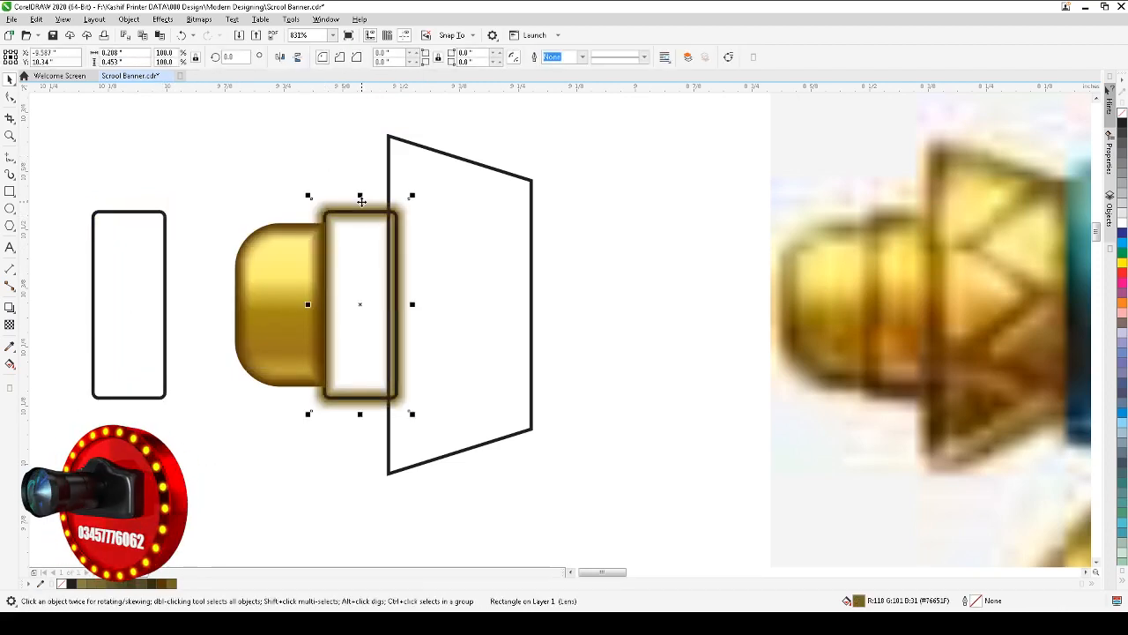
key(alt+c)
key(Escape)
key(Escape)
- PowerClip the olive-brown shadow inside the original collar rectangle
click(366, 209)
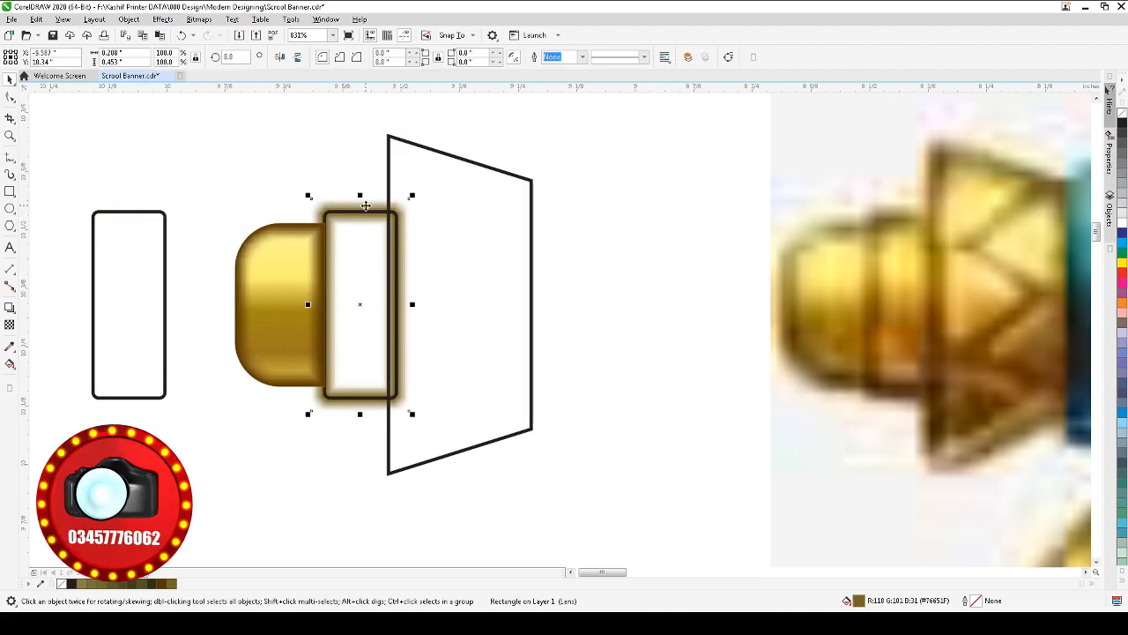
key(alt+j)
key(w)
key(p)
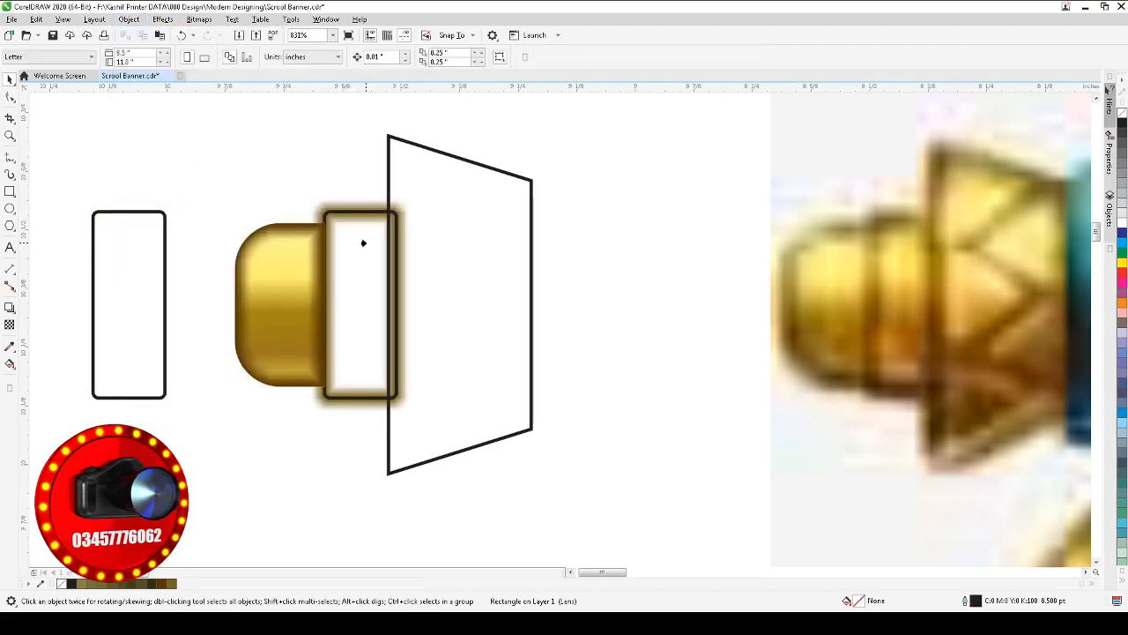
click(363, 243)
key(Escape)
- Copy the gold gradient fill from the finished end shape to the collar rectangle
click(366, 277)
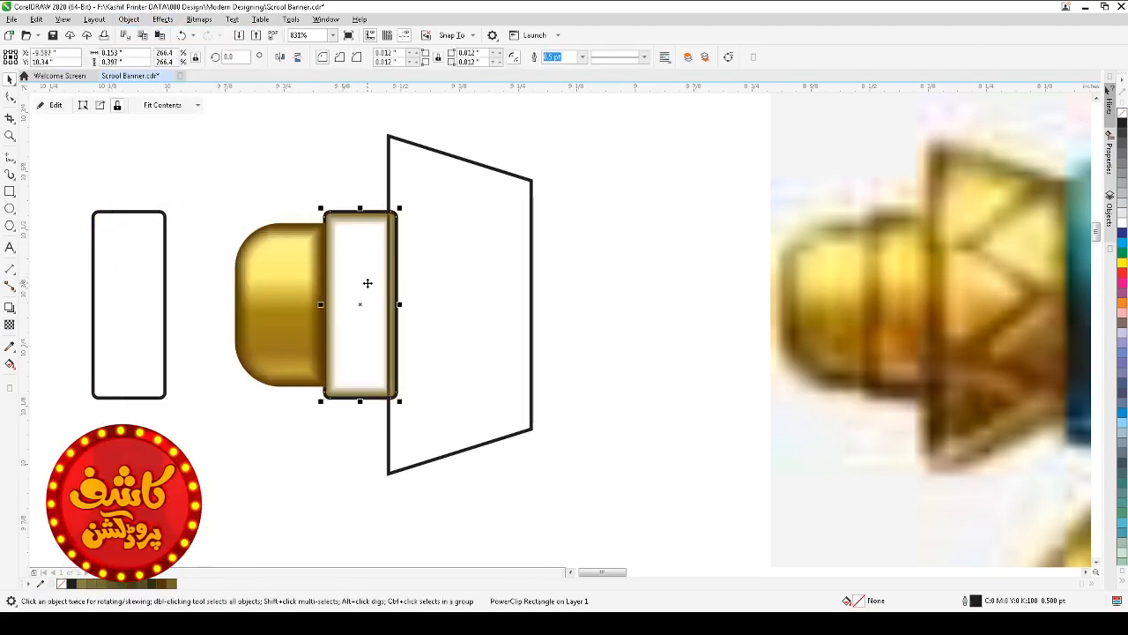
key(alt+e)
key(m)
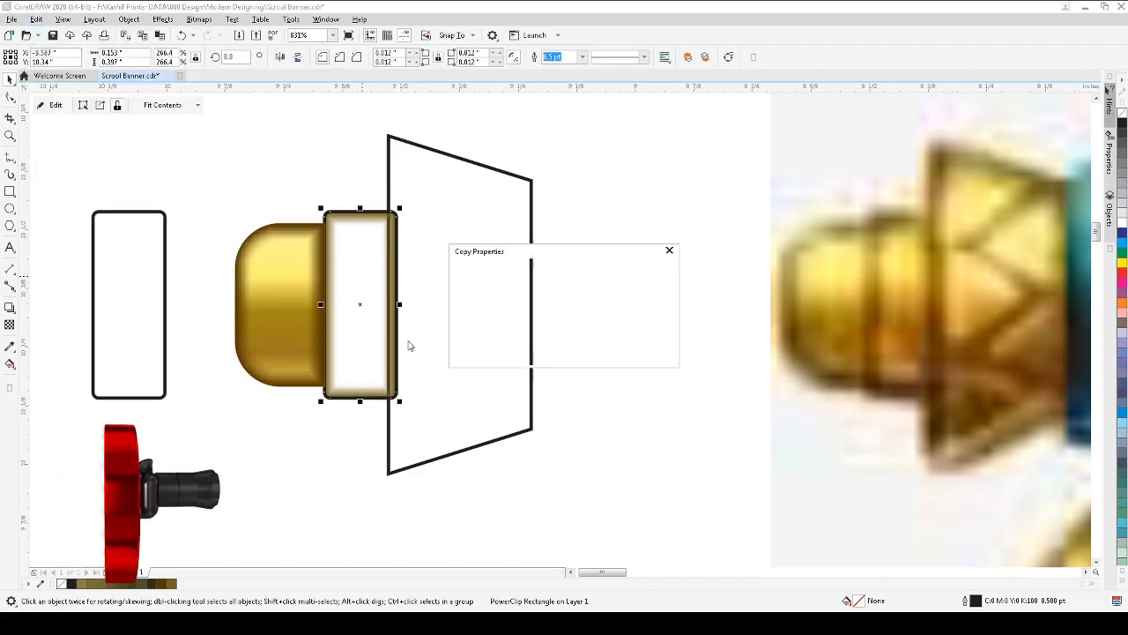
click(460, 296)
click(581, 330)
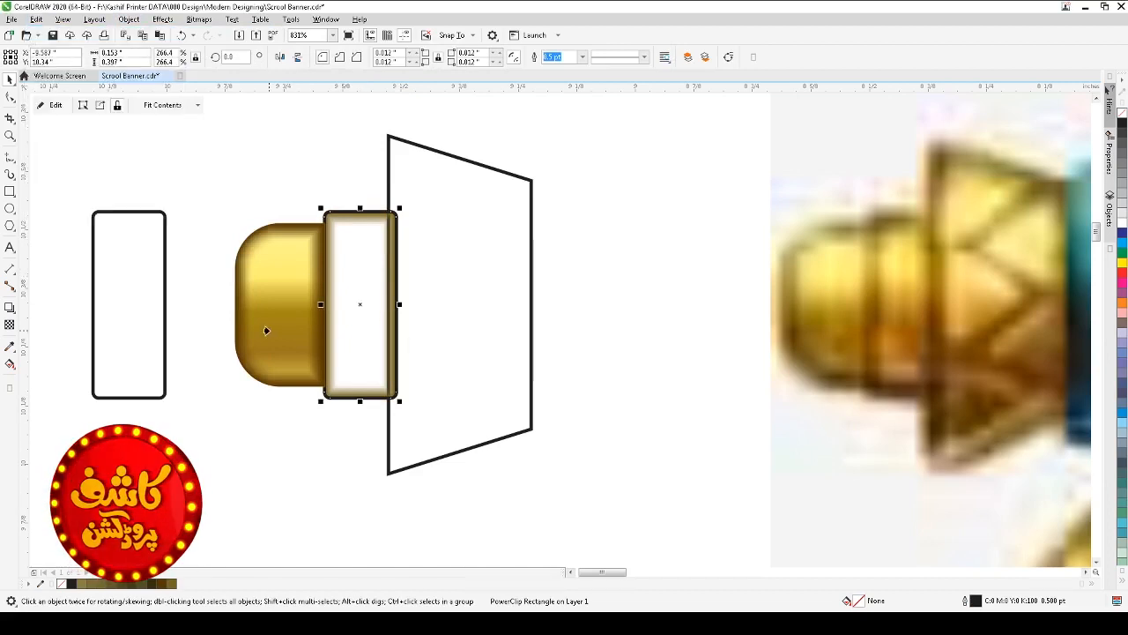
click(266, 329)
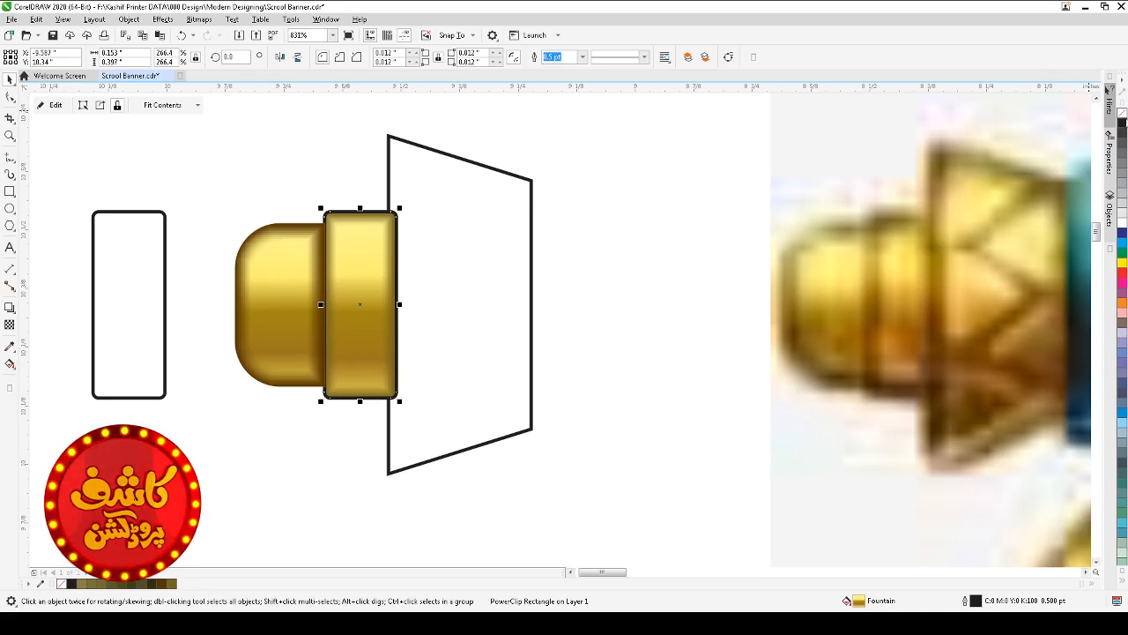
- Remove the outline from the gradient-filled collar rectangle
right_click(1122, 113)
click(300, 173)
click(362, 351)
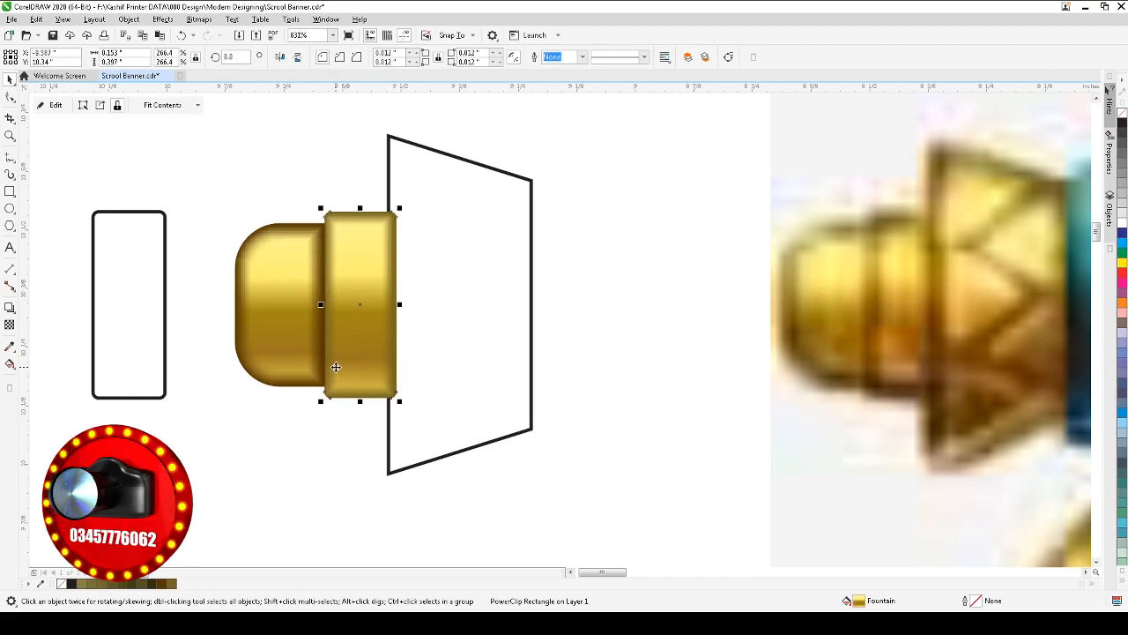
- Copy the brown shadow from the rounded end shape's PowerClip into the collar's PowerClip and move it beside the collar's own shadow
click(275, 382)
double_click(307, 385)
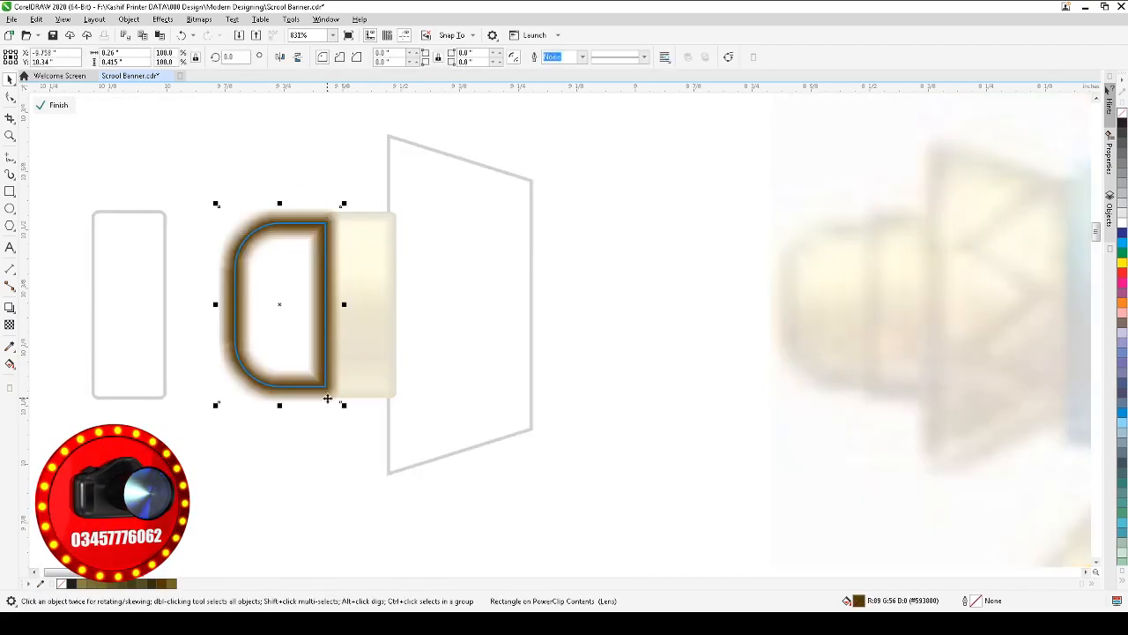
click(370, 364)
double_click(368, 388)
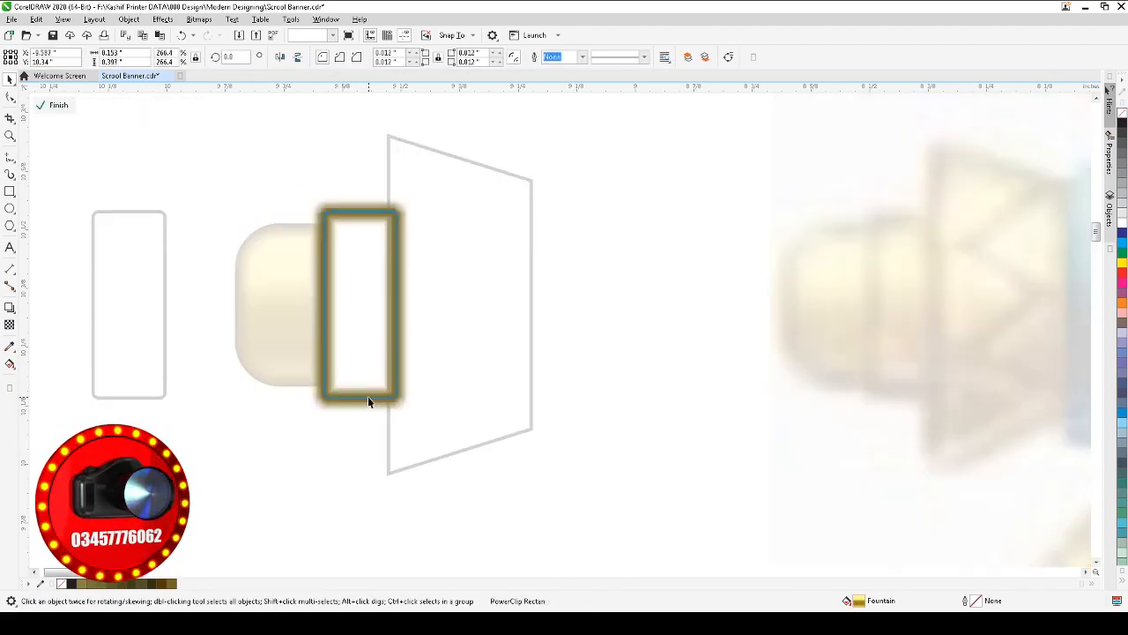
click(364, 400)
drag(357, 403, 258, 403)
click(353, 398)
- Copy only the brown fill (#593800) from the pasted end-shape shadow to the collar's shadow
key(alt+e)
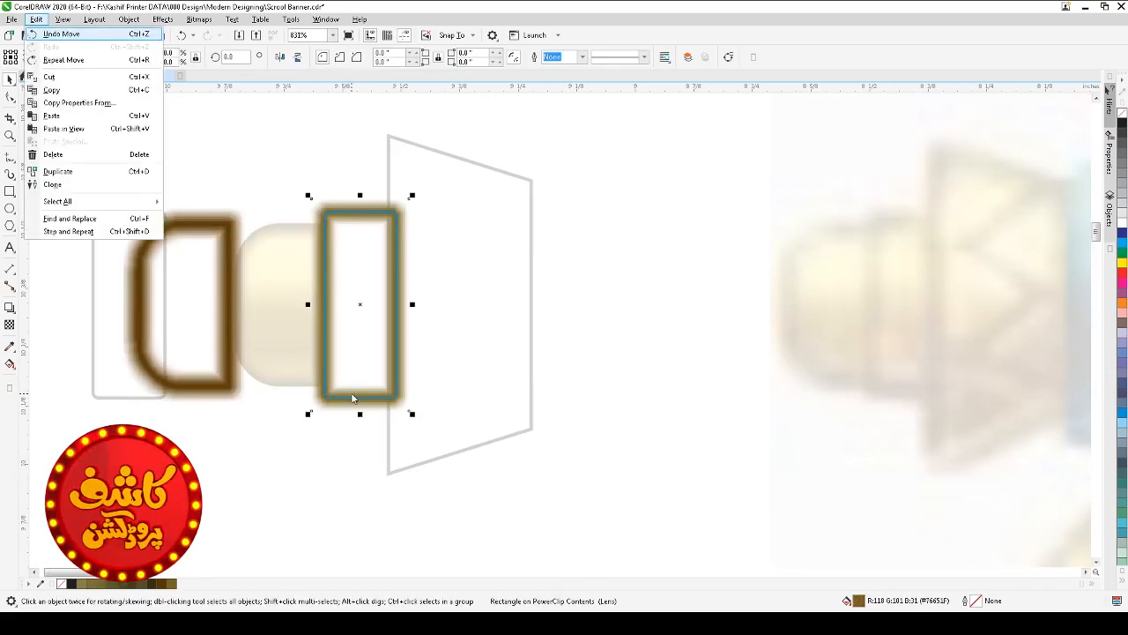
key(n)
key(m)
key(ctrl+z)
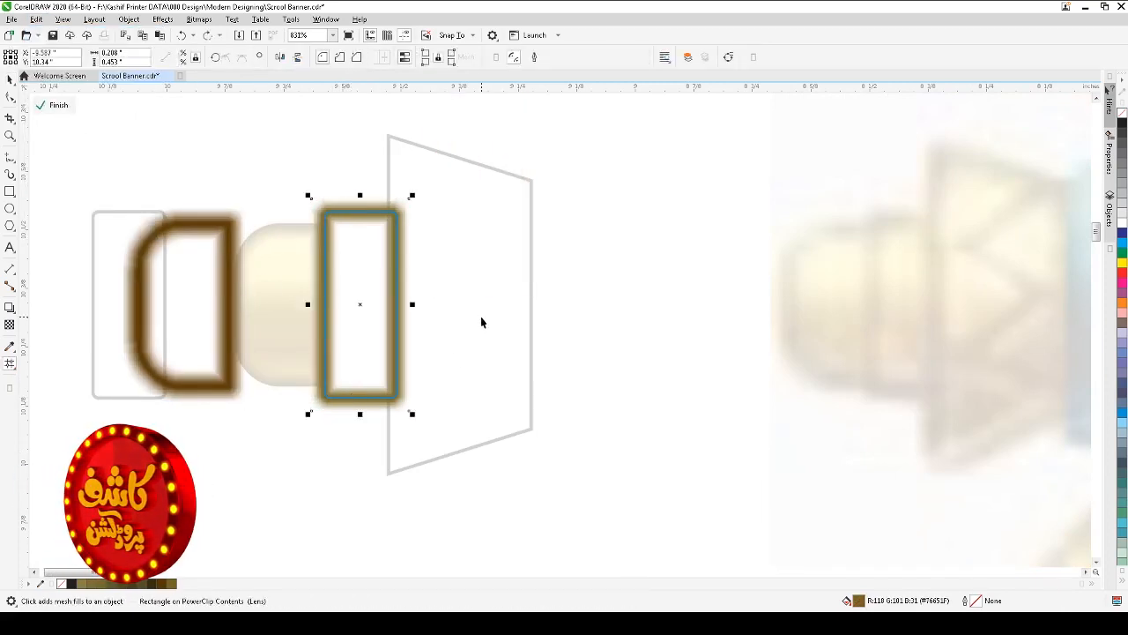
key(alt+e)
key(m)
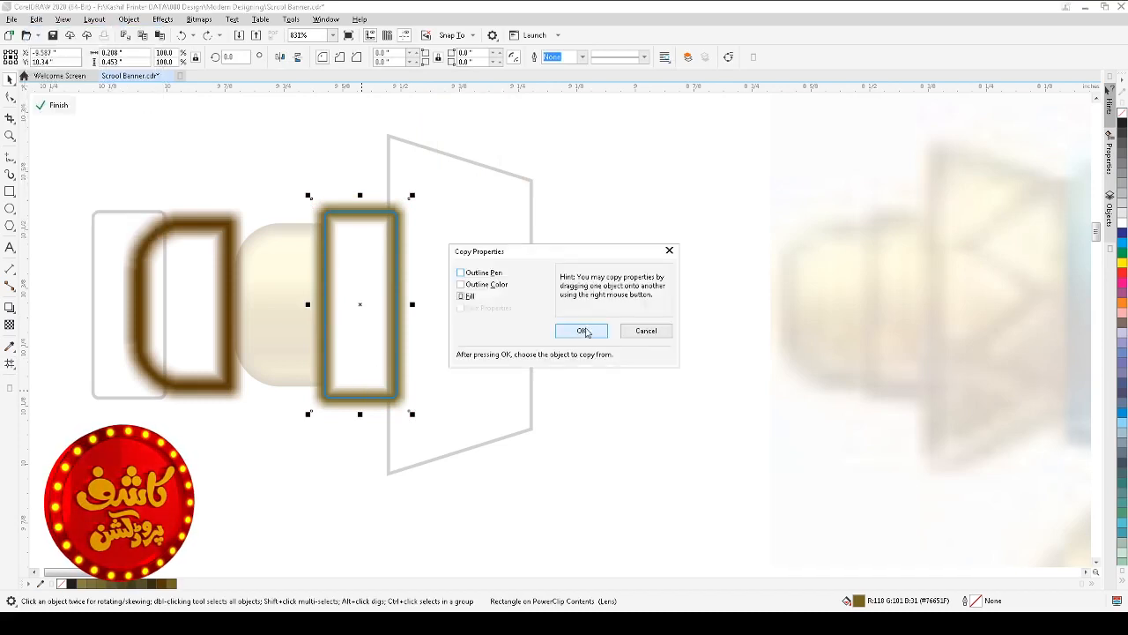
click(581, 331)
click(221, 346)
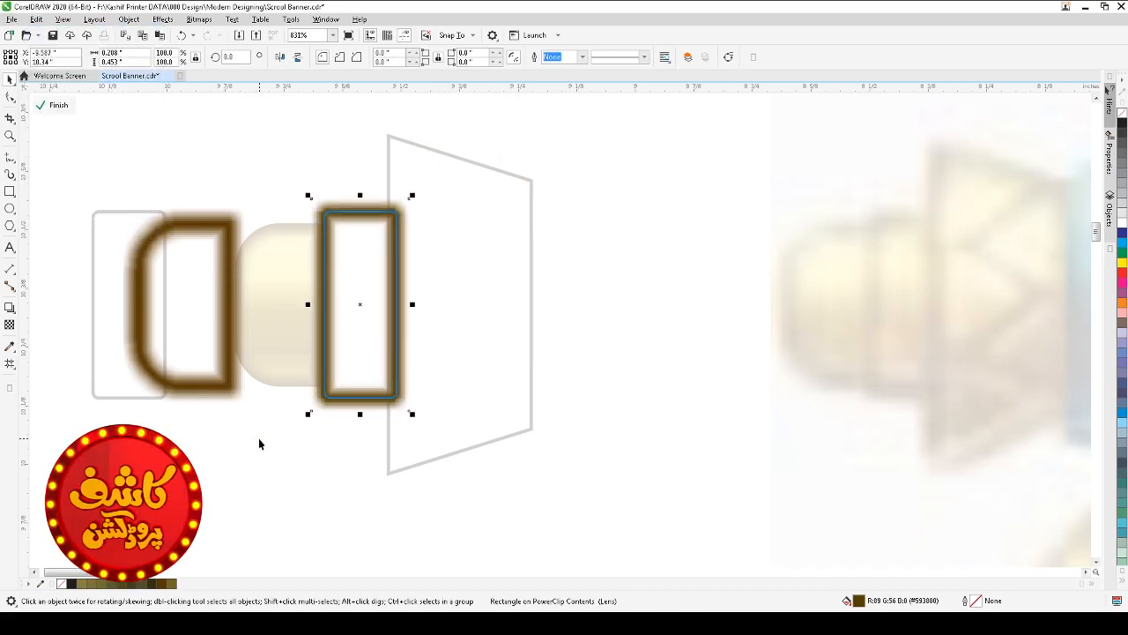
- Delete the pasted end-shape shadow and finish editing the collar's PowerClip contents
click(287, 464)
click(235, 369)
key(Delete)
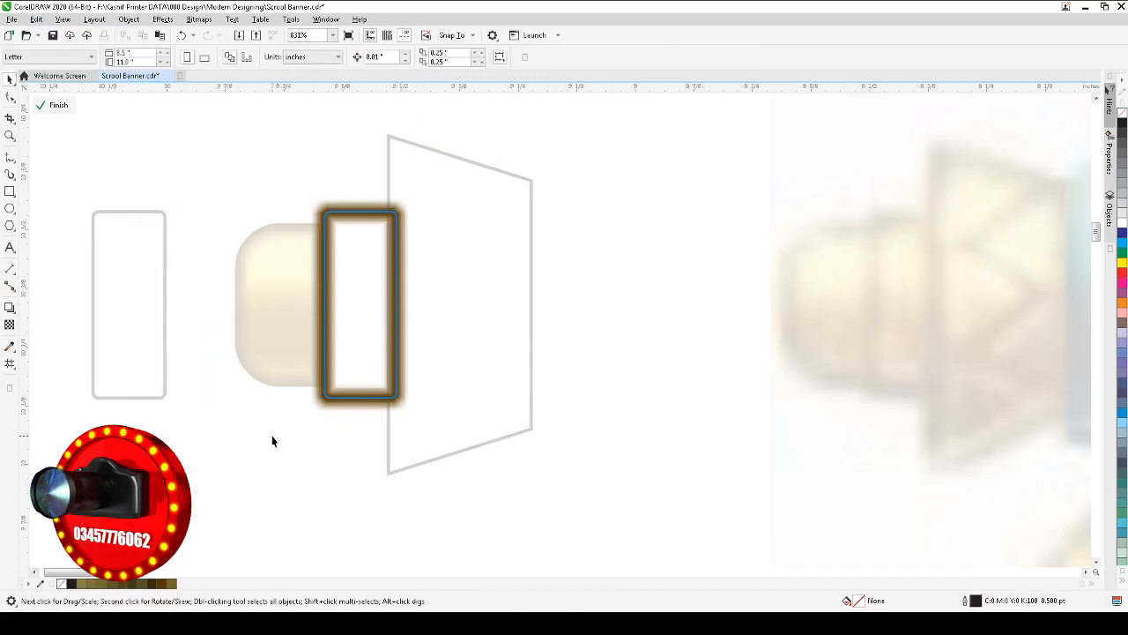
ctrl+click(275, 463)
click(304, 183)
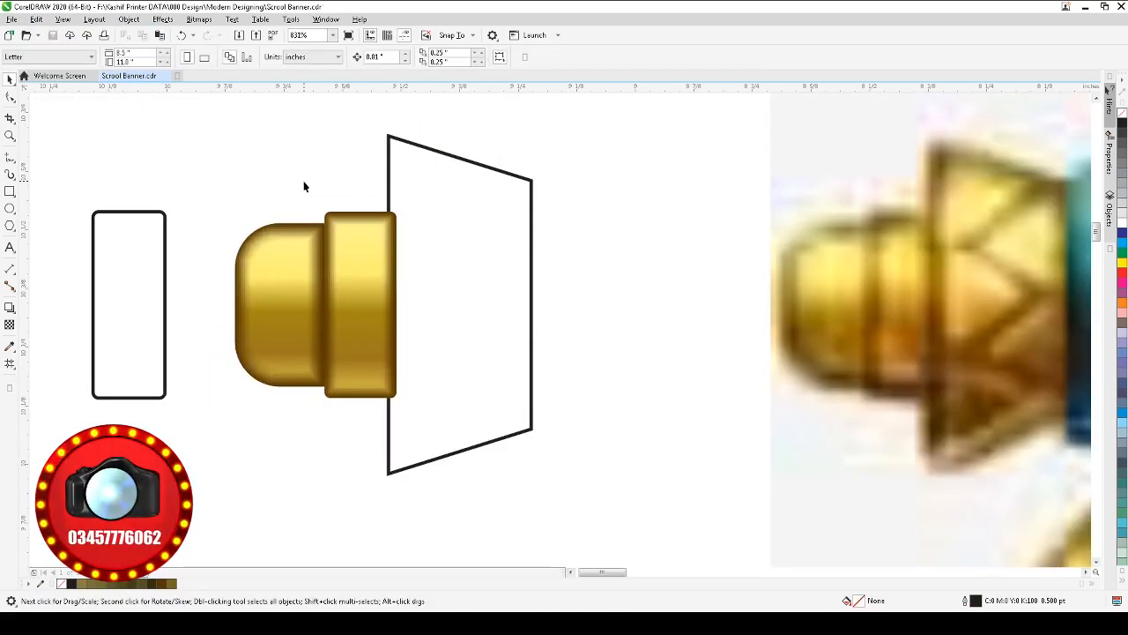
- Move the collar rectangle slightly left so it overlaps the rounded end shape more
click(361, 264)
click(348, 221)
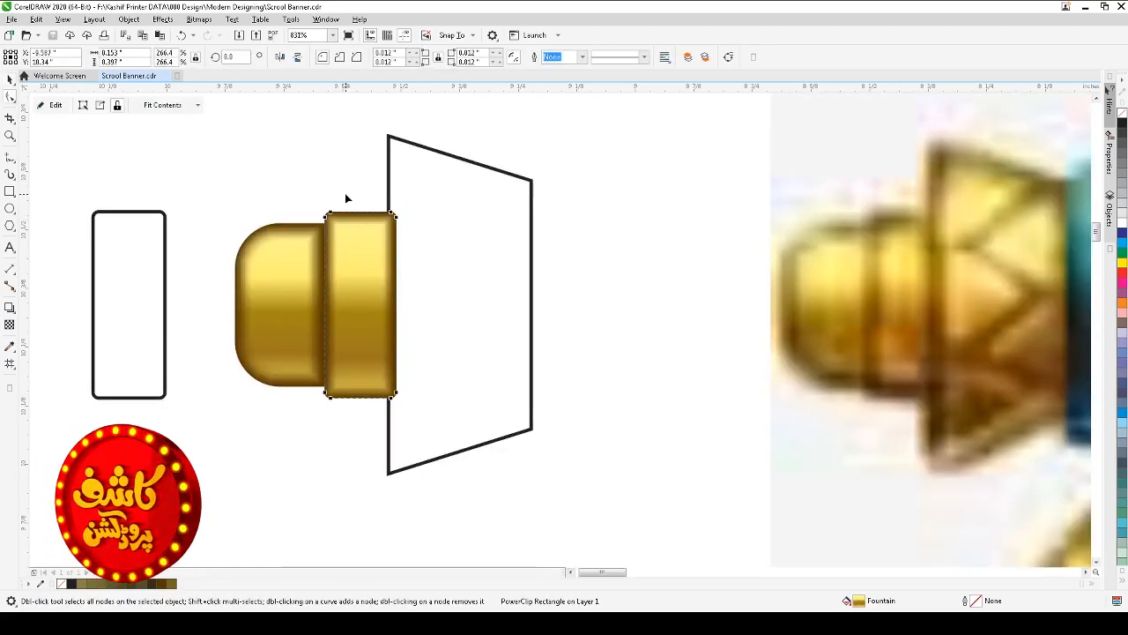
click(370, 267)
mouse_move(370, 267)
mouse_down()
mouse_move(362, 259)
mouse_move(358, 280)
mouse_up()
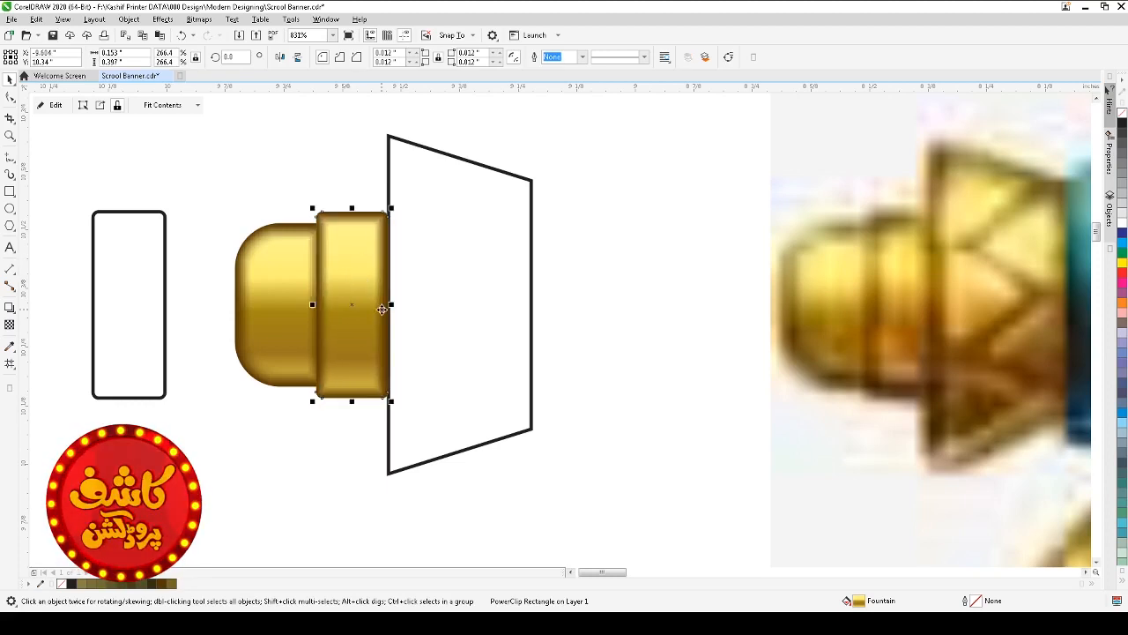
key(Escape)
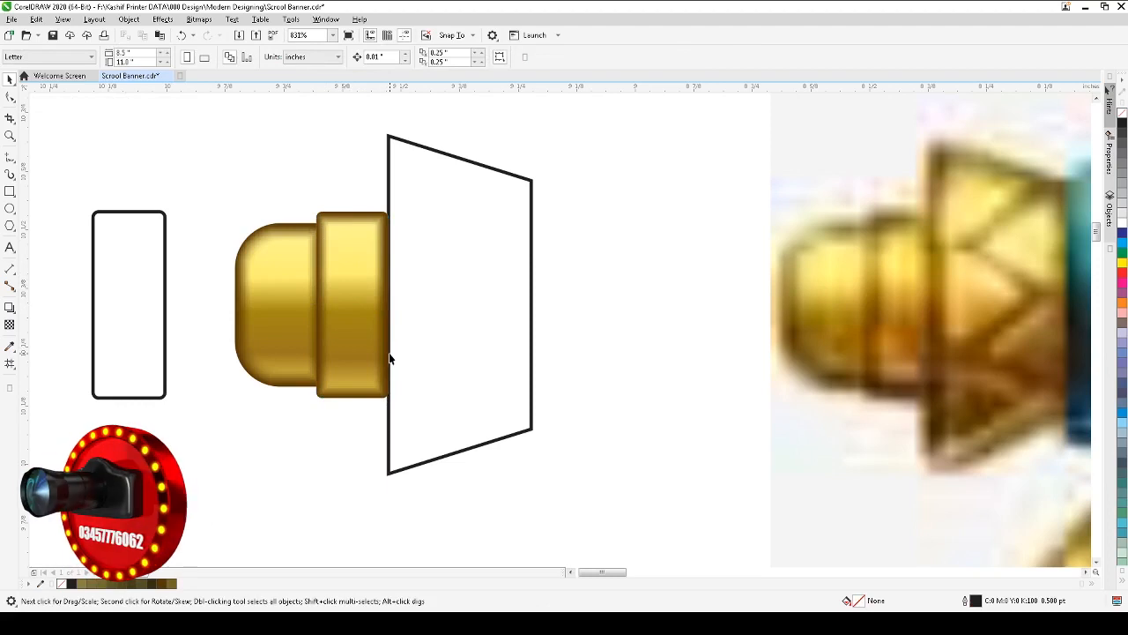
- Group the collar rectangle with the rounded end shape
click(357, 356)
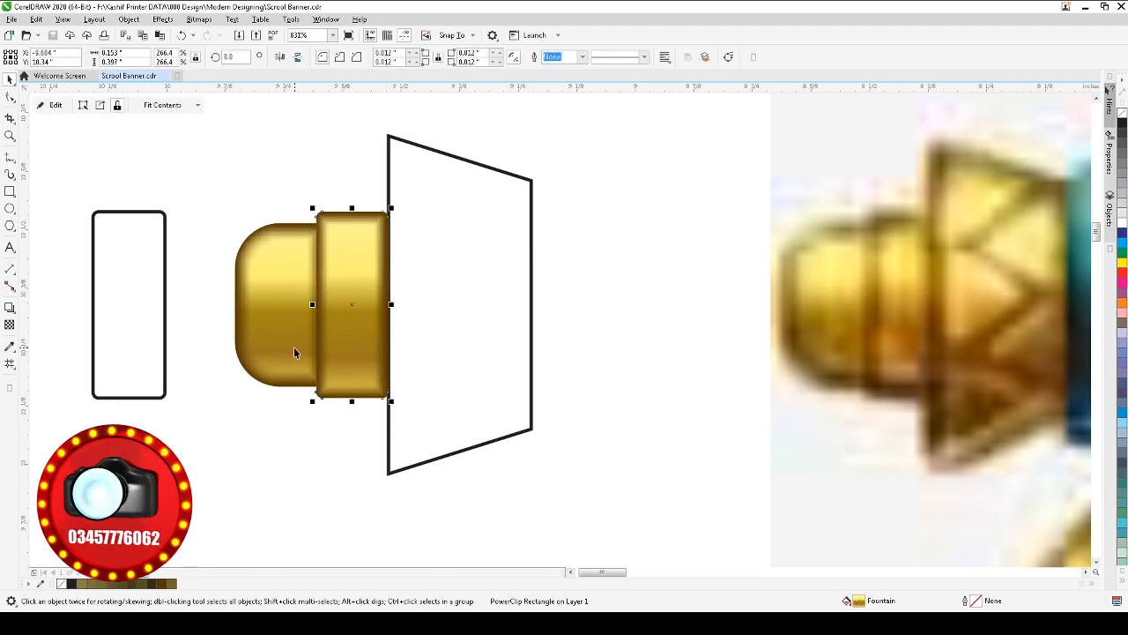
shift+click(294, 346)
key(ctrl+g)
key(Escape)
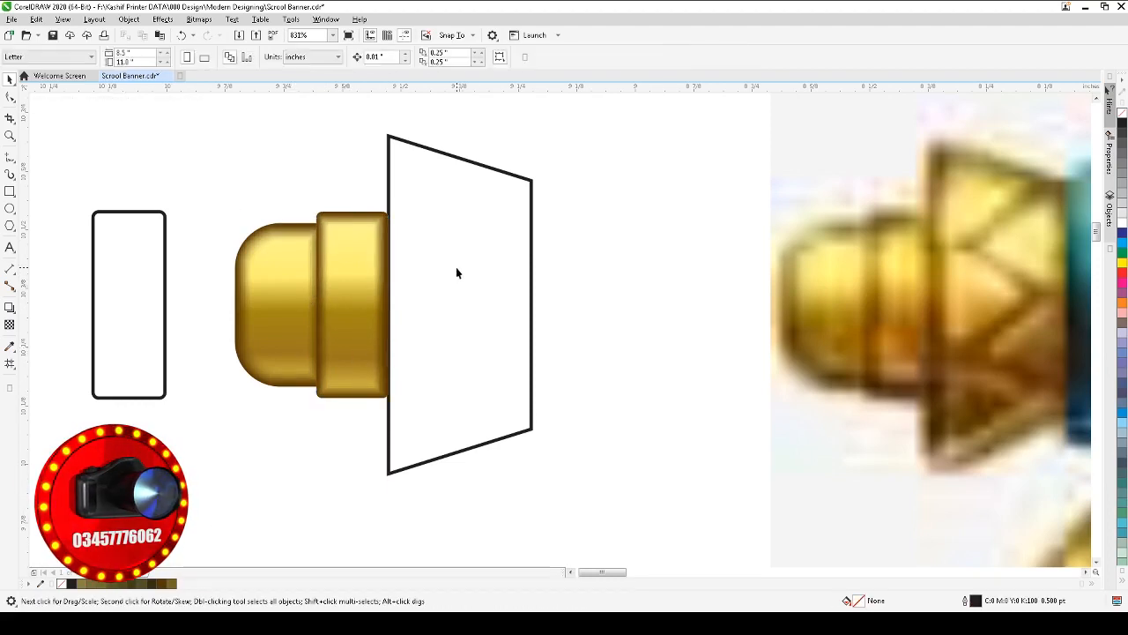
- Shift the trapezoid slightly left over the collar's edge and place a copy of it to the right
click(455, 270)
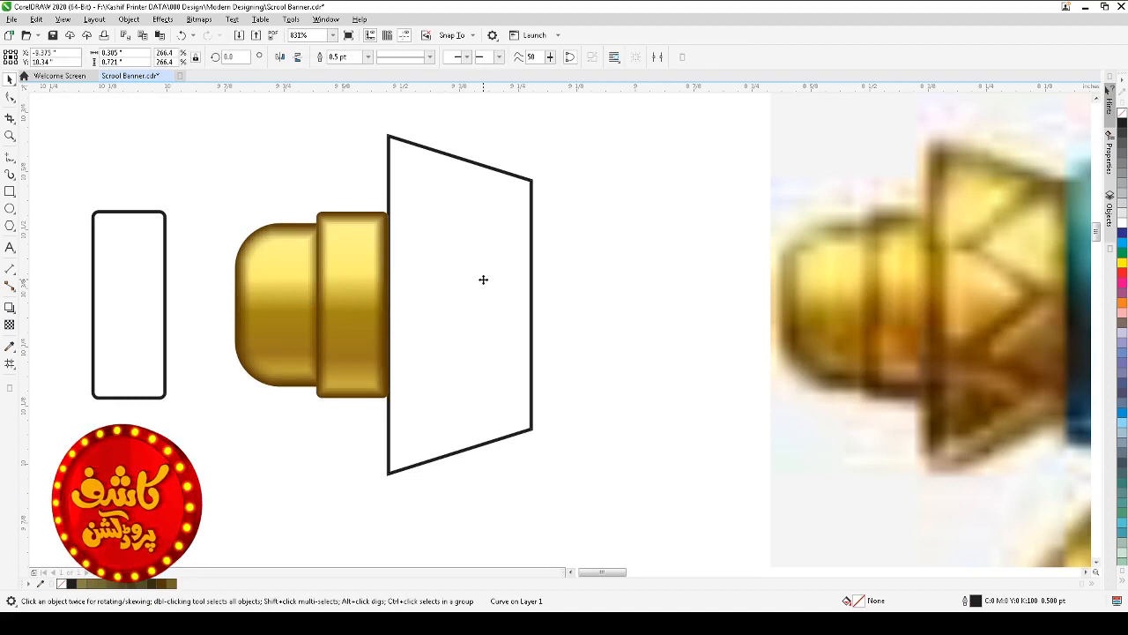
mouse_move(482, 285)
mouse_down()
mouse_move(476, 274)
mouse_move(483, 282)
mouse_up()
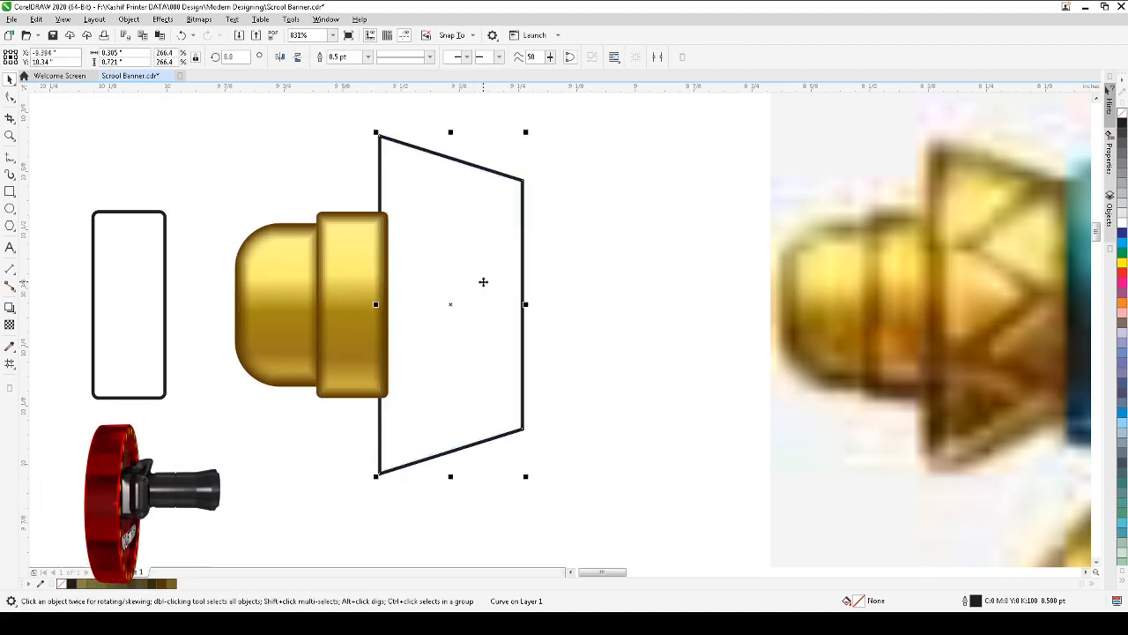
click(483, 283)
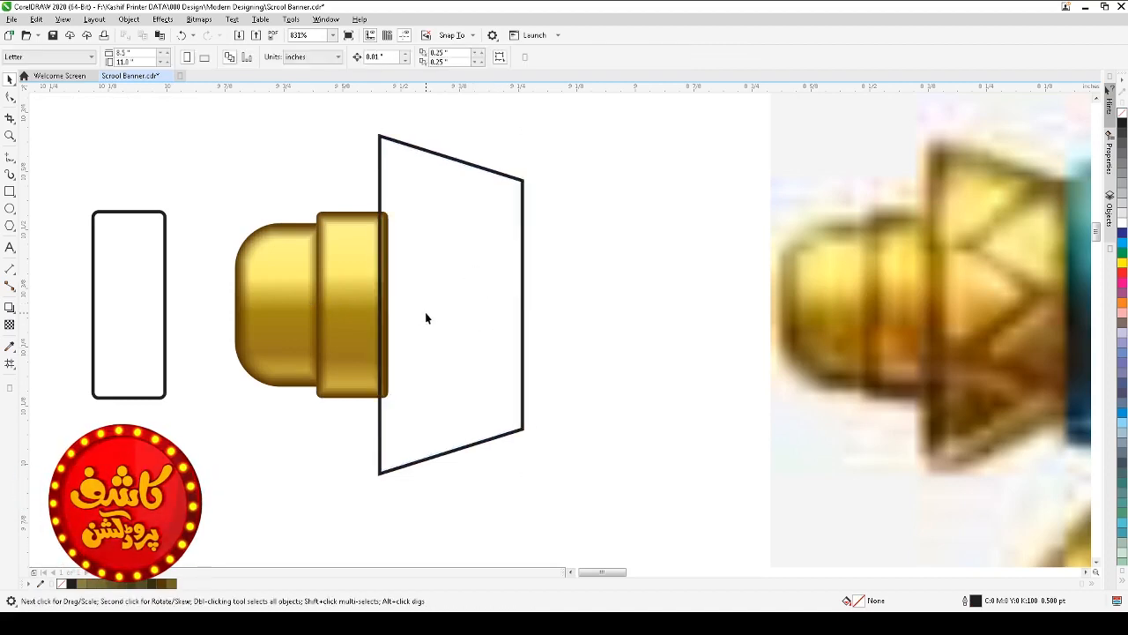
drag(454, 319, 630, 328)
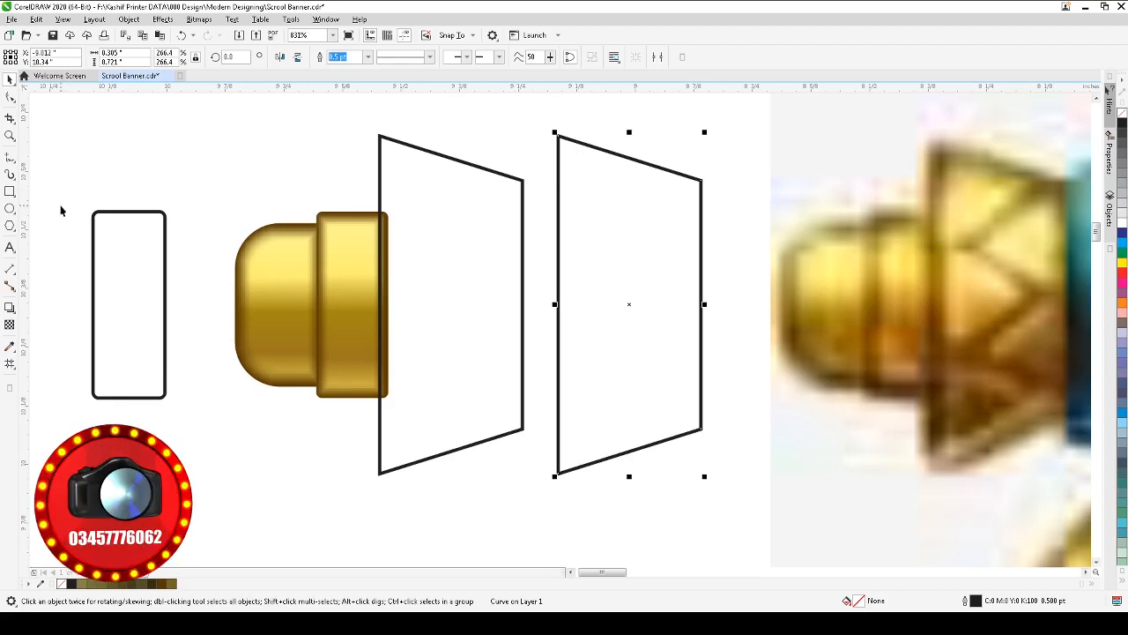
- Draw a square, rotate it to 315 degrees as a diamond about 0.22 in across, and place it on the reference's middle facet
click(18, 155)
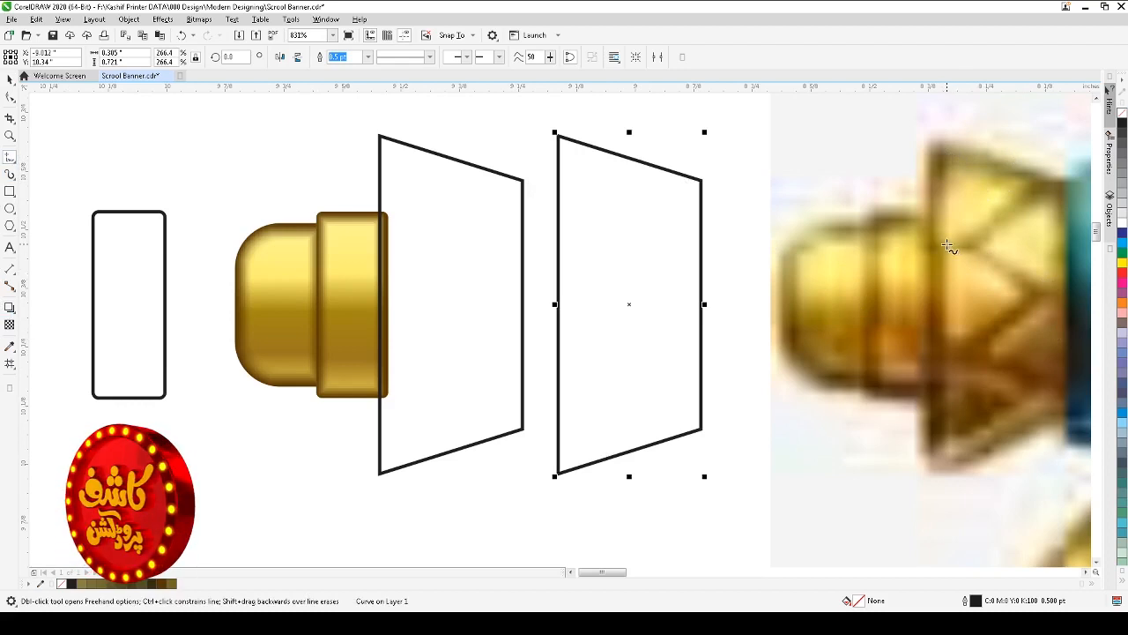
click(9, 191)
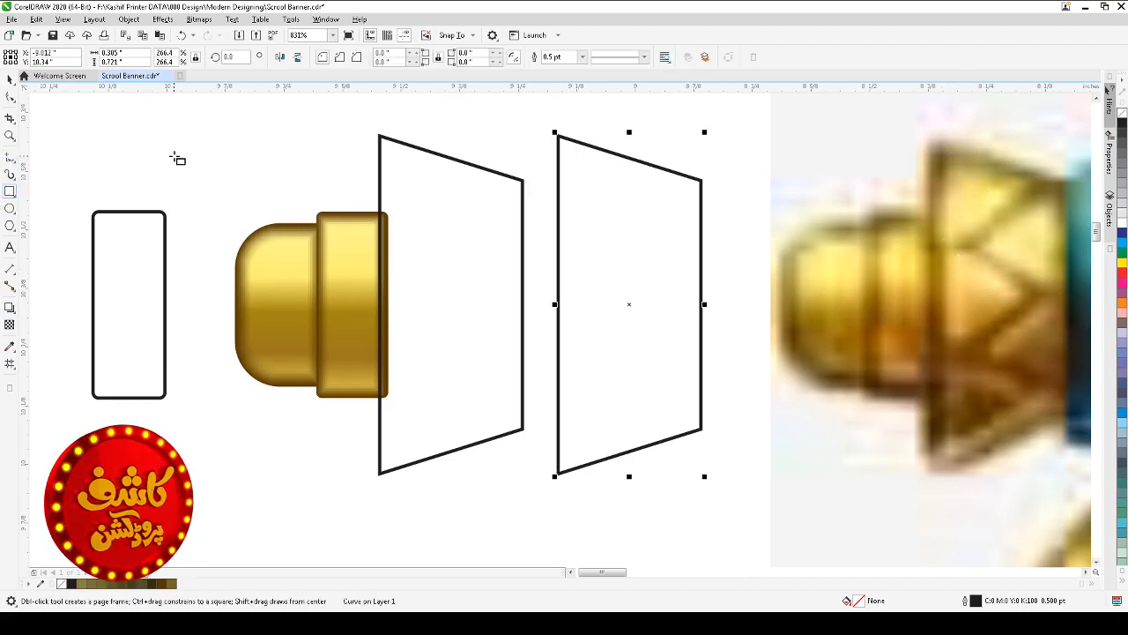
drag(172, 154, 246, 228)
drag(249, 146, 291, 189)
drag(205, 175, 980, 292)
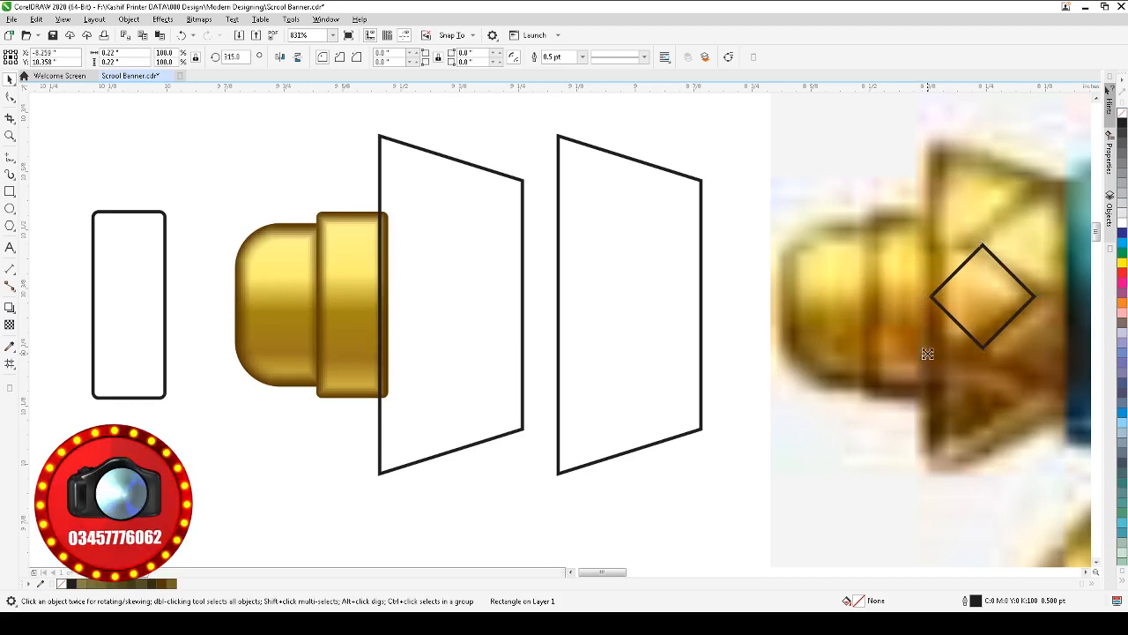
- Resize the diamond to about 0.402 by 0.244 in and position its right half over the reference's triangular facet
drag(926, 350, 893, 385)
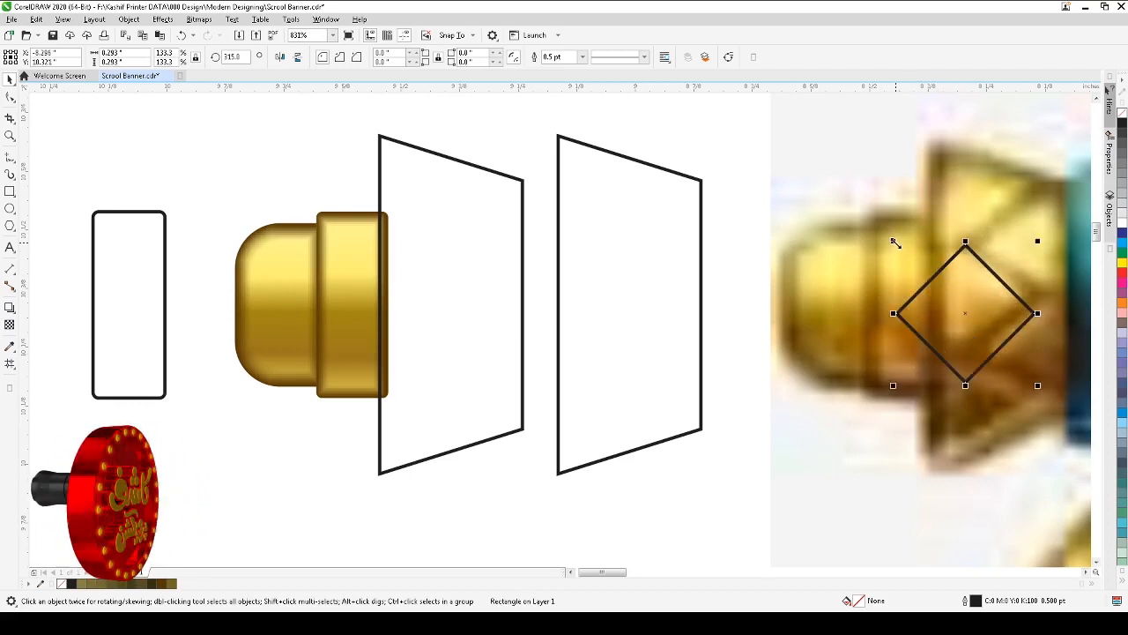
drag(894, 243, 847, 200)
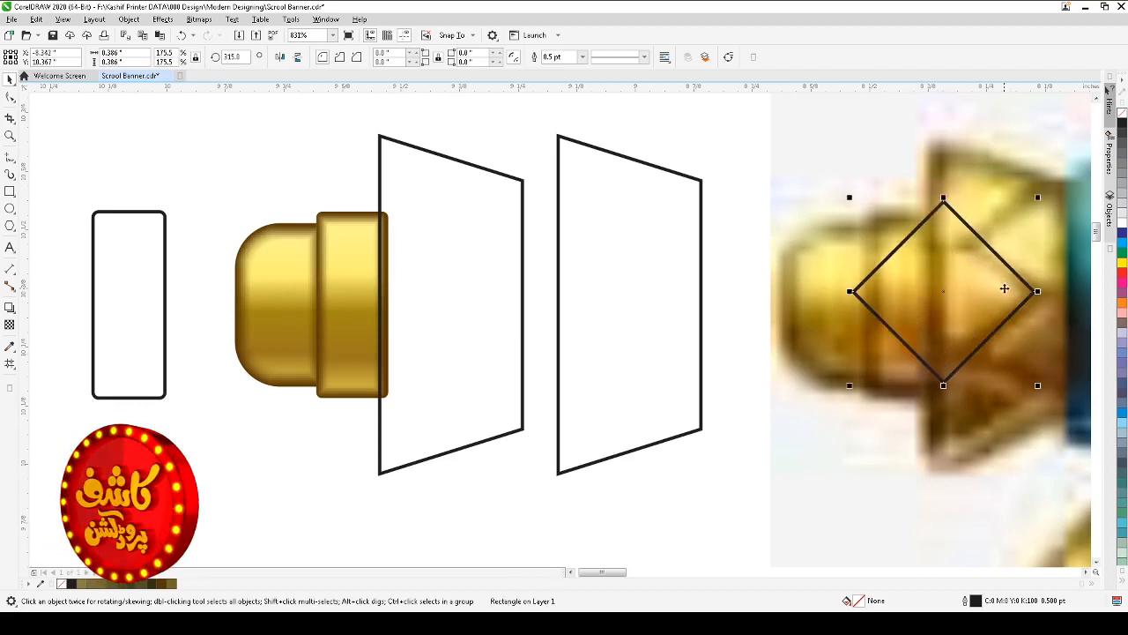
drag(944, 195, 946, 234)
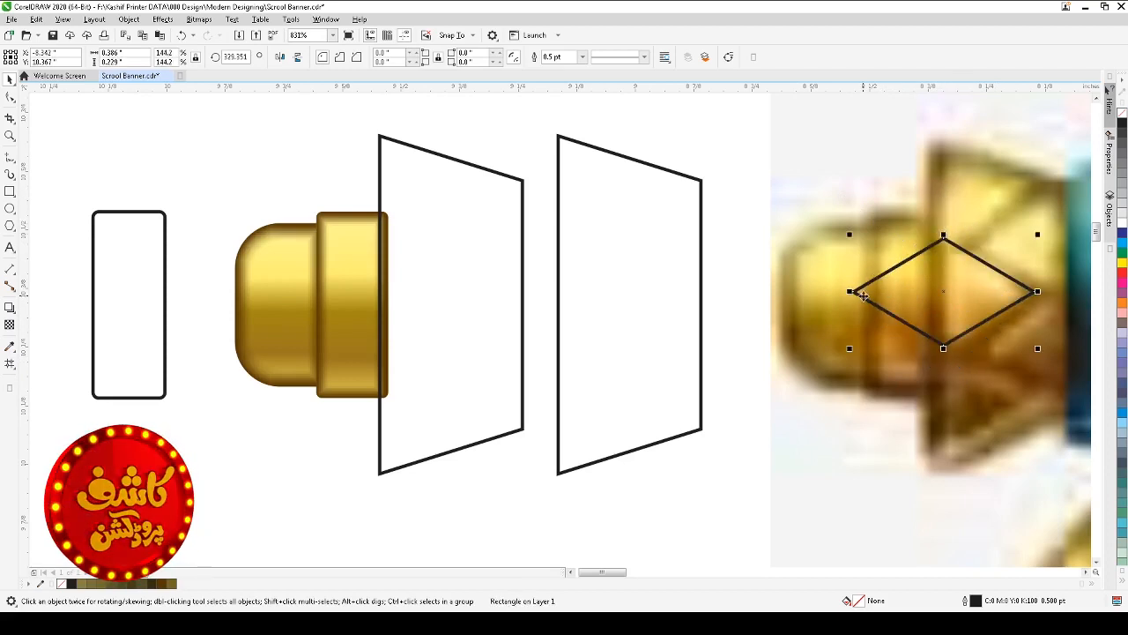
drag(851, 292, 848, 293)
drag(841, 292, 843, 292)
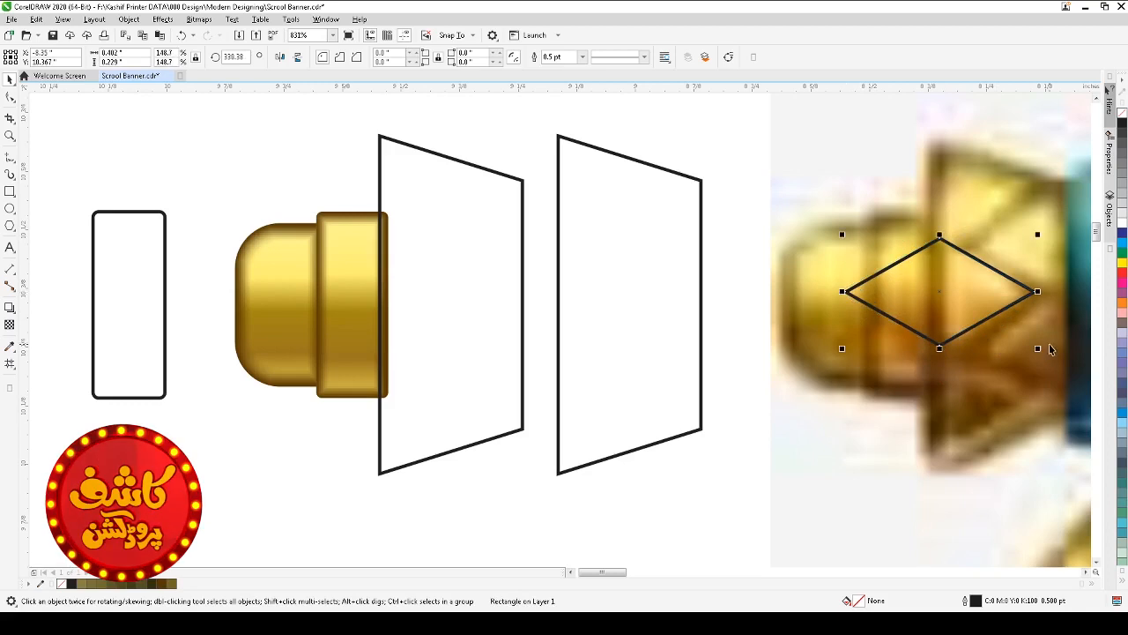
drag(986, 300, 993, 299)
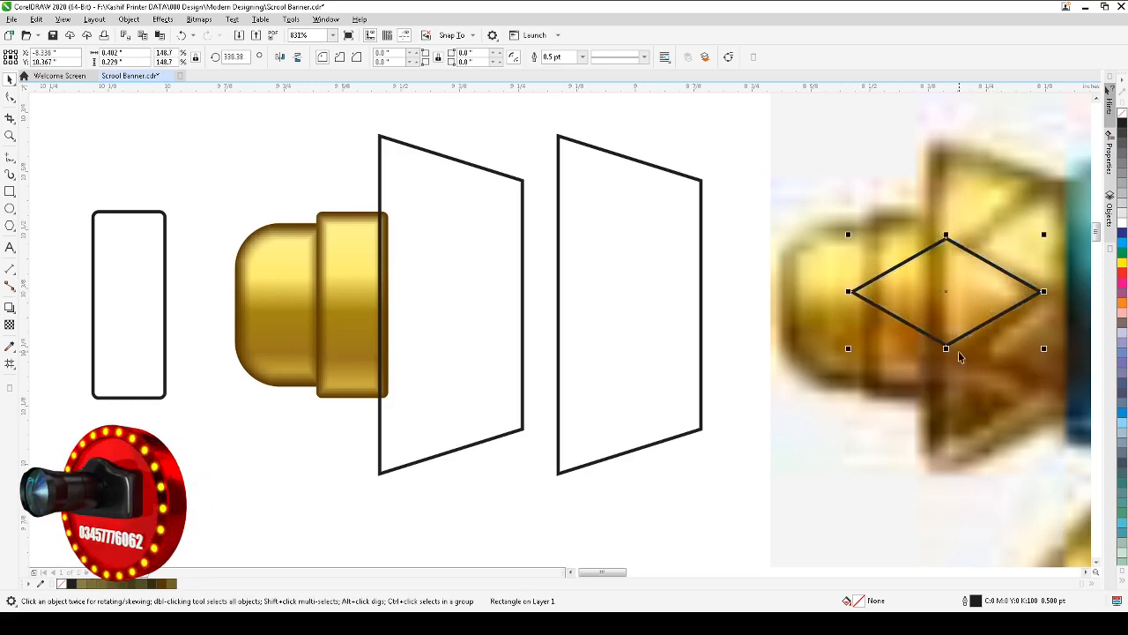
drag(946, 348, 946, 356)
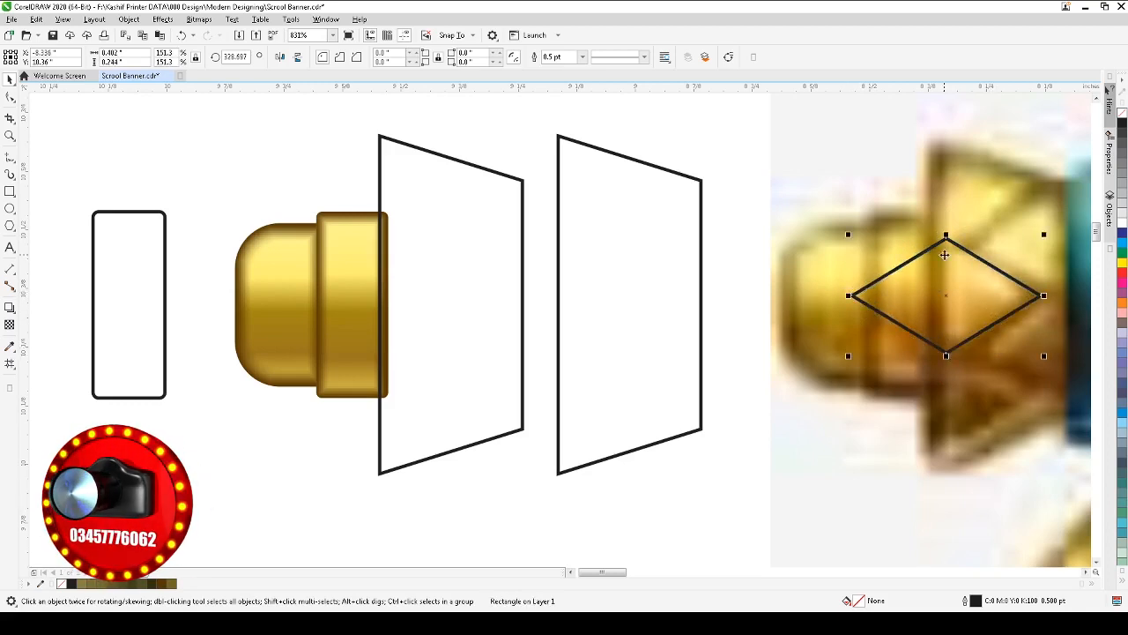
- Move the diamond off the reference, convert it to curves, and delete its left corner node to form a triangle
key(space)
key(space)
click(1001, 297)
click(1001, 319)
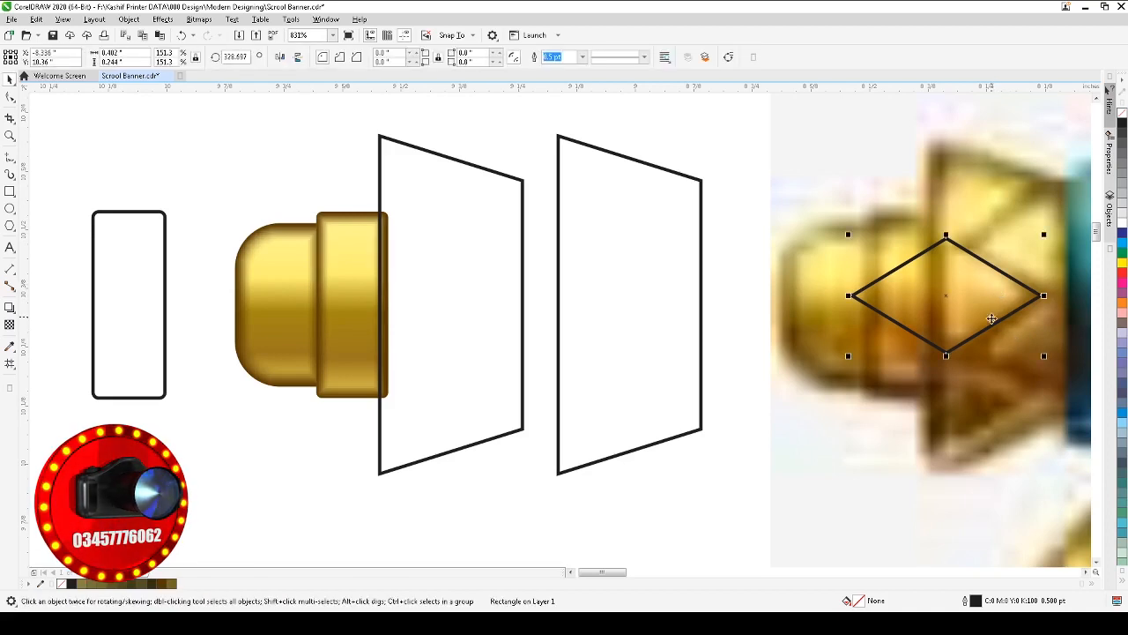
drag(992, 311, 111, 267)
click(10, 96)
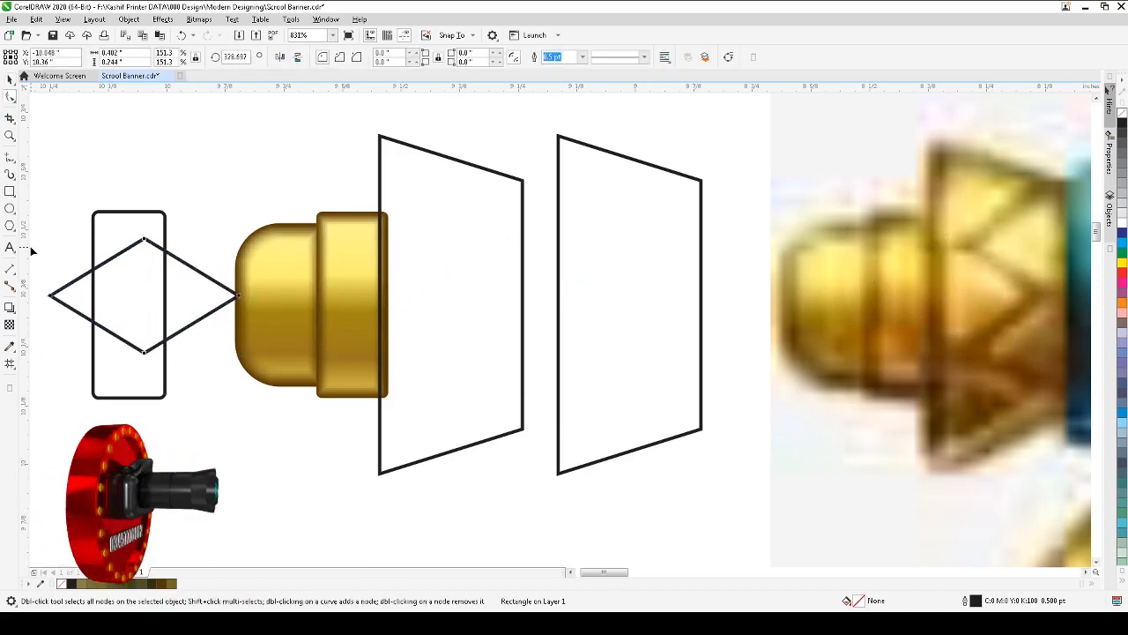
click(52, 296)
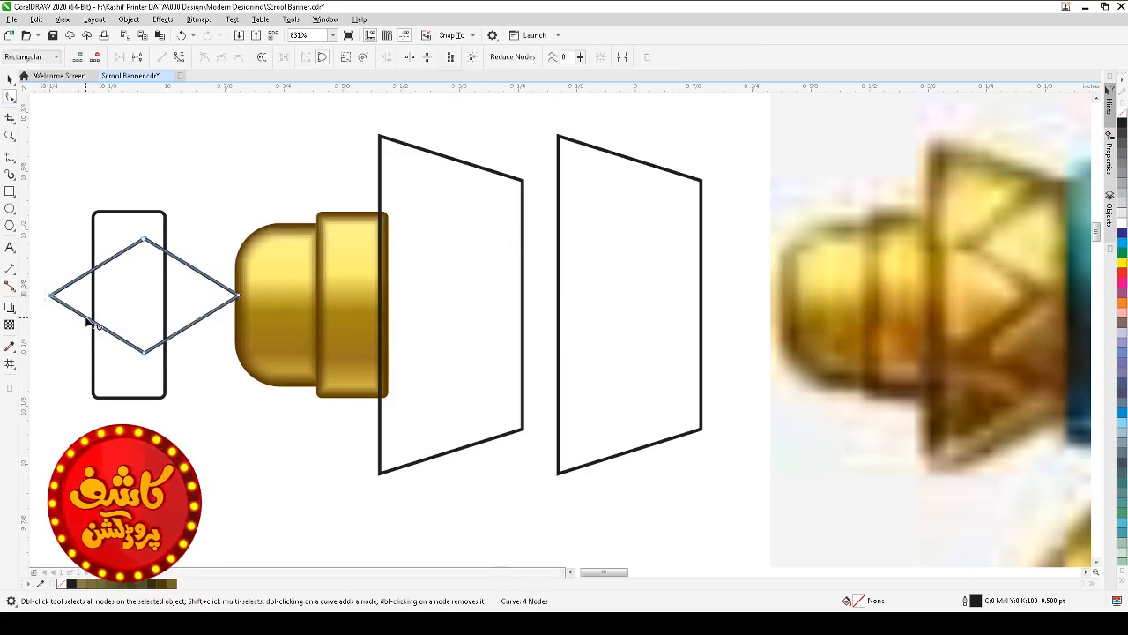
key(Delete)
key(space)
- Move the triangle clear of the spare rounded rectangle and delete that rectangle
drag(187, 277, 246, 148)
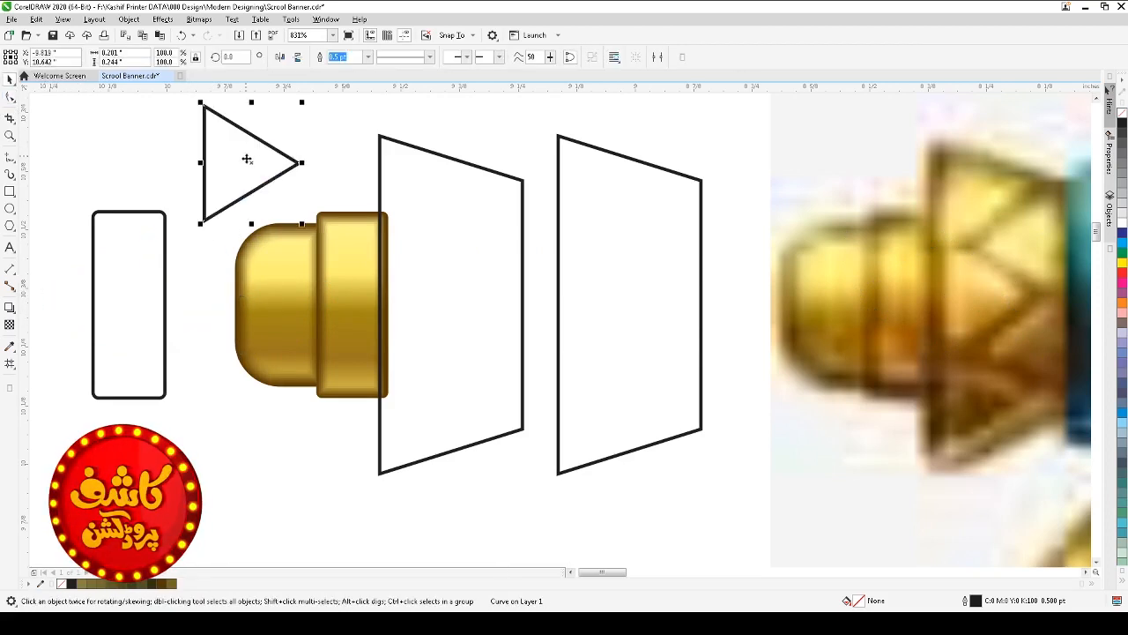
click(147, 263)
drag(151, 297, 98, 307)
key(Delete)
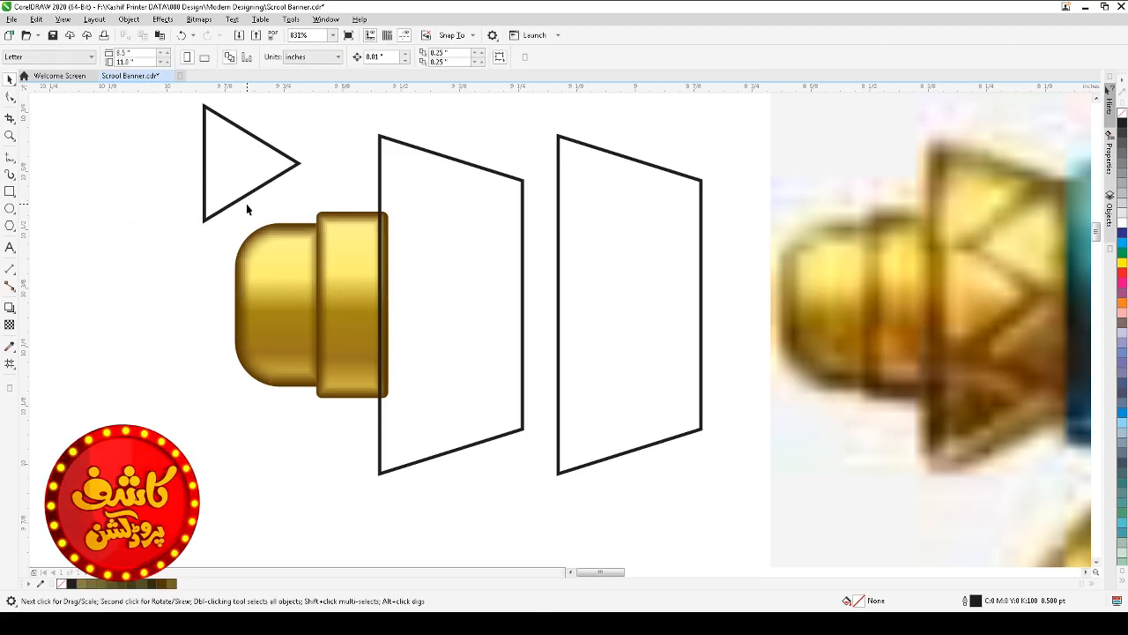
- Move the triangle into the empty space left of the rounded gold end shape
drag(250, 160, 145, 299)
key(z)
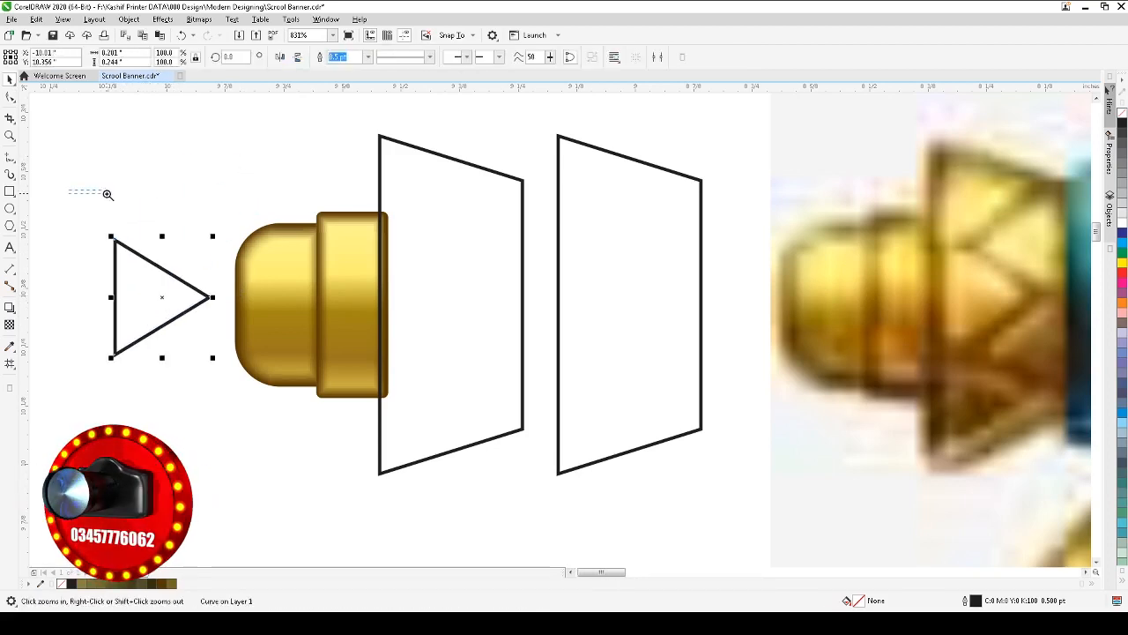
drag(494, 453, 639, 411)
key(space)
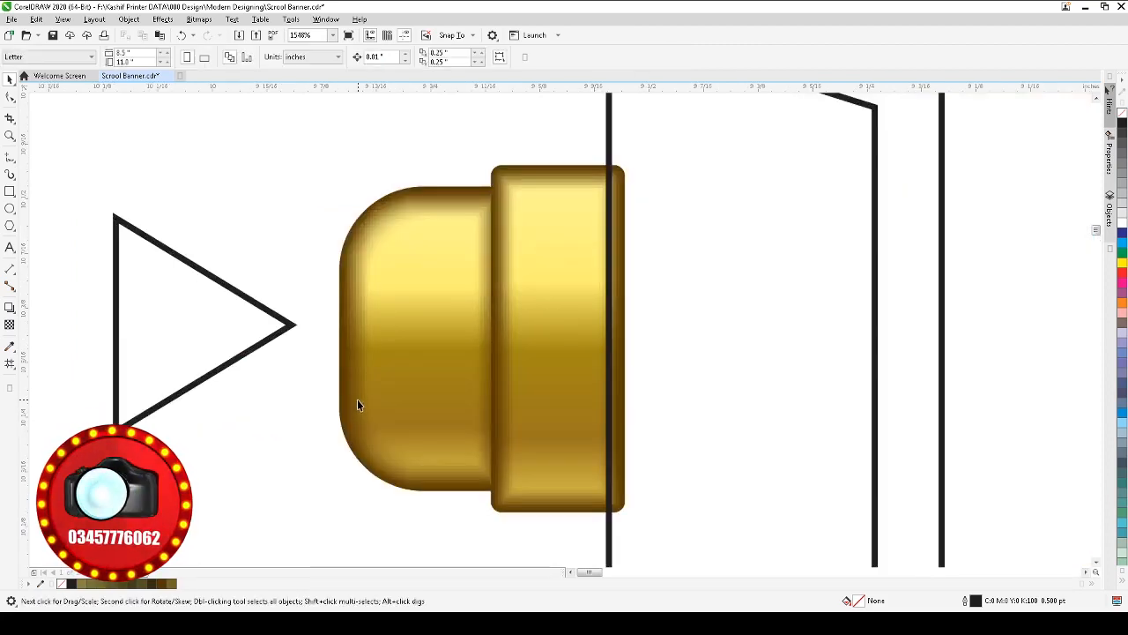
scroll(357, 400, down, 3)
click(291, 382)
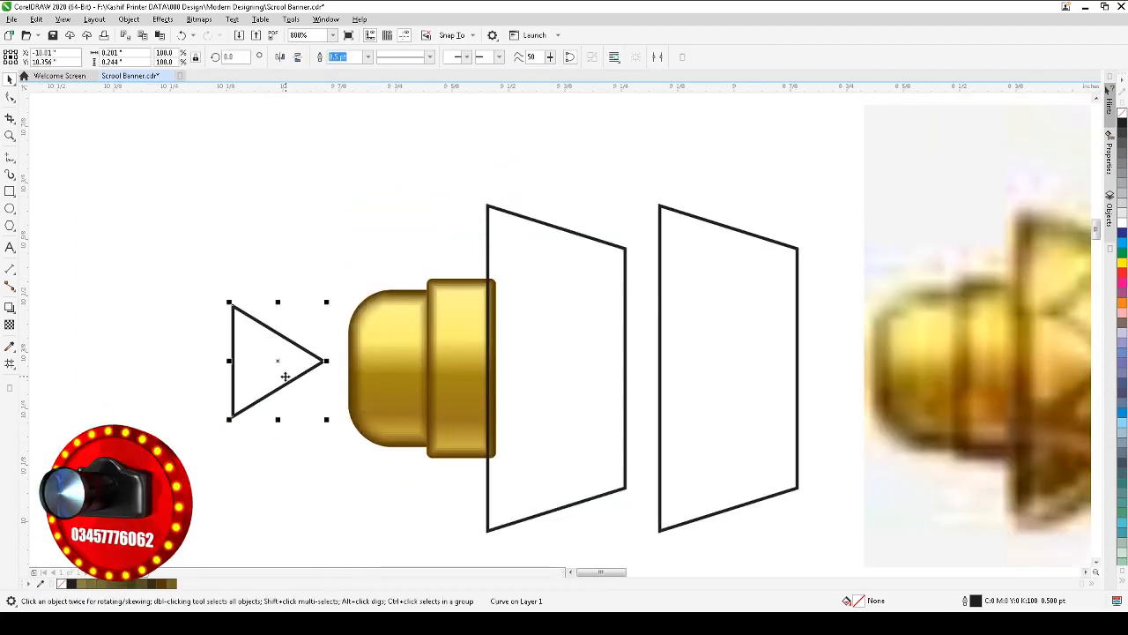
- Duplicate the triangle above and below itself to form a vertical column of three touching right-pointing triangles
drag(278, 421, 282, 296)
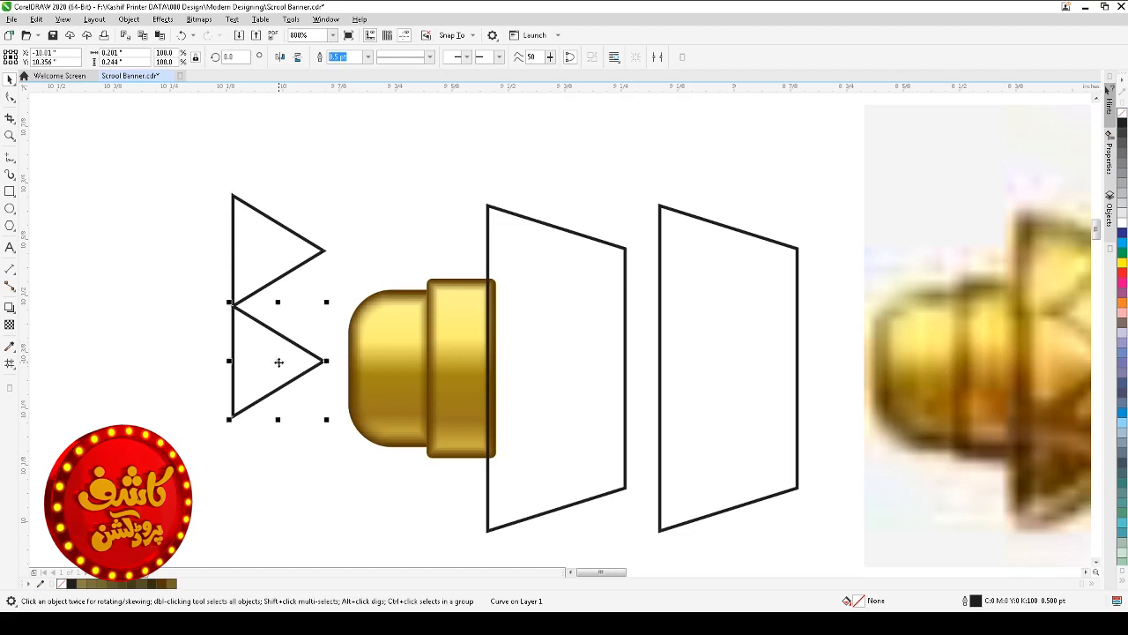
drag(279, 302, 282, 463)
scroll(314, 468, down, 1)
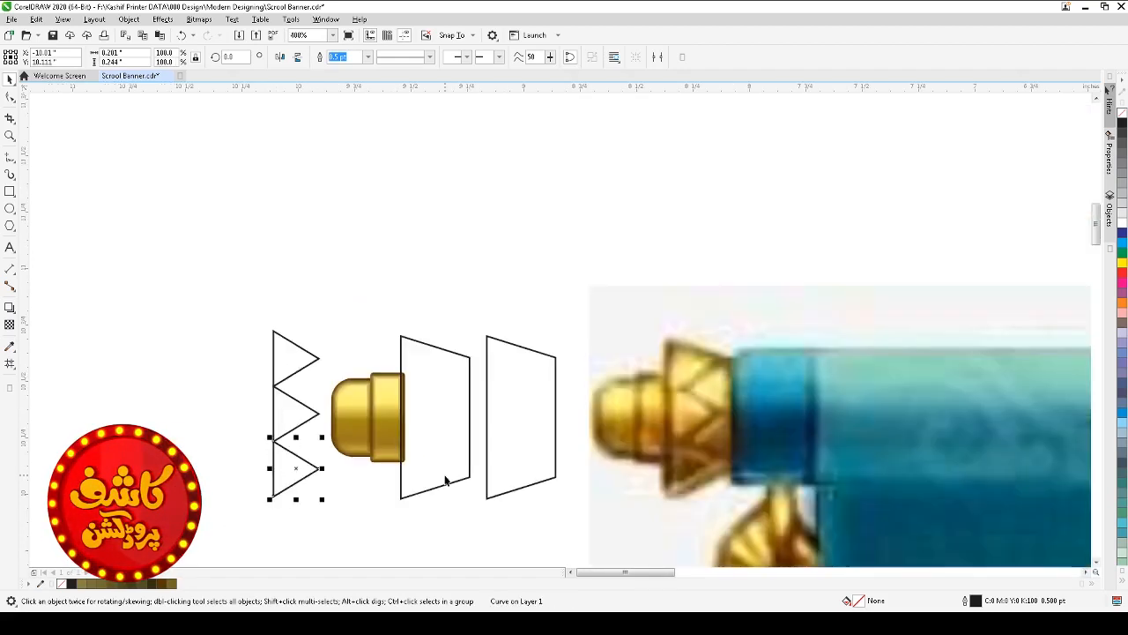
key(F2)
drag(219, 300, 806, 586)
click(738, 421)
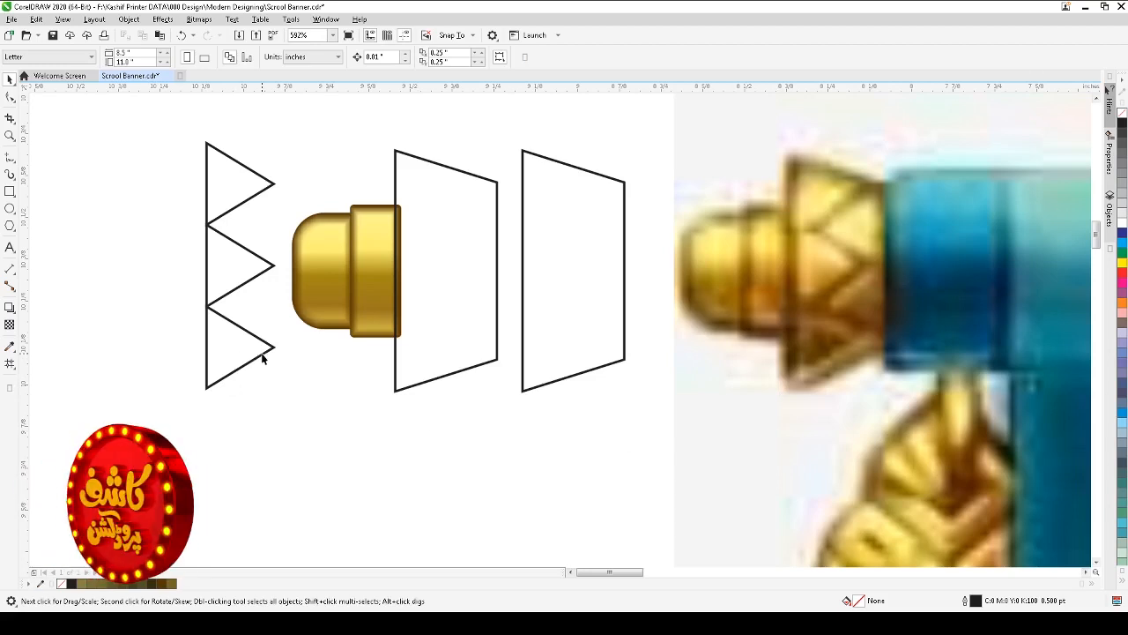
- Recolour the 79% stop of the taller gold collar's fountain fill with the orange-brown #A4620B sampled from the reference
click(376, 283)
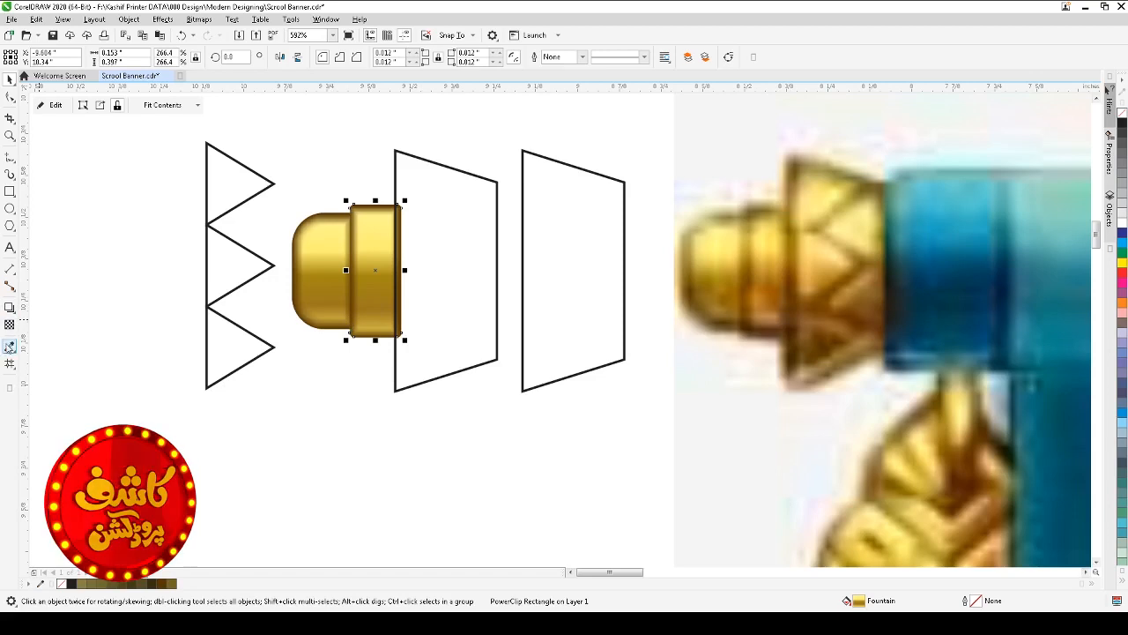
click(8, 364)
click(9, 364)
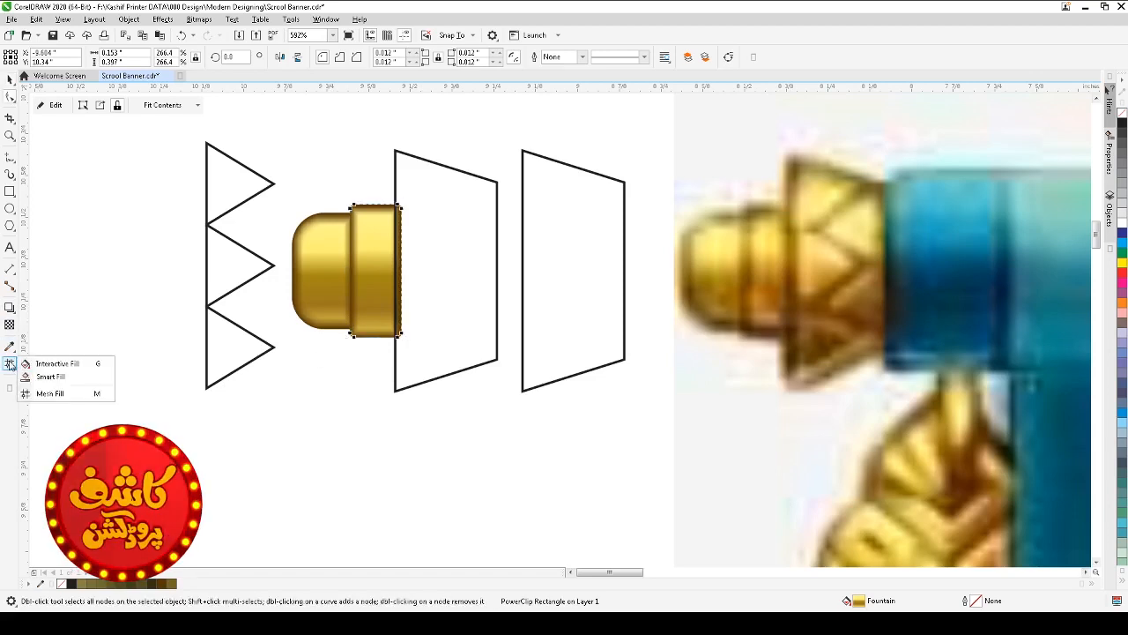
click(44, 361)
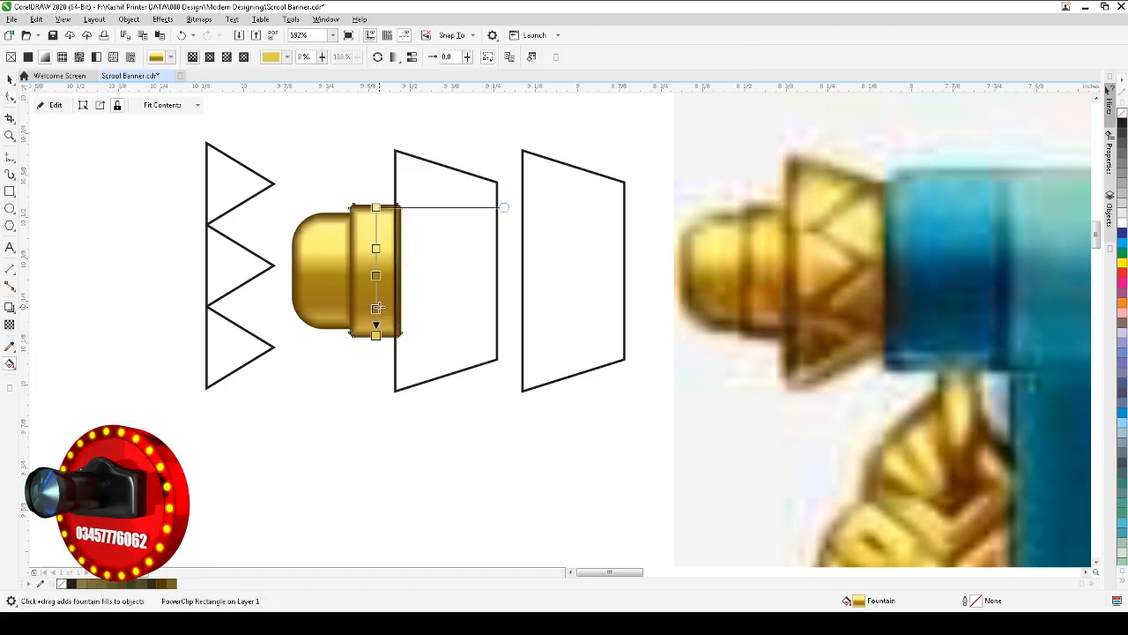
click(376, 307)
double_click(376, 307)
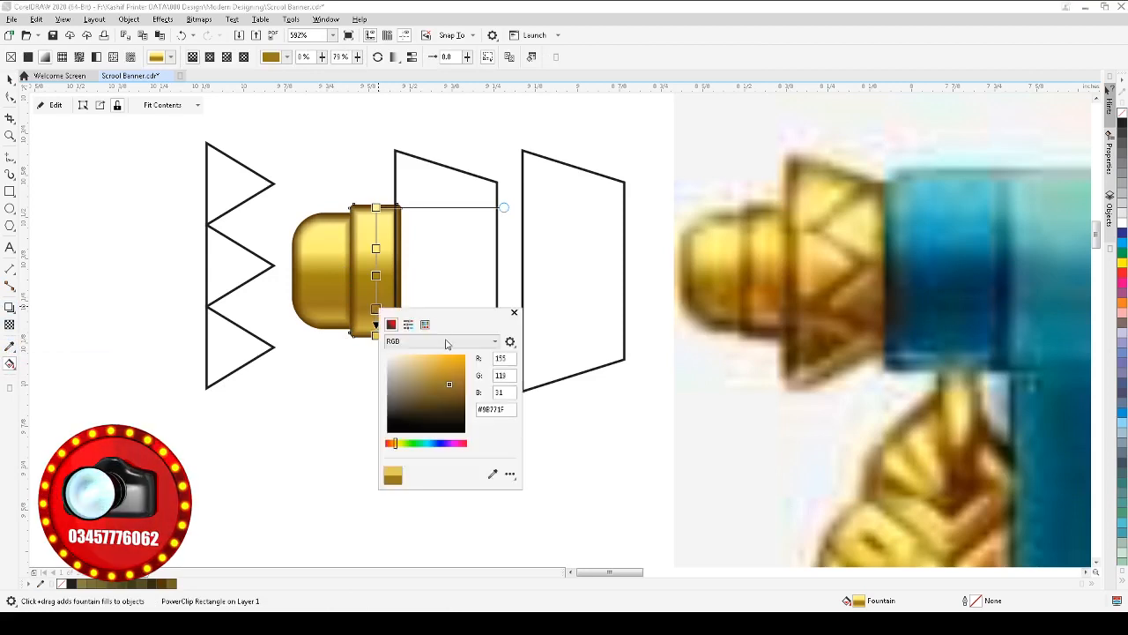
click(491, 475)
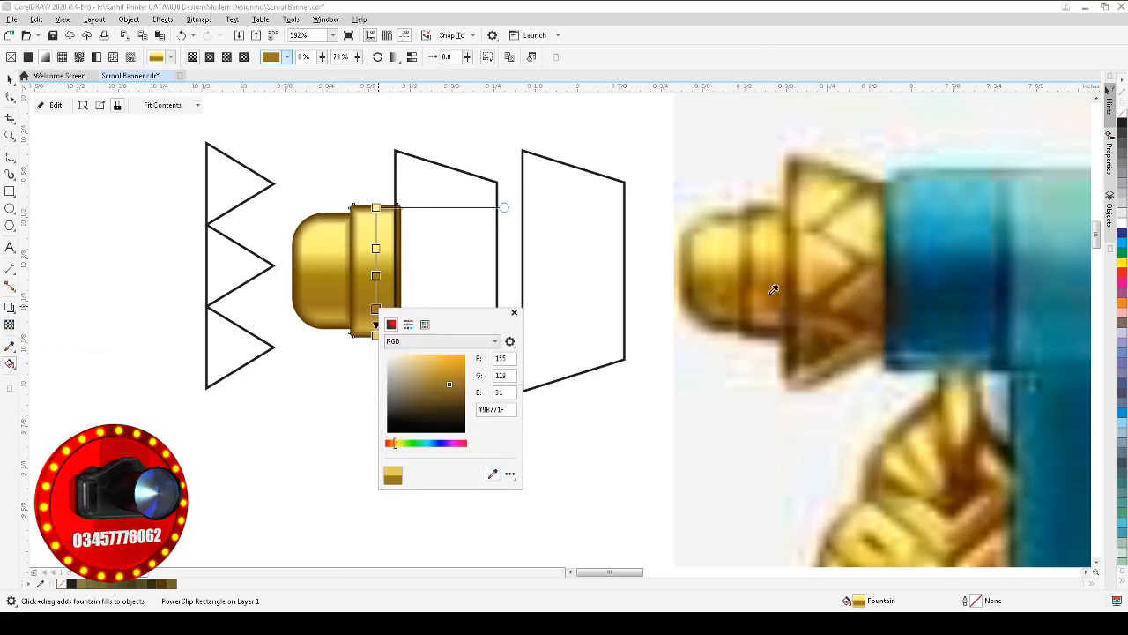
click(766, 294)
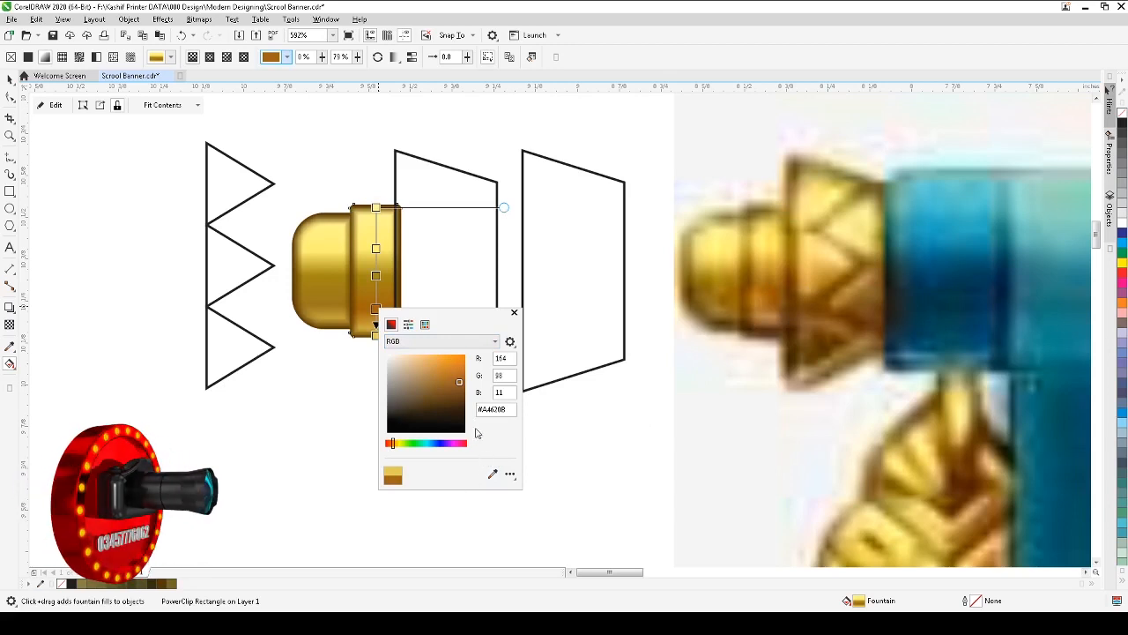
click(374, 276)
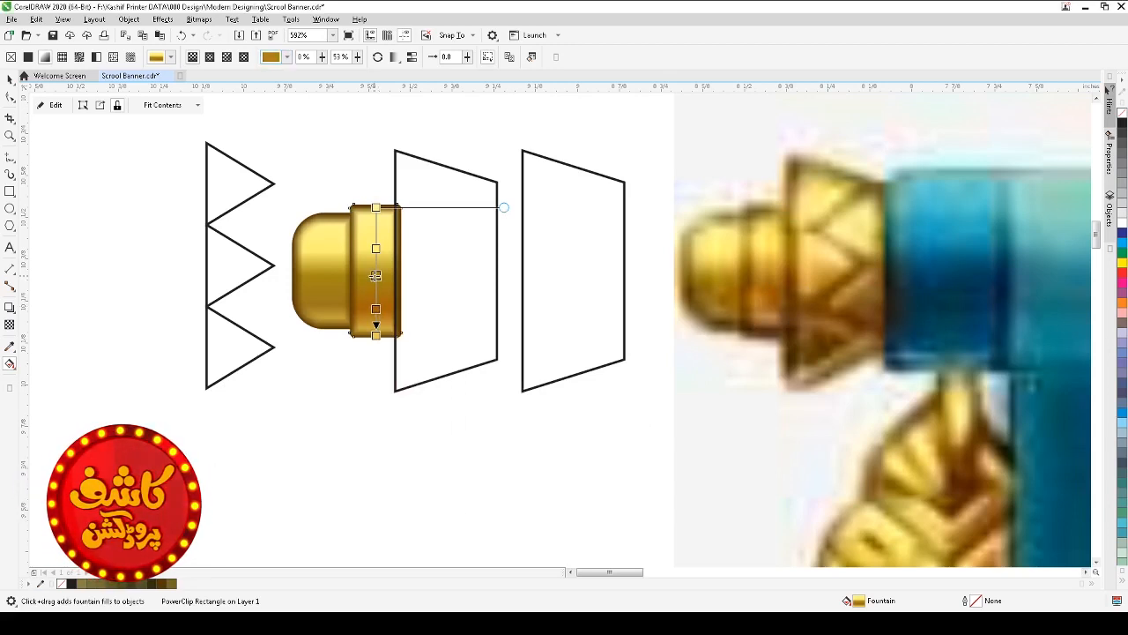
click(375, 276)
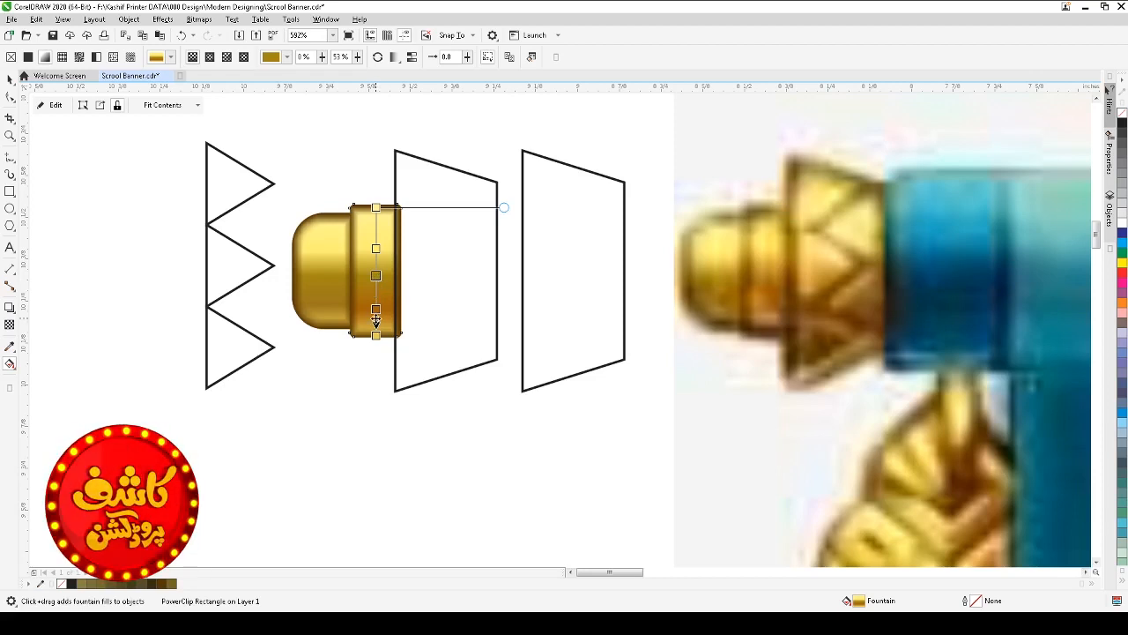
key(space)
click(528, 427)
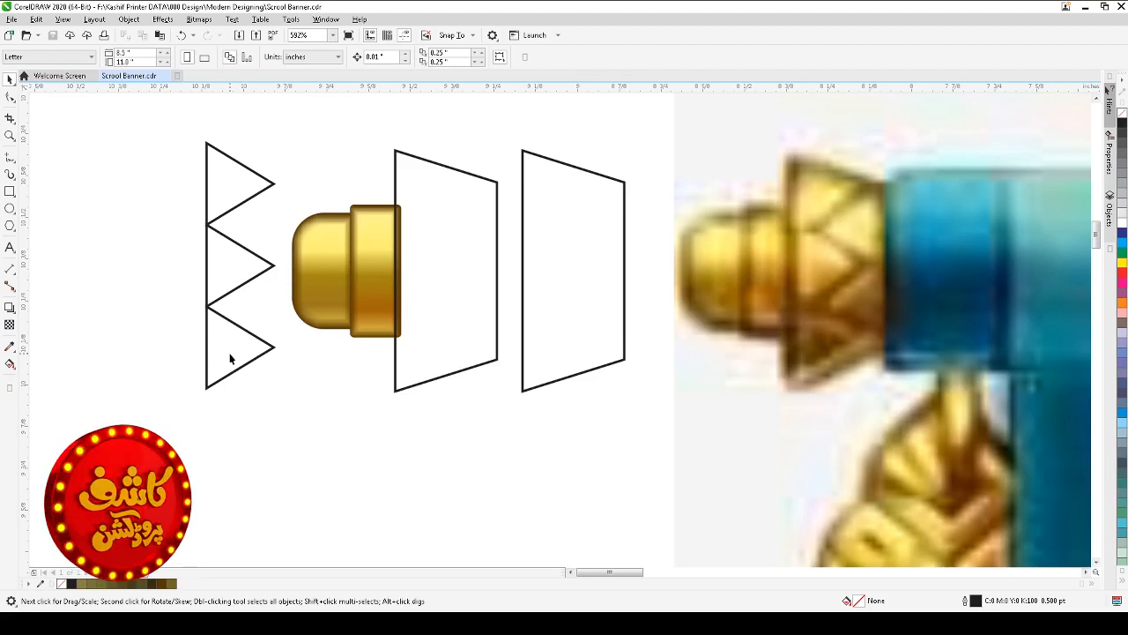
- Create a copy of the lower two triangles rotated 180 degrees over the originals, pointing left
click(231, 272)
shift+click(230, 328)
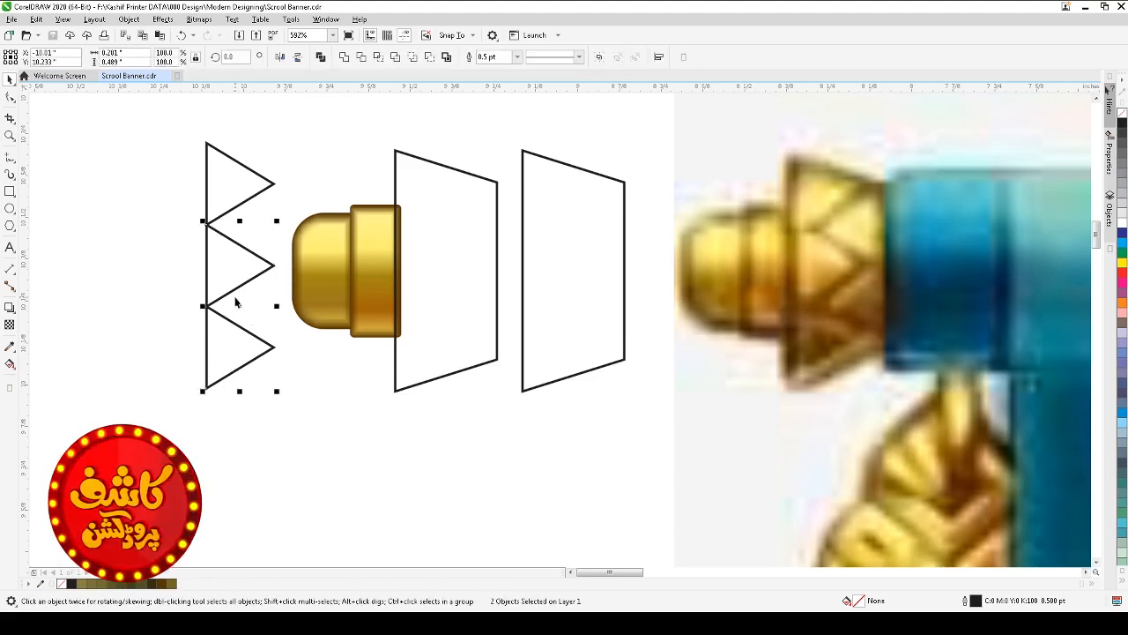
click(239, 303)
drag(279, 219, 174, 441)
right_click(174, 441)
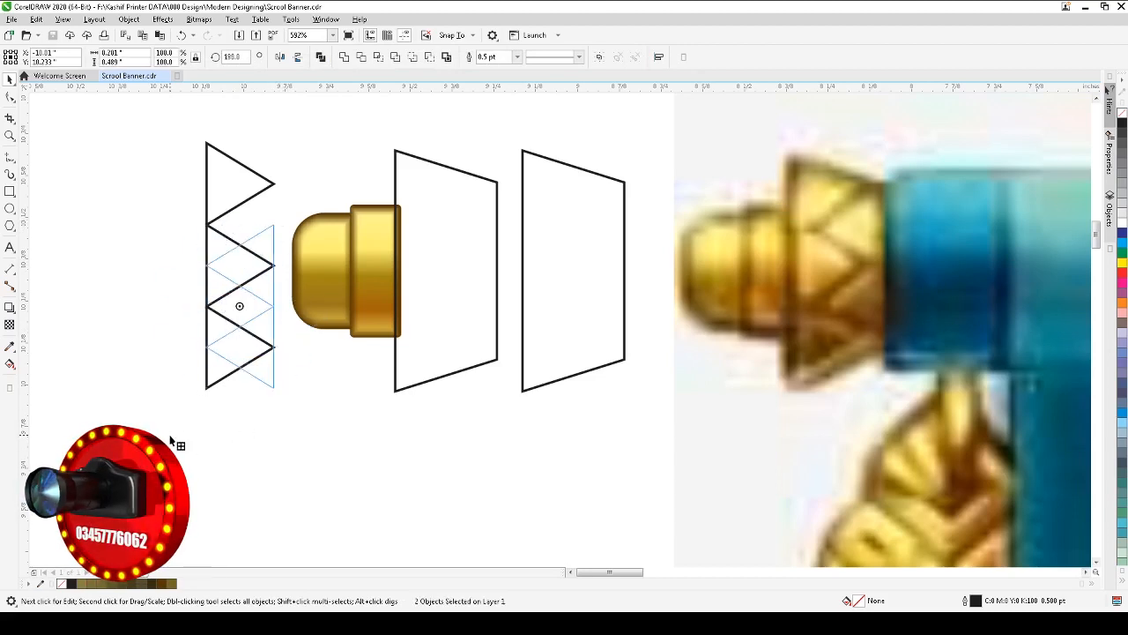
- Group the three right-pointing triangles and centre the two left-pointing ones vertically on them so they interlock
click(222, 195)
shift+click(221, 251)
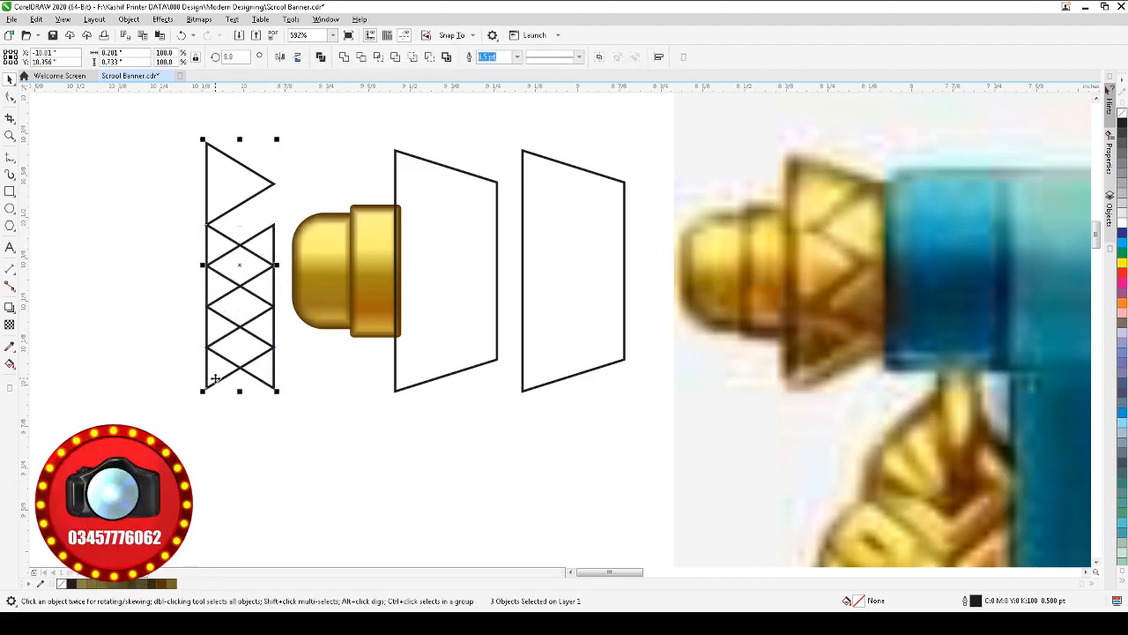
click(262, 377)
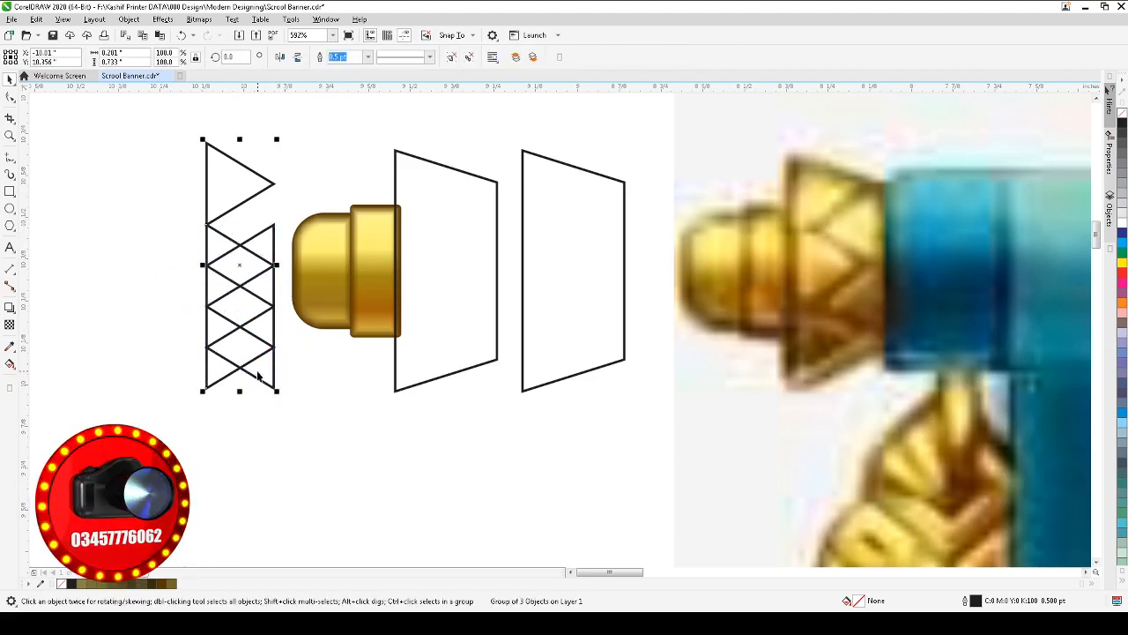
shift+click(269, 242)
key(Delete)
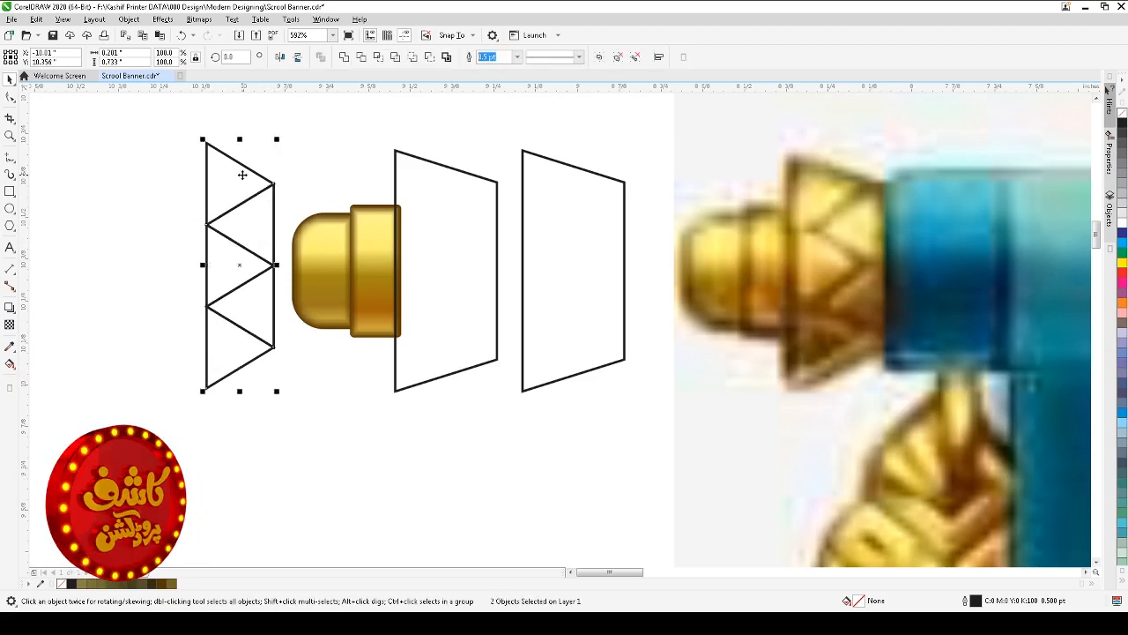
- Move the interlocking triangles onto the trapezoid beside the gold collar and stretch them to about 0.308 by 0.793 in
click(256, 213)
drag(159, 131, 304, 427)
key(ctrl+g)
key(ctrl+u)
drag(252, 302, 443, 308)
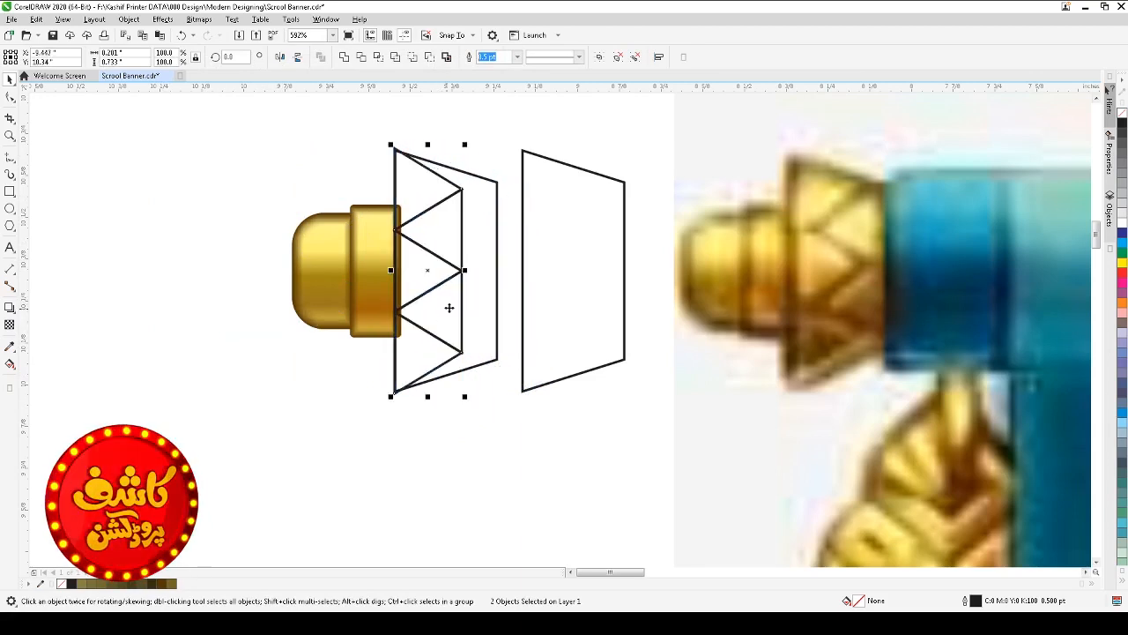
drag(465, 270, 500, 271)
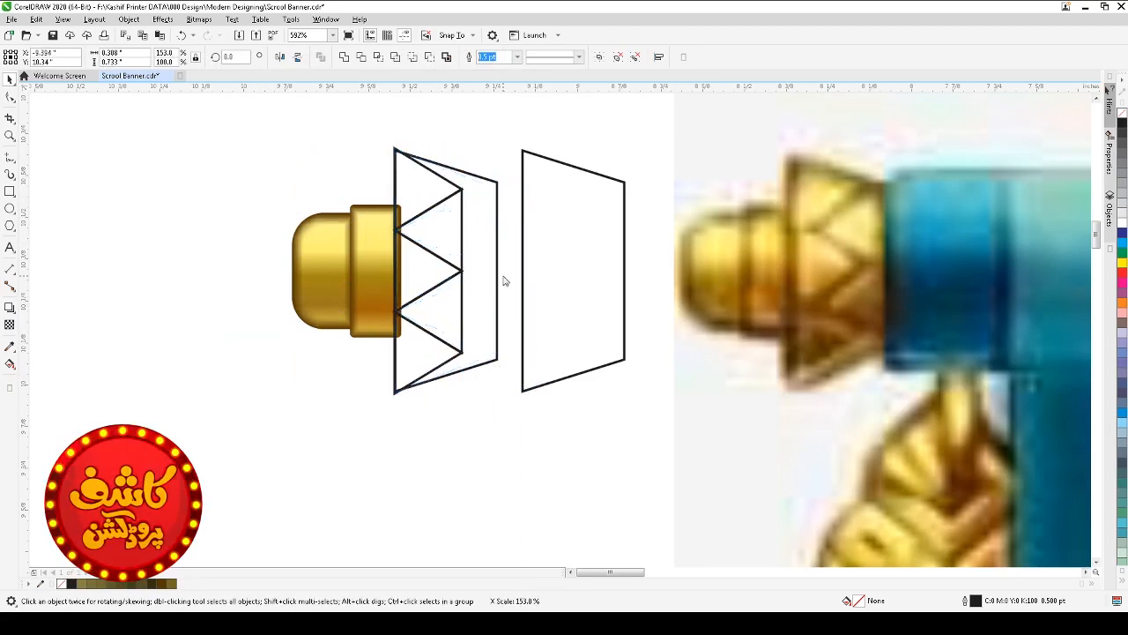
drag(445, 143, 447, 134)
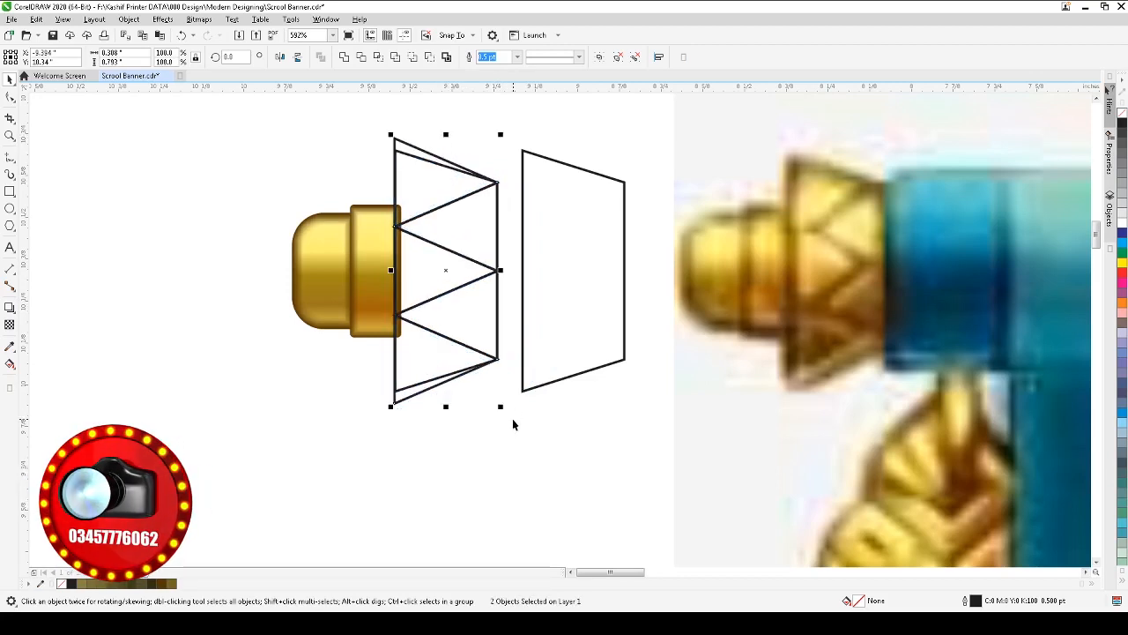
drag(447, 392, 143, 391)
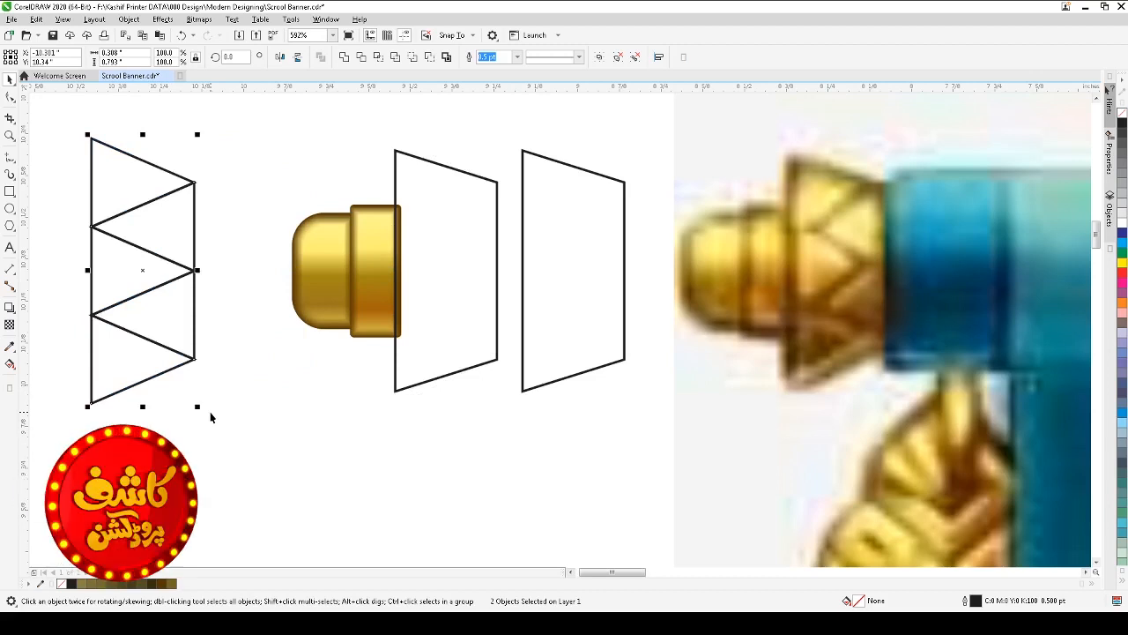
key(ctrl+z)
key(ctrl+shift+z)
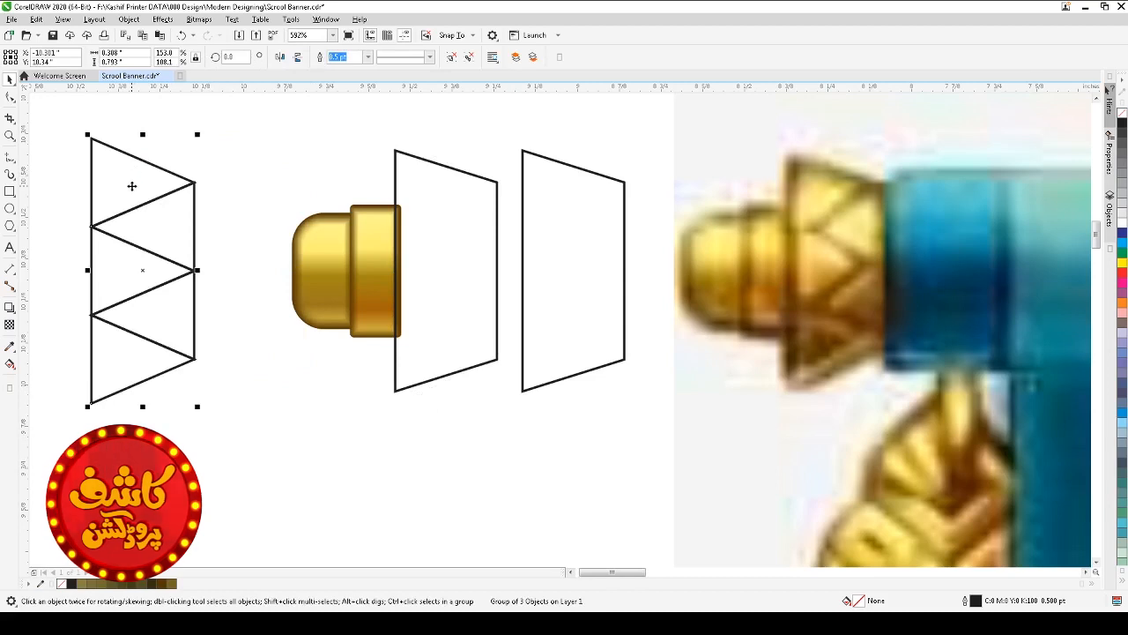
key(ctrl+u)
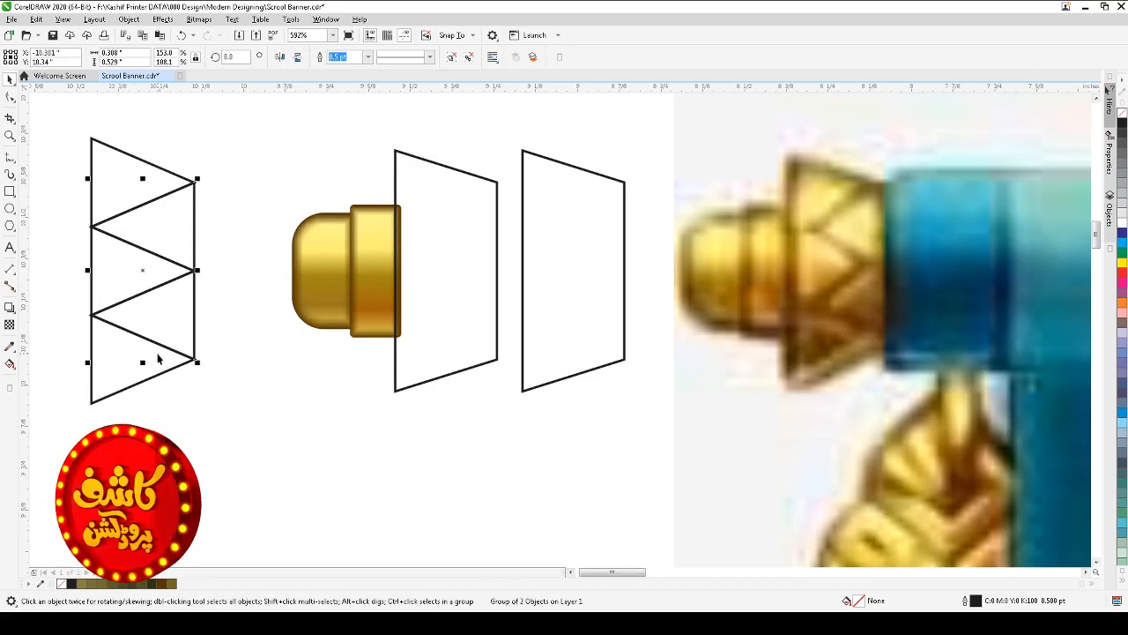
drag(156, 358, 460, 360)
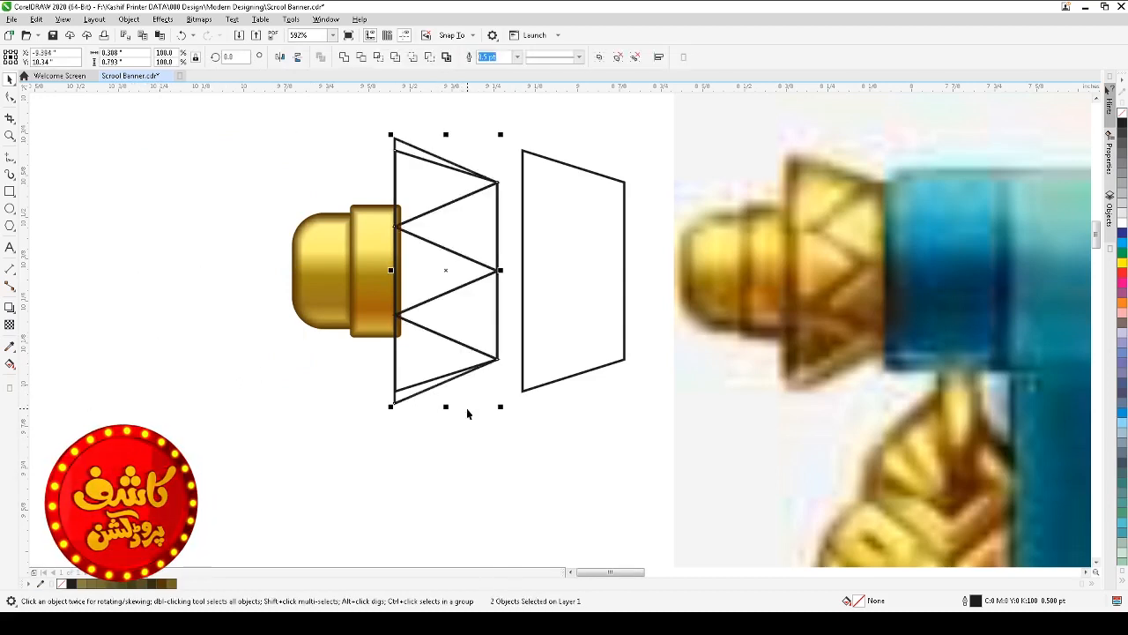
- Group the two triangle sets and enlarge the group from its centre to about 0.324 by 0.811 in
key(Escape)
click(473, 351)
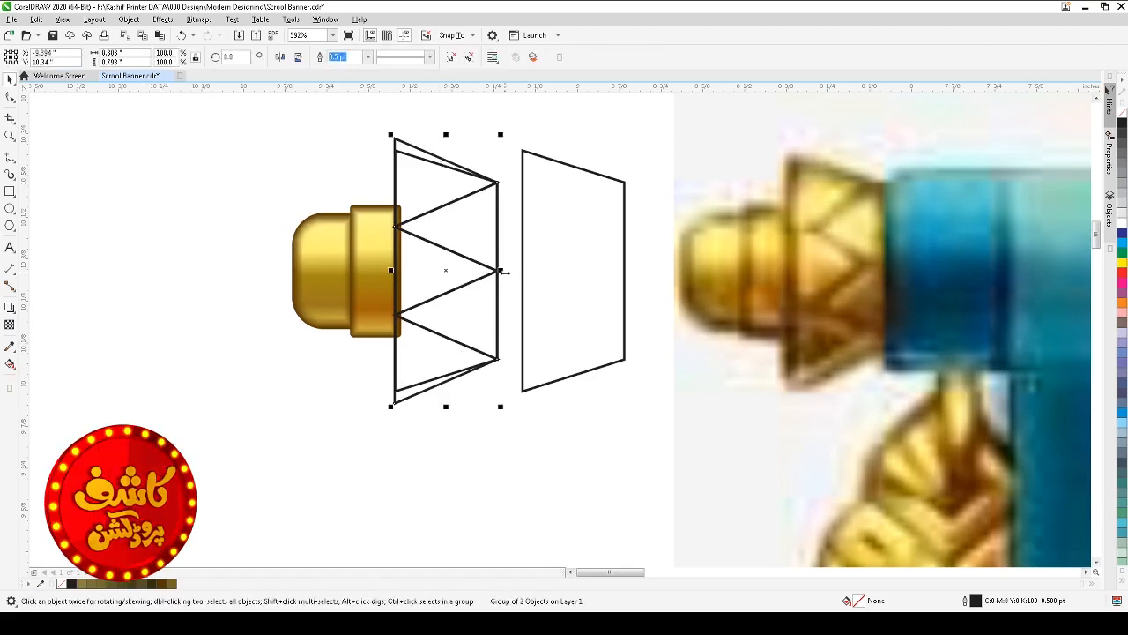
drag(499, 271, 506, 273)
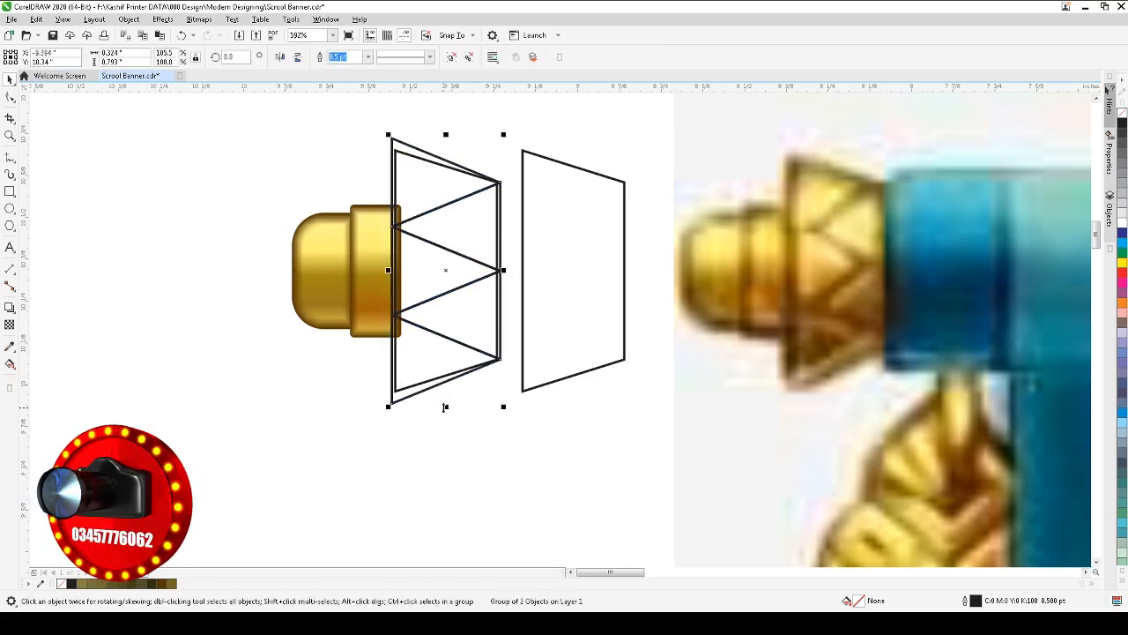
drag(444, 407, 445, 411)
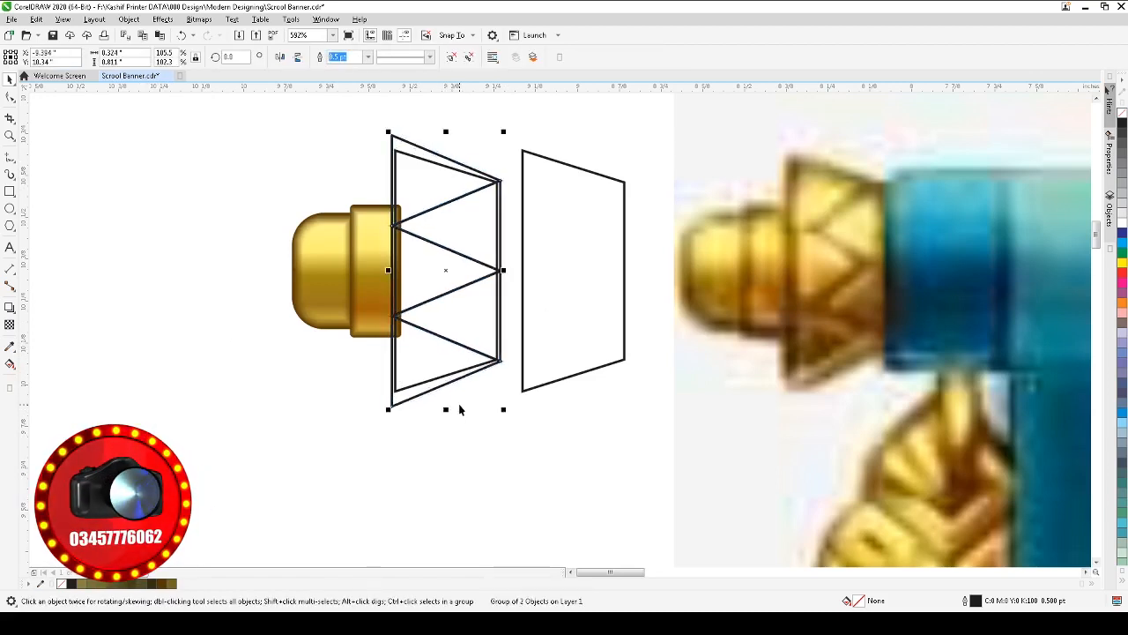
- Align the triangle group's left edge with the left edge of the trapezoid beneath it
click(429, 152)
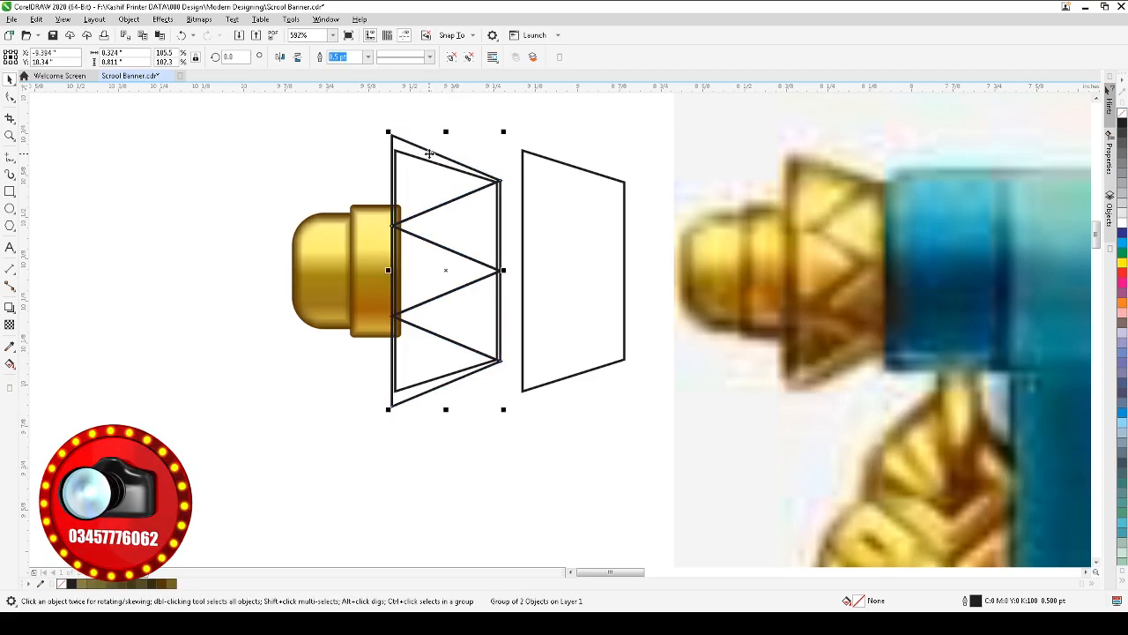
key(plus)
key(Right)
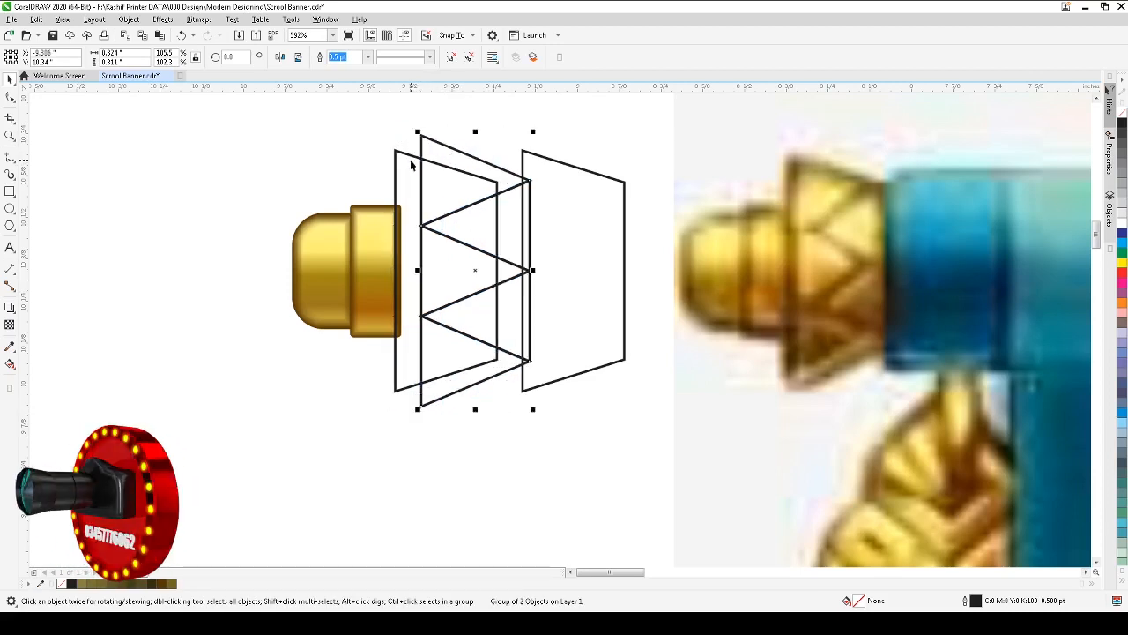
shift+click(409, 154)
key(l)
click(461, 199)
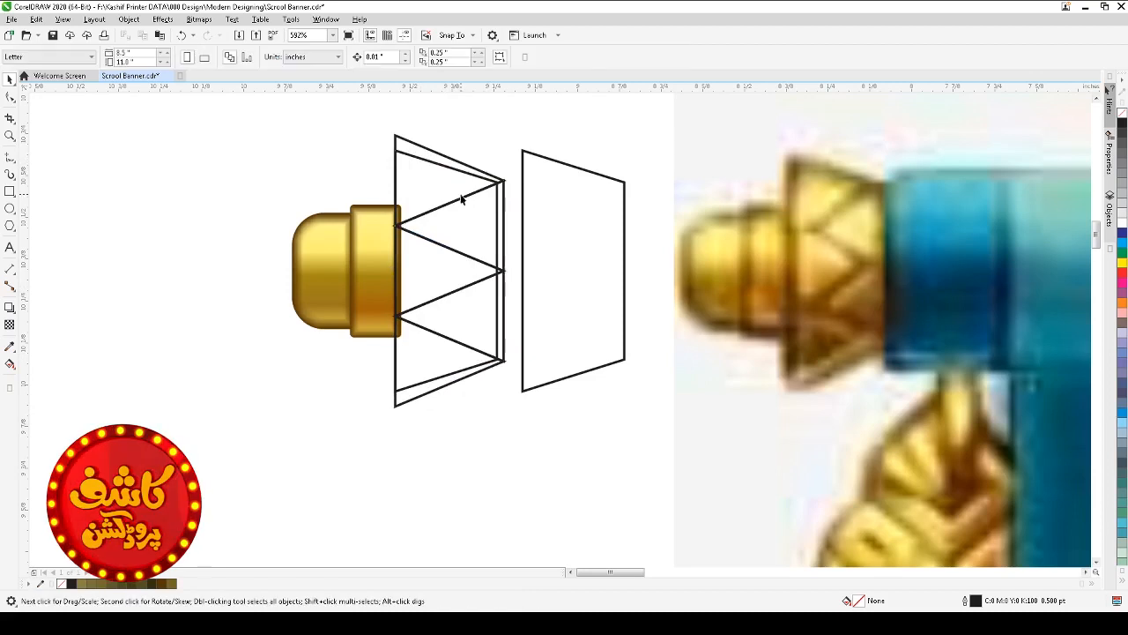
- Narrow the triangle group to about 0.305 in from its right side to meet the trapezoid's right edge, and check both edges up close
click(441, 163)
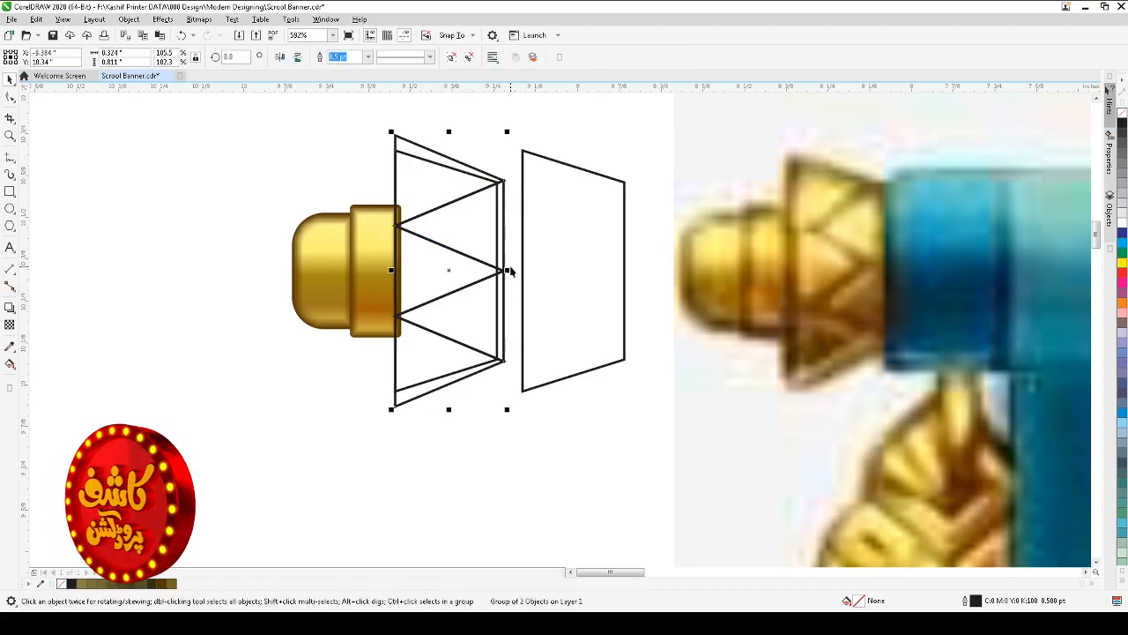
key(F2)
drag(496, 257, 509, 287)
drag(582, 320, 479, 320)
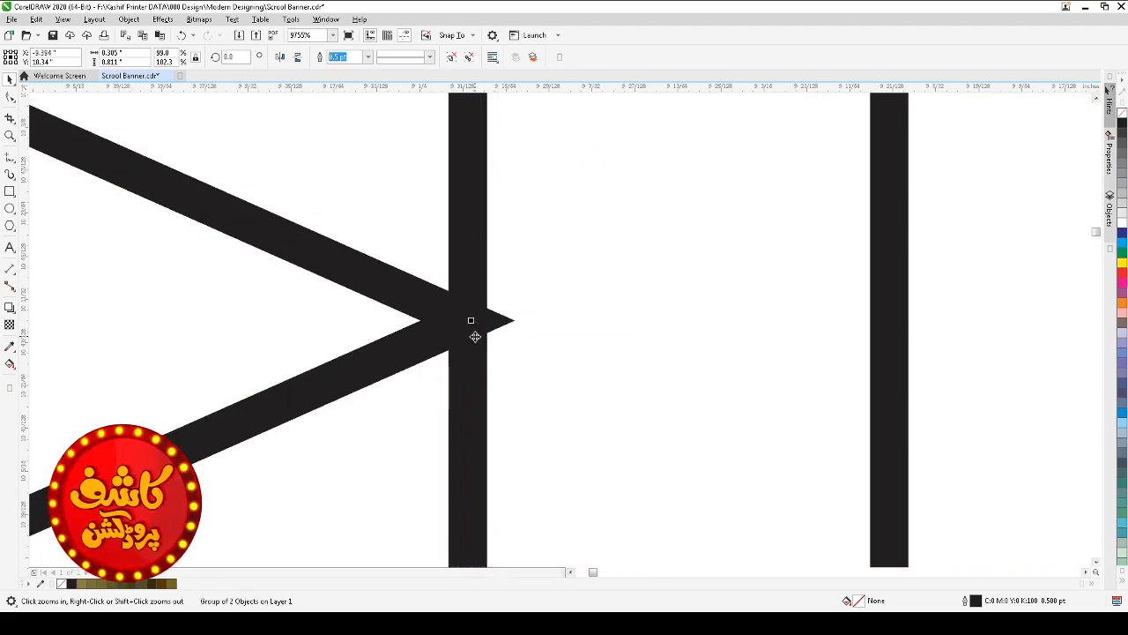
scroll(479, 320, down, 5)
scroll(481, 342, down, 1)
key(F2)
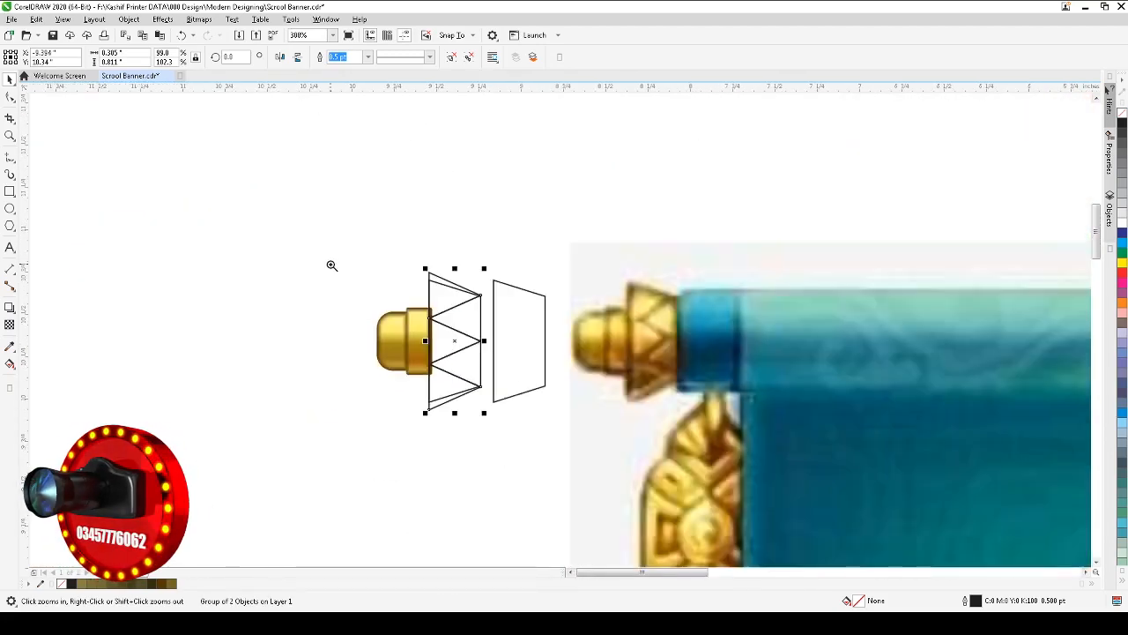
drag(331, 263, 615, 433)
drag(383, 300, 486, 319)
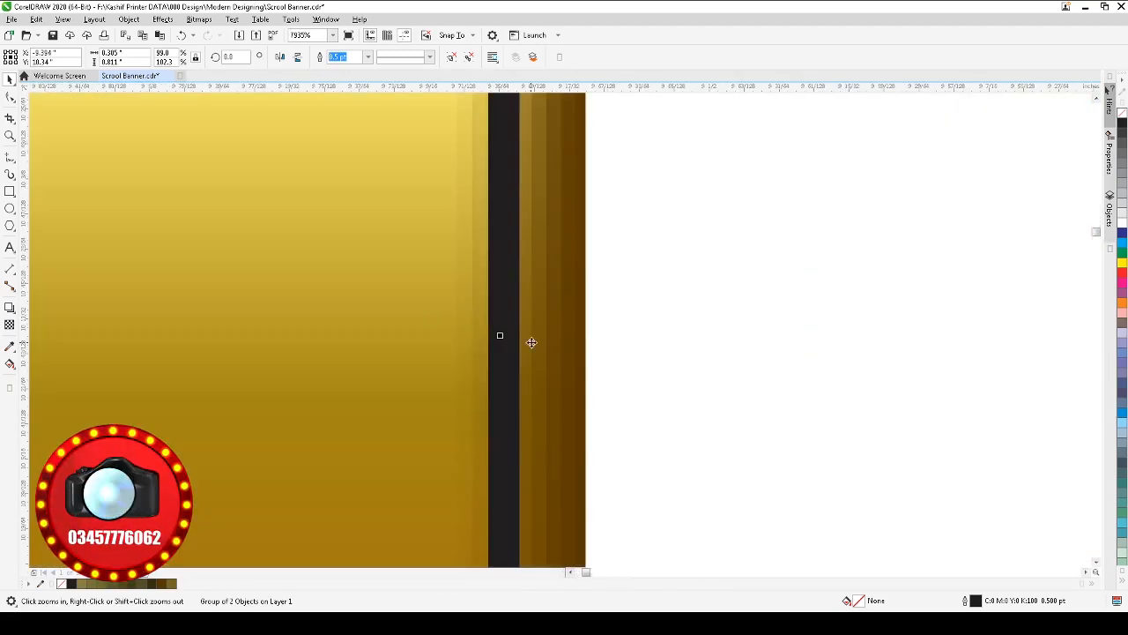
scroll(513, 340, down, 6)
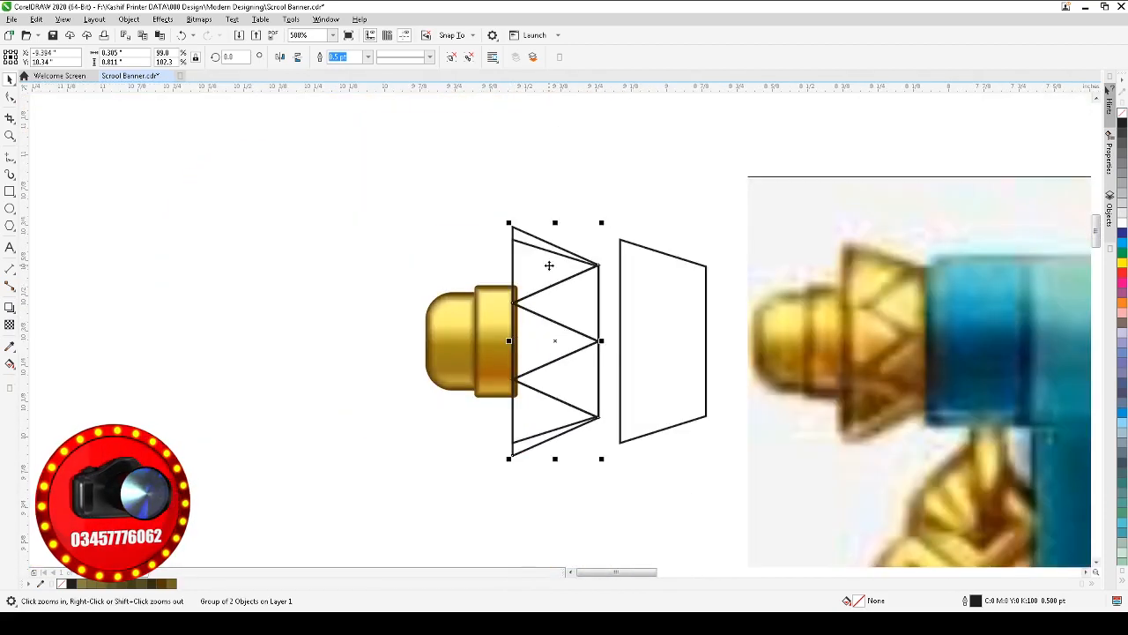
- Break up the outer triangle group and intersect the top triangle with the trapezoid beside the gold collar
key(space)
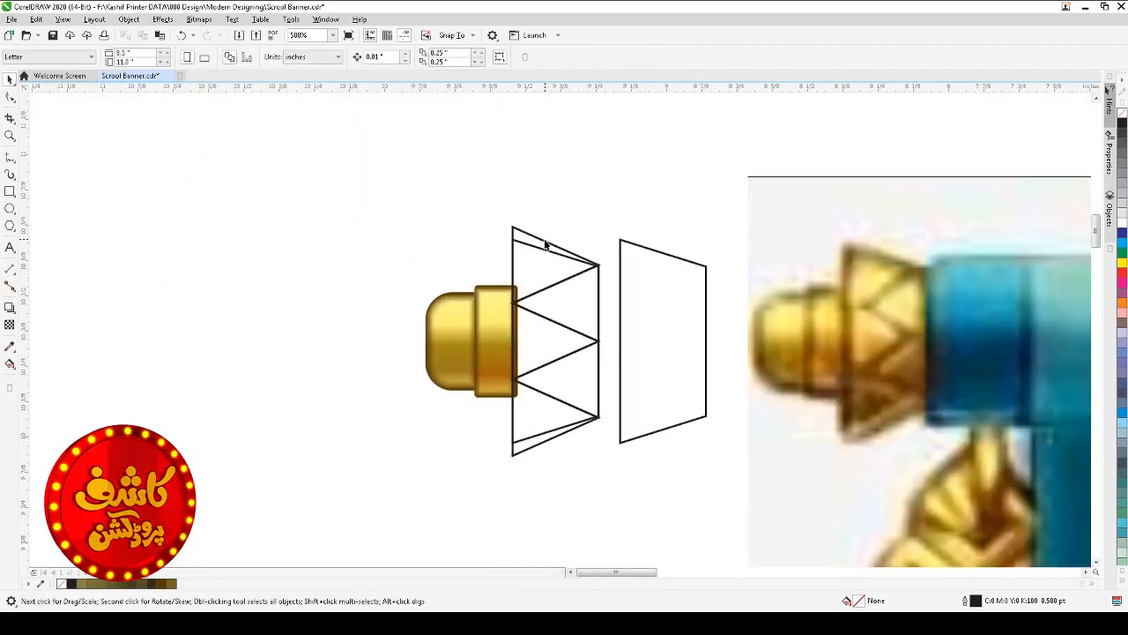
click(553, 247)
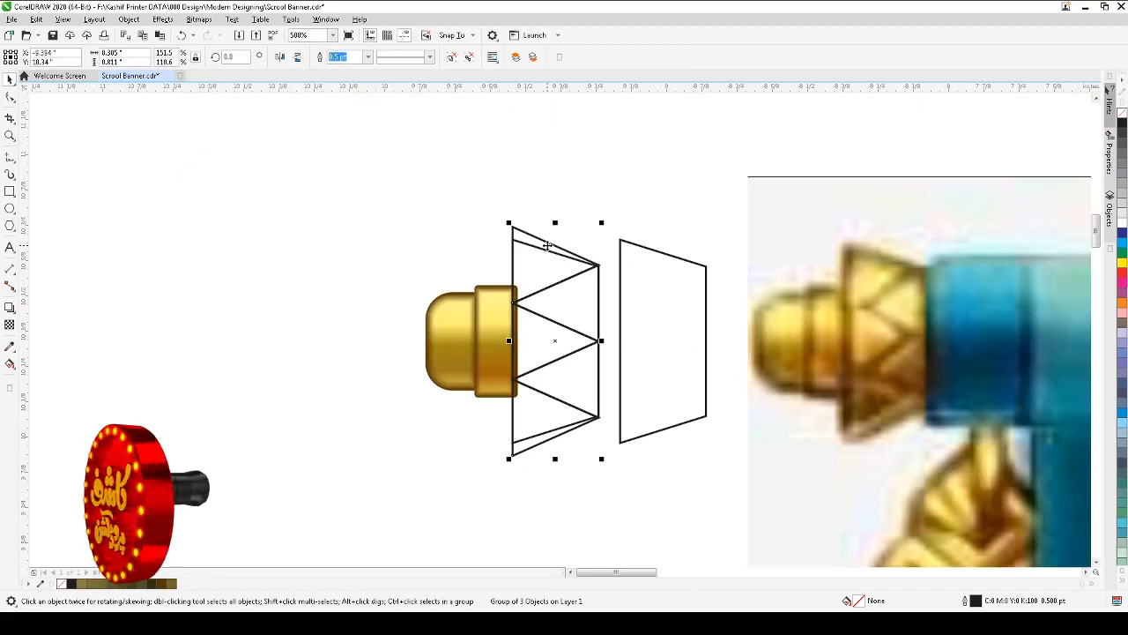
click(544, 205)
click(535, 246)
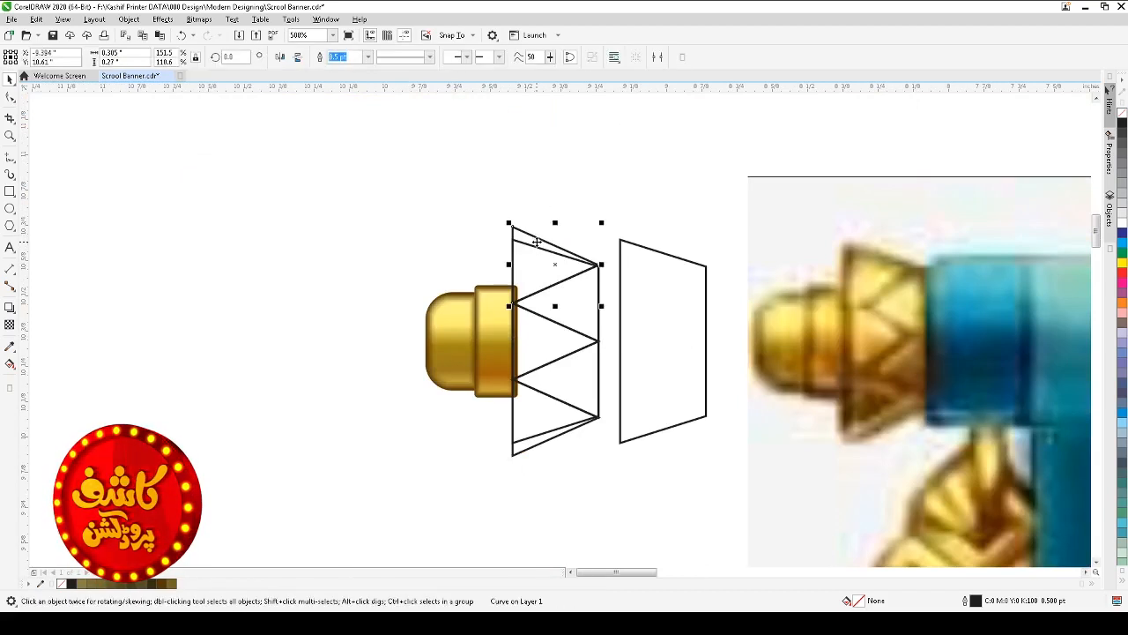
shift+click(530, 247)
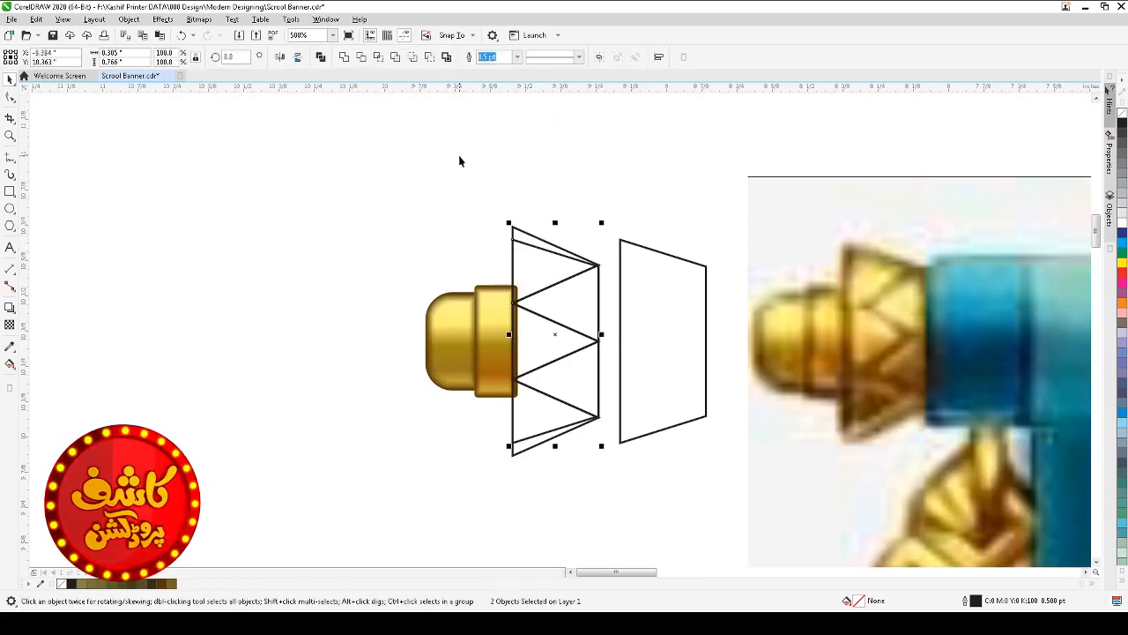
click(378, 56)
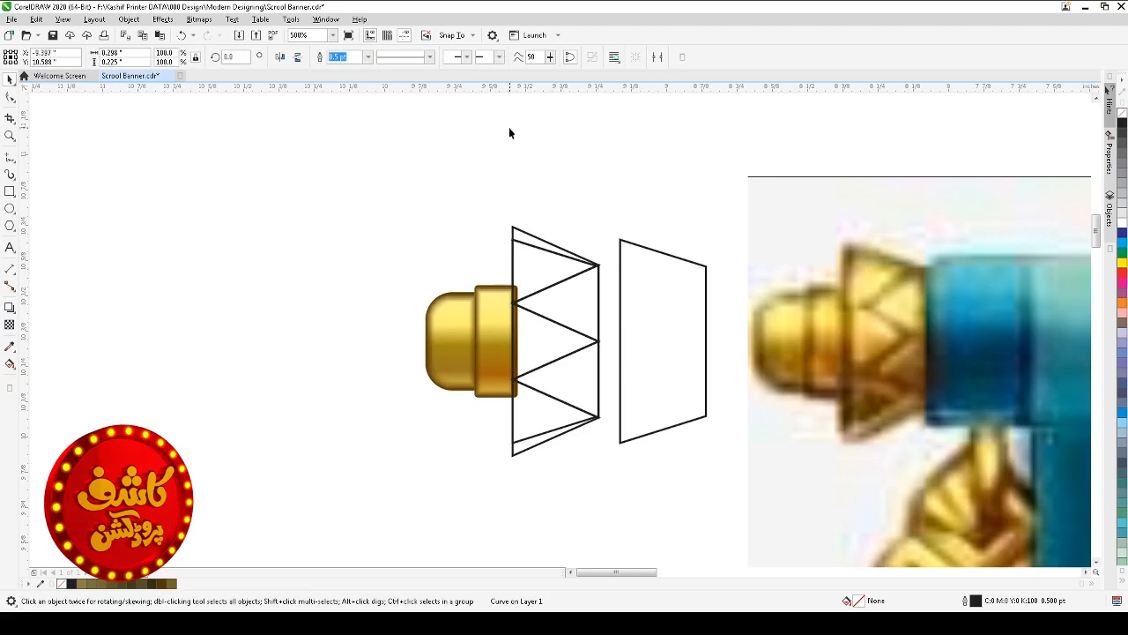
- Intersect the bottom triangle with the same trapezoid and delete the oversized original outer triangles
shift+click(531, 438)
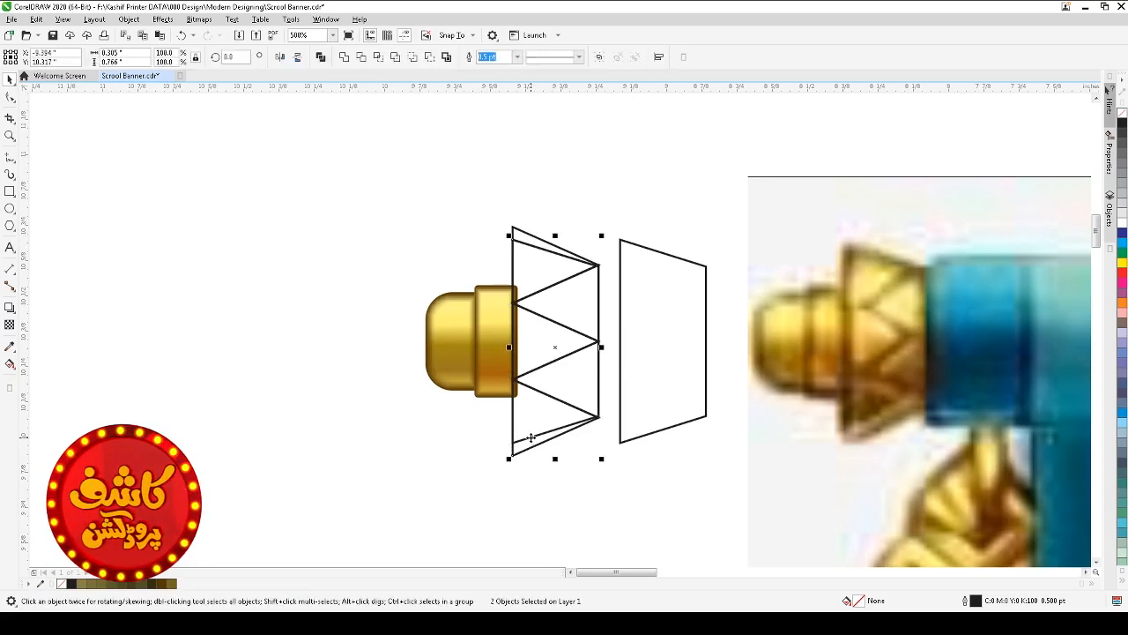
click(360, 56)
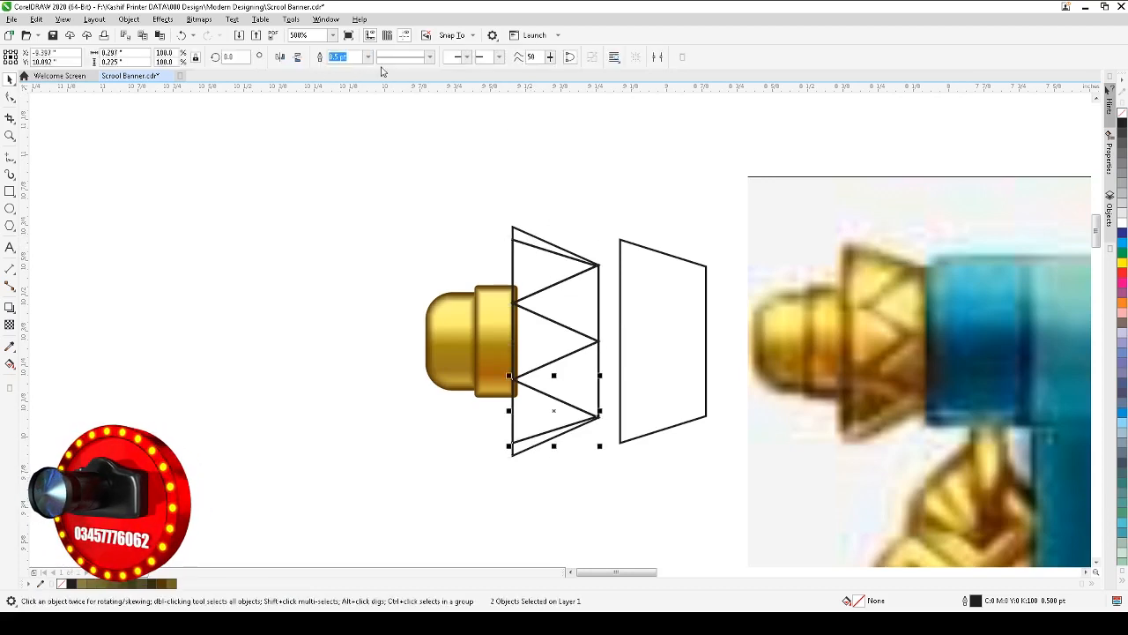
click(522, 453)
click(568, 324)
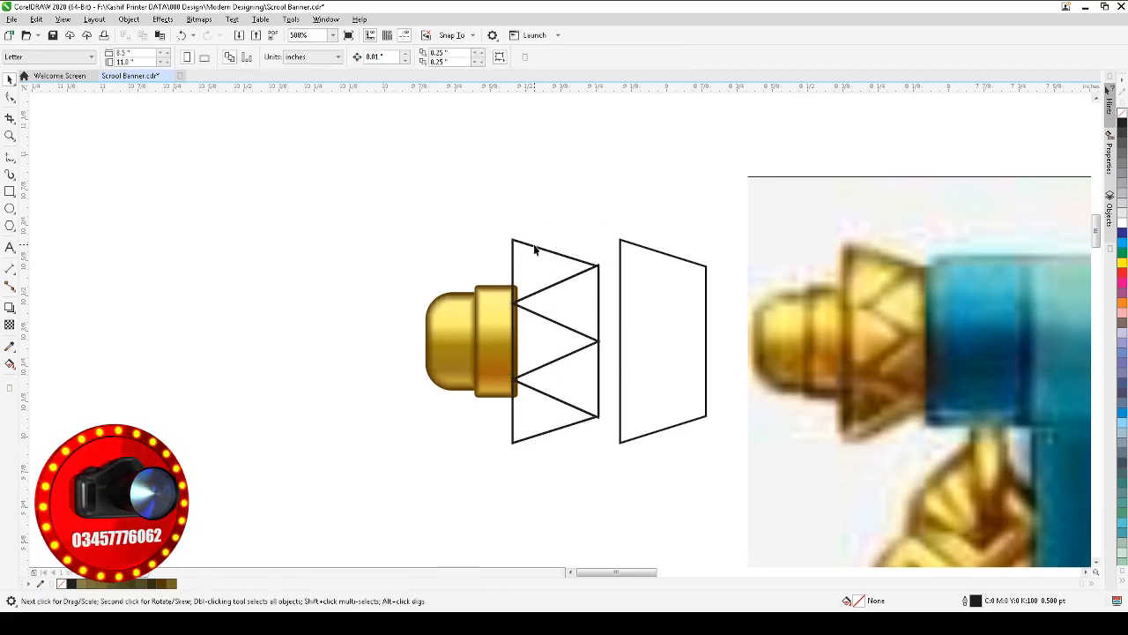
- Move the grouped triangle pair and the three opposing triangles off the trapezoid to empty space beyond the finial tip, keeping their arrangement
click(565, 282)
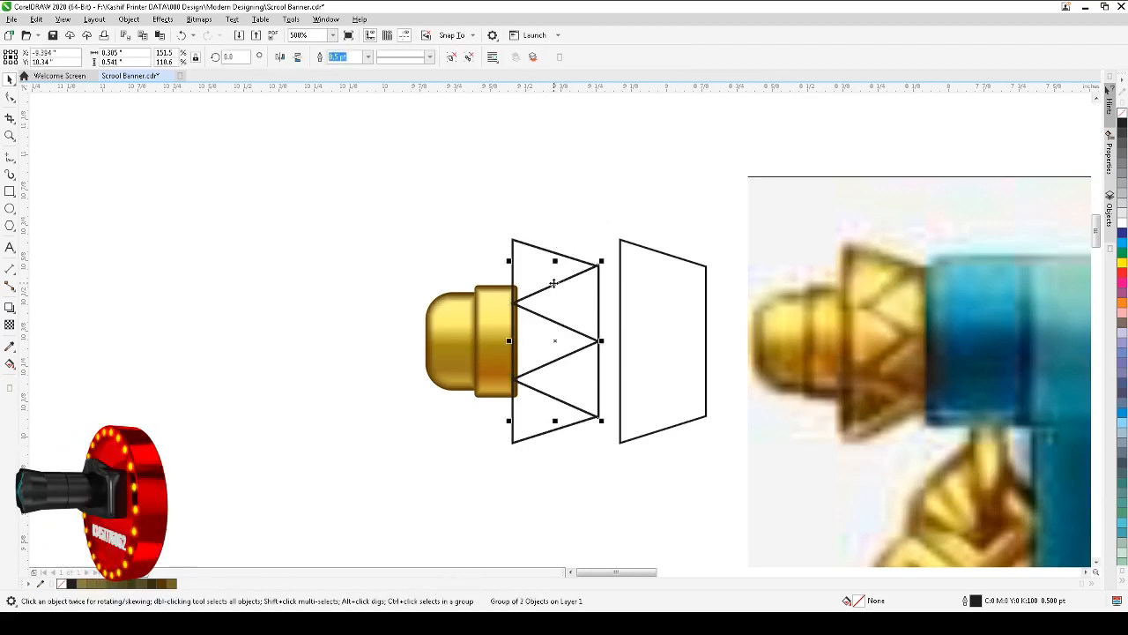
key(ctrl+u)
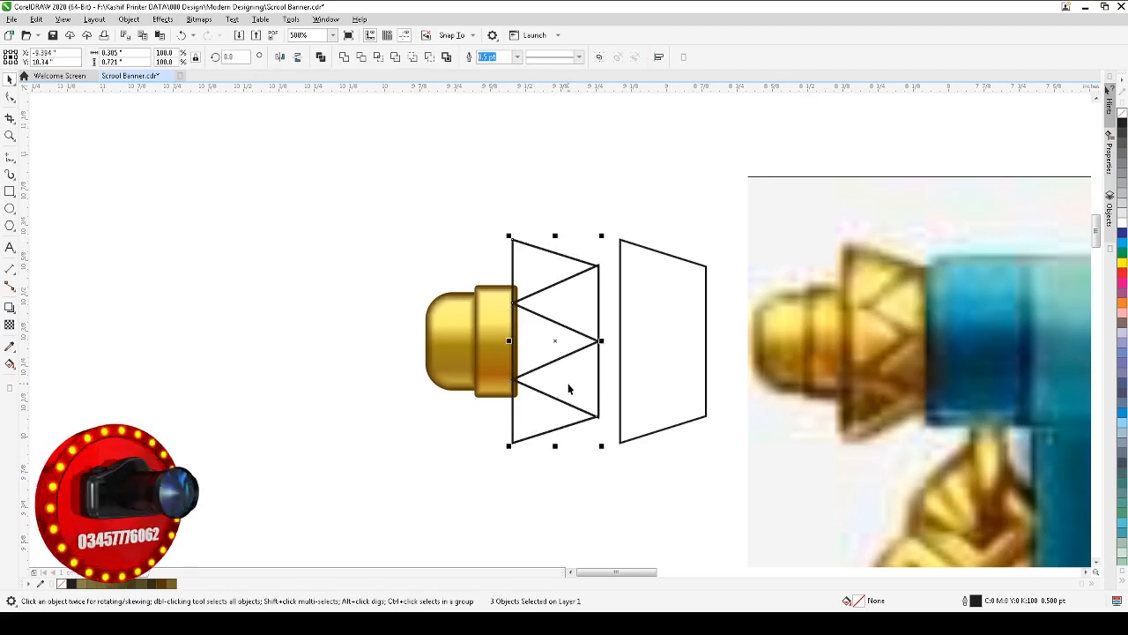
drag(580, 310, 327, 312)
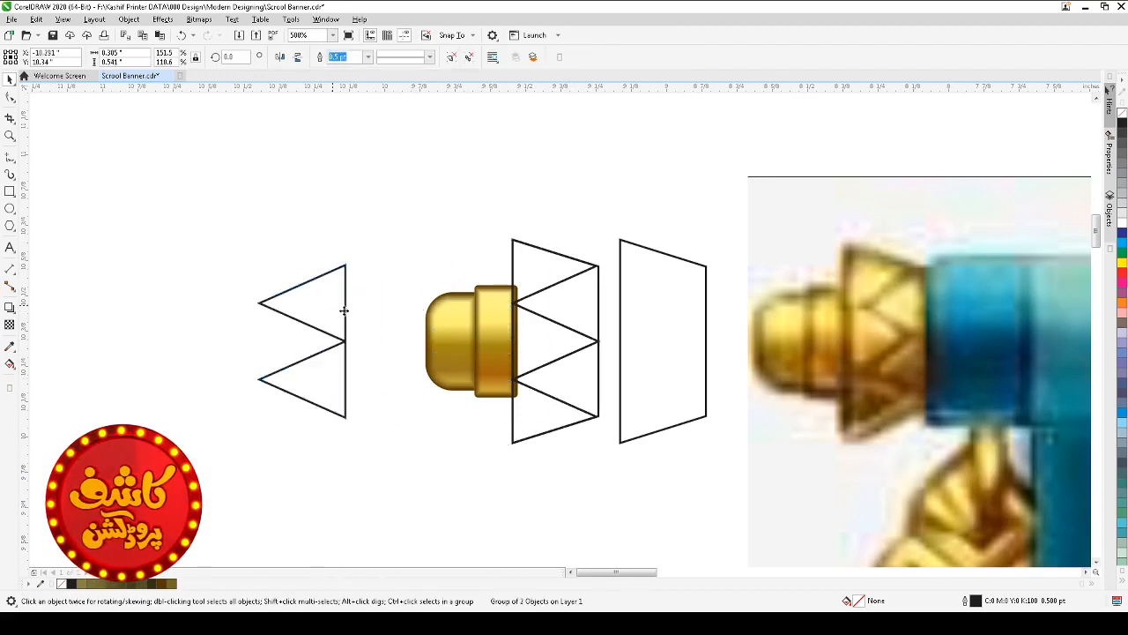
click(574, 315)
drag(574, 314, 320, 314)
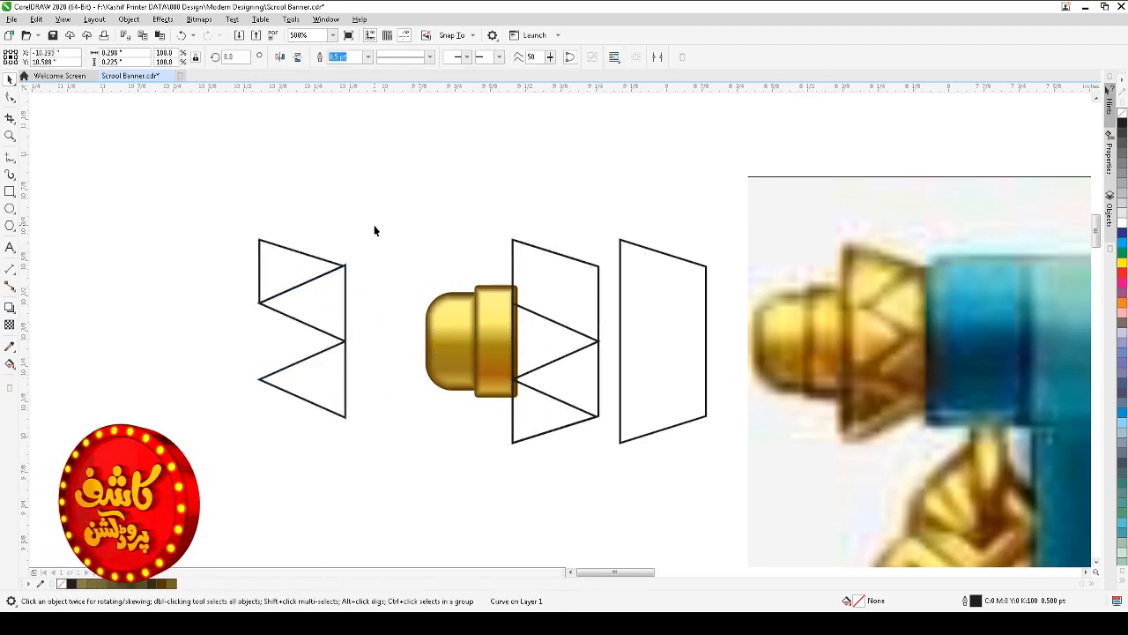
click(375, 229)
click(543, 328)
drag(543, 328, 303, 327)
click(554, 392)
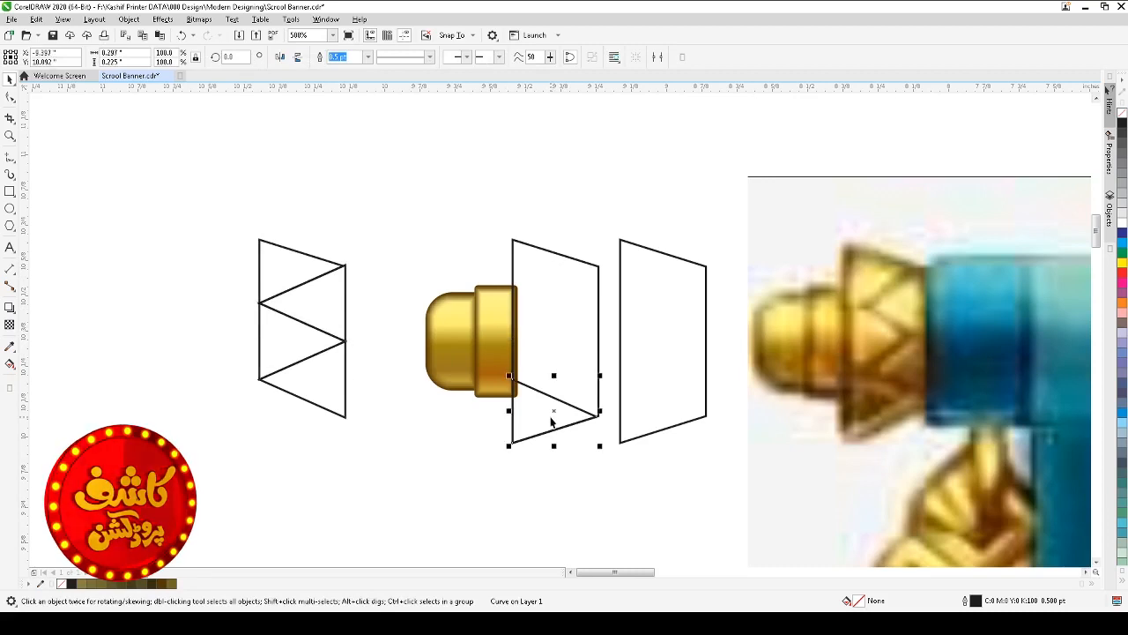
drag(554, 392, 353, 432)
click(331, 310)
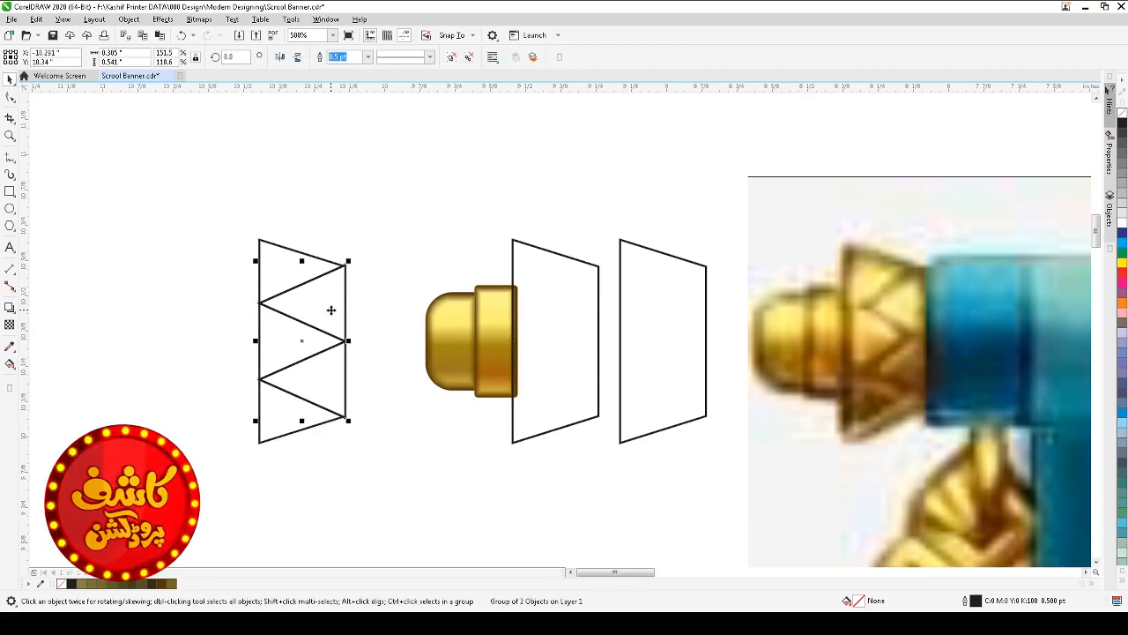
drag(355, 207, 239, 477)
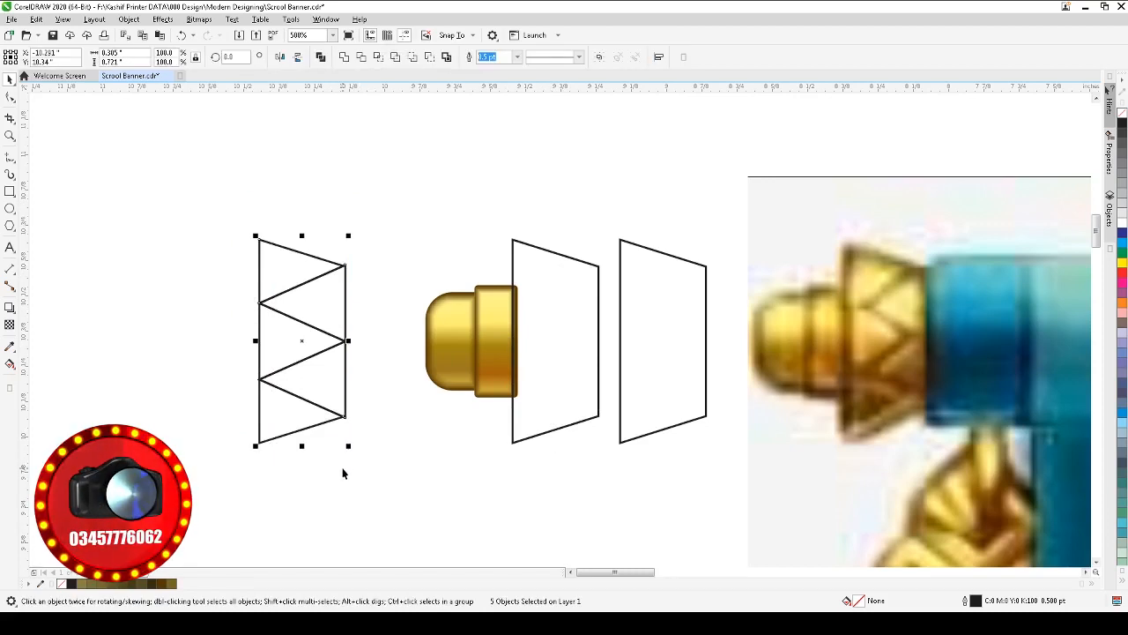
click(309, 463)
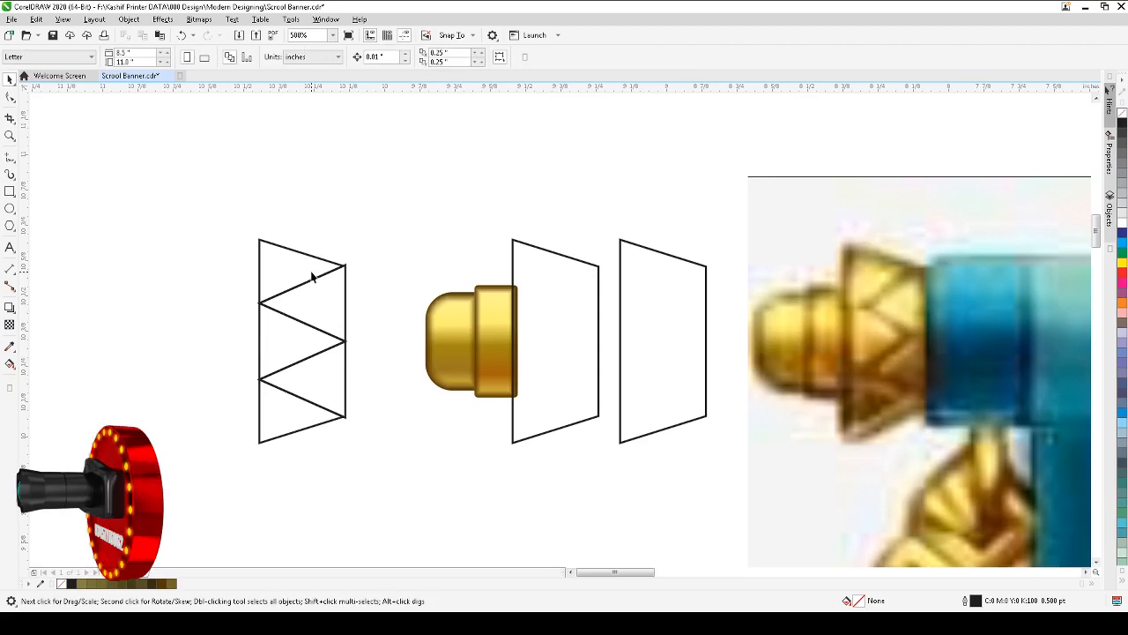
- Copy the top triangle out beside the triangle set and give the copy a drop shadow in Normal mode
click(285, 276)
drag(285, 276, 211, 270)
click(9, 307)
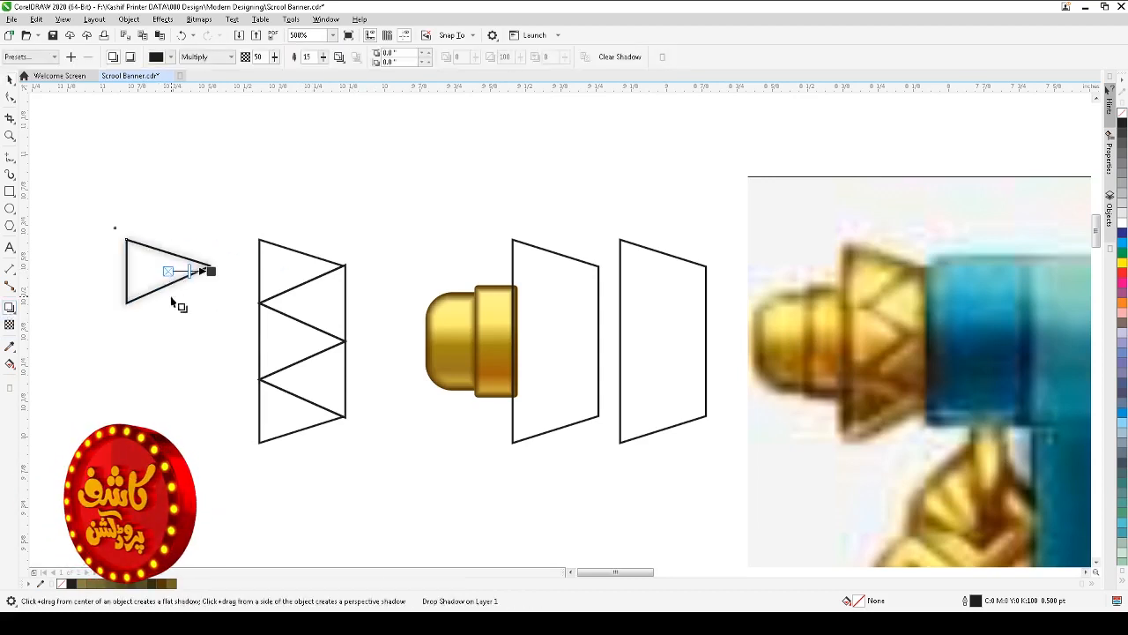
click(216, 57)
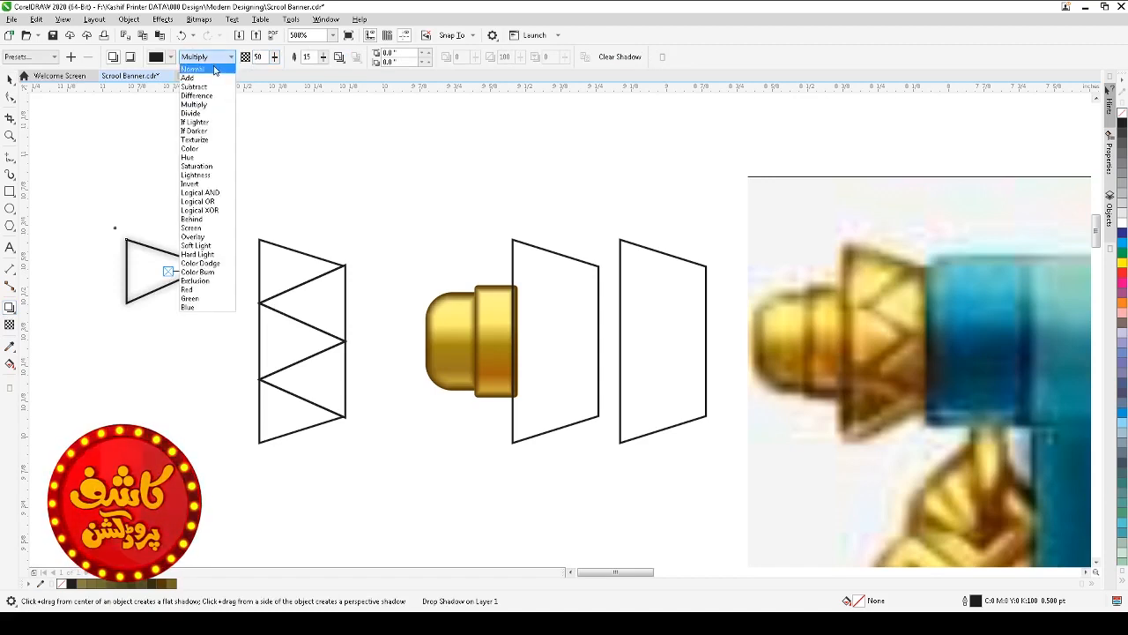
click(215, 68)
- Colour the shadow dark brown #65450A sampled from the gold collar's edge, set its opacity to 100 and change its feathering direction
click(170, 57)
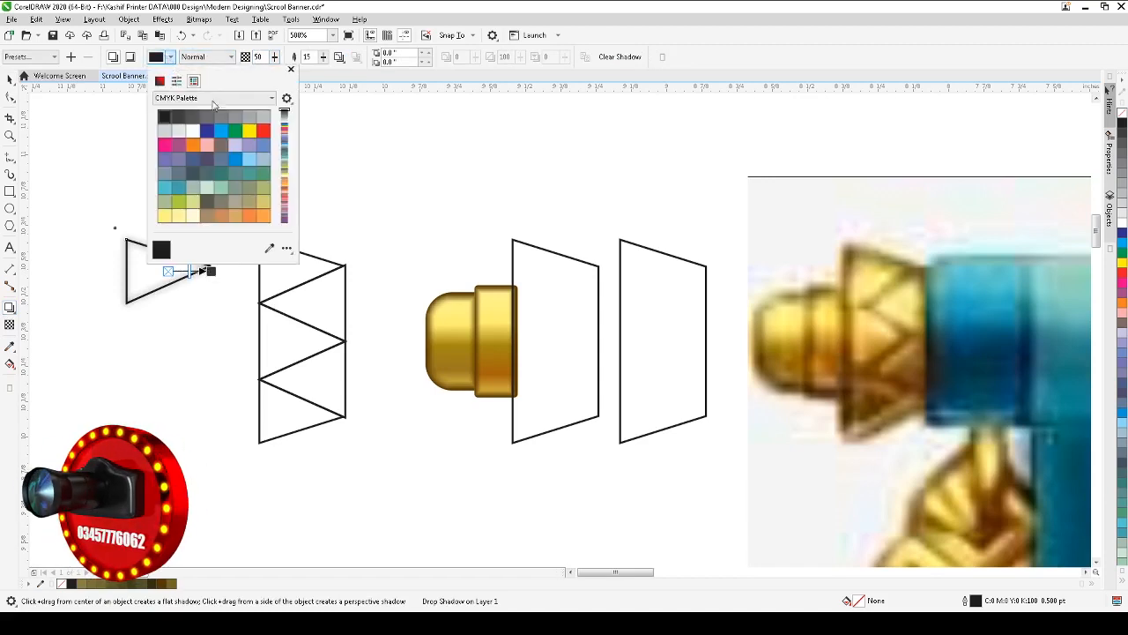
click(267, 249)
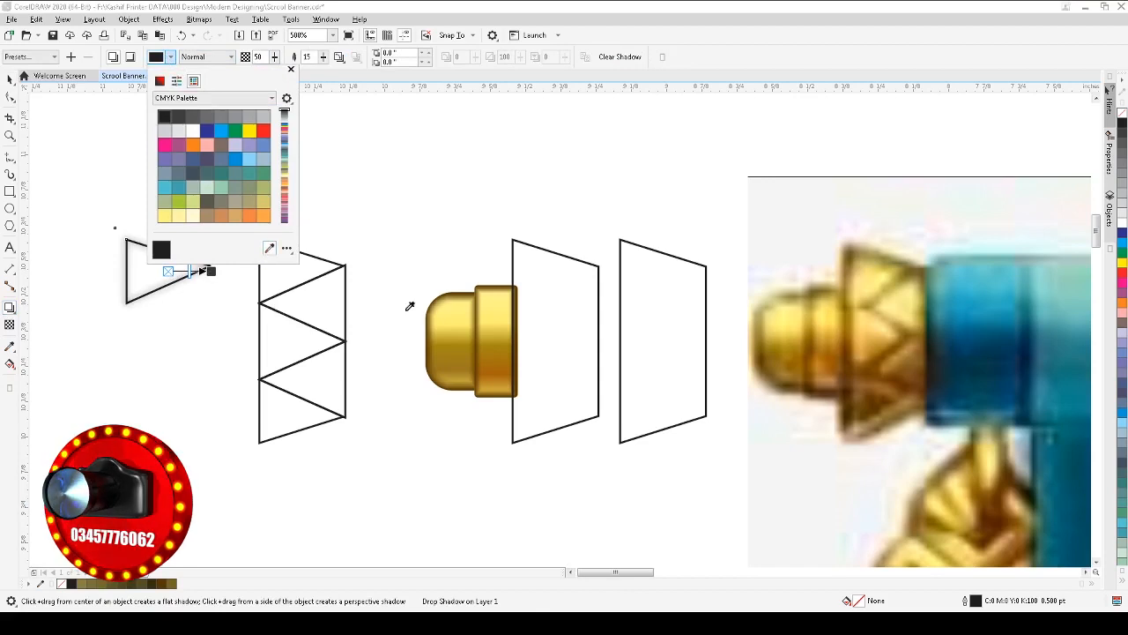
click(484, 286)
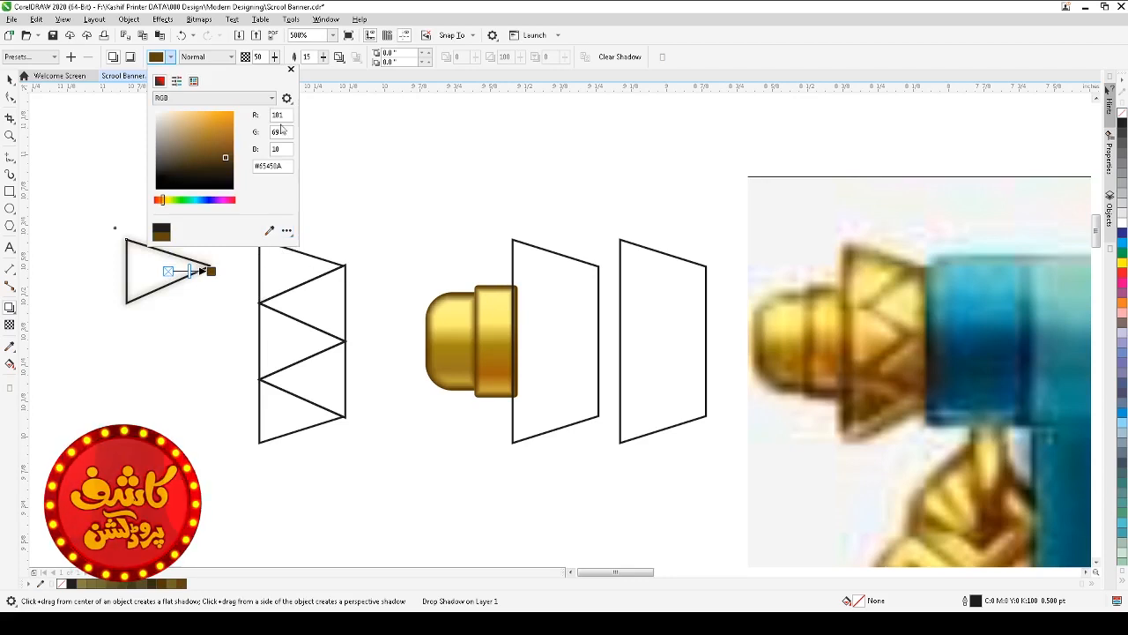
click(297, 61)
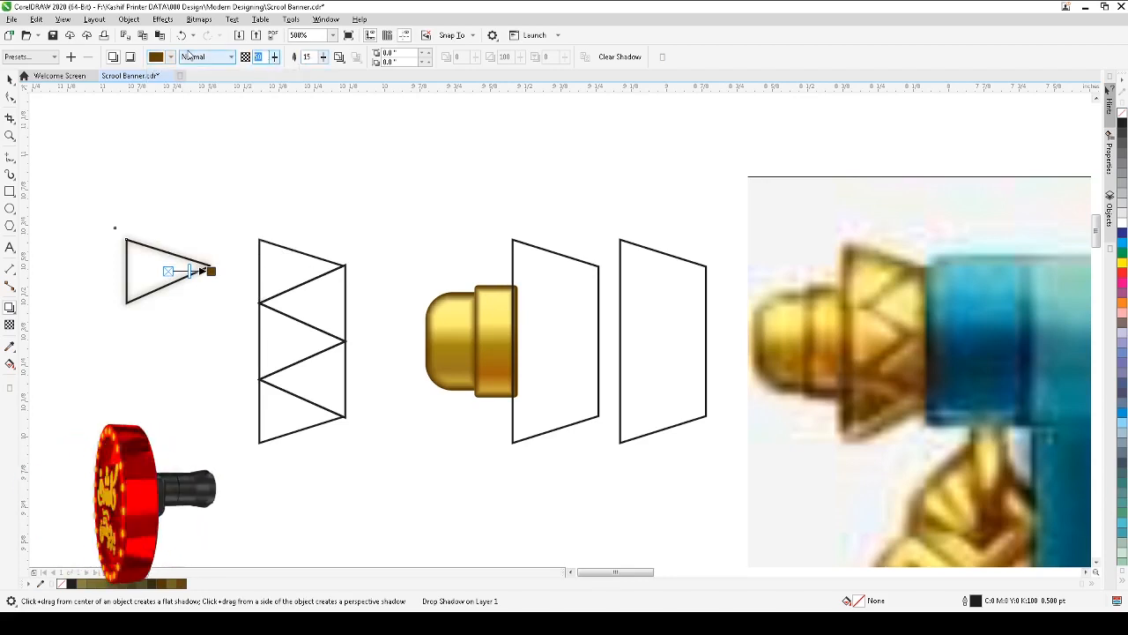
click(339, 56)
click(362, 112)
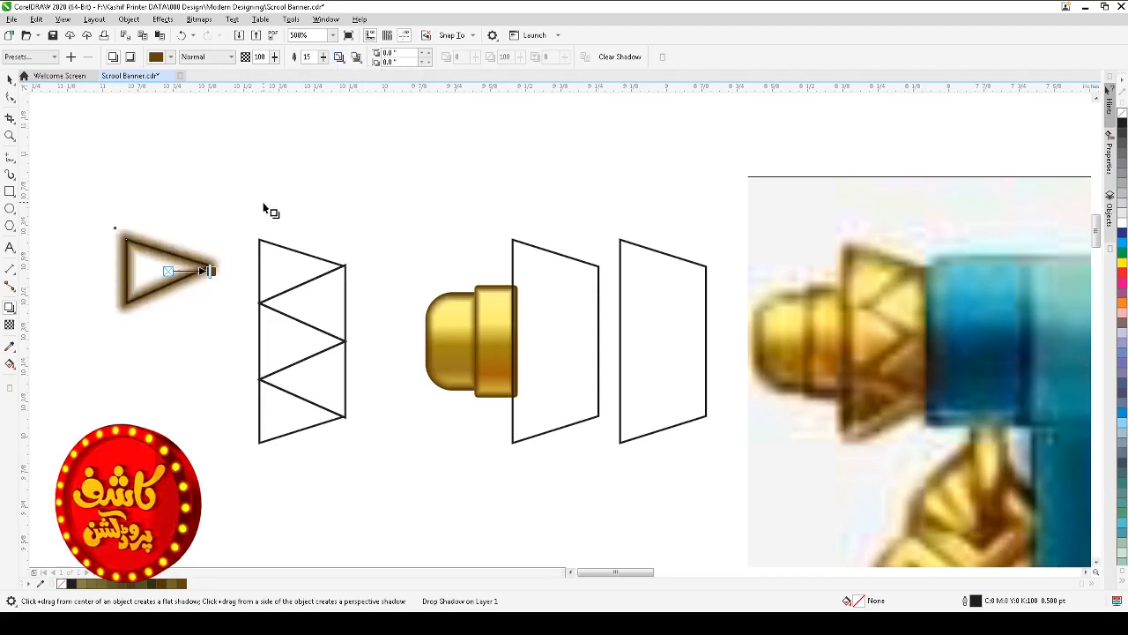
click(10, 79)
- Try to separate the brown shadow from the triangle copy and centre it on the original top triangle, then undo it
click(231, 252)
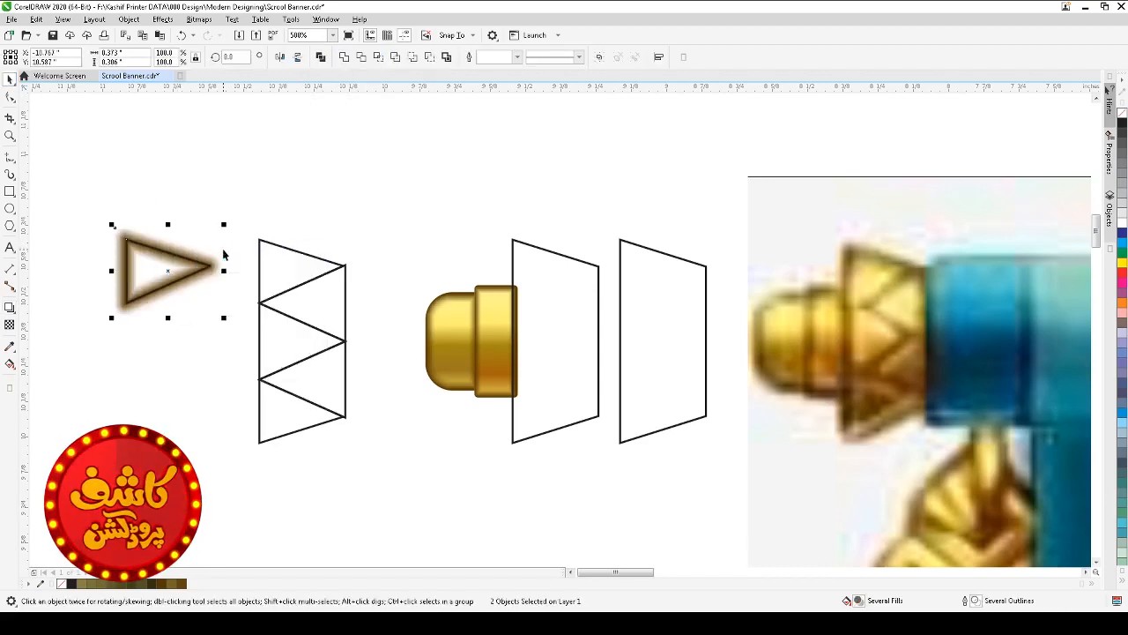
click(225, 249)
click(181, 248)
shift+click(342, 266)
key(c)
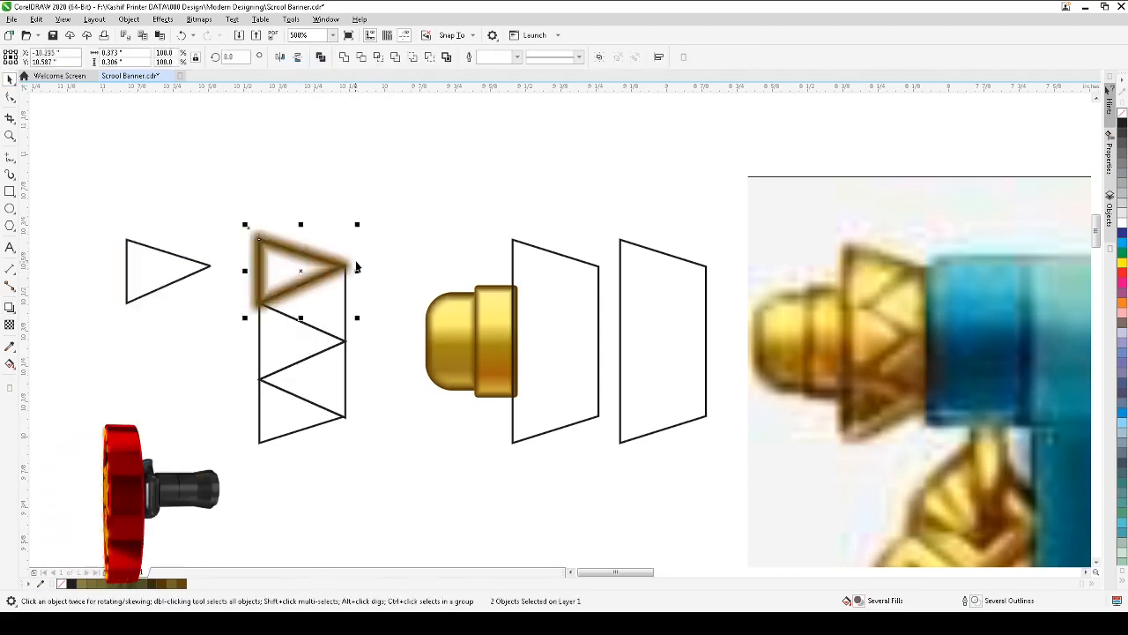
click(352, 185)
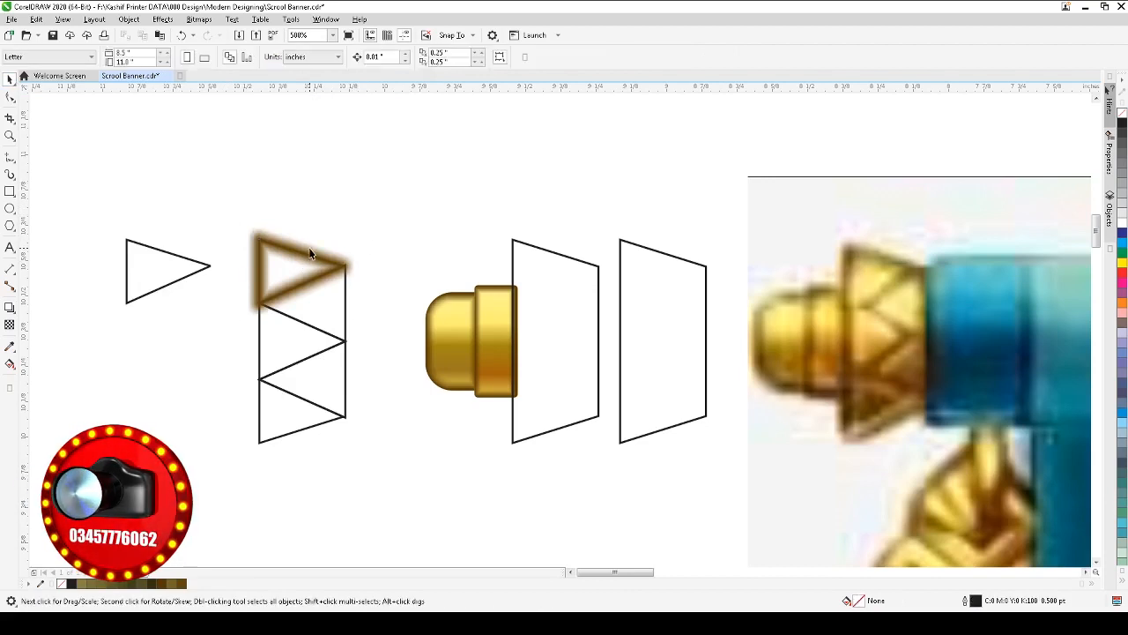
key(ctrl+z)
click(304, 163)
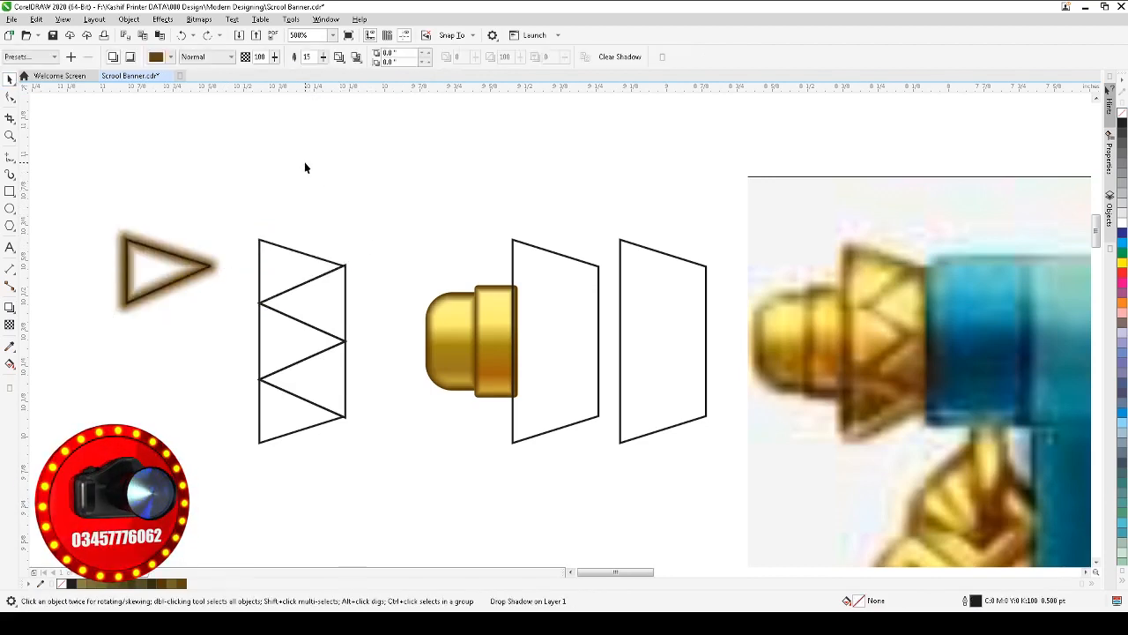
- Copy the middle and bottom triangles of the set to the empty area below the shadowed triangle
click(287, 339)
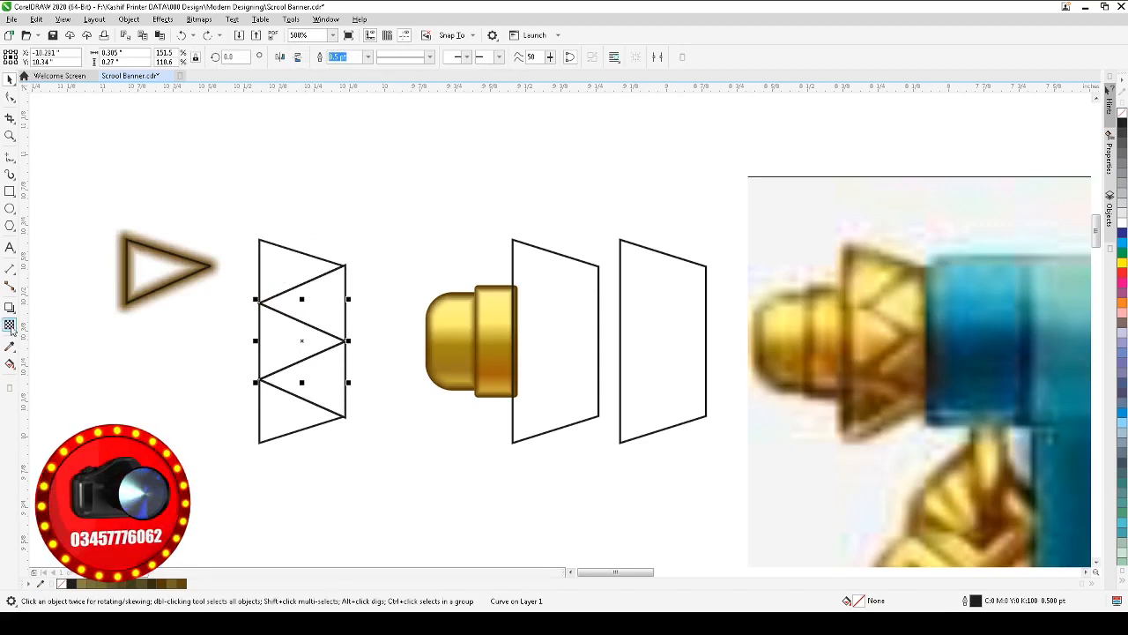
shift+click(291, 364)
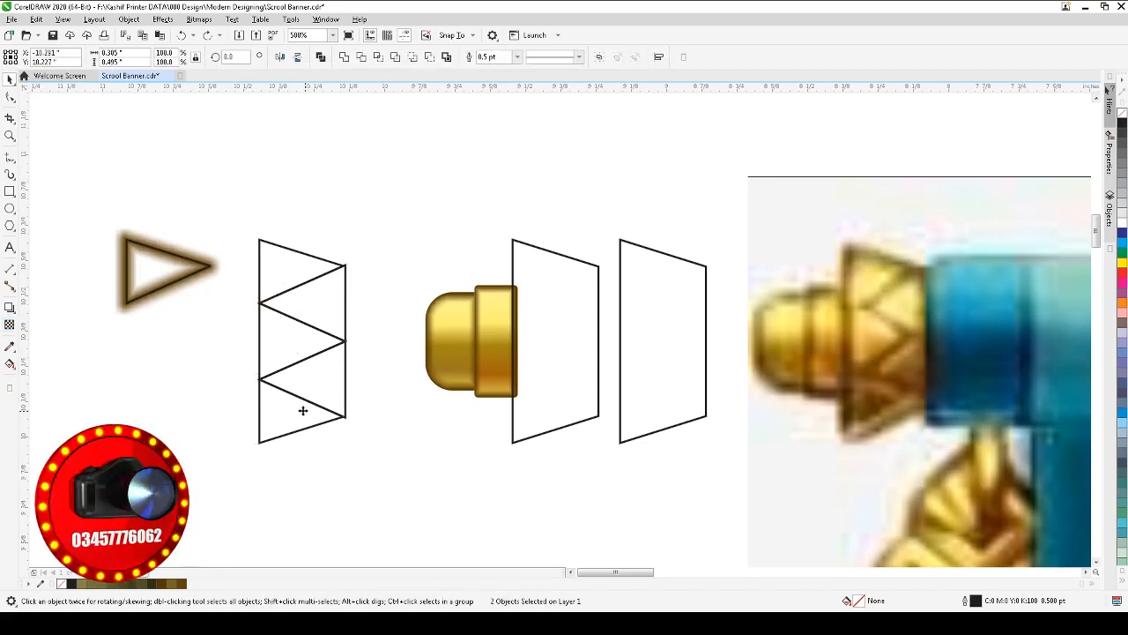
drag(302, 410, 134, 407)
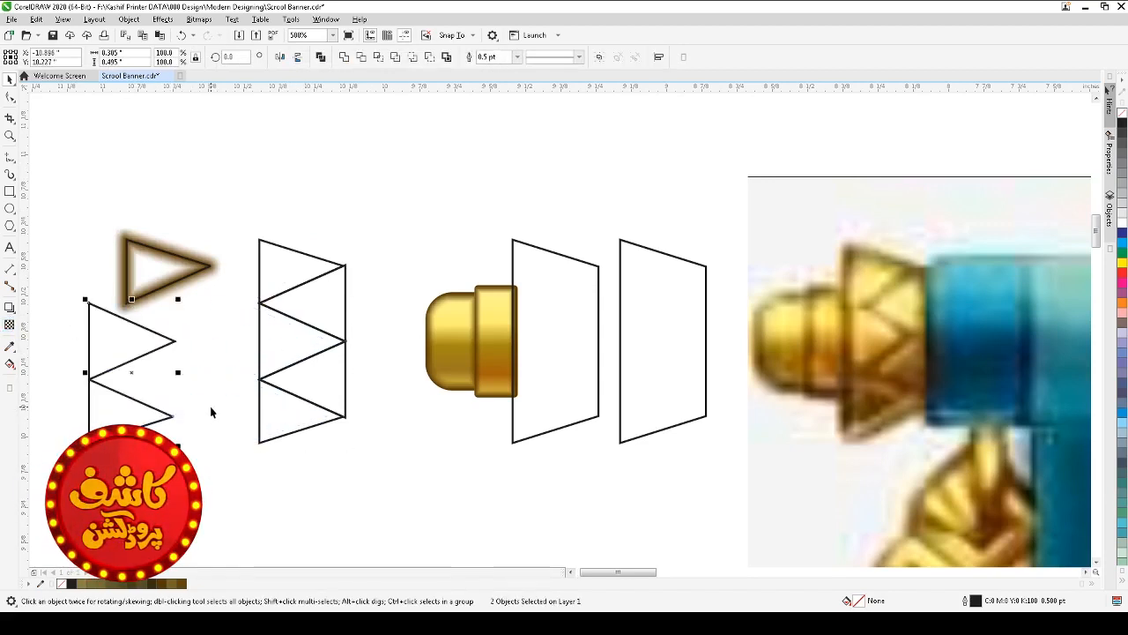
click(219, 390)
- Apply the first triangle's brown drop shadow to the middle and bottom triangle copies
click(86, 331)
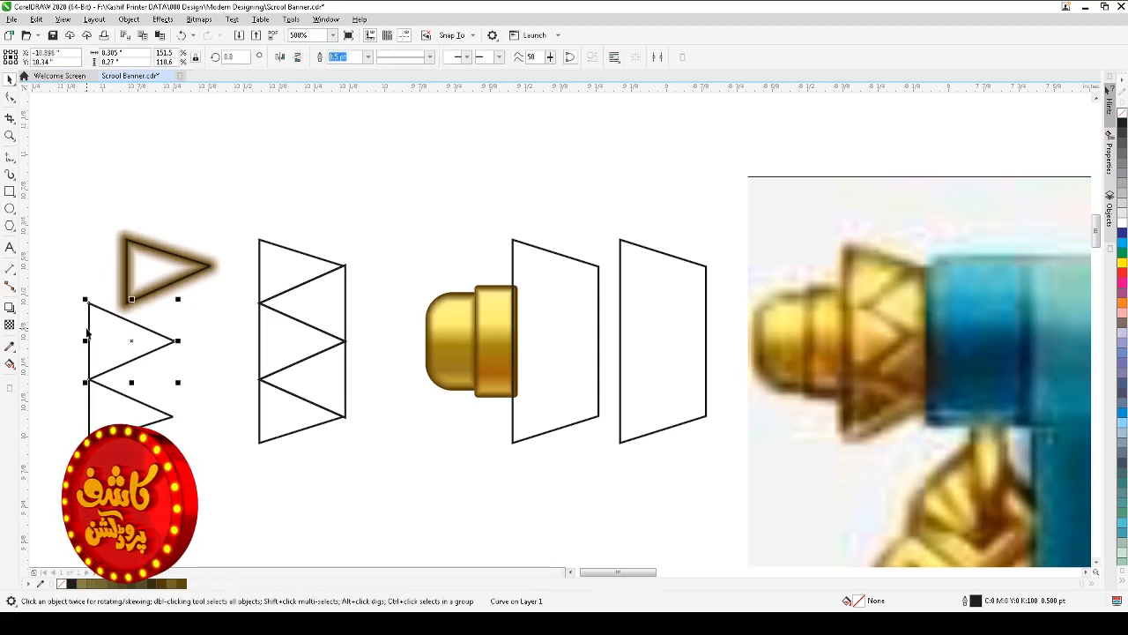
click(10, 307)
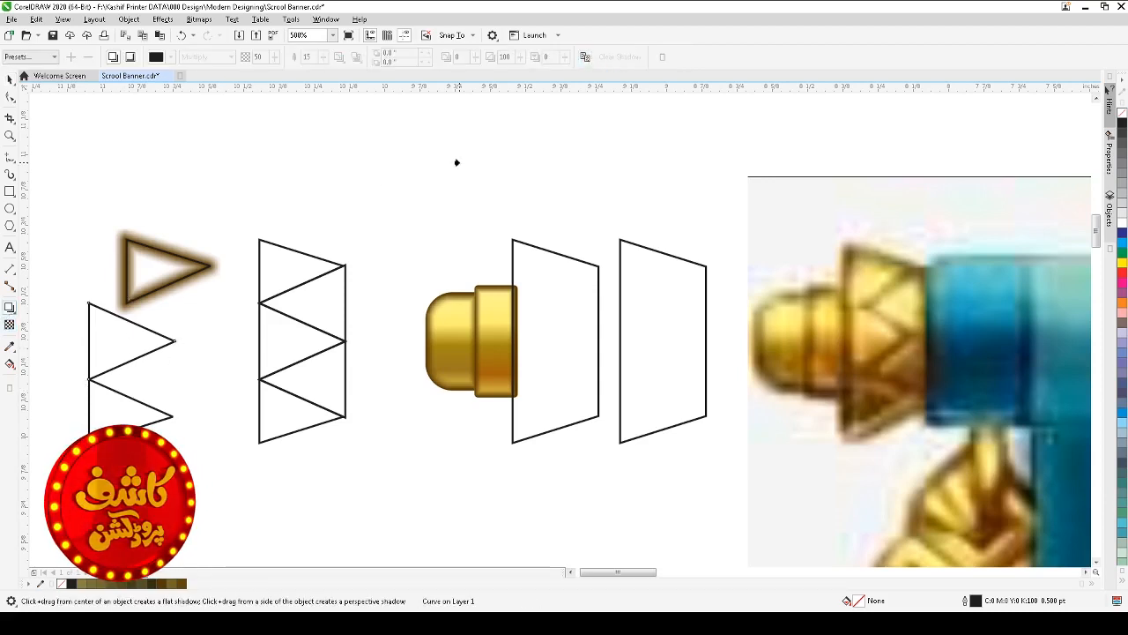
click(198, 271)
key(space)
click(115, 421)
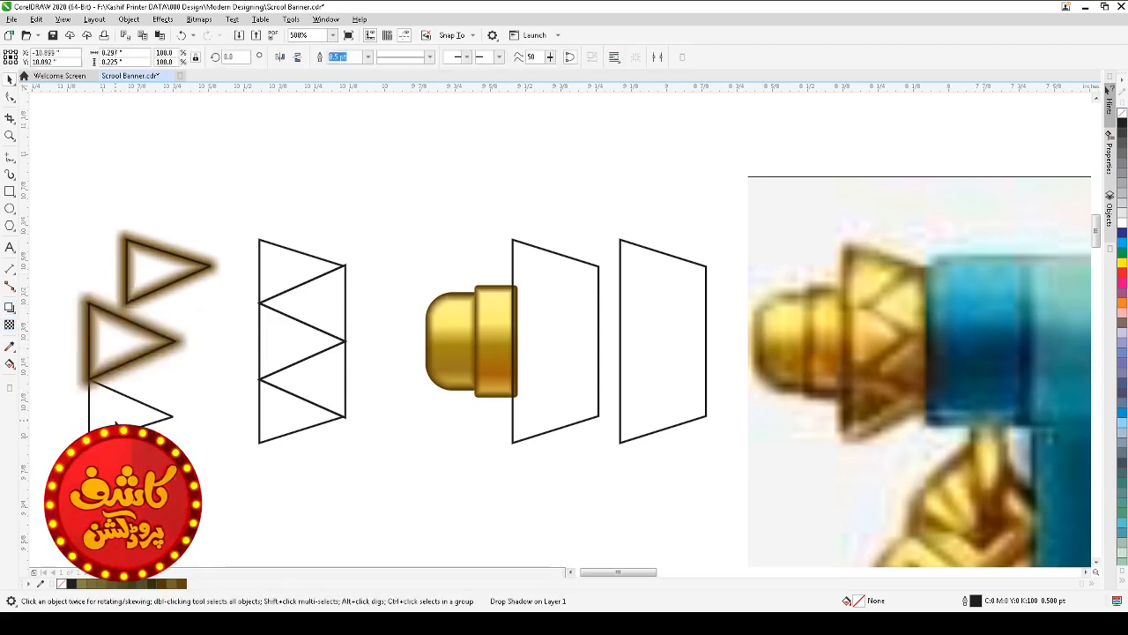
click(10, 306)
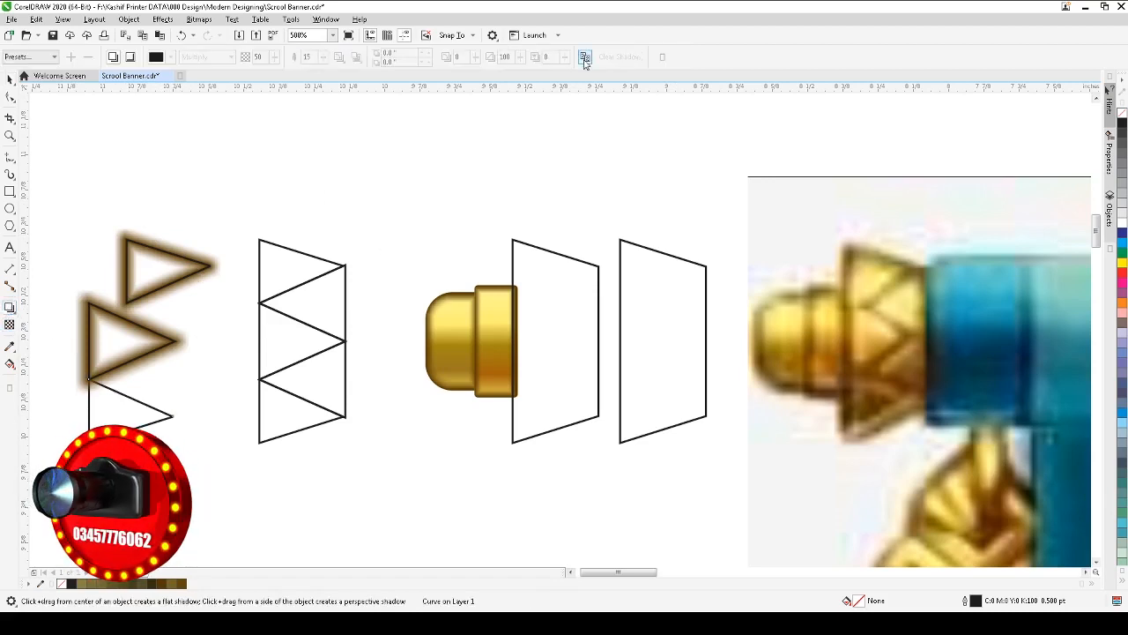
drag(137, 377, 189, 394)
key(space)
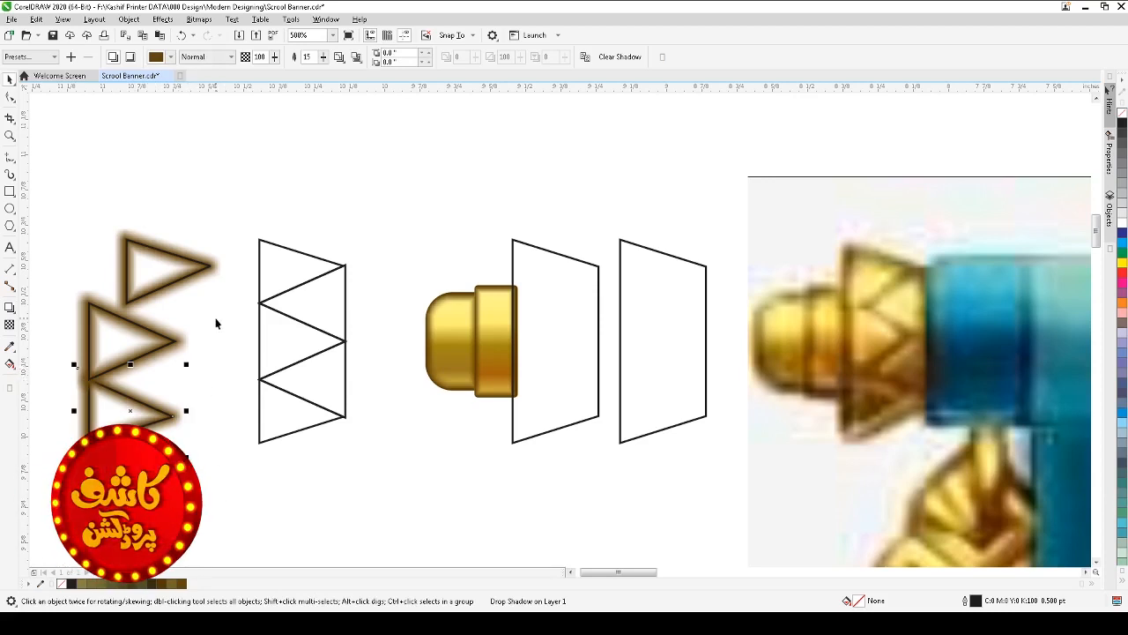
- Apply the copied brown drop shadow to the two left-pointing triangles in the interlocking triangle set
click(330, 320)
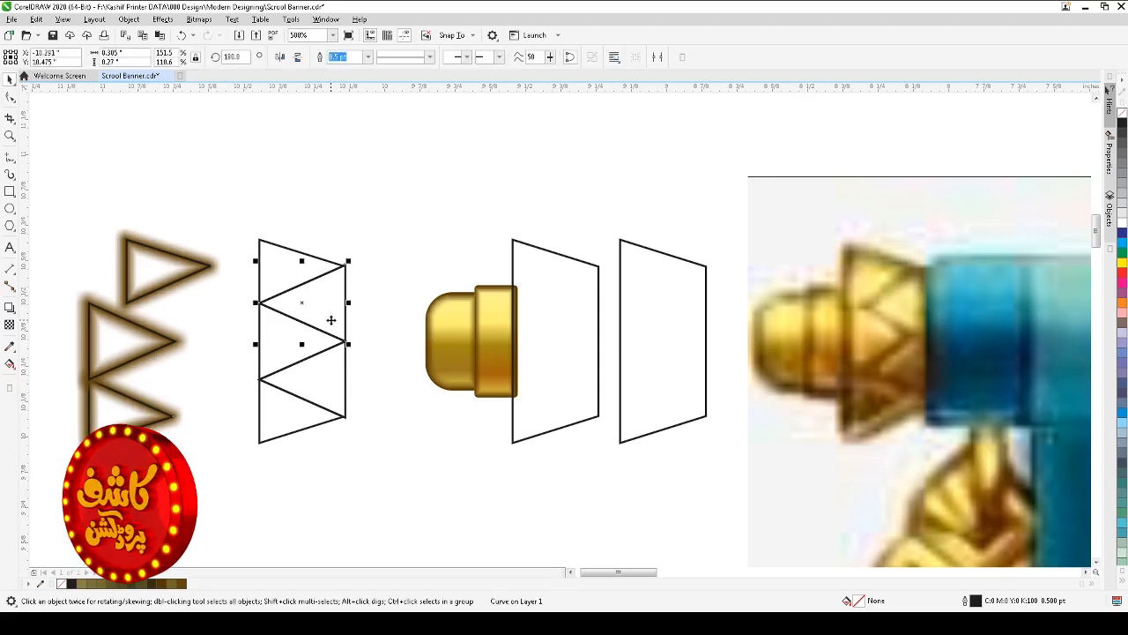
click(9, 308)
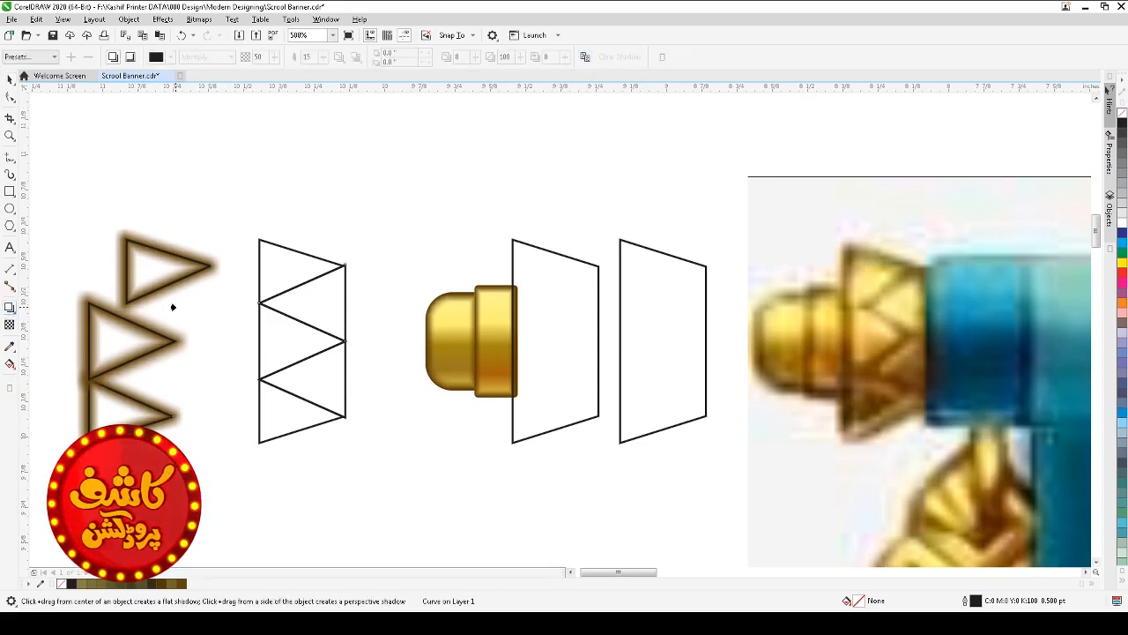
click(177, 323)
click(318, 393)
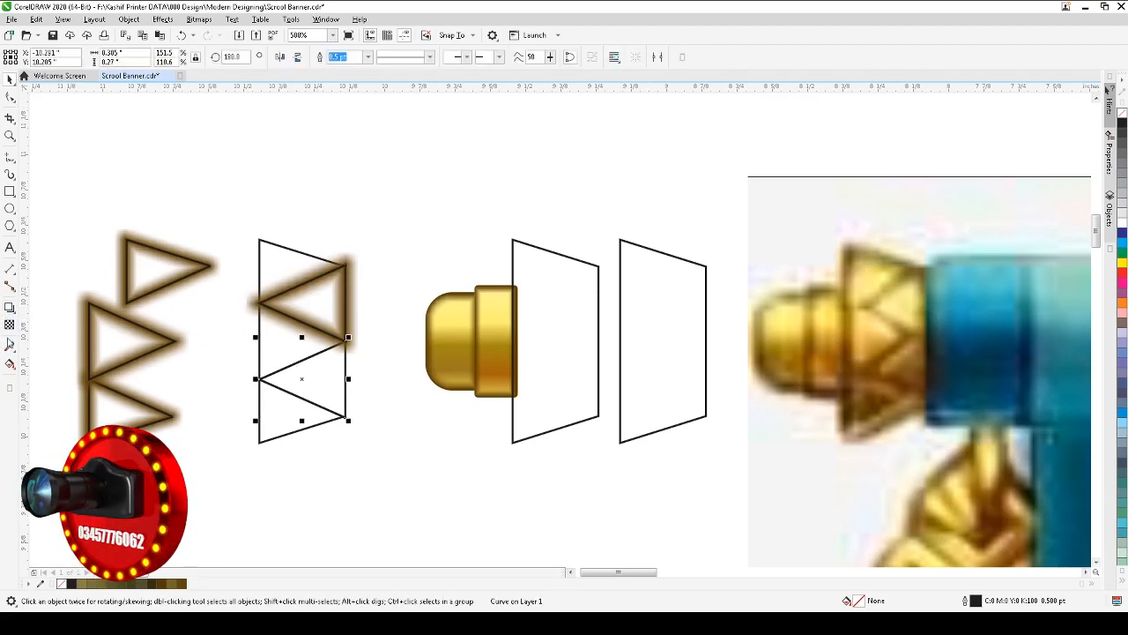
click(10, 307)
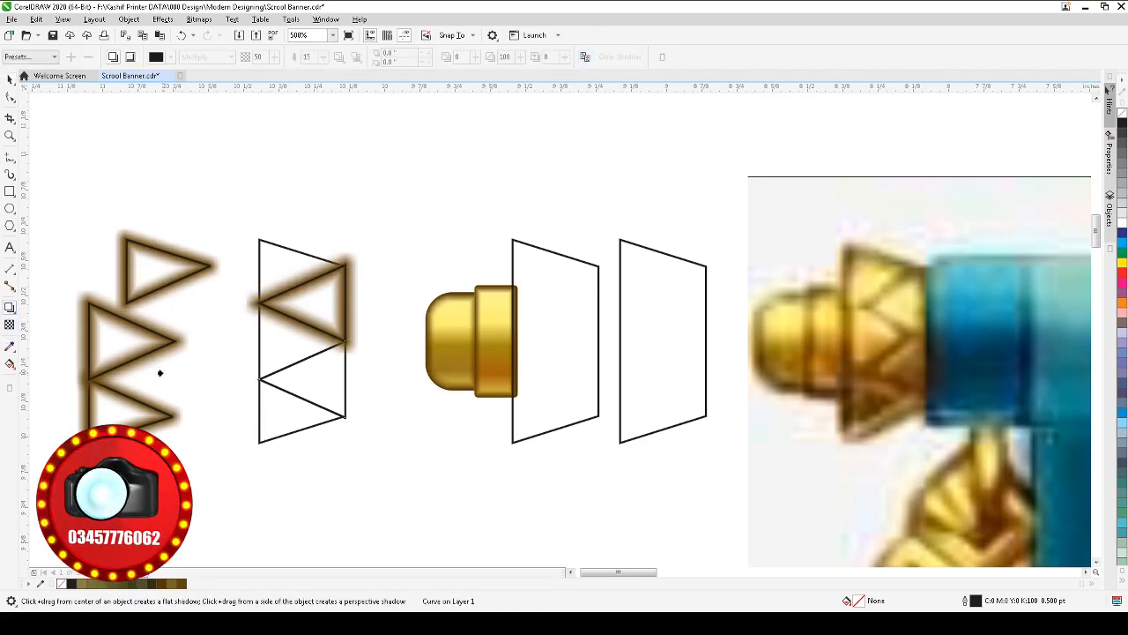
click(157, 307)
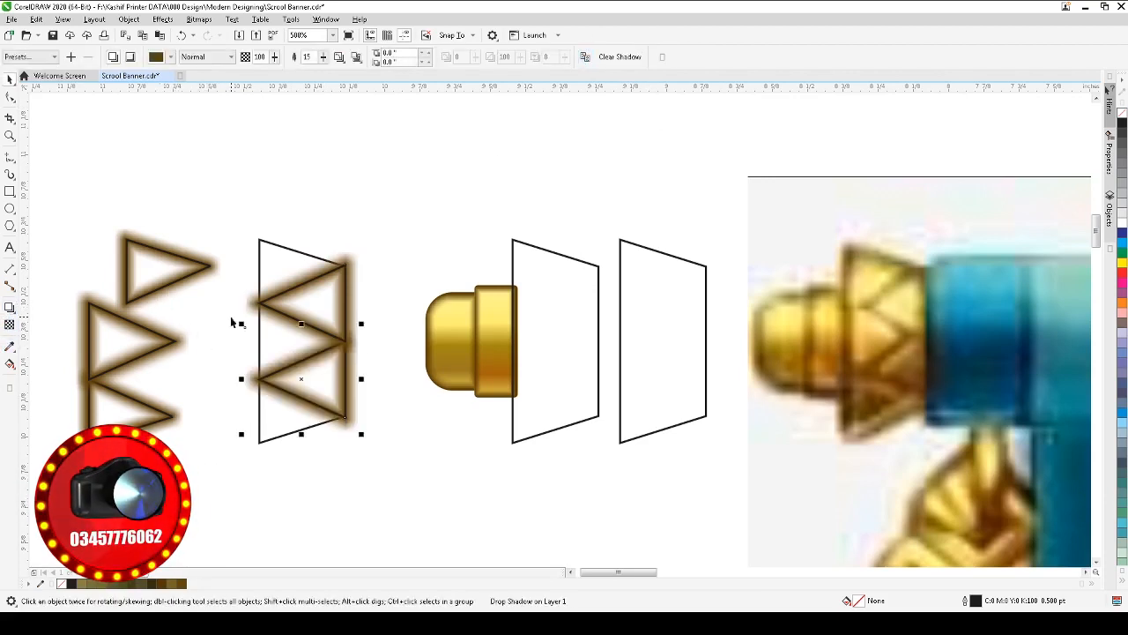
click(207, 153)
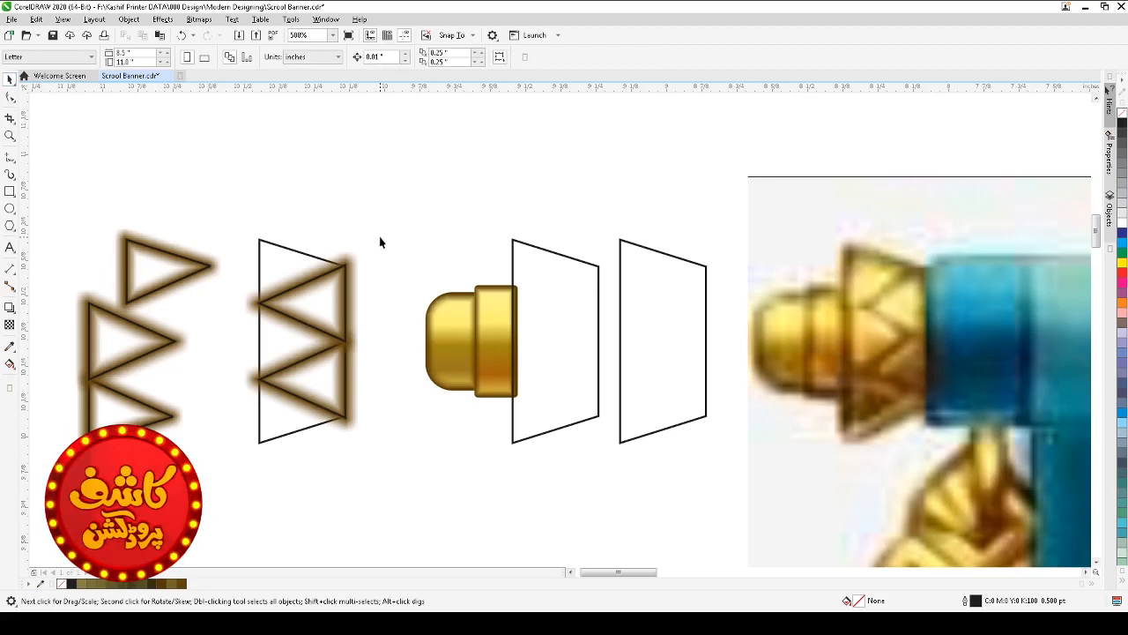
- Break the drop shadows apart from the two left-pointing triangles
click(357, 260)
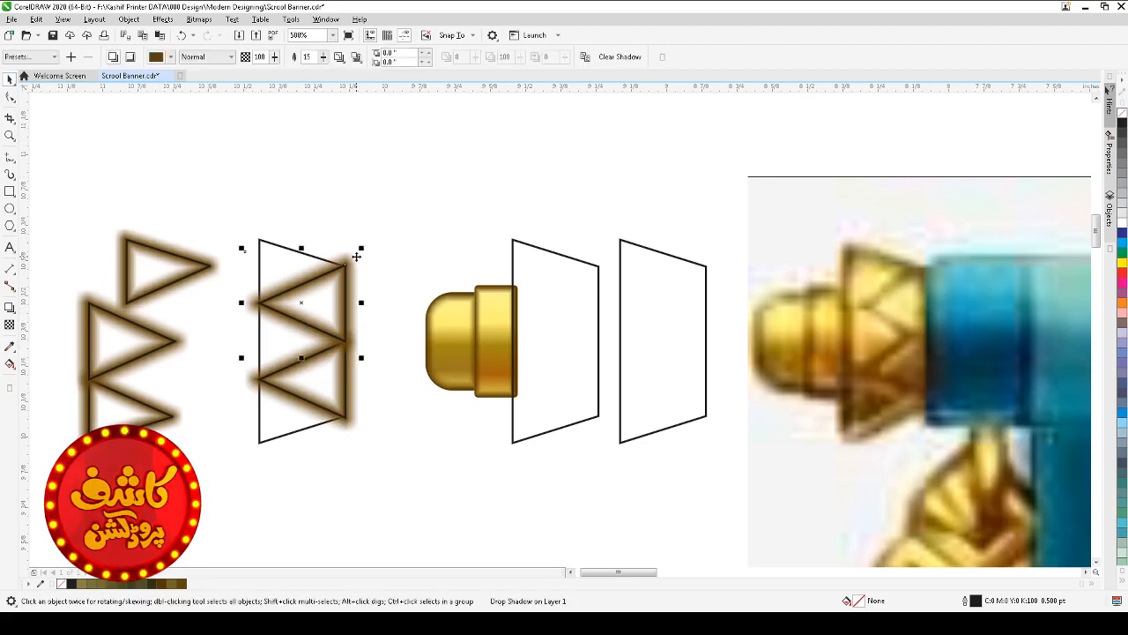
right_click(357, 259)
click(392, 264)
right_click(354, 375)
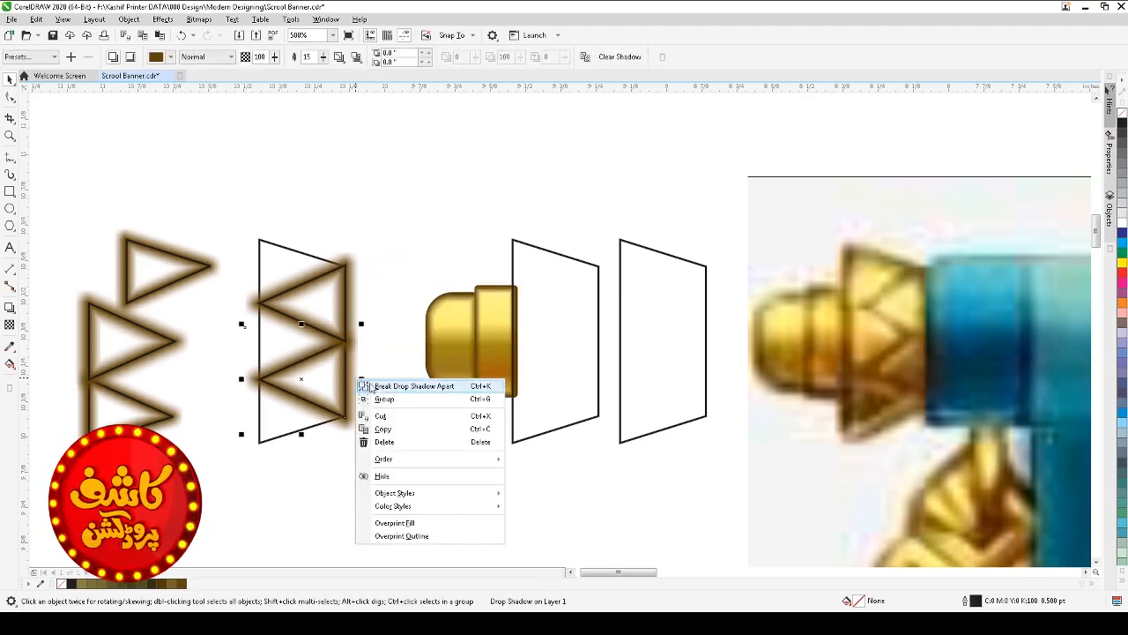
click(388, 382)
- PowerClip the detached lower shadow inside the lower left-pointing triangle
click(356, 408)
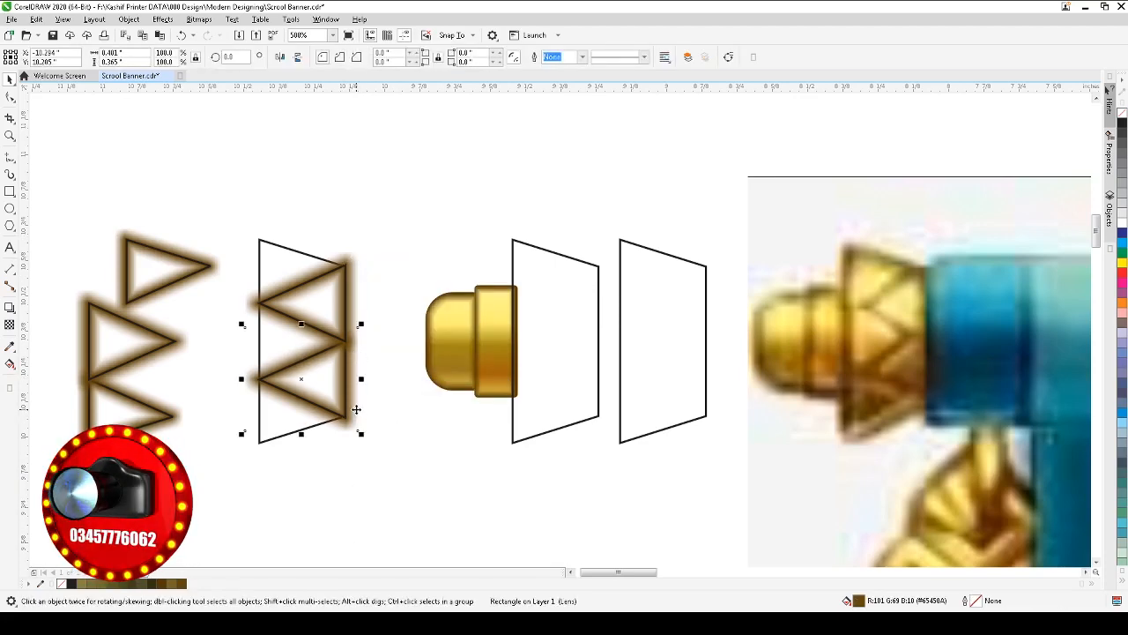
click(129, 19)
mouse_move(220, 62)
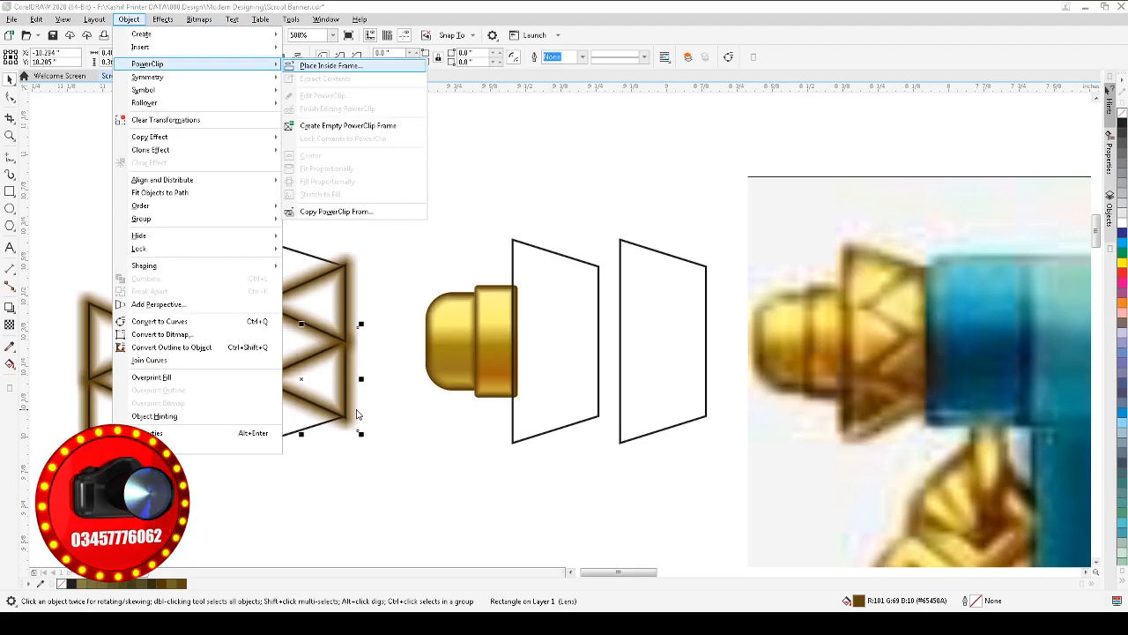
click(321, 64)
click(337, 393)
- PowerClip the detached upper shadow inside the upper left-pointing triangle
click(349, 321)
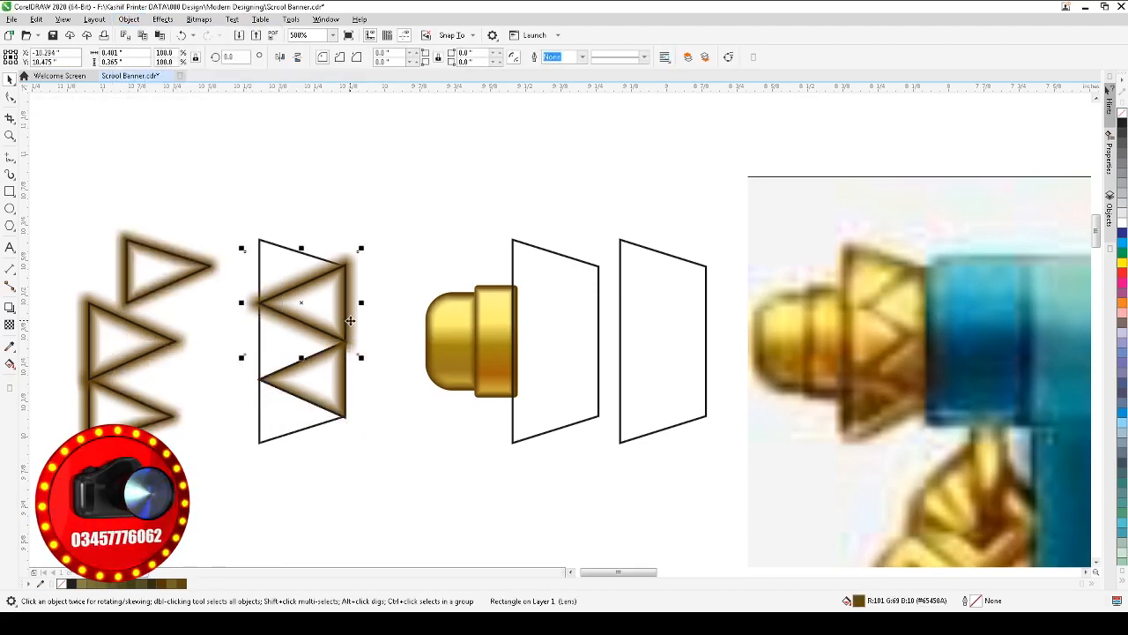
key(alt+j)
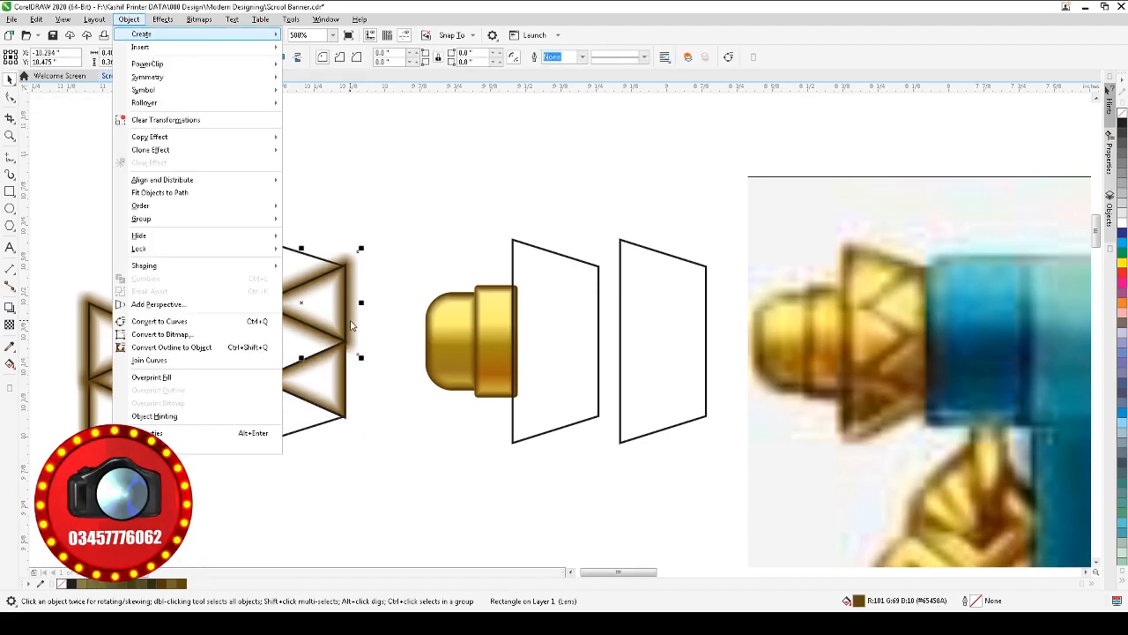
key(w)
key(Return)
click(346, 324)
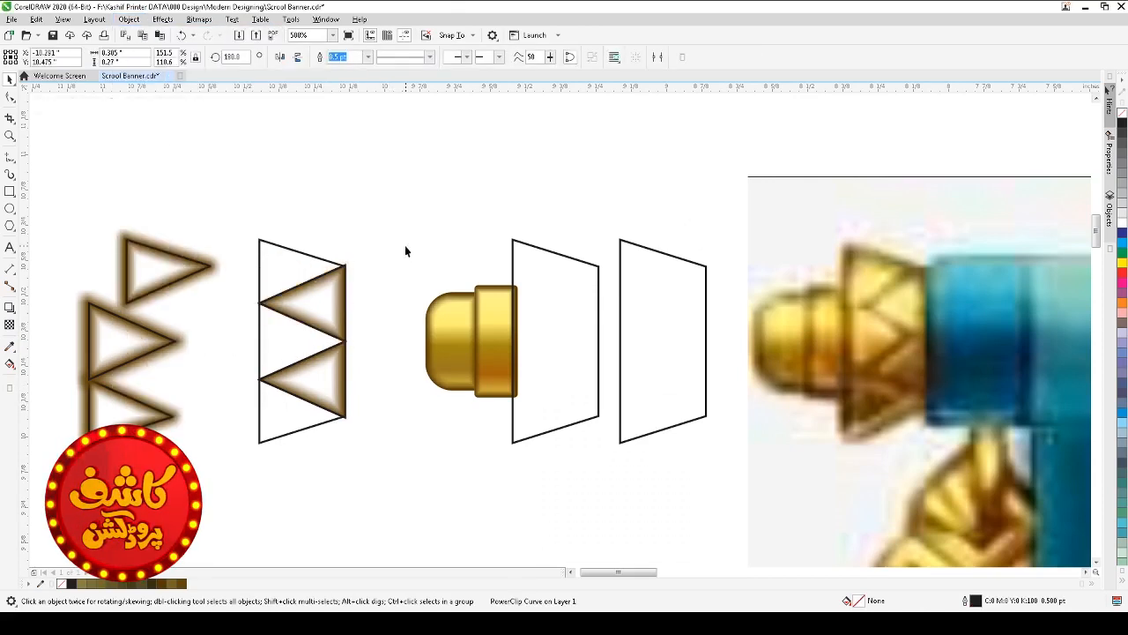
- Break the drop shadows apart from the three separate right-pointing triangle copies
right_click(166, 298)
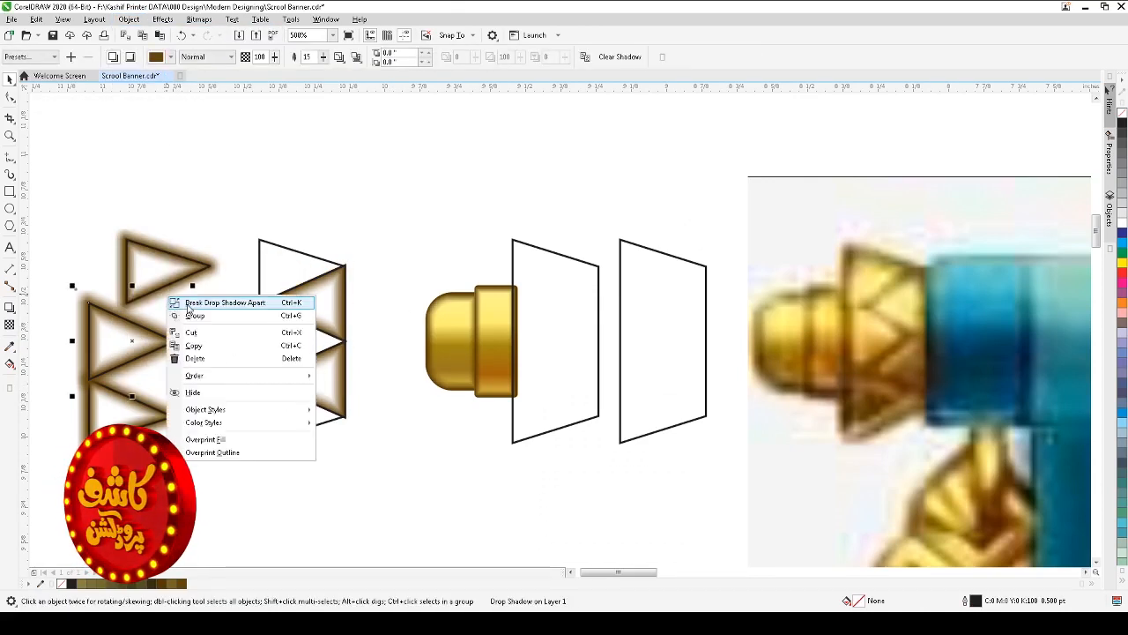
click(186, 297)
right_click(179, 247)
click(211, 255)
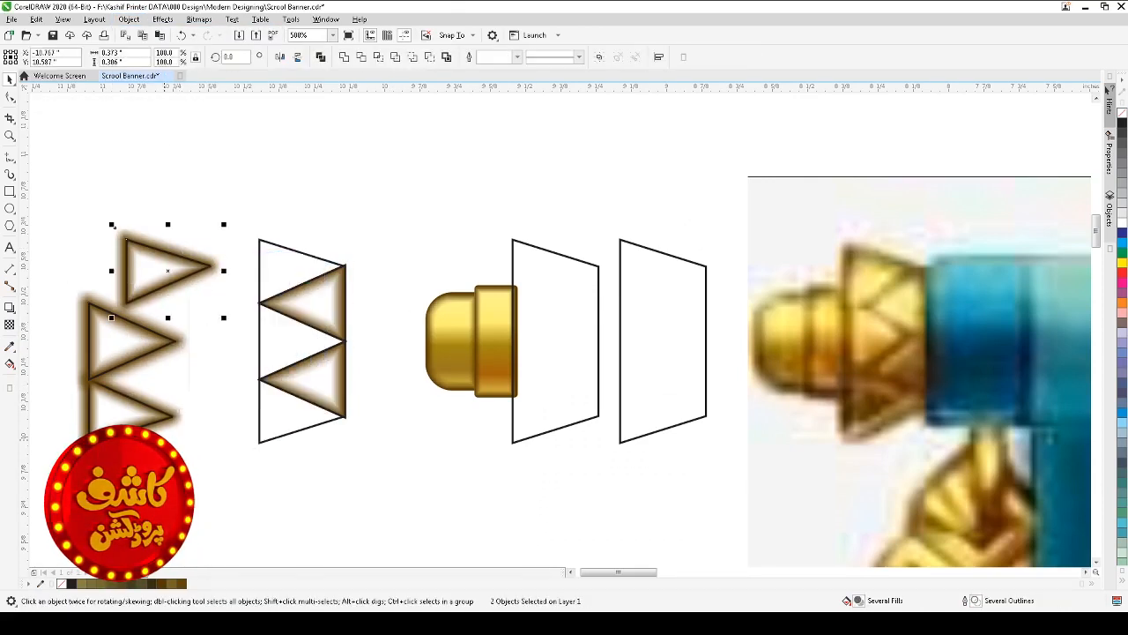
right_click(168, 434)
click(214, 442)
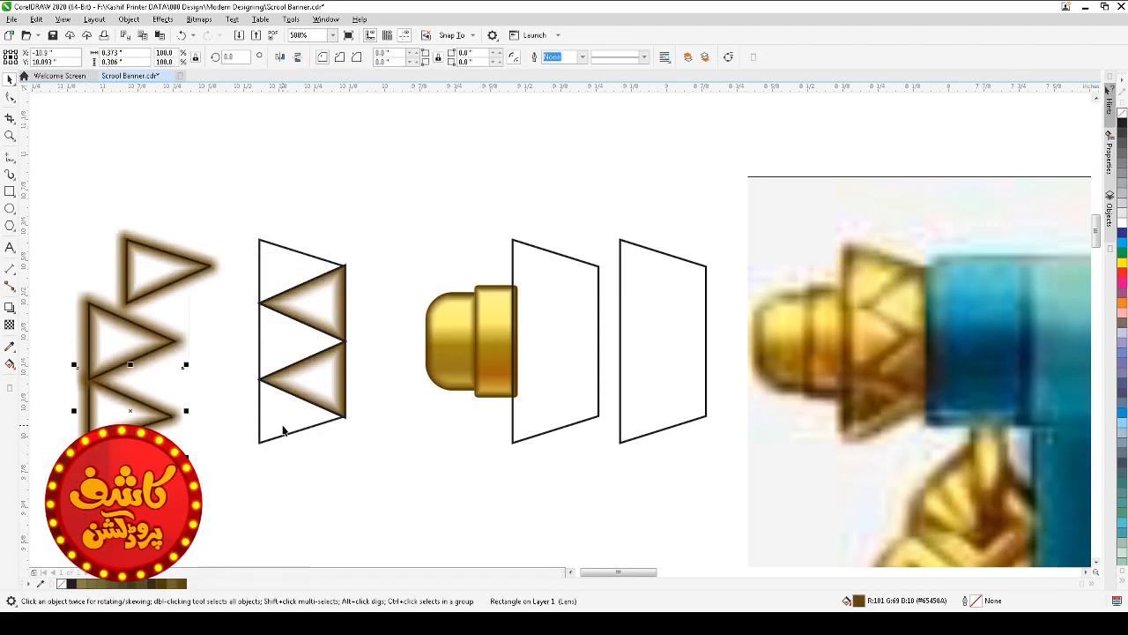
- Centre the detached bottom shadow on the set's bottom triangle and PowerClip it inside that triangle
key(c)
click(348, 474)
click(318, 433)
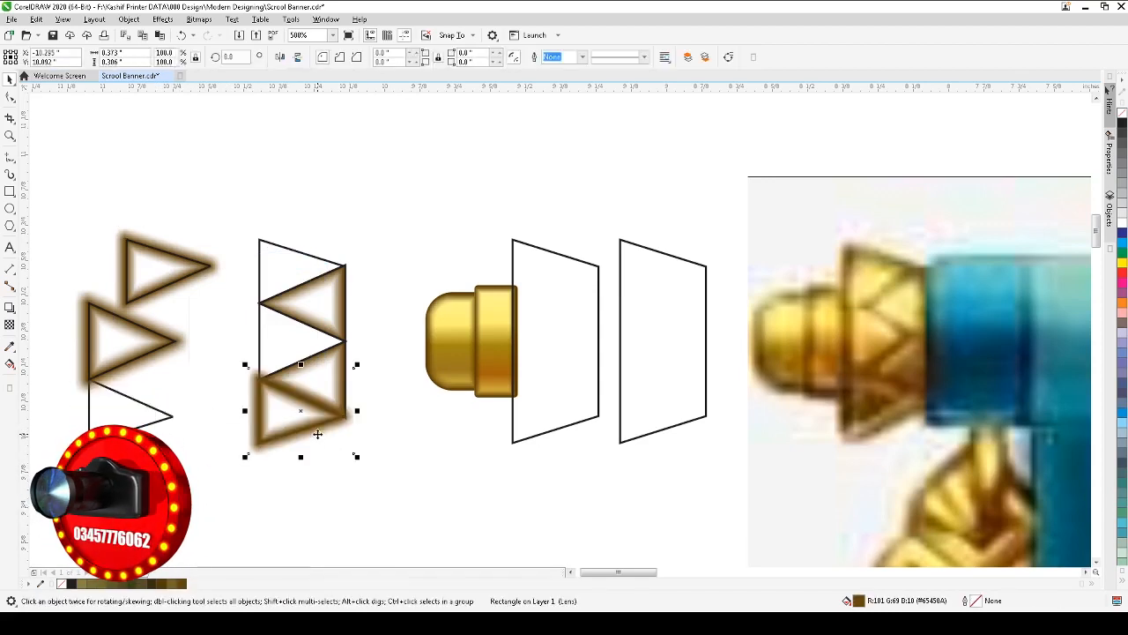
key(alt+j)
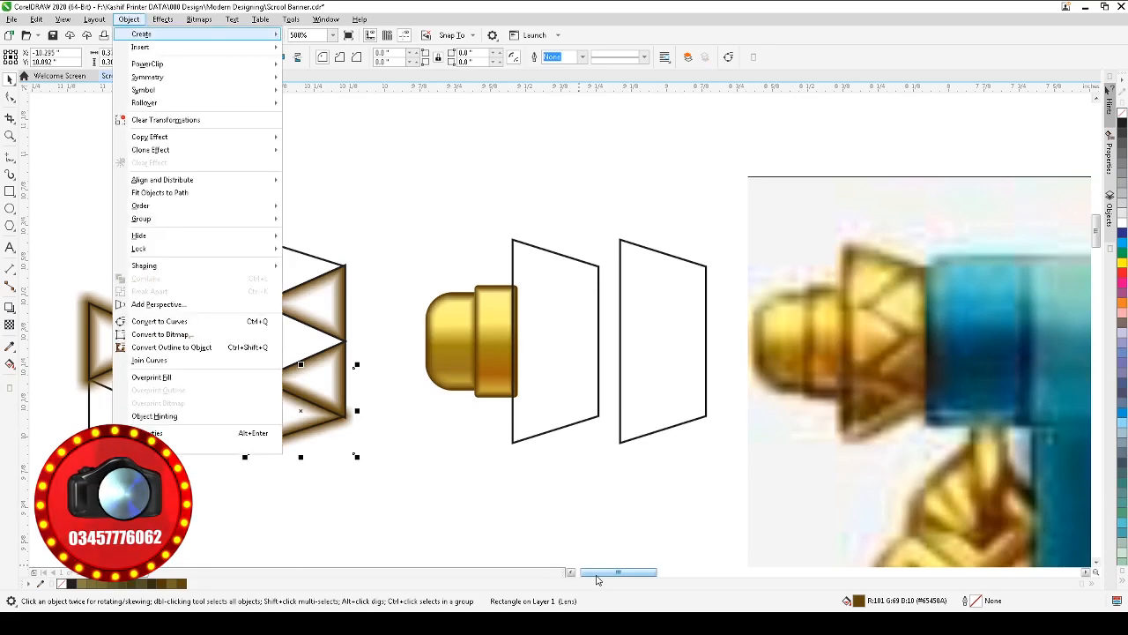
key(w)
key(Return)
click(339, 419)
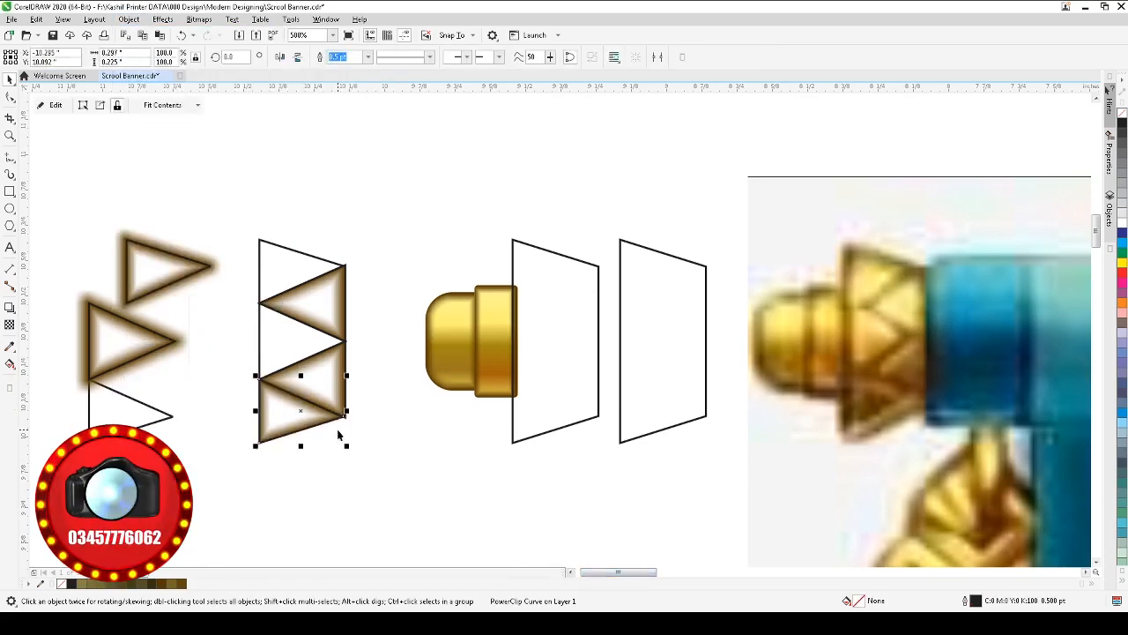
- Centre the detached middle shadow on the set's middle right-pointing triangle and PowerClip it inside that triangle
click(141, 367)
shift+click(268, 346)
key(c)
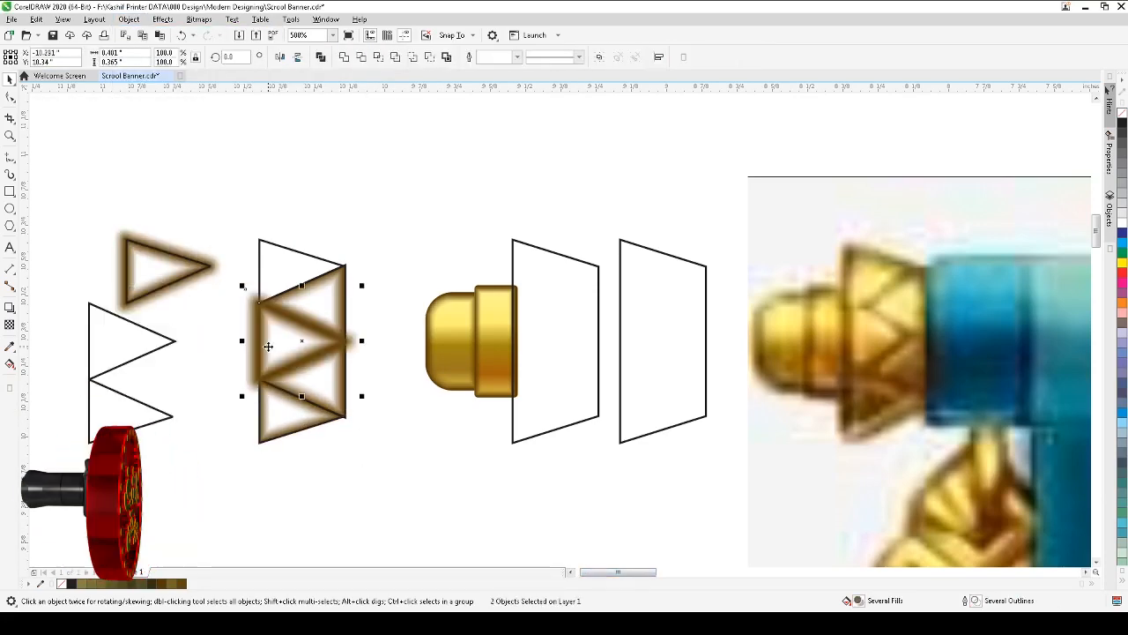
click(234, 423)
click(249, 368)
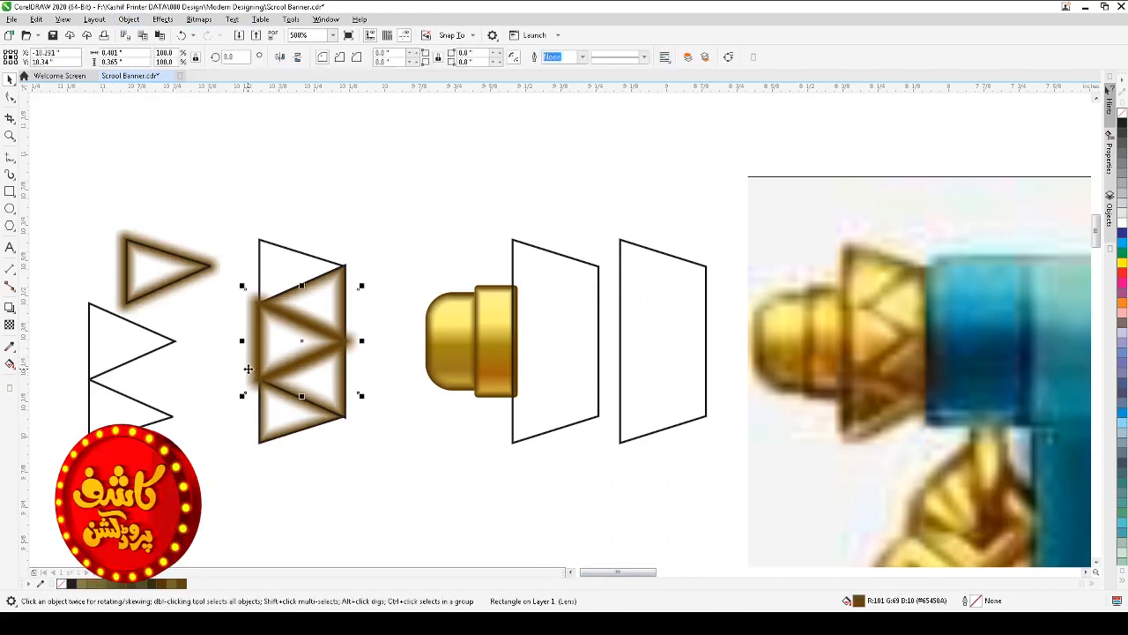
key(alt+j)
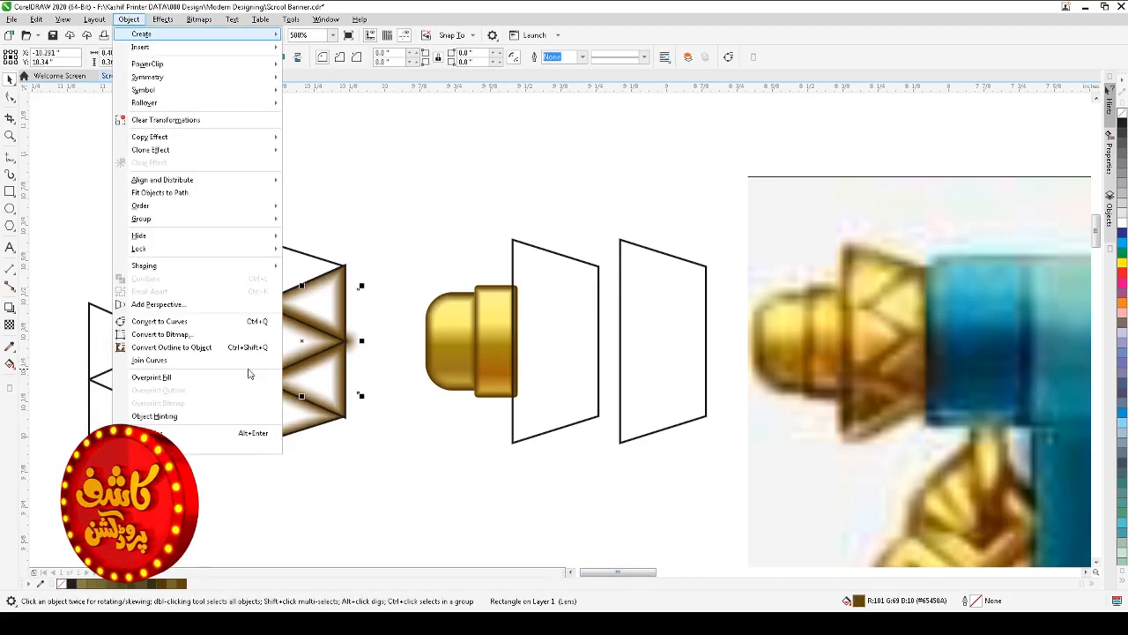
key(w)
key(Return)
click(291, 323)
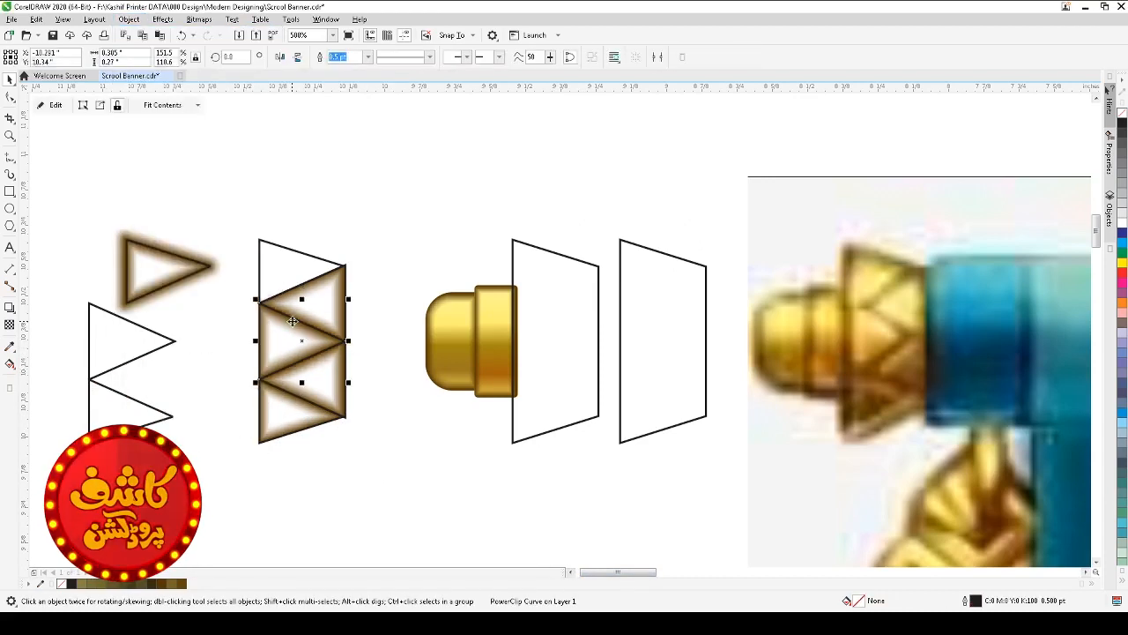
- Centre the detached top shadow on the set's top triangle and PowerClip it inside that triangle
click(188, 285)
shift+click(274, 270)
key(c)
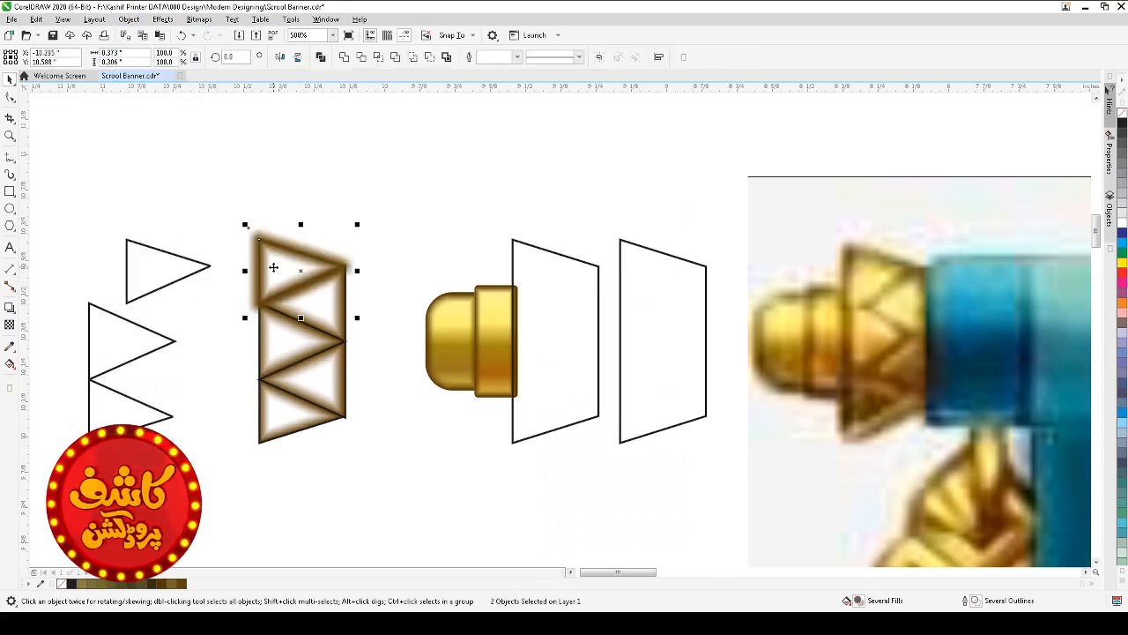
key(Escape)
click(302, 247)
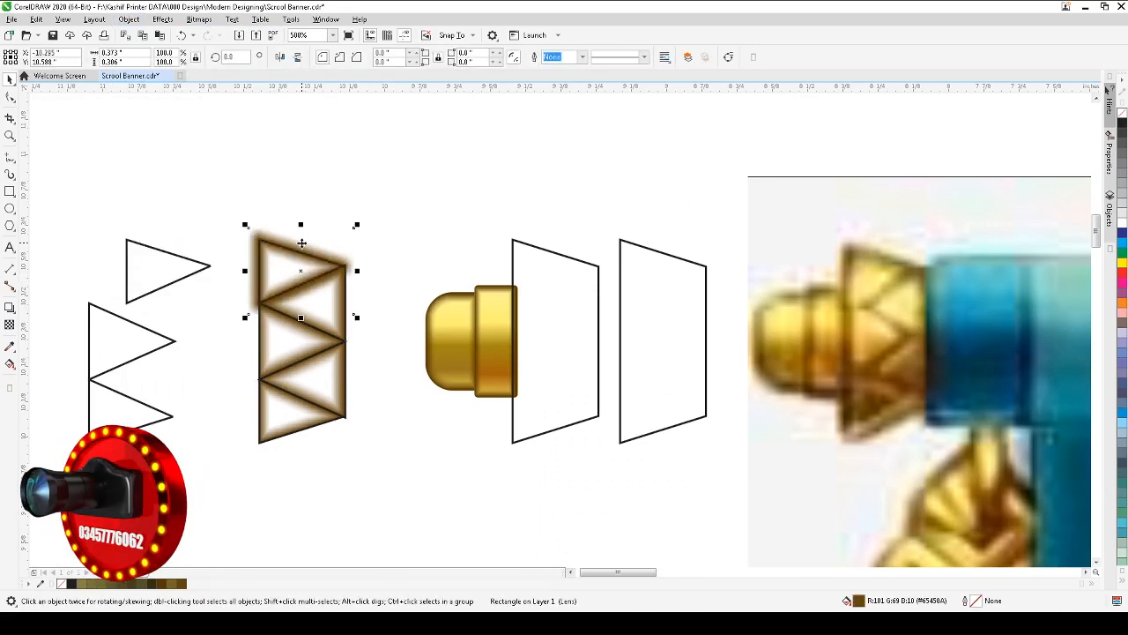
key(alt+j)
key(w)
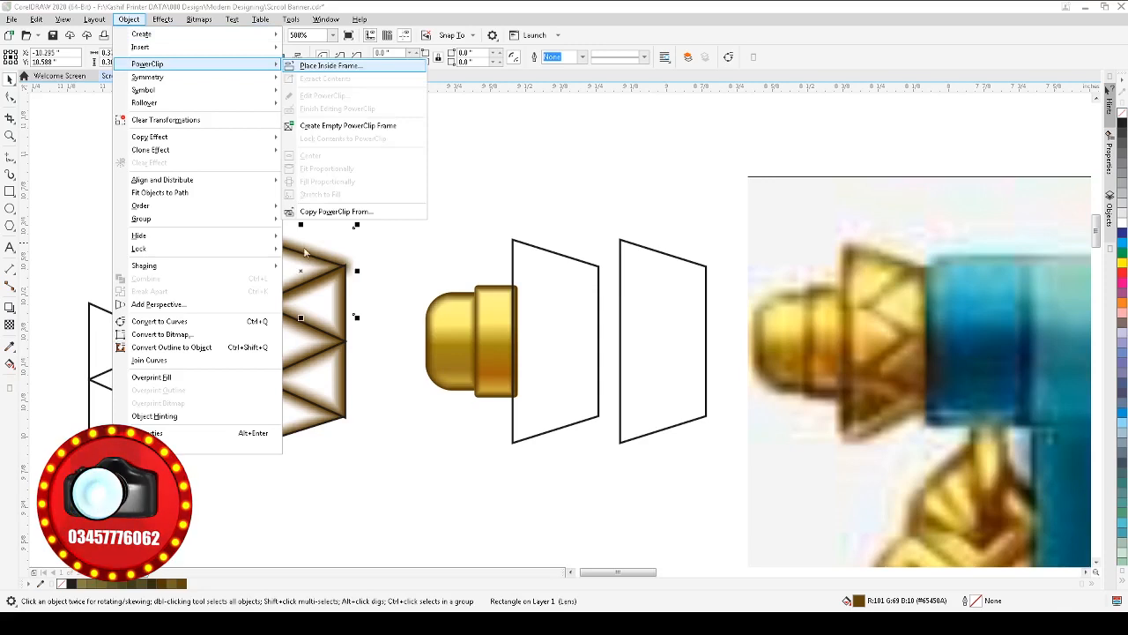
key(Return)
click(308, 265)
key(Escape)
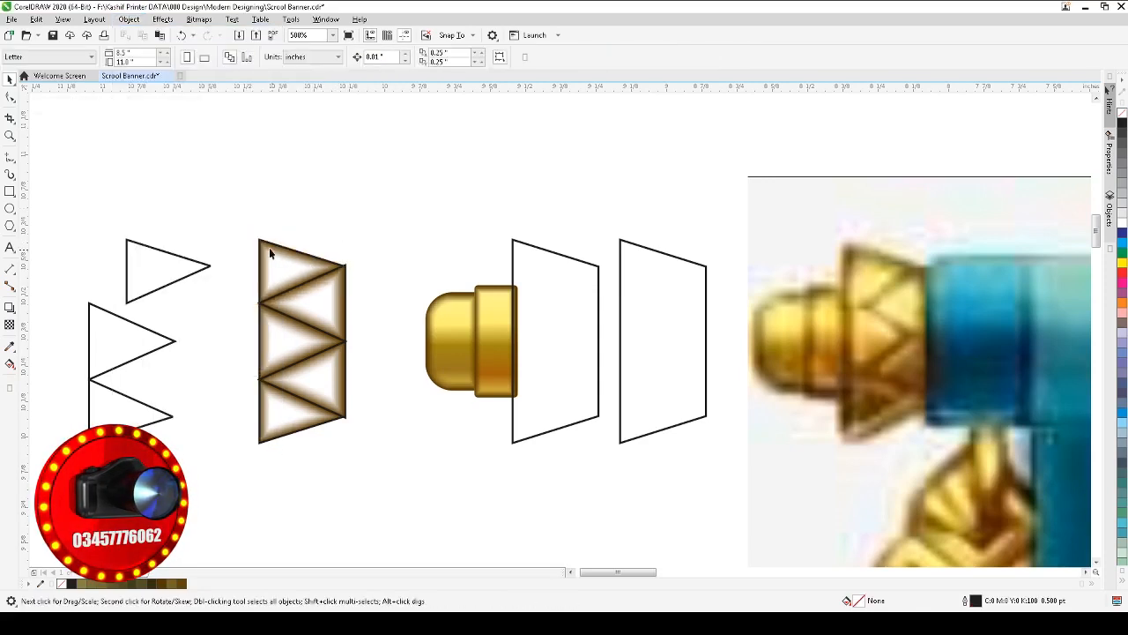
- Remove the outlines from all five shaded triangles in the set
drag(248, 253, 419, 481)
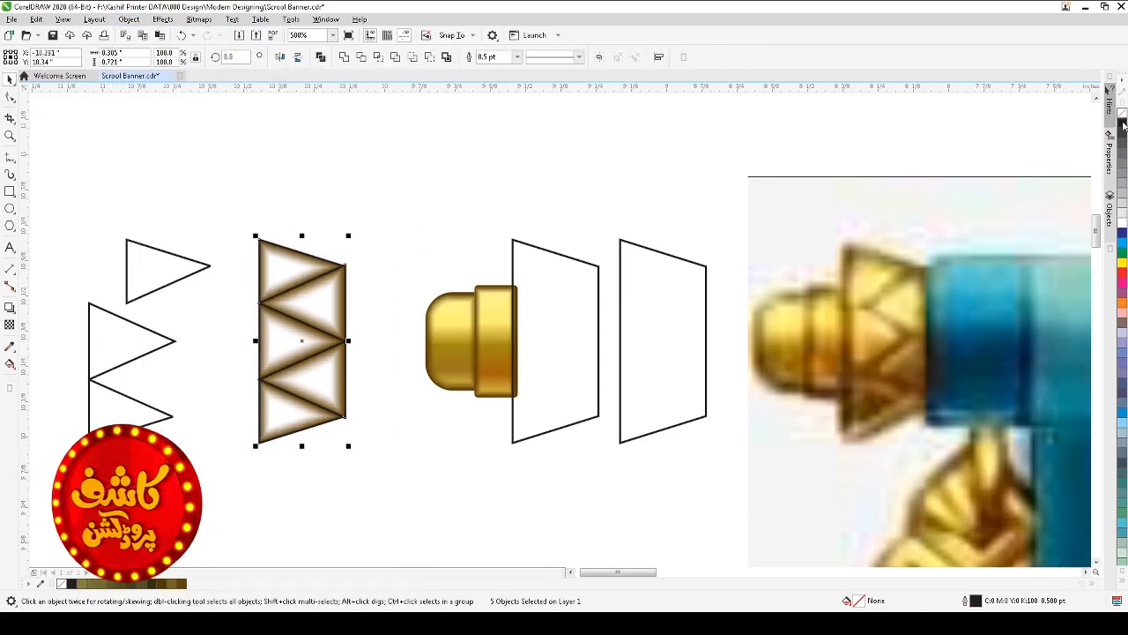
right_click(1124, 119)
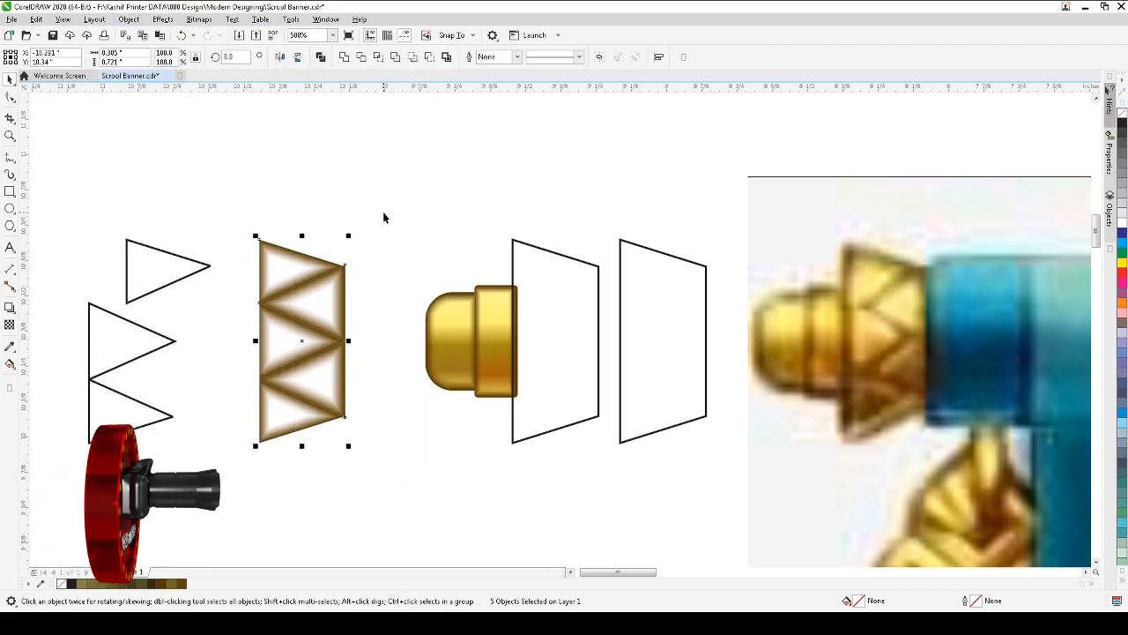
click(373, 309)
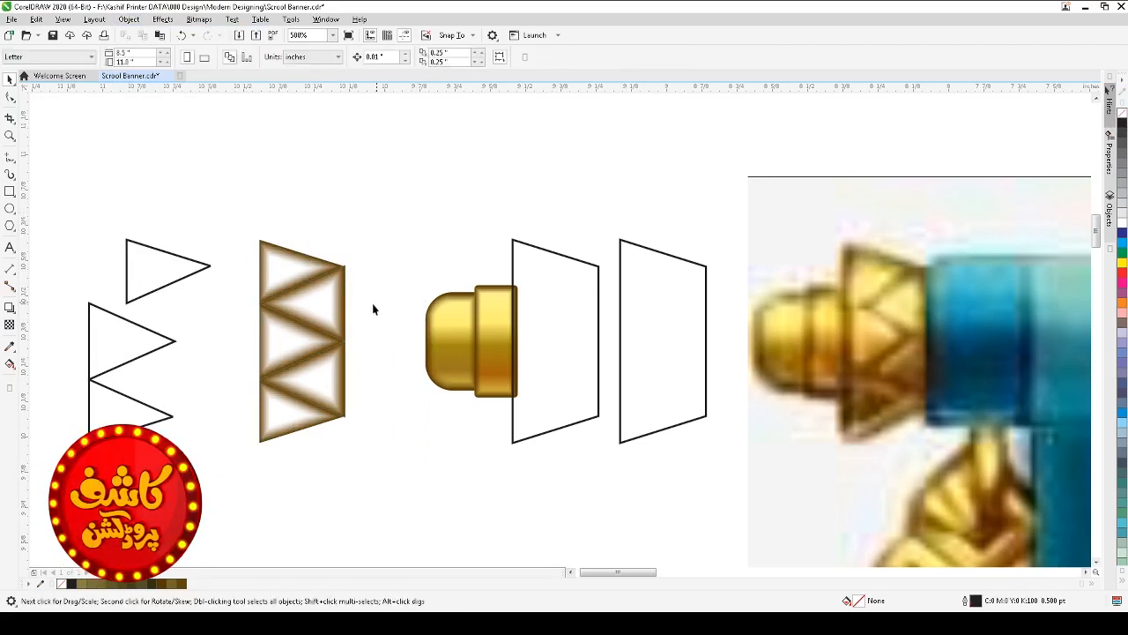
- Group the five shaded triangles and centre the group on the flared outline attached to the gold collar
drag(371, 229, 236, 466)
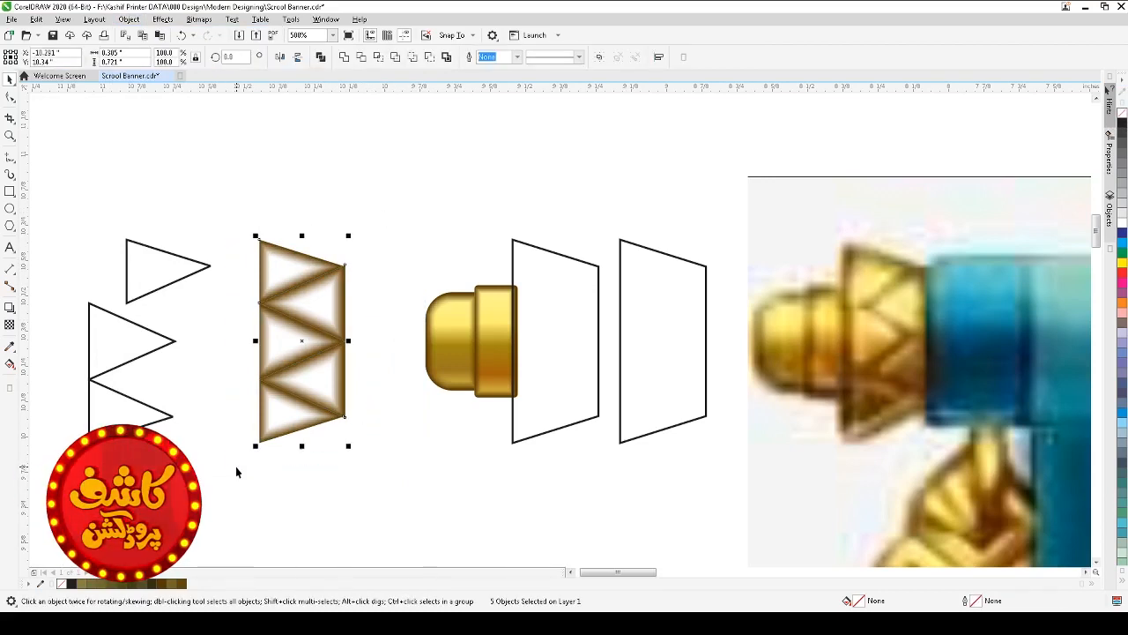
shift+click(601, 353)
key(c)
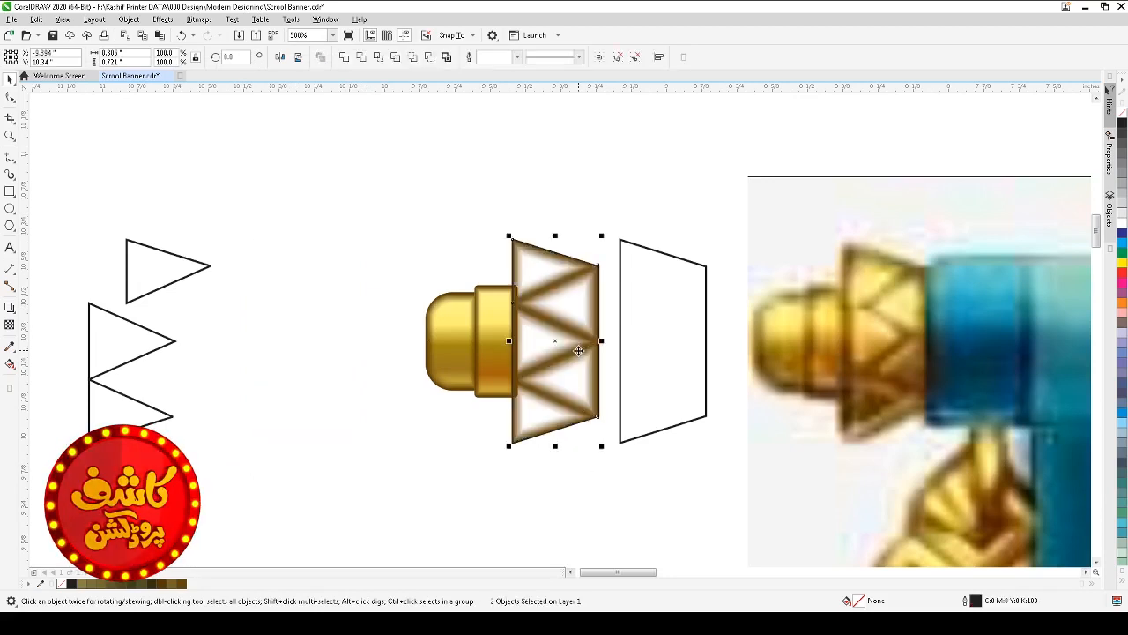
click(568, 219)
click(556, 309)
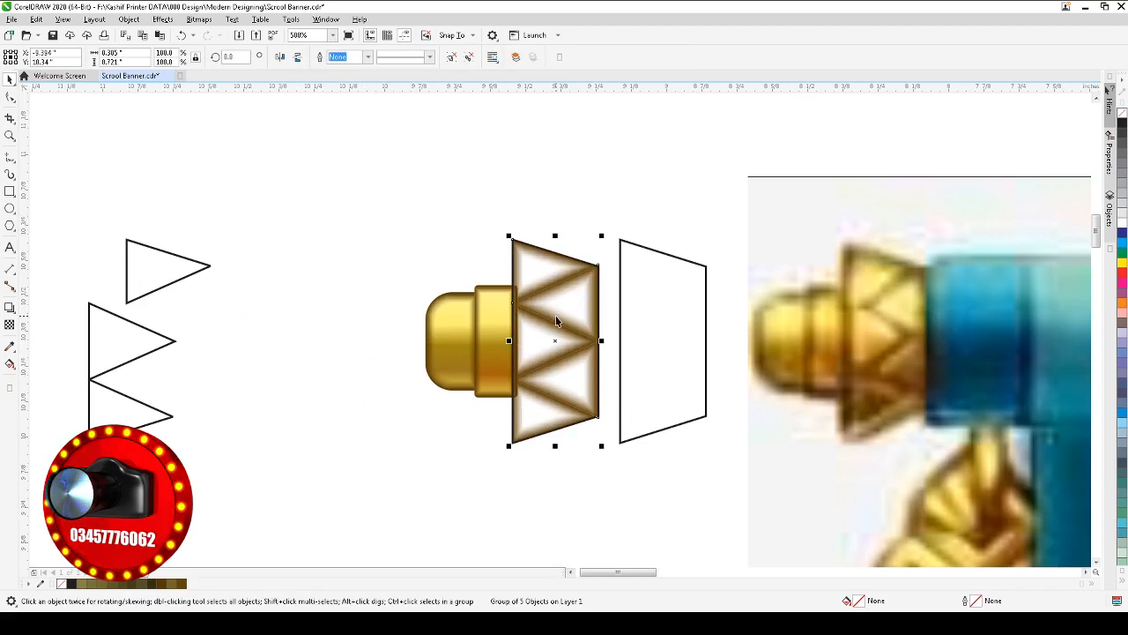
key(alt+j)
key(Down)
key(Down)
key(Right)
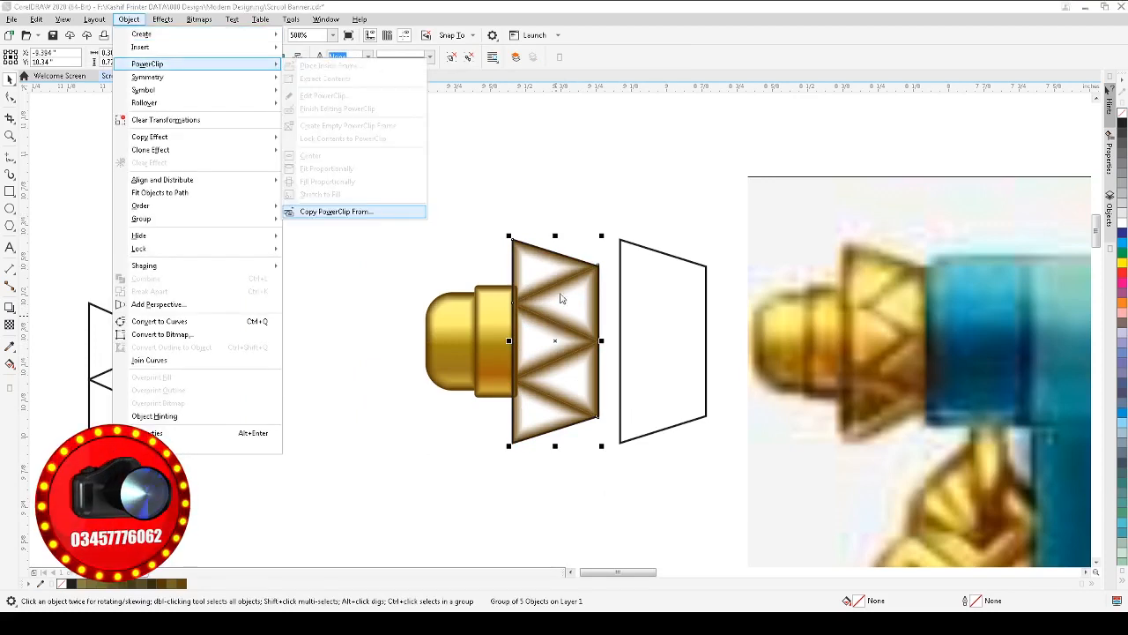
click(559, 271)
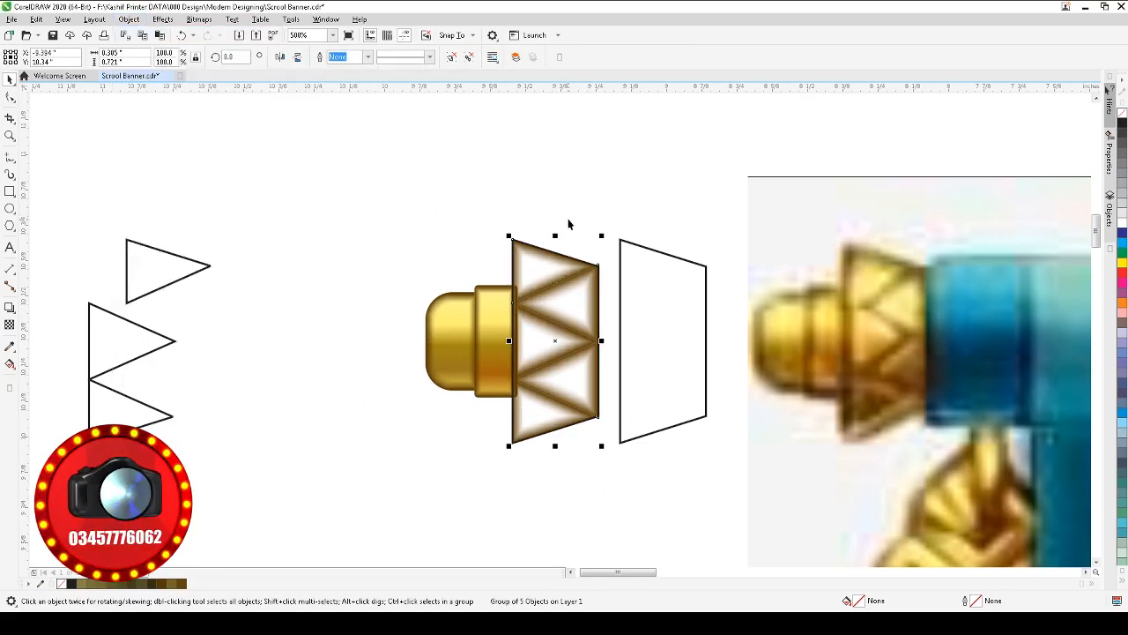
- Move the shaded triangle group off the flared outline into the empty area beside the gold cap, and select the outline
drag(574, 245, 338, 230)
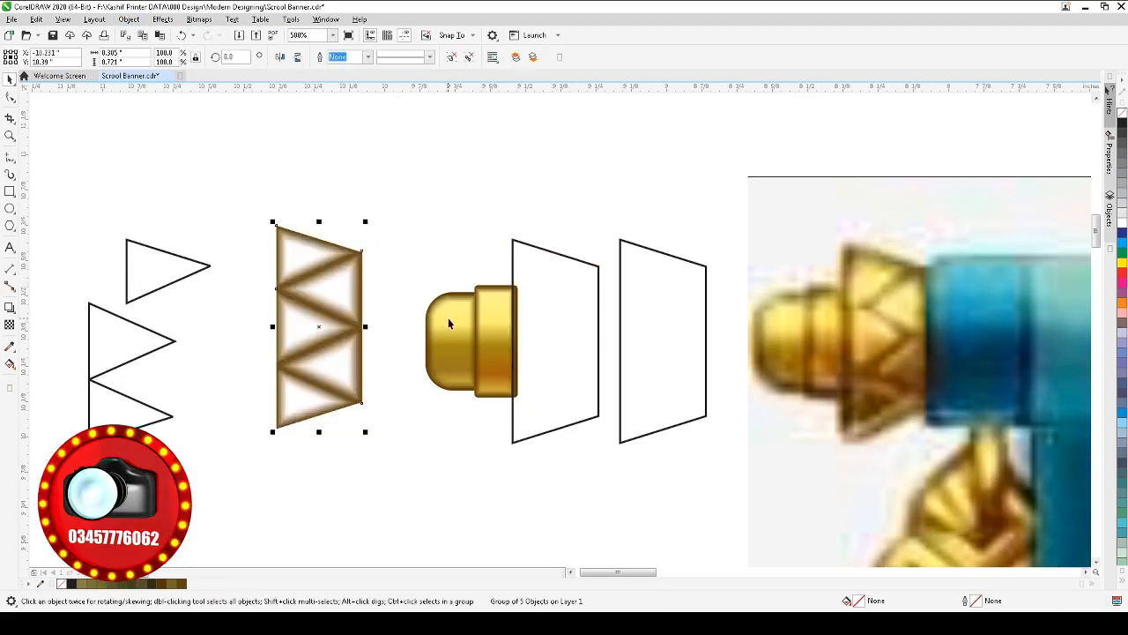
click(574, 378)
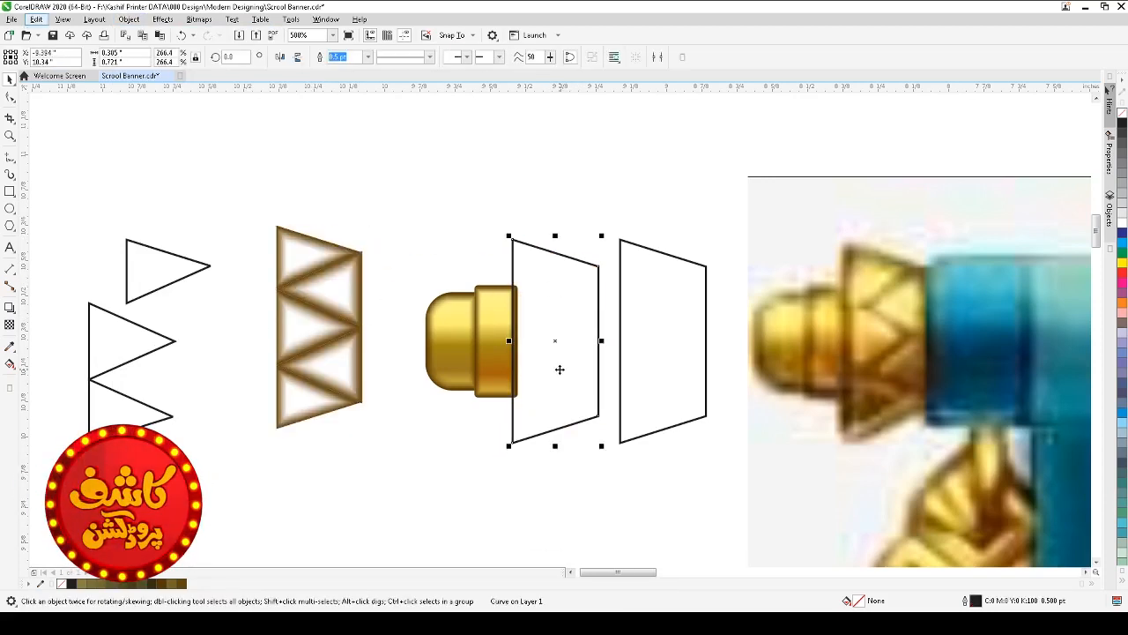
key(alt+e)
click(559, 374)
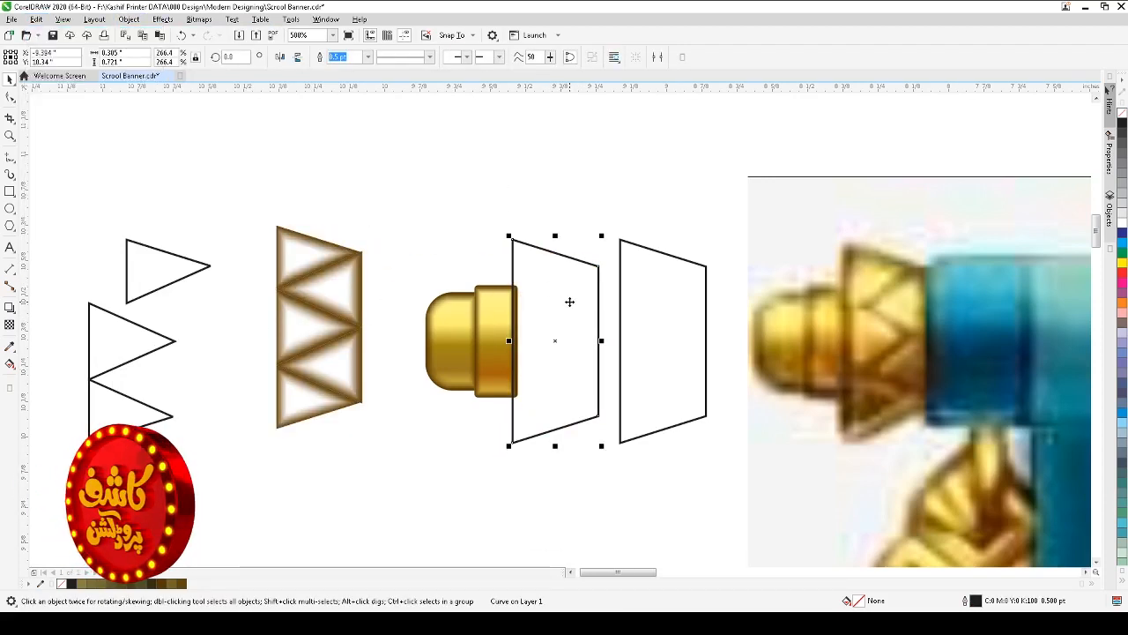
drag(569, 303, 228, 302)
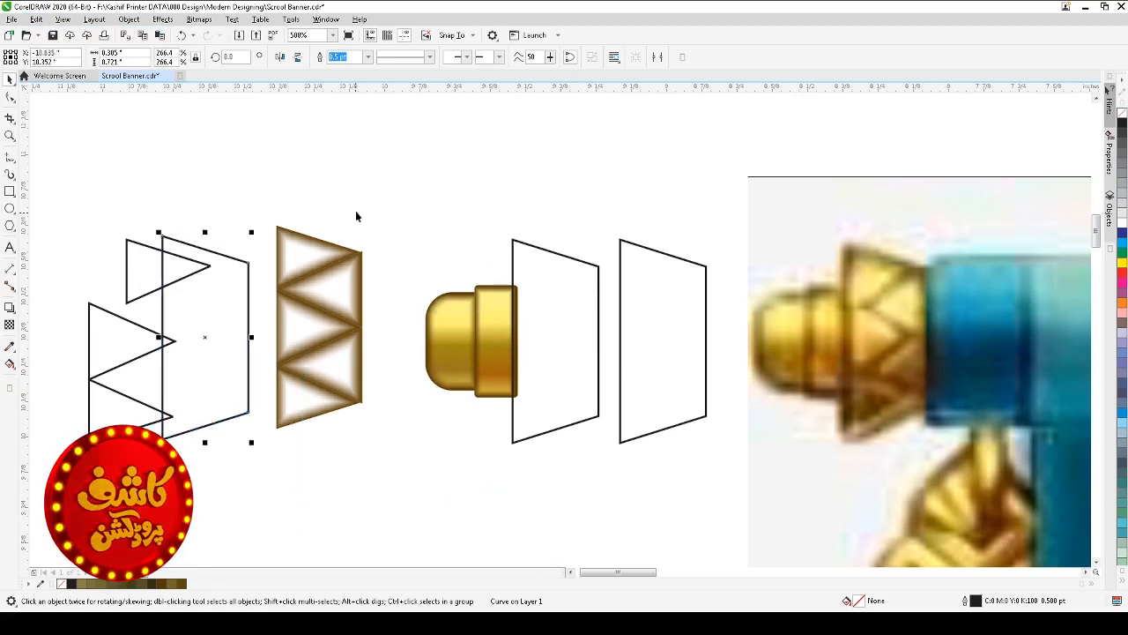
click(389, 209)
drag(299, 430, 301, 428)
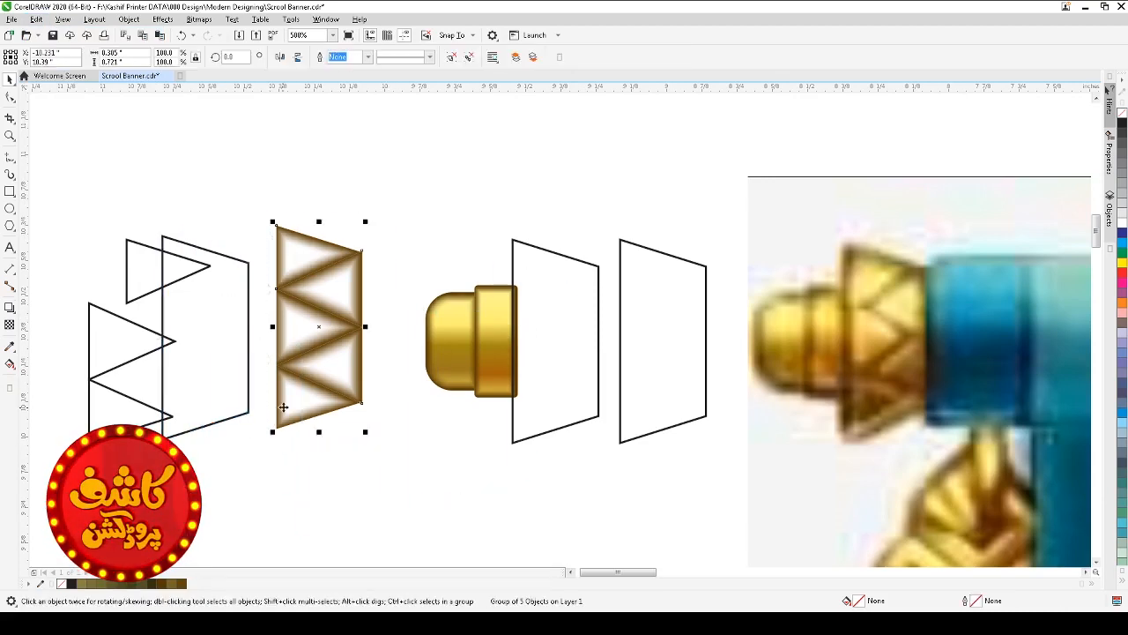
key(ctrl+z)
key(ctrl+z)
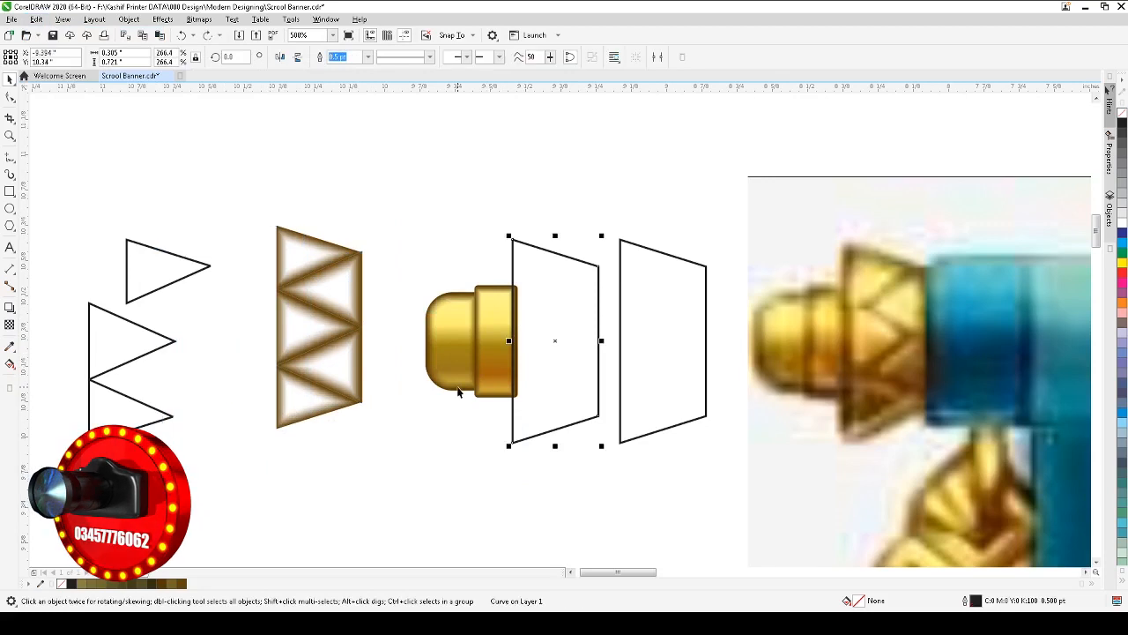
- Copy only the fill property from the gold collar onto the flared outline attached to it
click(402, 470)
click(360, 391)
click(556, 368)
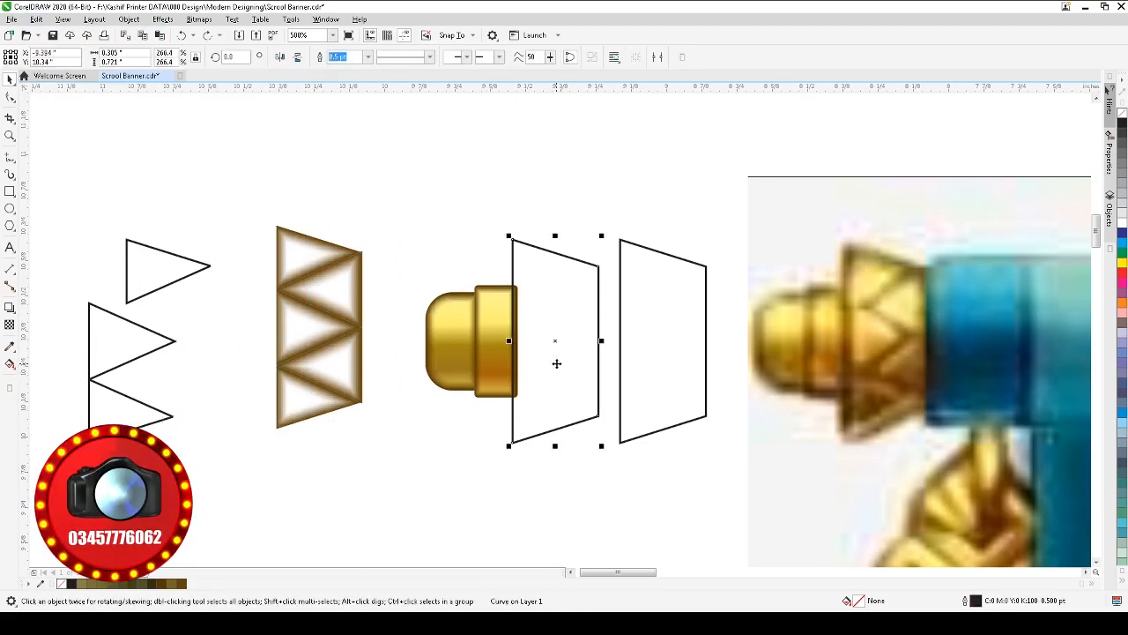
key(alt+e)
key(m)
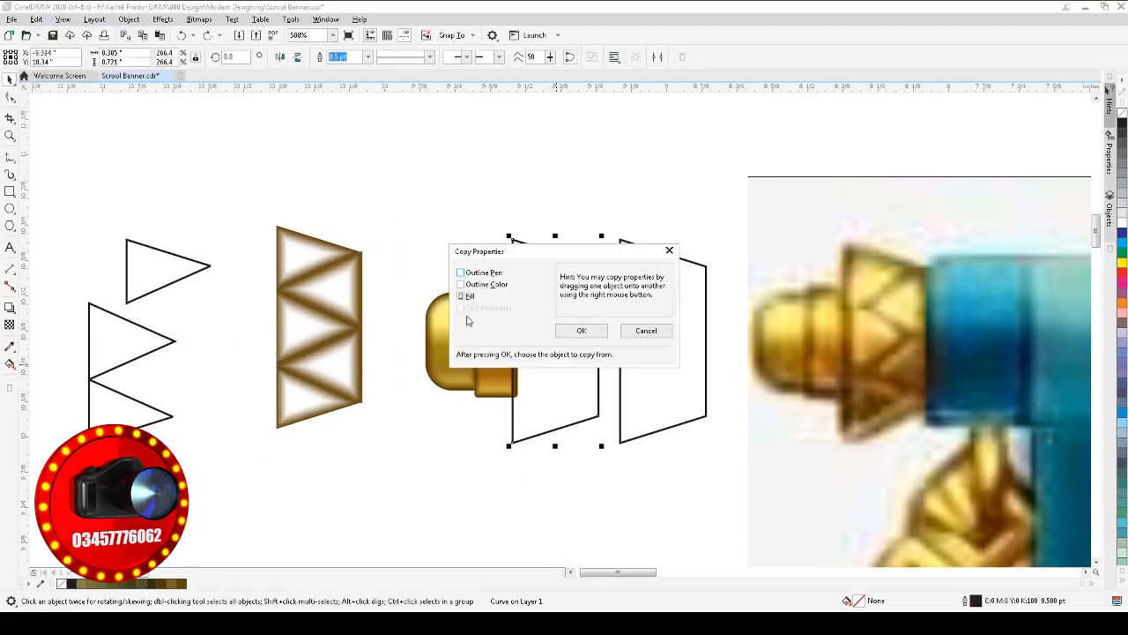
click(579, 331)
click(479, 357)
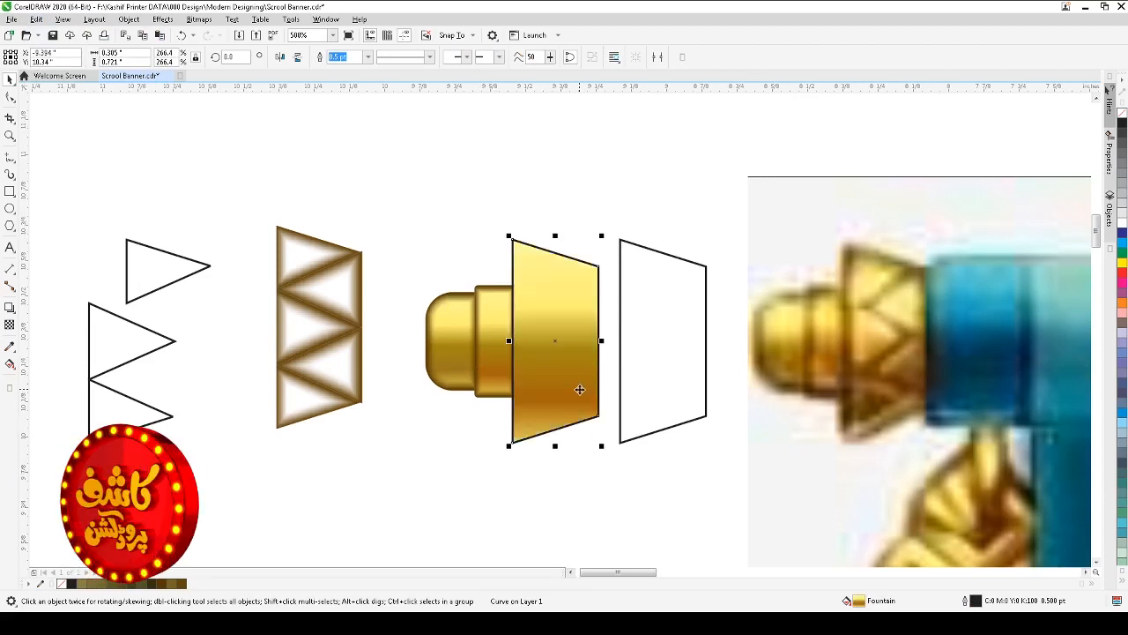
- Shift the flared shape's middle gradient nodes upward and add a brown node above the existing dark brown one
click(9, 364)
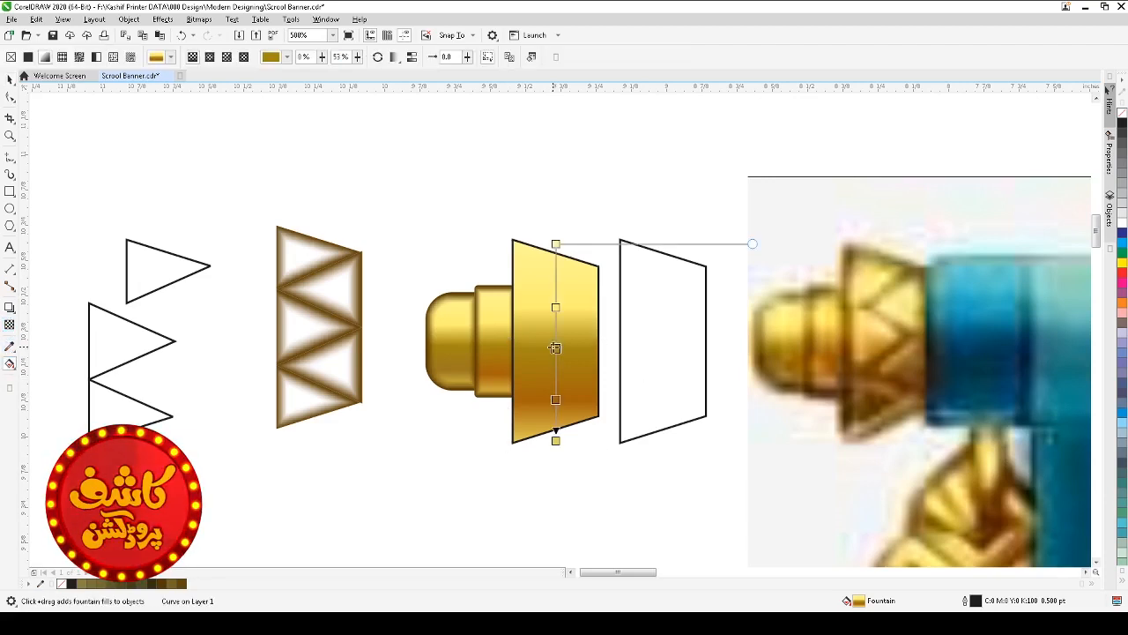
drag(555, 338, 556, 298)
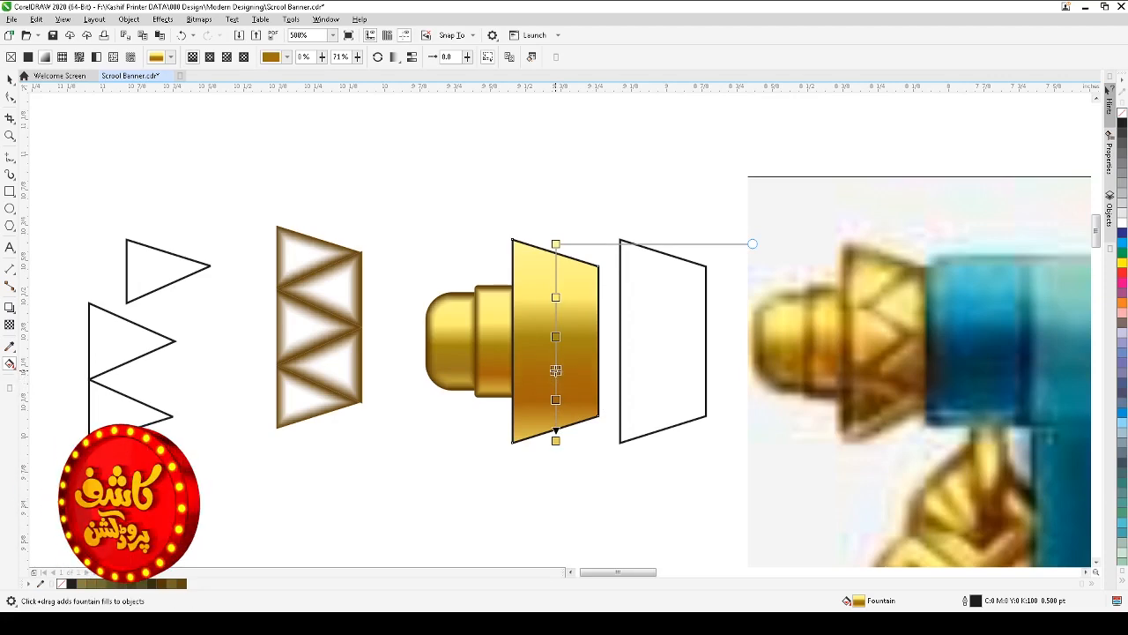
key(space)
click(509, 488)
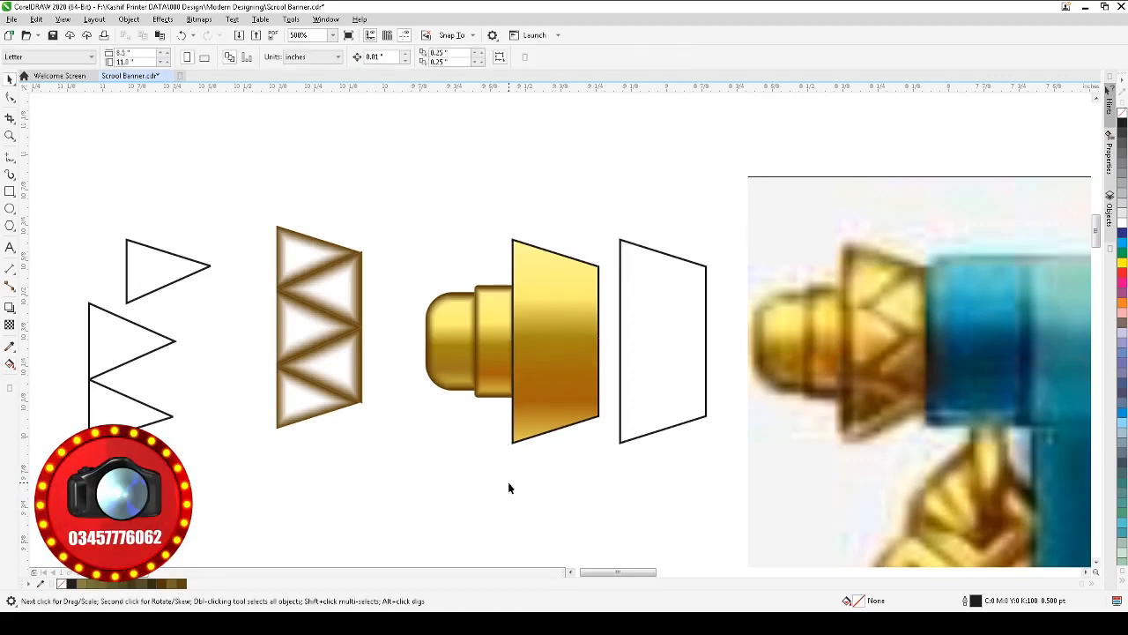
- Recolour the dark node at 79% in the flared shape's gradient to a muted brown, about #A86D20
click(547, 408)
key(space)
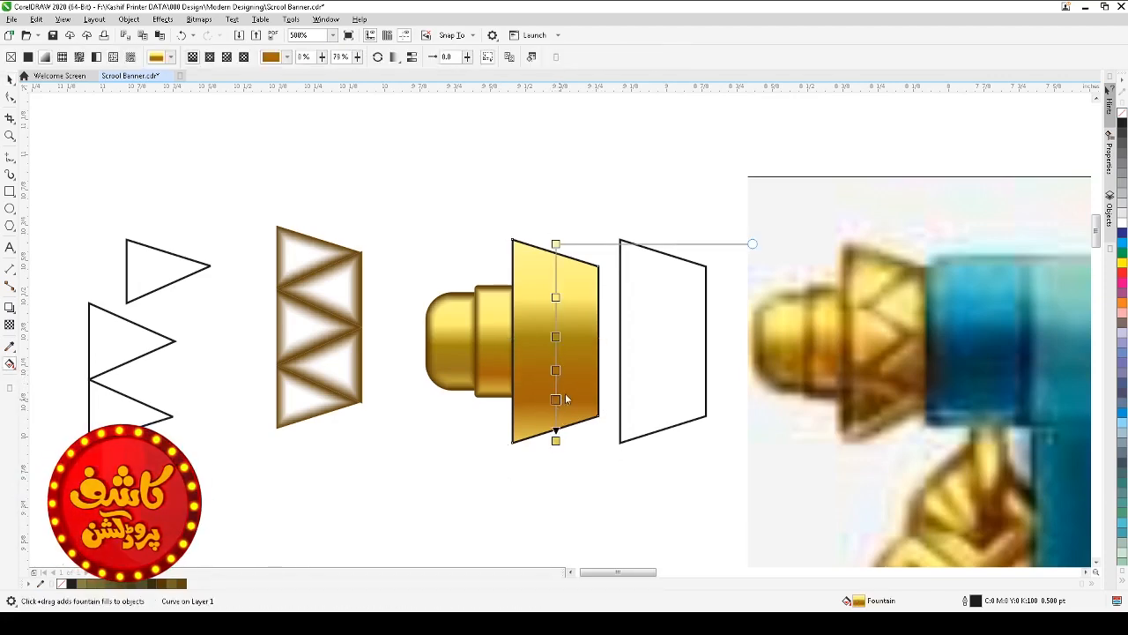
click(556, 399)
click(629, 468)
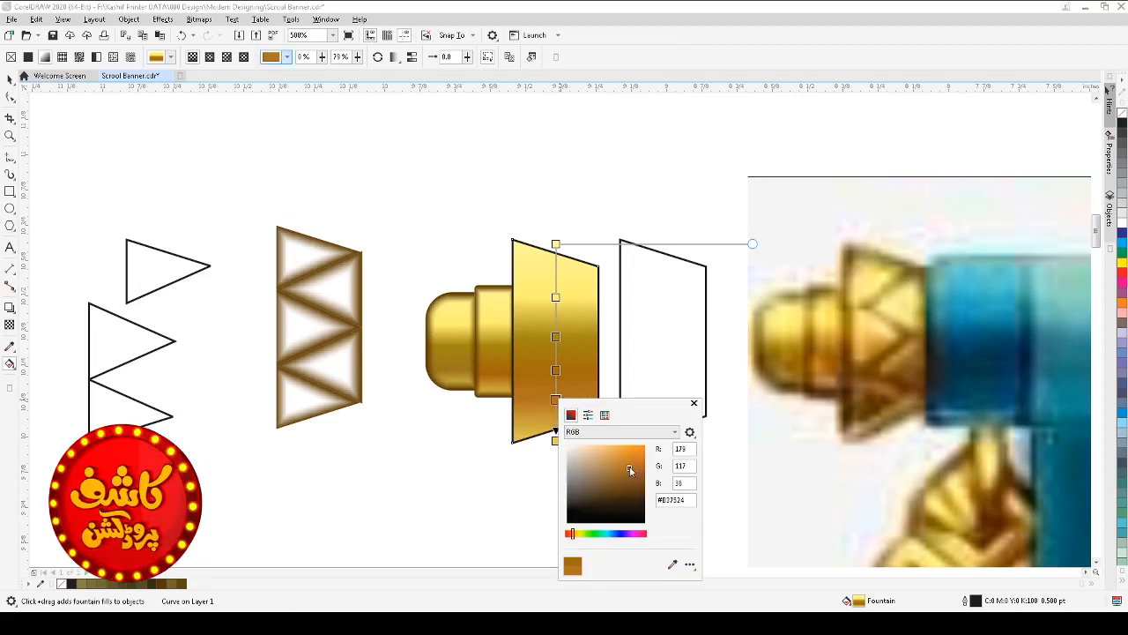
drag(629, 469, 633, 474)
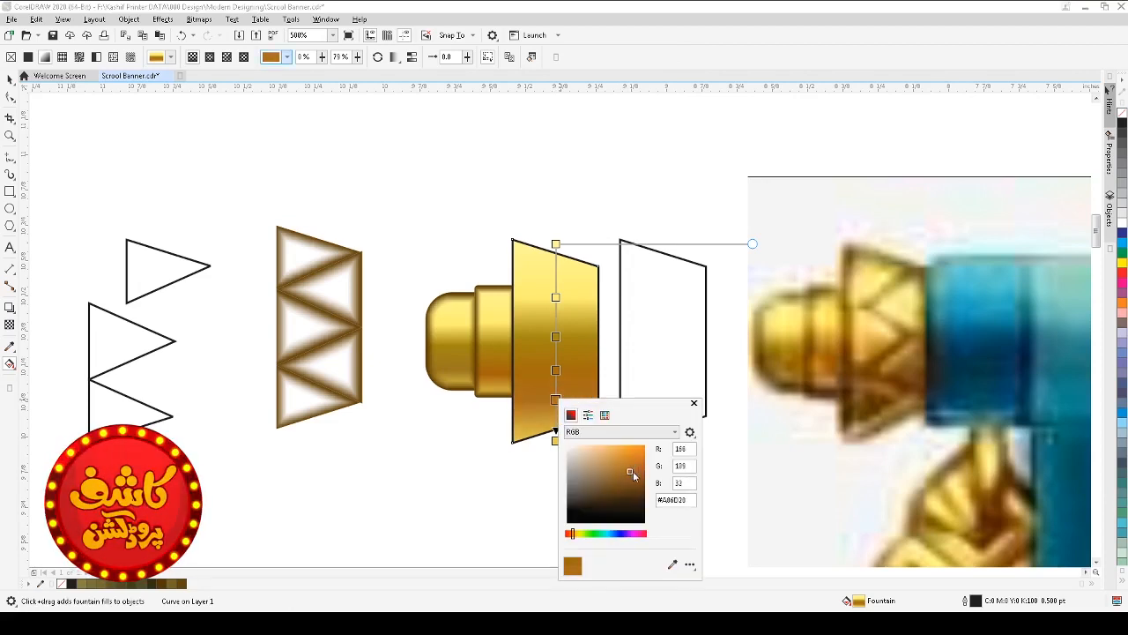
click(11, 79)
click(11, 80)
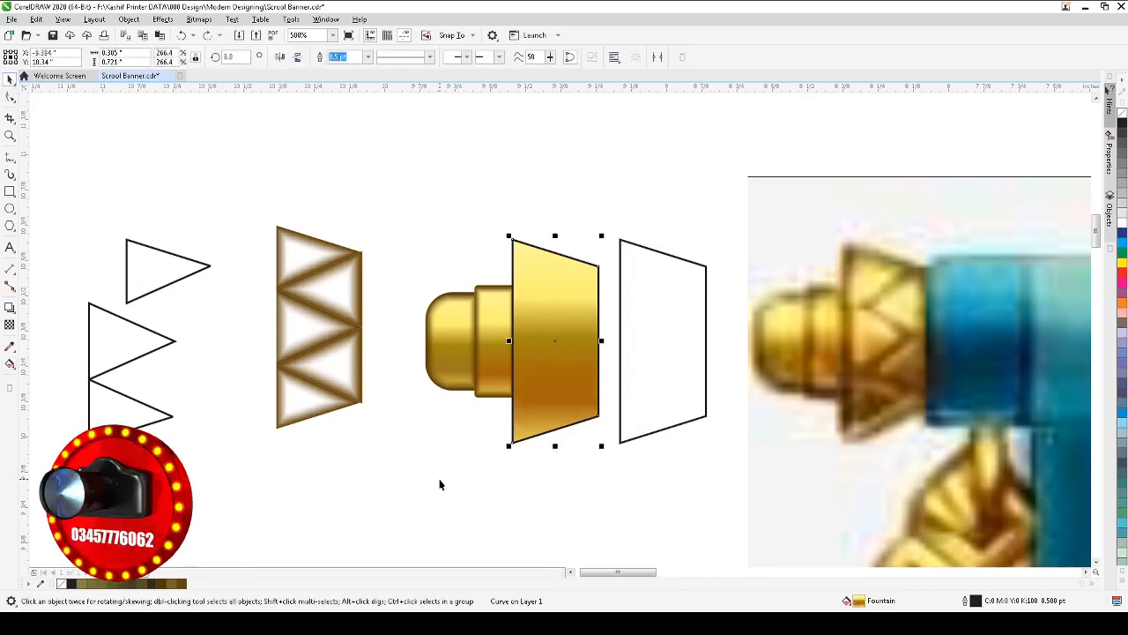
- Remove the outline from the flared gold shape and centre the shaded triangle group on it
click(468, 497)
click(568, 379)
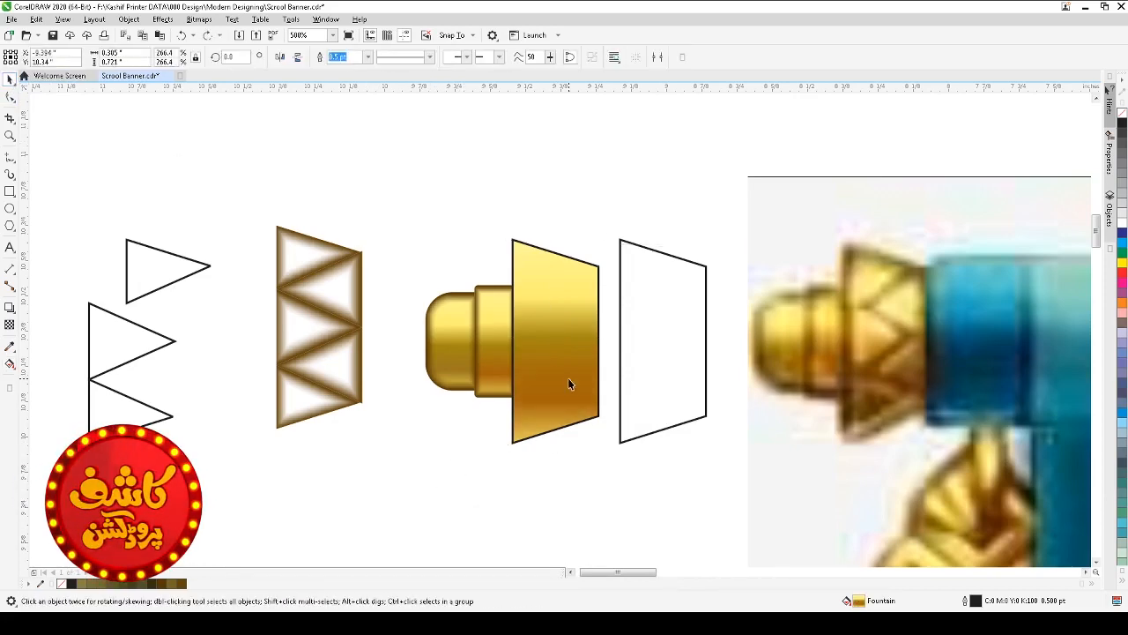
click(337, 312)
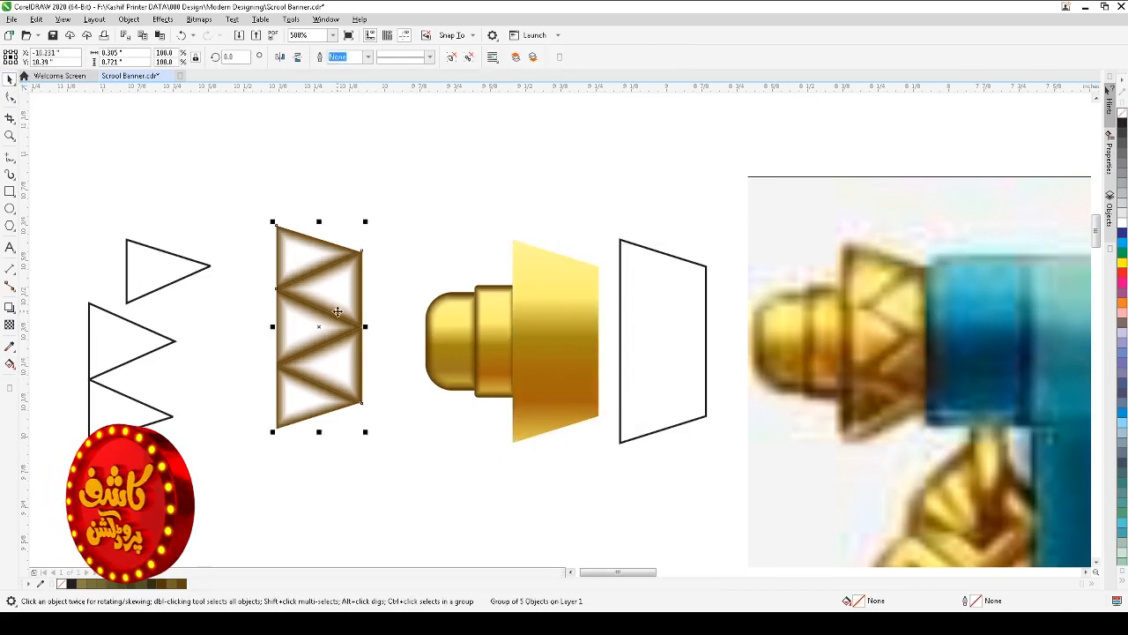
shift+click(559, 302)
key(c)
click(569, 212)
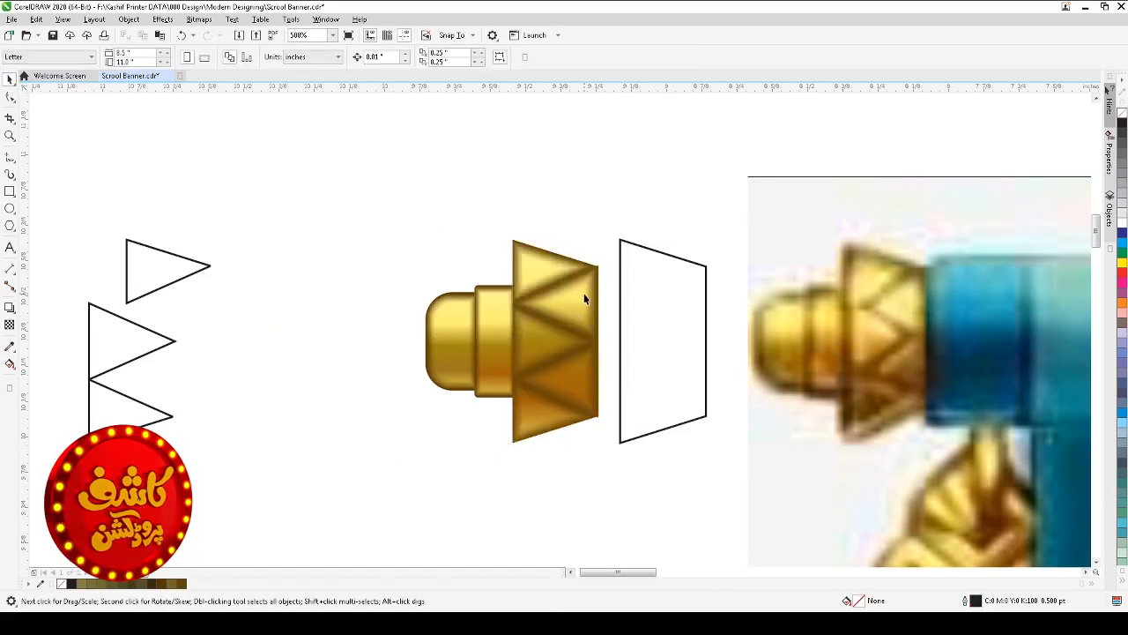
- Save the document with the assembled gold finial
scroll(572, 214, down, 1)
key(F2)
drag(415, 194, 830, 361)
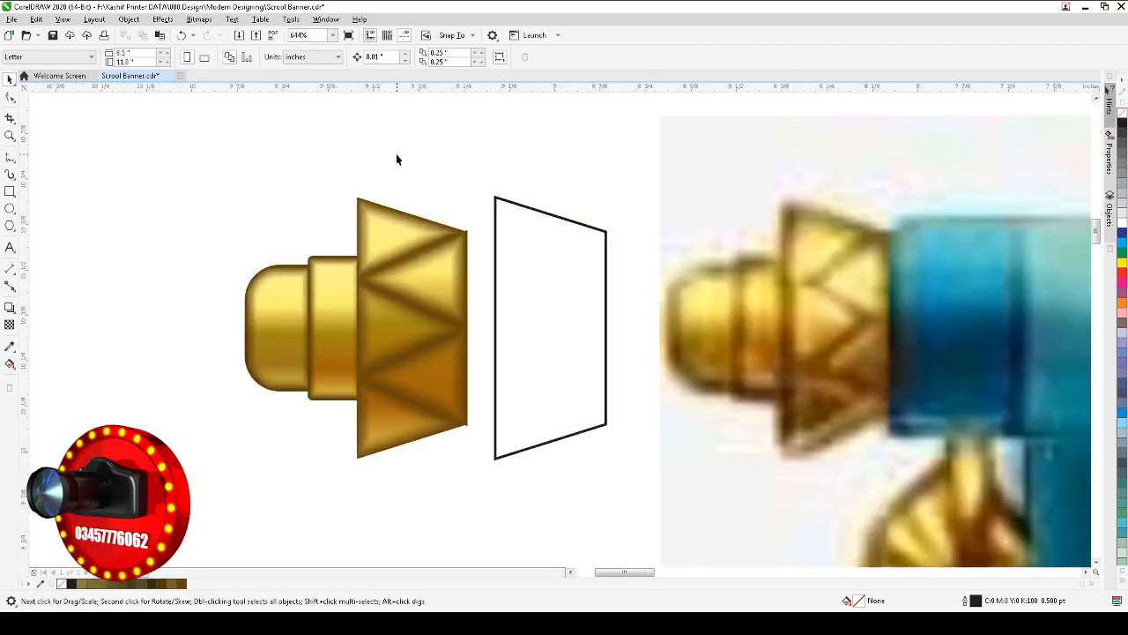
key(ctrl+s)
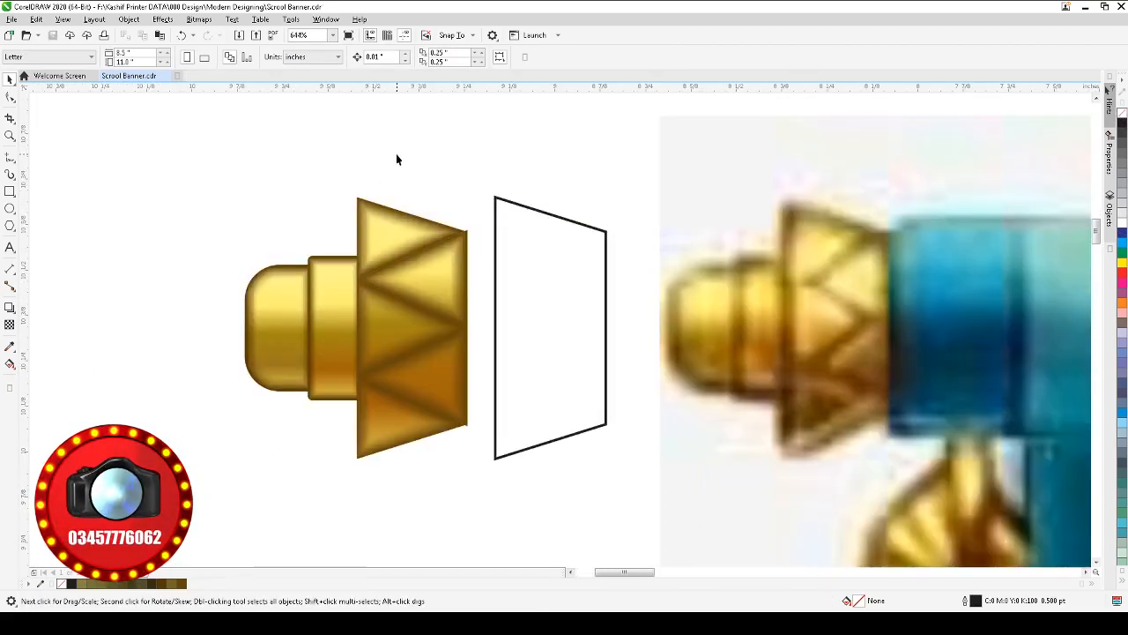
- Select the lower left-pointing triangle within the flared group, open its PowerClip contents for editing and select the shadow inside
scroll(396, 159, down, 1)
key(F2)
drag(229, 141, 779, 356)
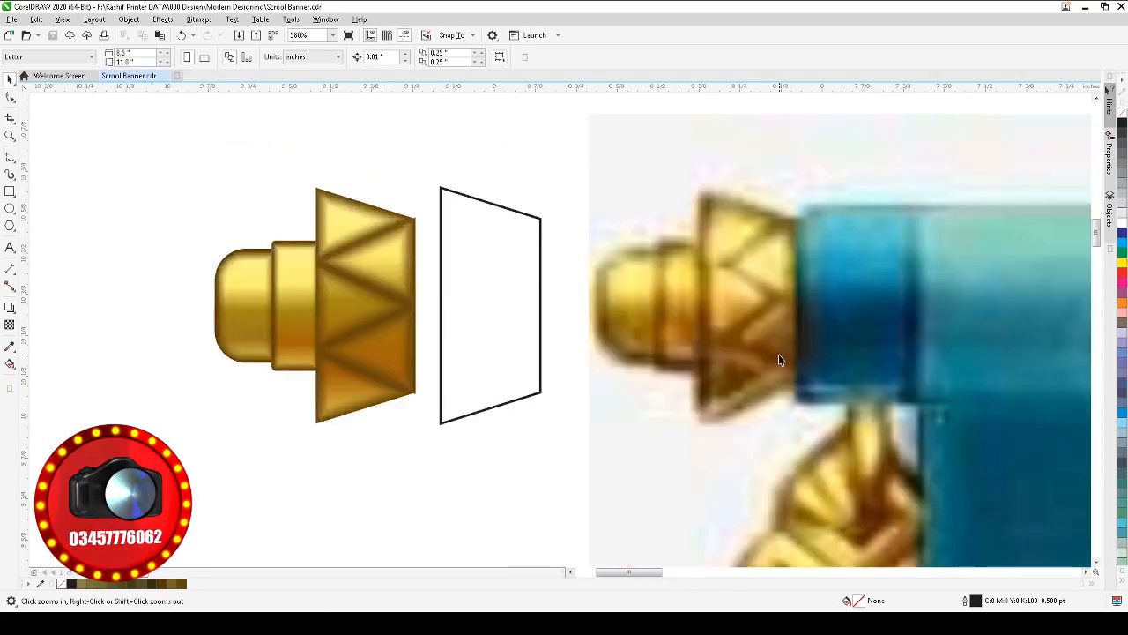
right_click(470, 391)
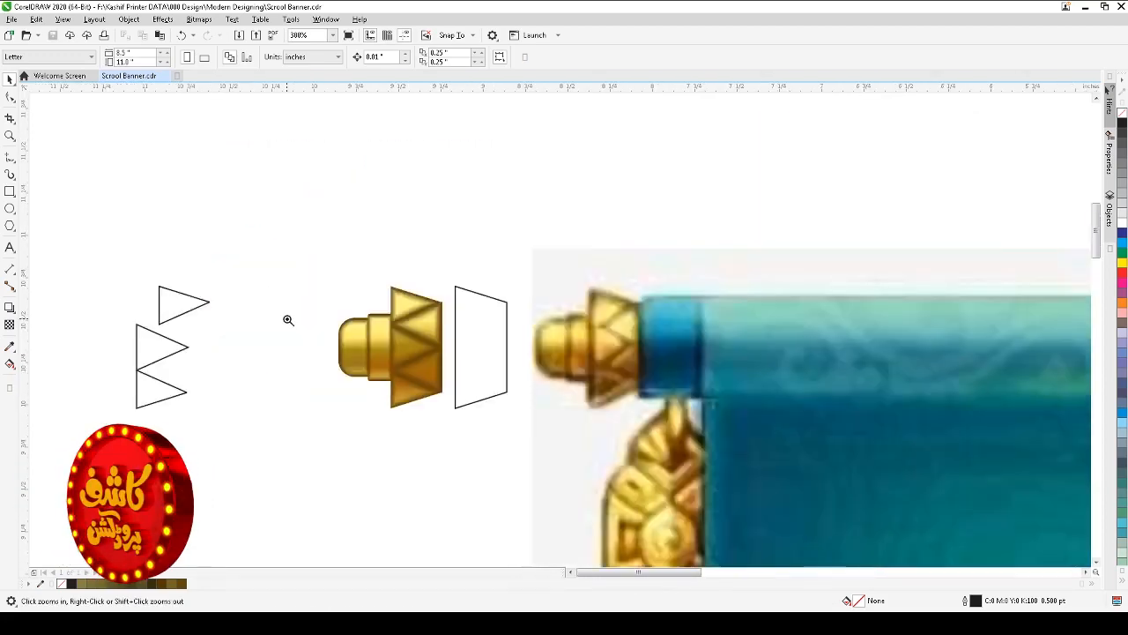
mouse_move(291, 272)
mouse_down()
mouse_move(692, 379)
mouse_move(734, 445)
mouse_up()
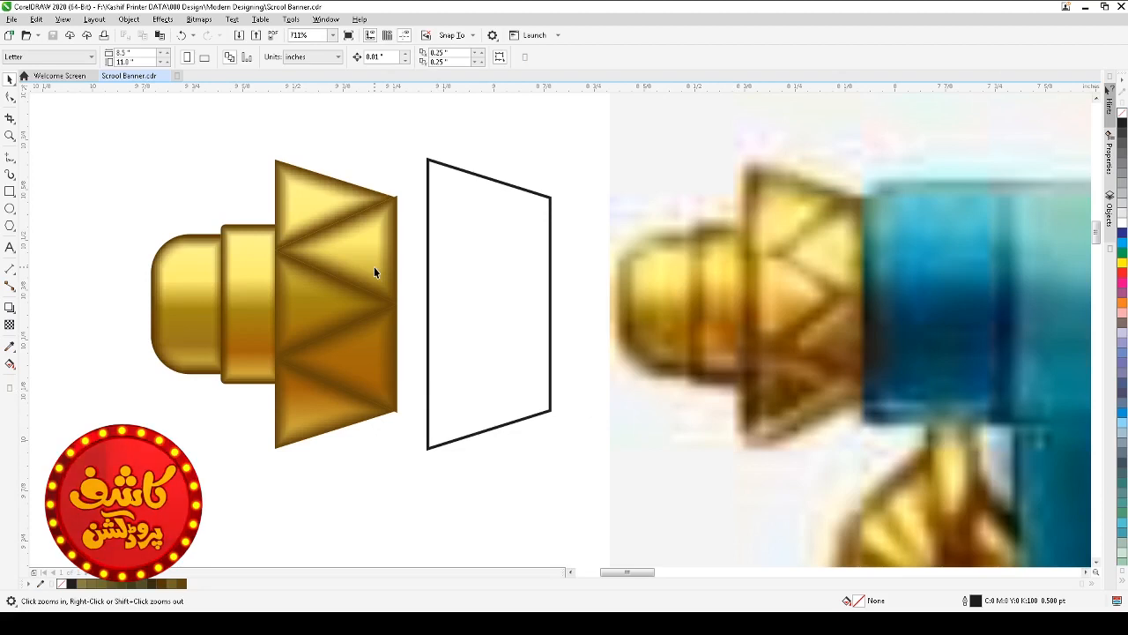
key(space)
click(371, 353)
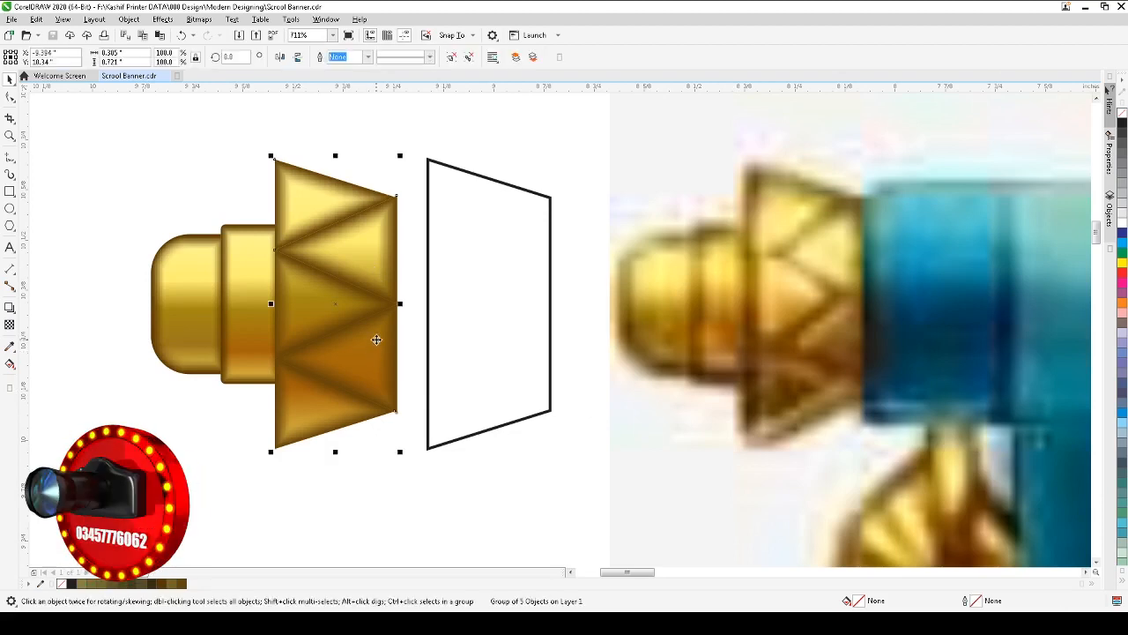
ctrl+click(379, 342)
click(372, 357)
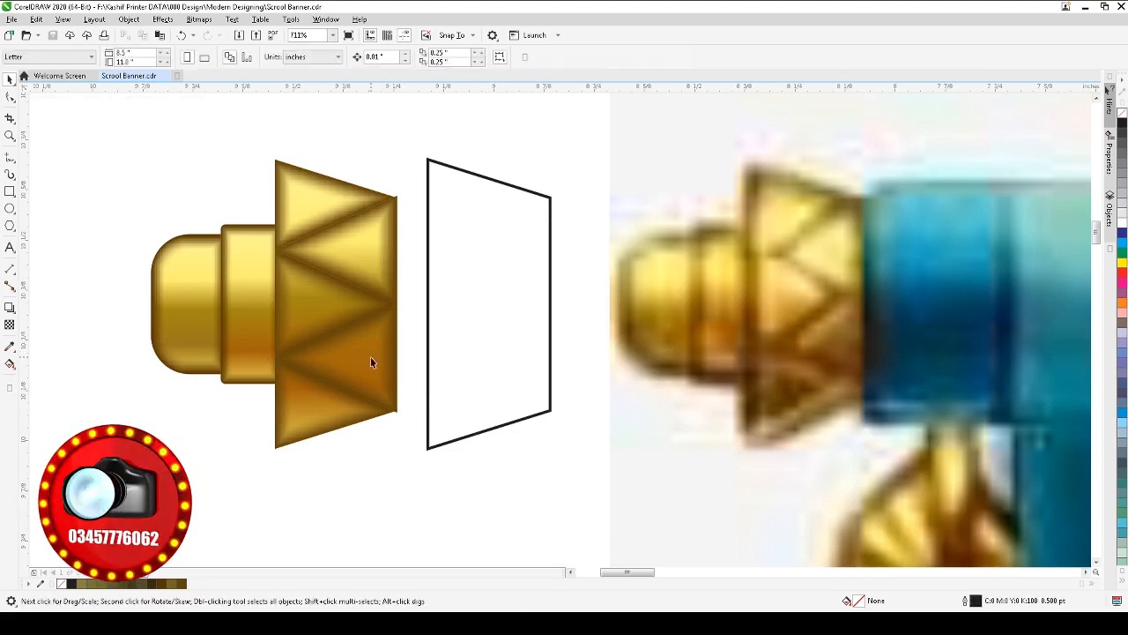
ctrl+click(370, 362)
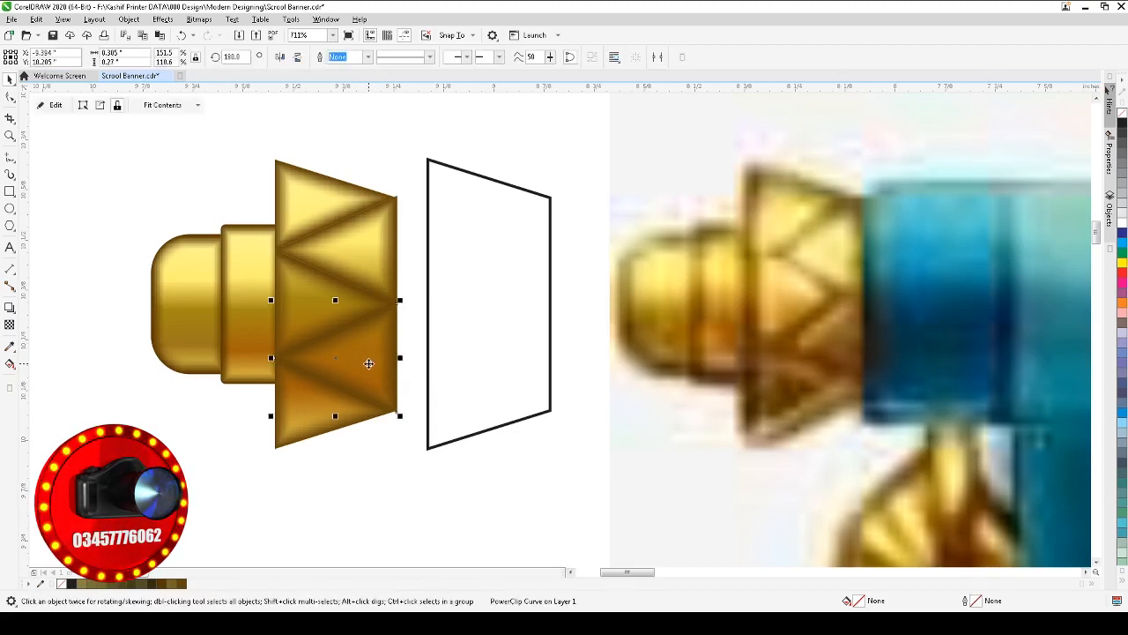
double_click(370, 357)
click(363, 341)
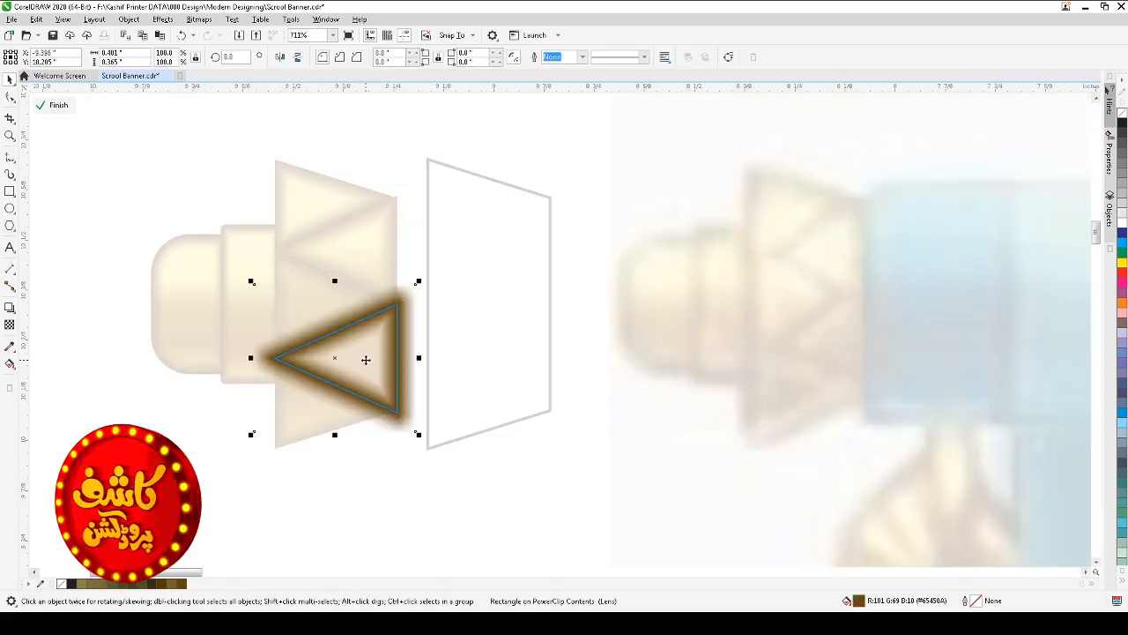
- Place a copy of the brown triangle shadow above the gold cap, clear of its PowerClip frame
drag(364, 356, 252, 197)
click(10, 309)
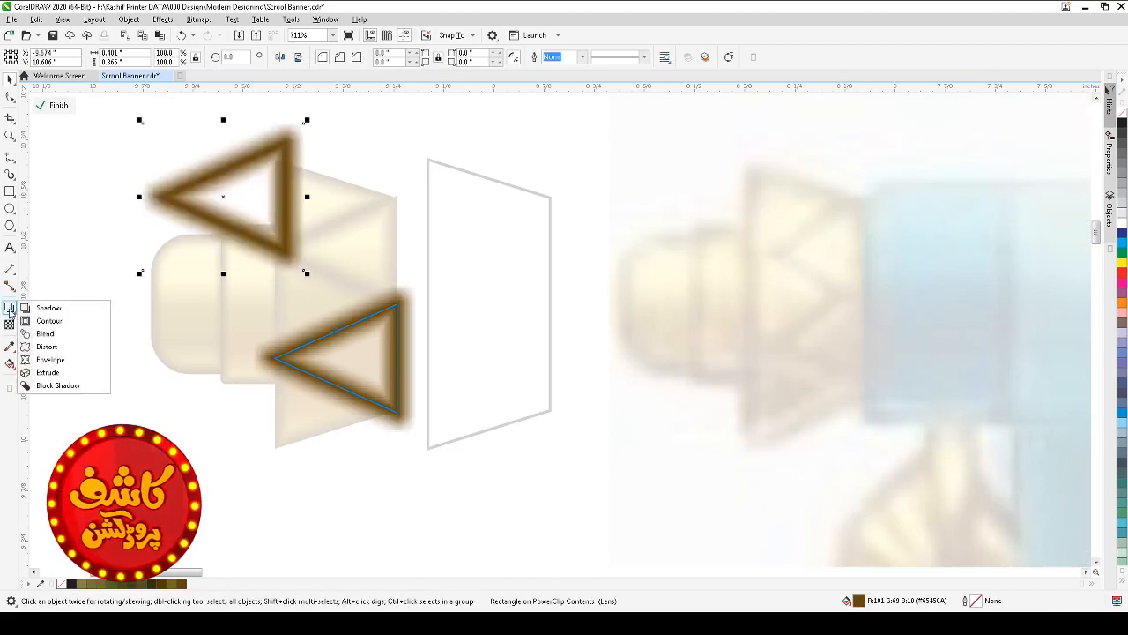
click(10, 324)
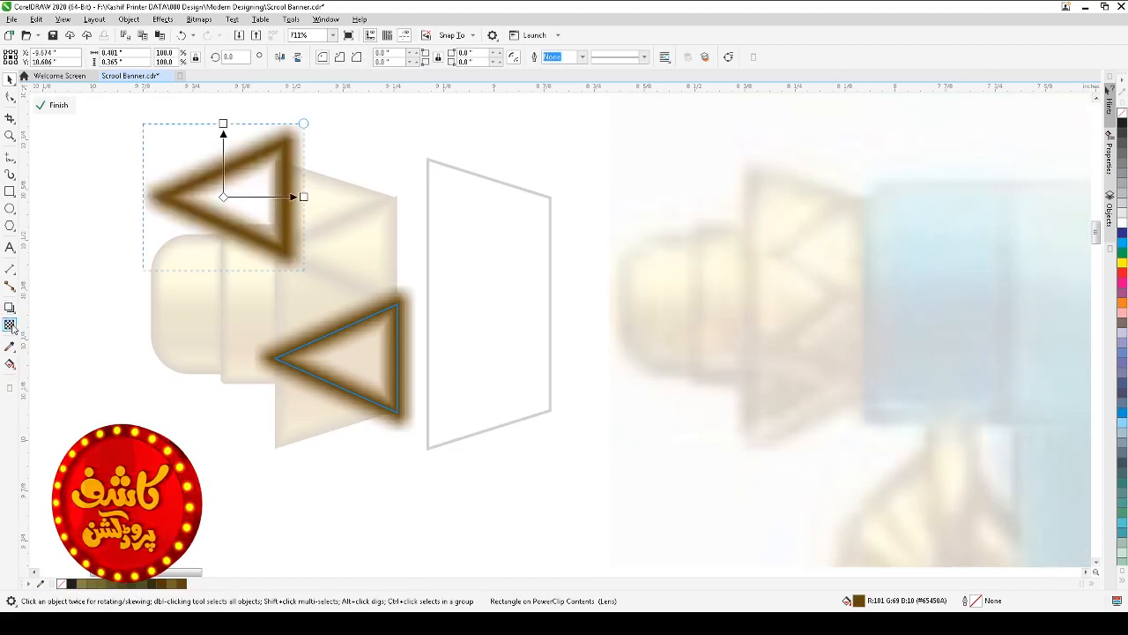
click(10, 79)
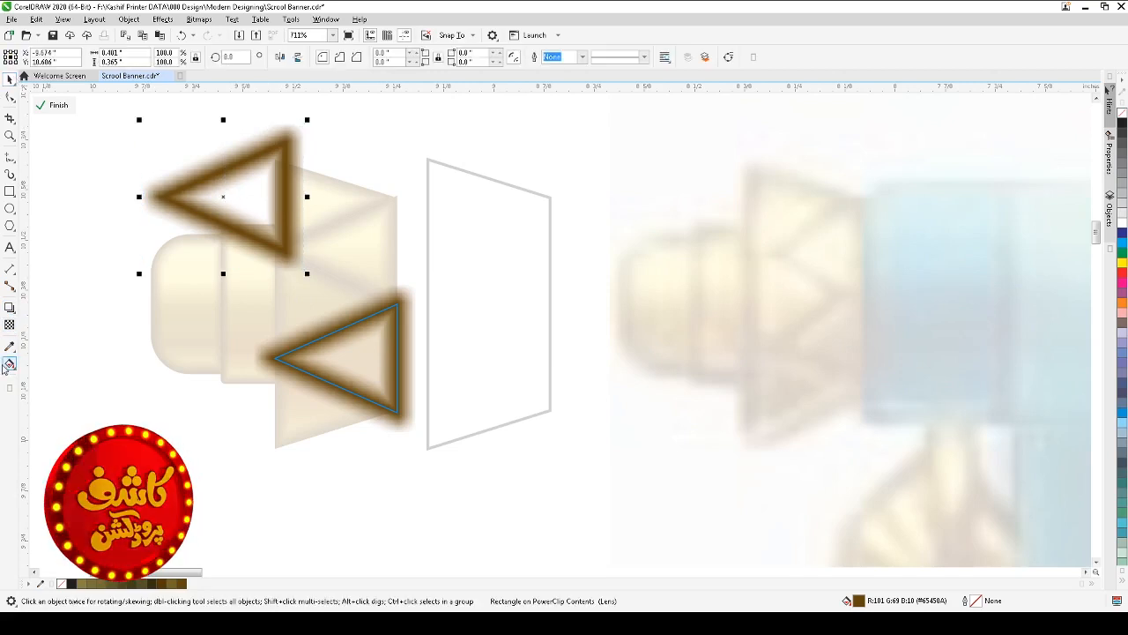
- Apply a Mesh Fill to the copied triangle shadow and reshape its grid so the middle line follows the upper slanted edge
click(9, 365)
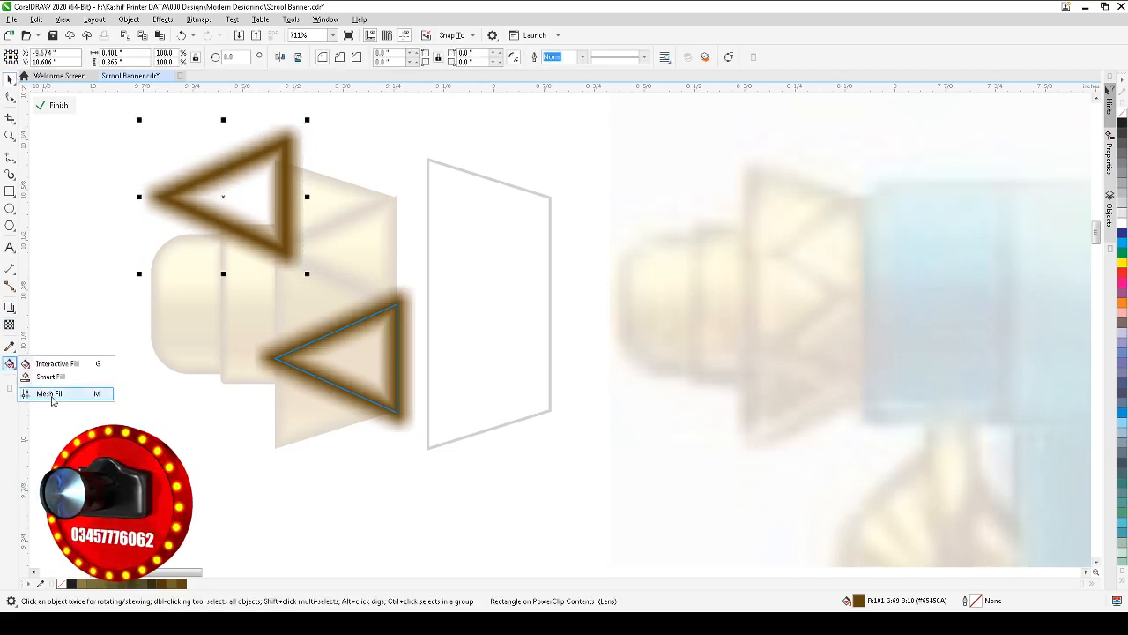
click(51, 393)
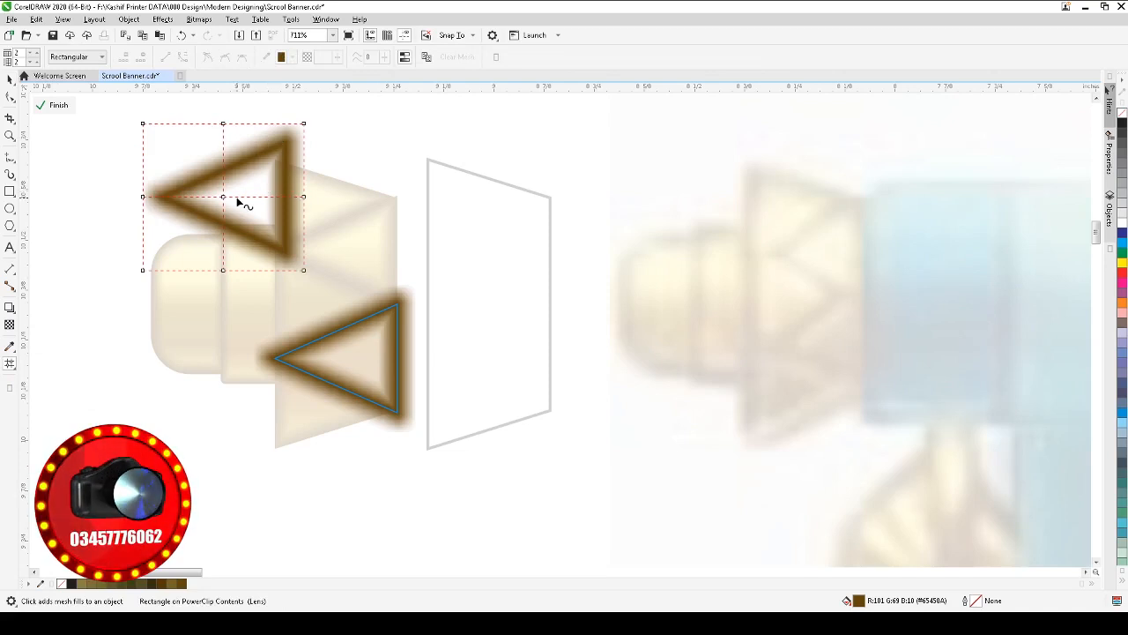
drag(223, 199, 228, 165)
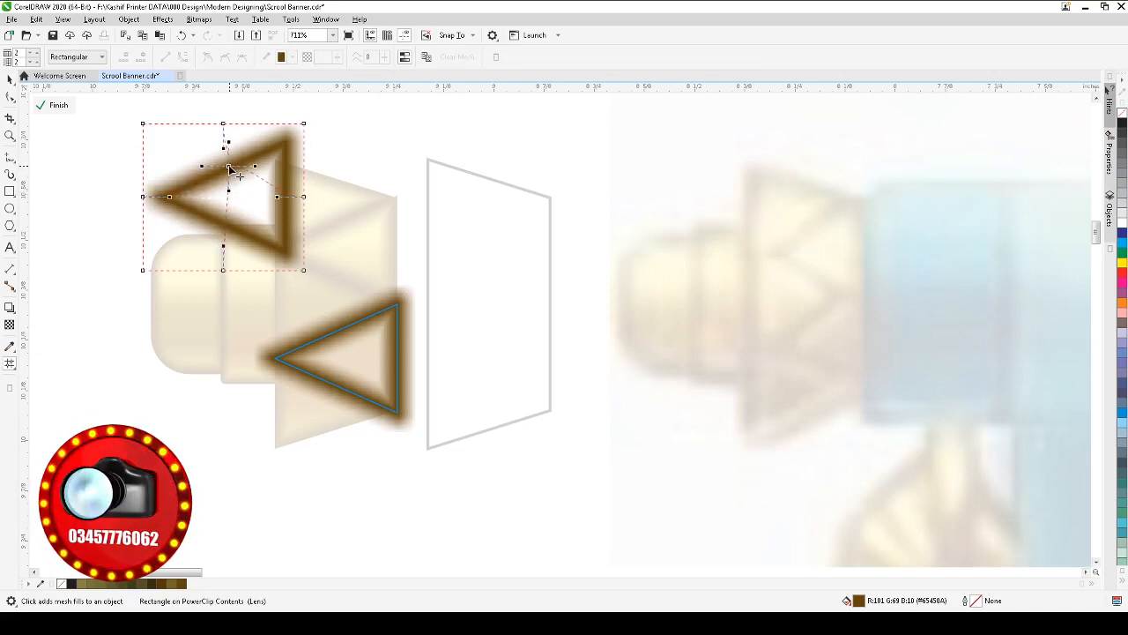
drag(303, 199, 304, 141)
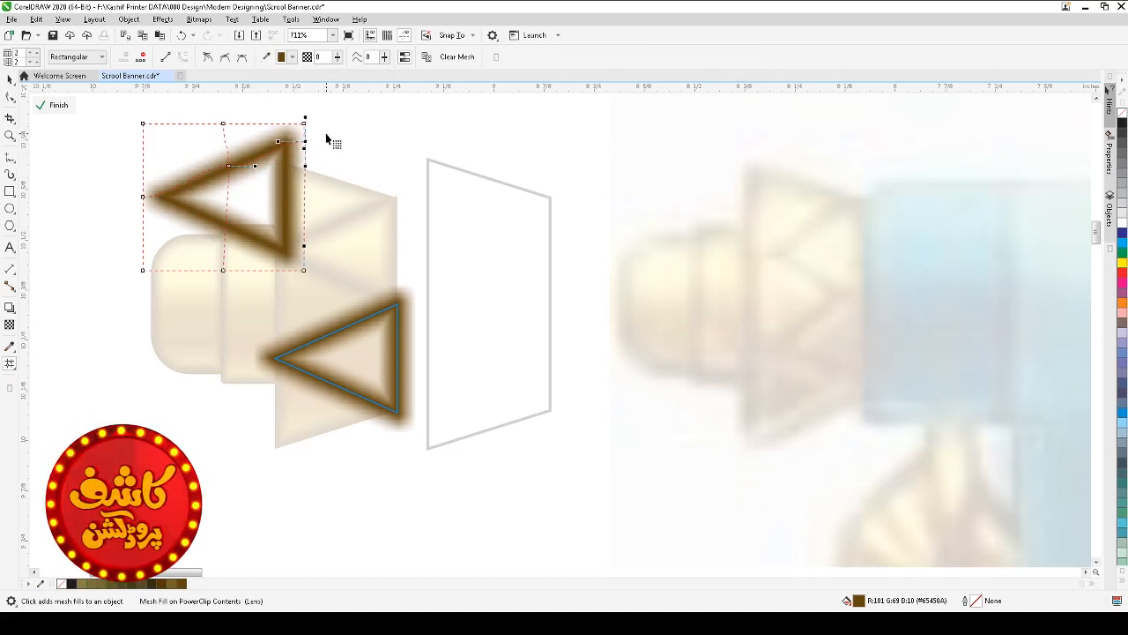
drag(127, 223, 128, 220)
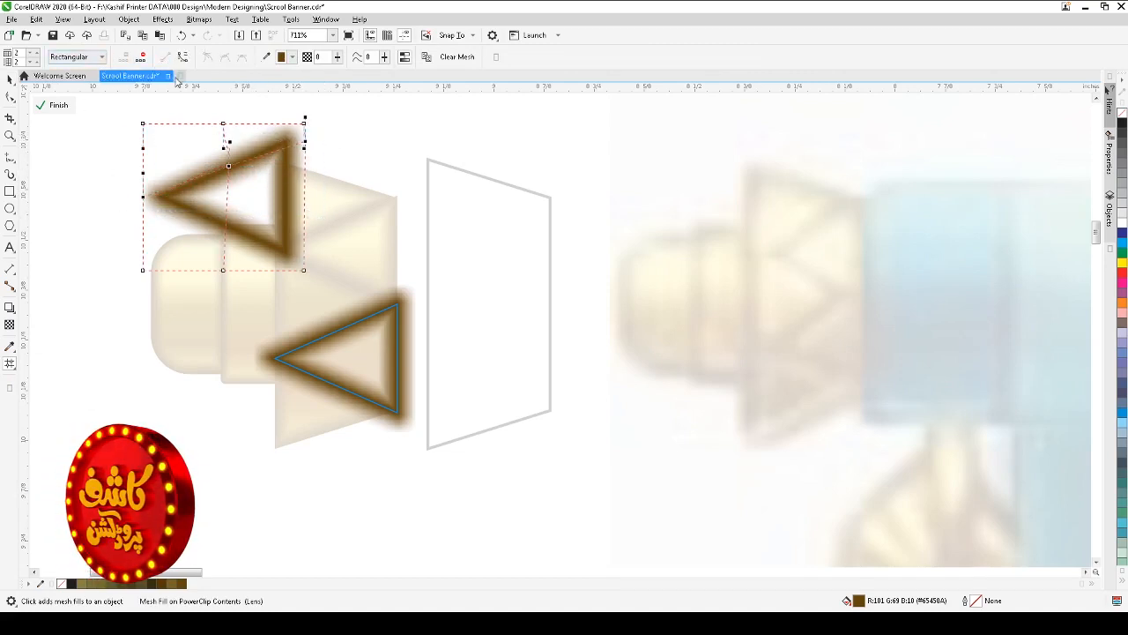
click(279, 161)
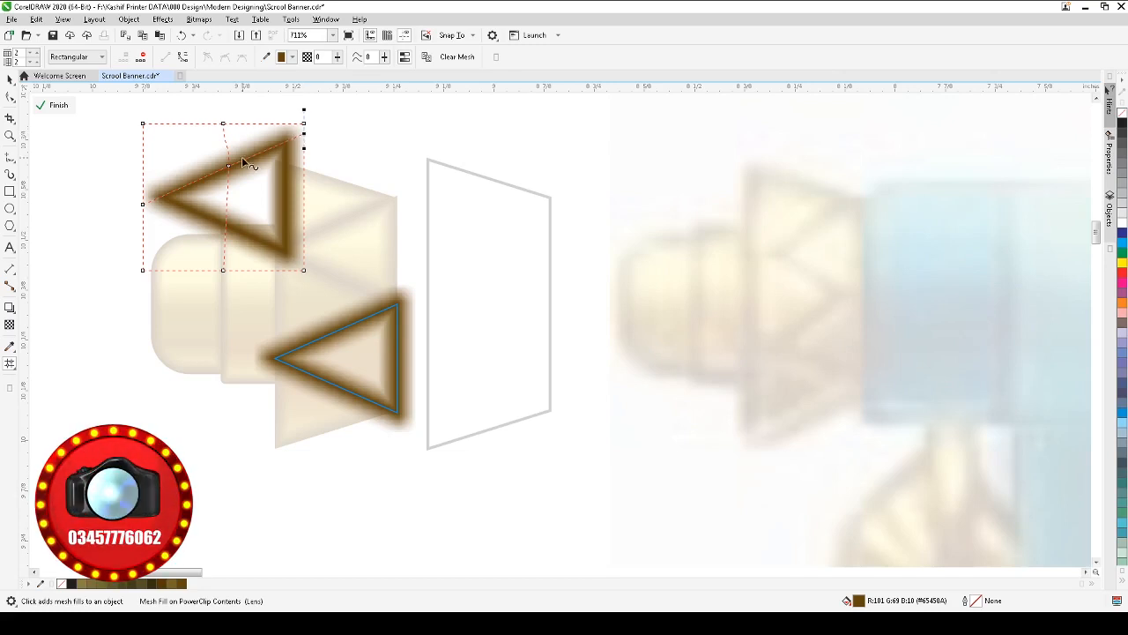
drag(228, 152, 203, 182)
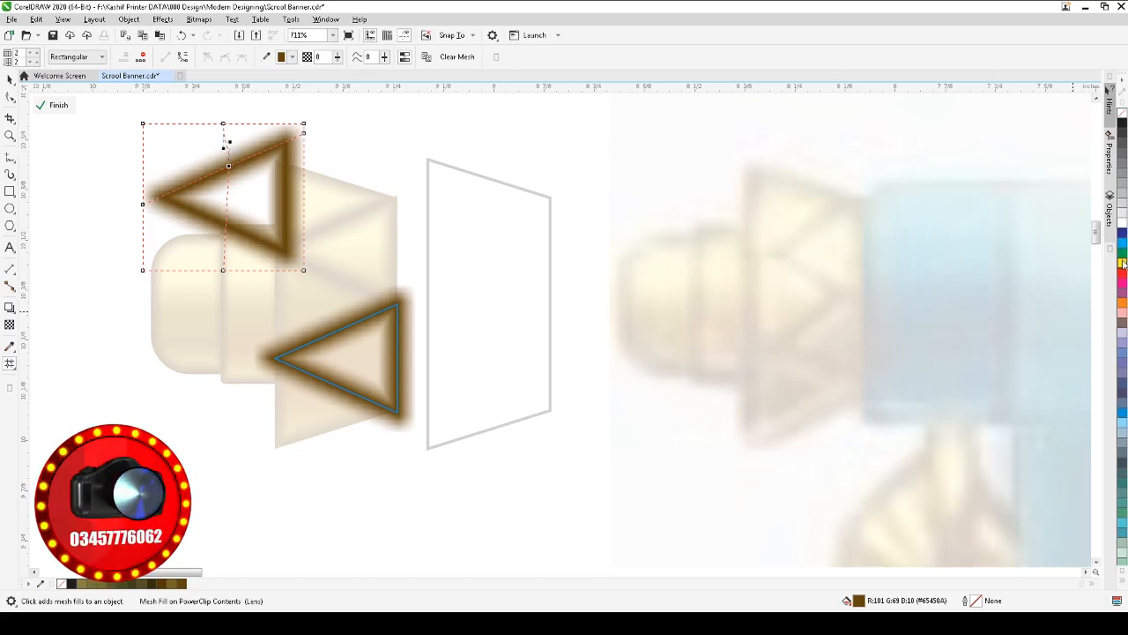
- Colour the central mesh node orange and tint it with yellow to reach C0 M29 Y100 K0
click(1122, 309)
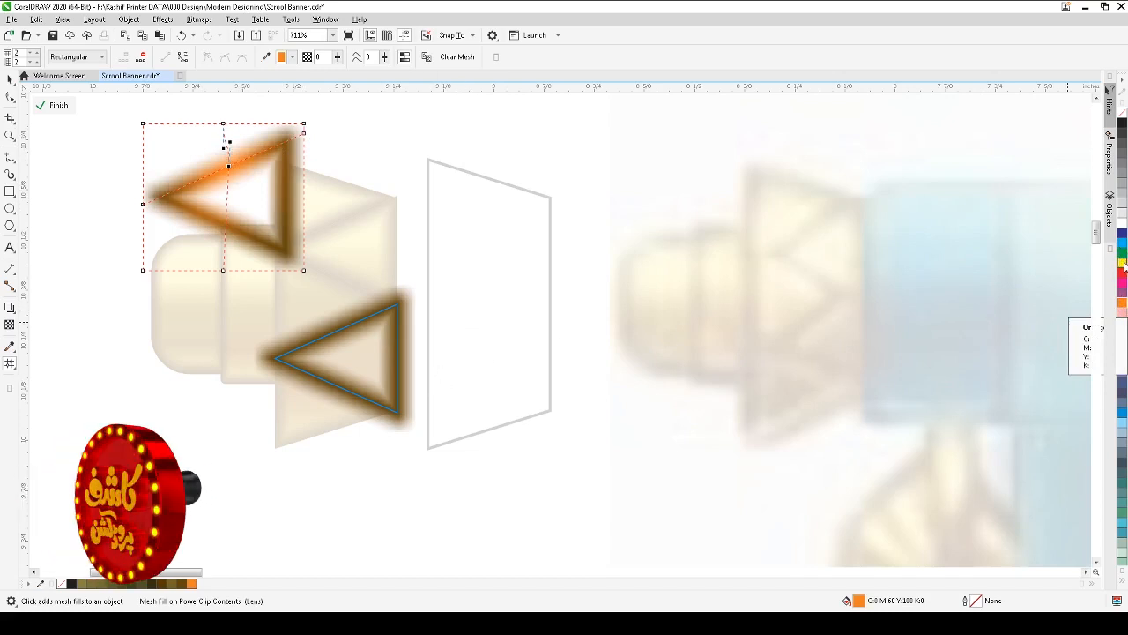
ctrl+click(1124, 265)
ctrl+click(1124, 265)
ctrl+click(1123, 264)
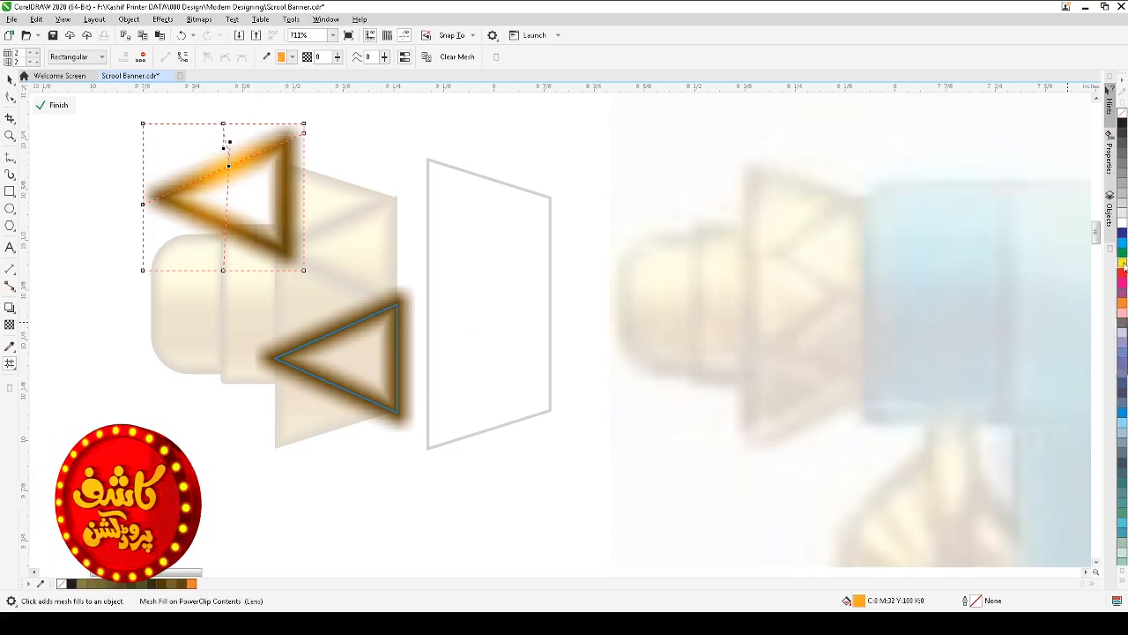
ctrl+click(1123, 264)
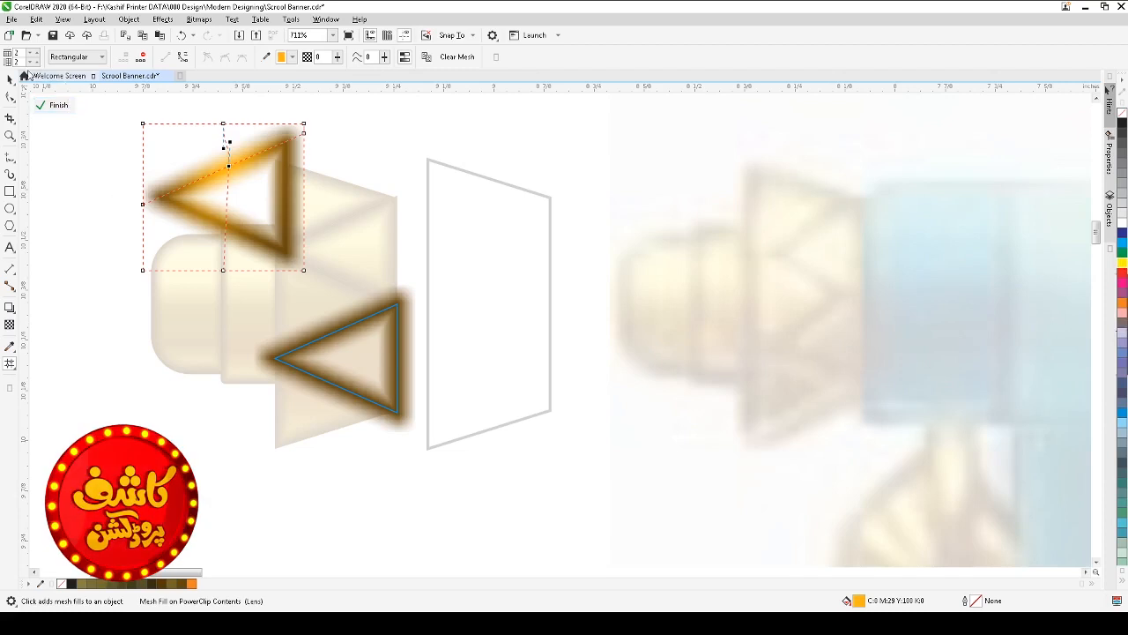
- Centre the highlighted shadow copy on the original shadow and finish editing the lower triangle's PowerClip
click(10, 78)
click(404, 133)
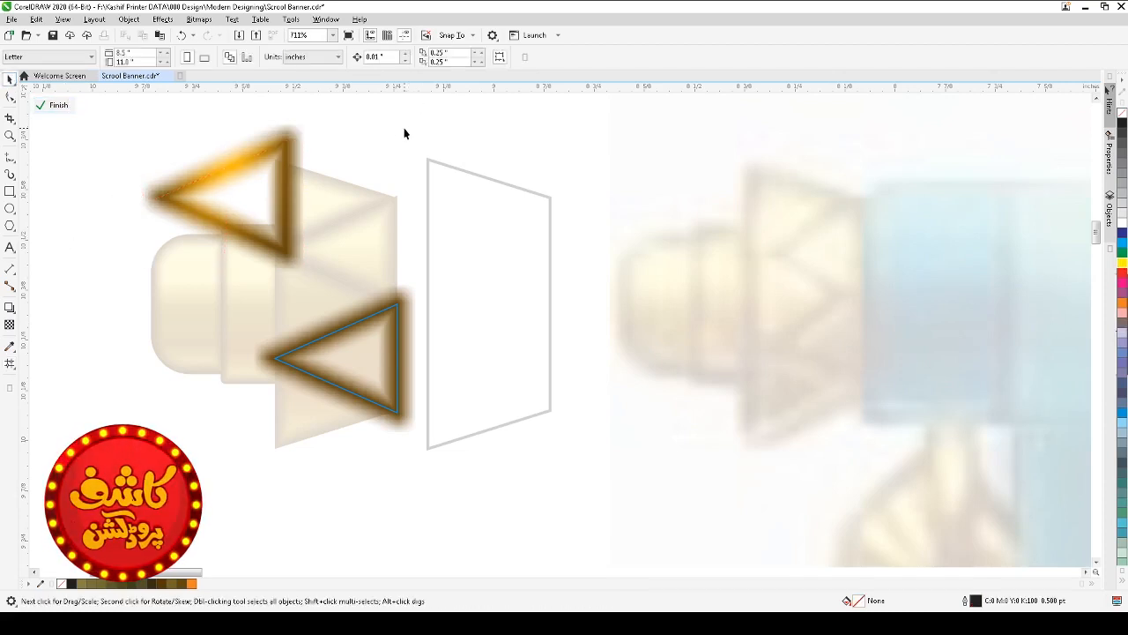
click(274, 183)
shift+click(403, 352)
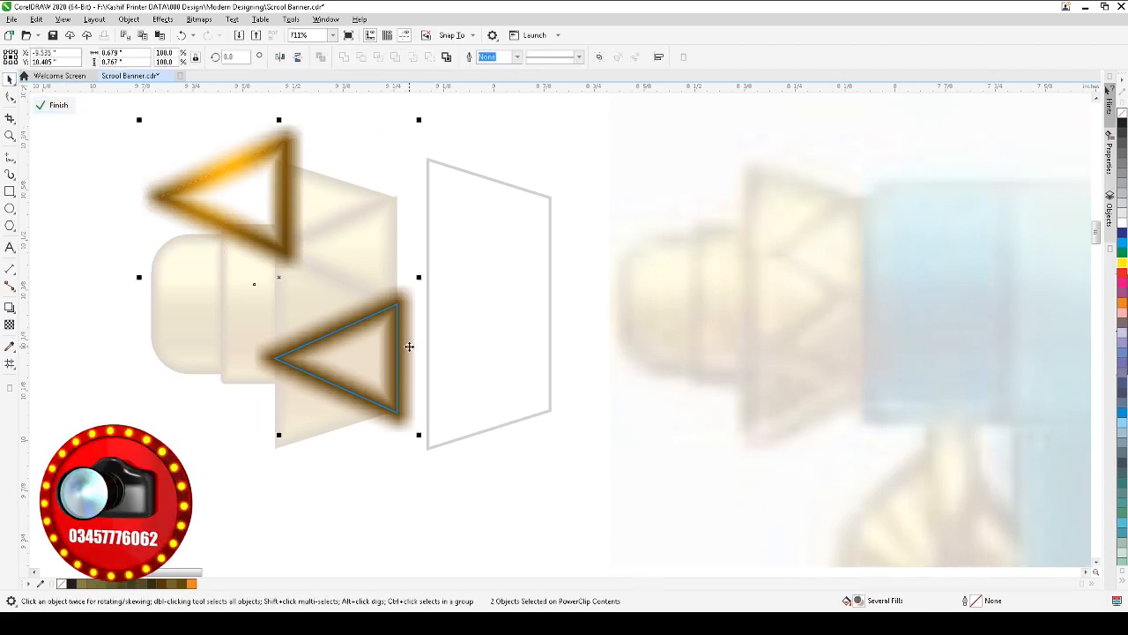
key(e)
key(c)
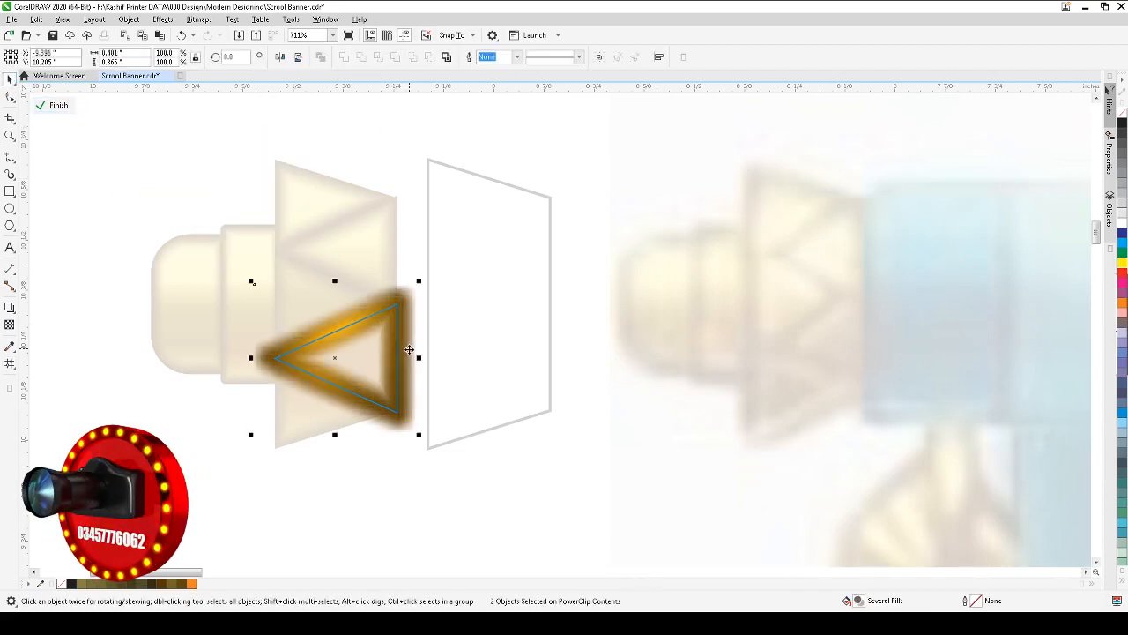
click(452, 137)
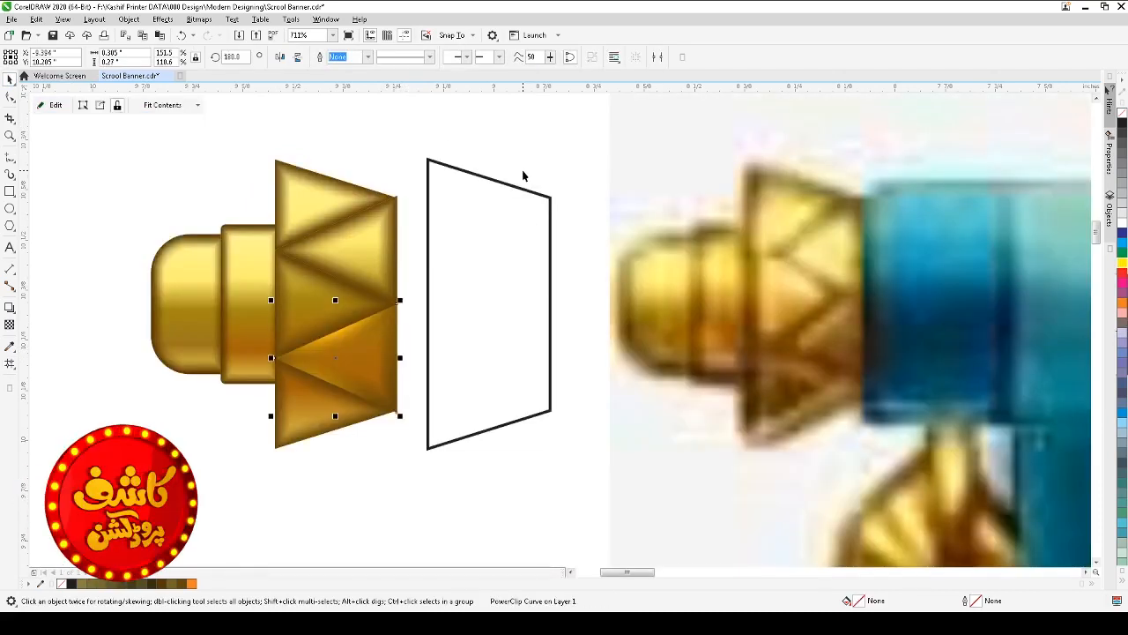
click(468, 158)
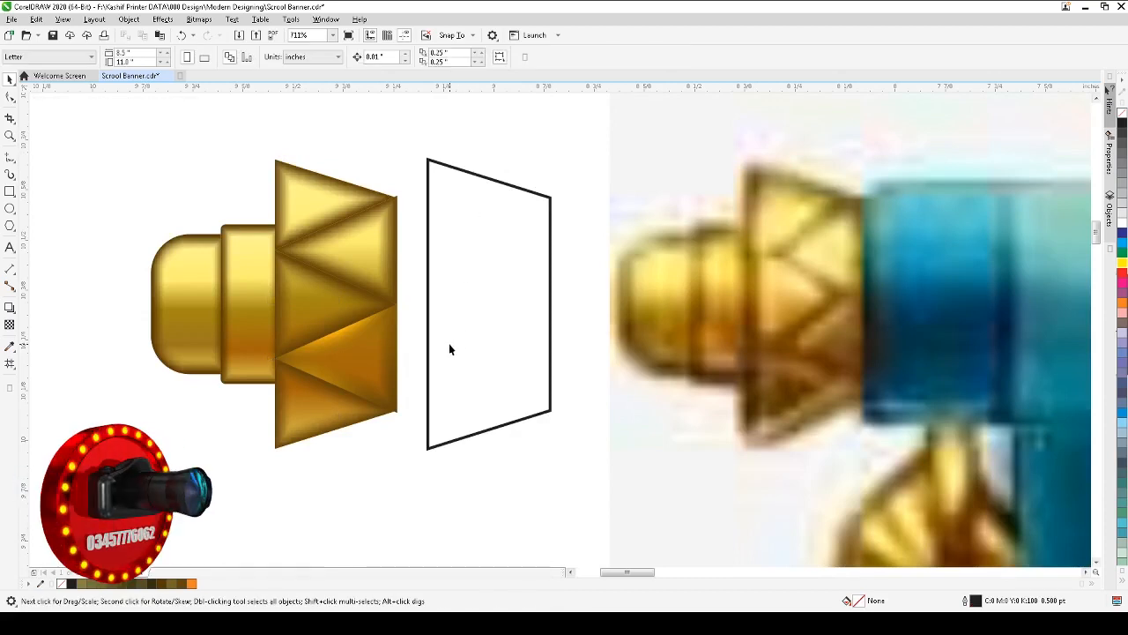
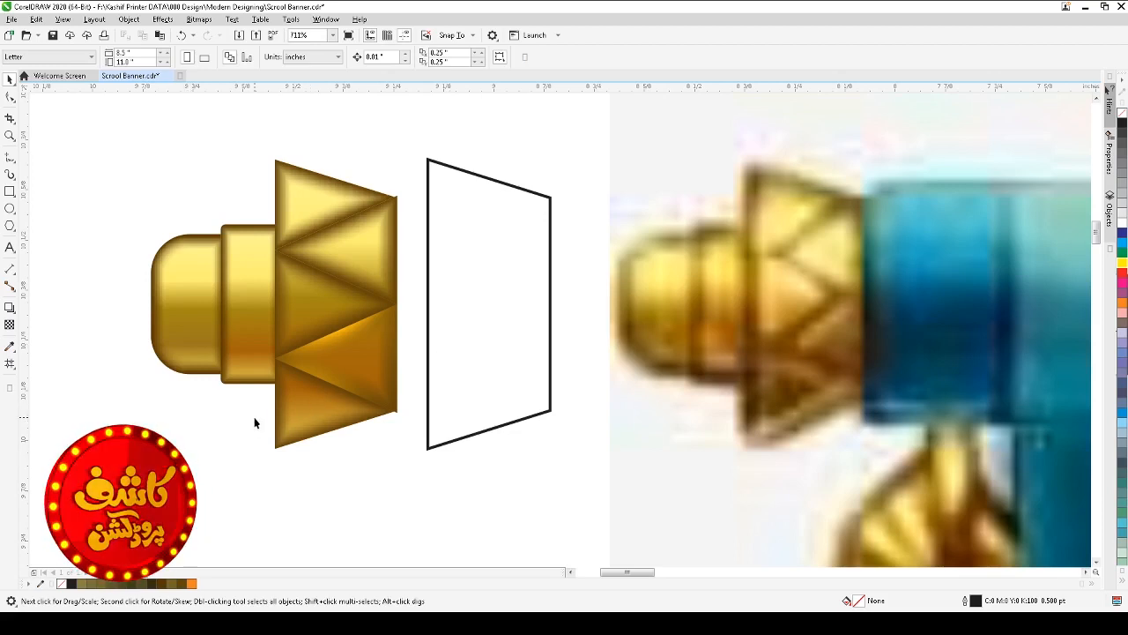
- Copy the mesh-filled shadow from inside the lower left-pointing triangle's PowerClip and leave its contents
click(327, 278)
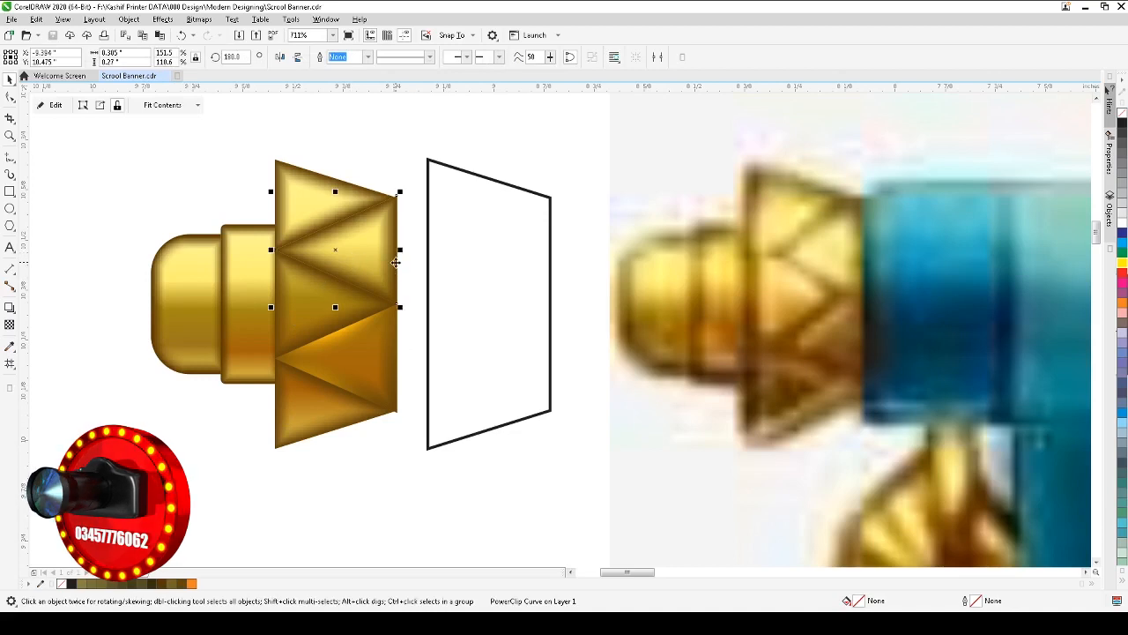
click(343, 259)
click(365, 328)
ctrl+click(370, 330)
click(372, 326)
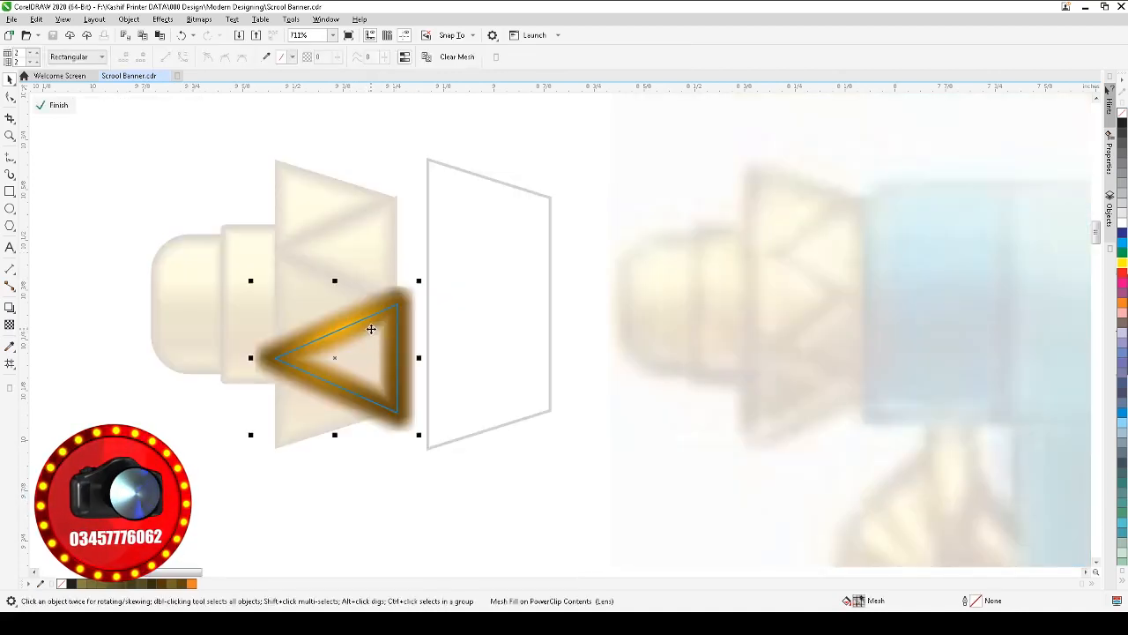
ctrl+click(420, 106)
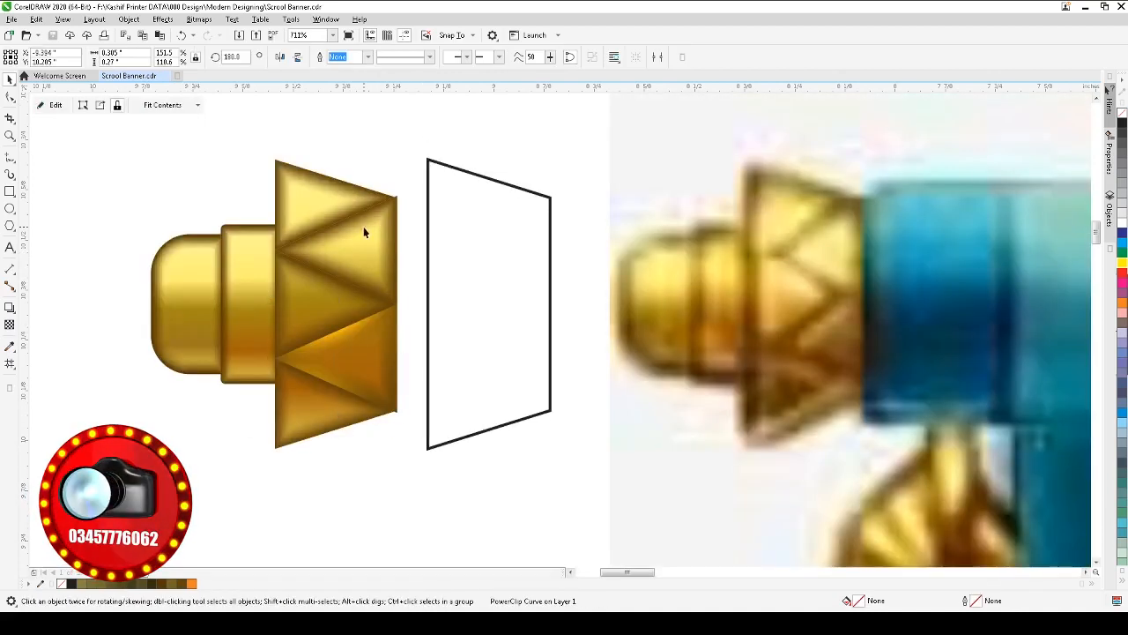
- Paste the mesh-filled shadow into the upper left-pointing triangle's PowerClip, align it with the existing shadow and finish editing
ctrl+click(367, 234)
key(ctrl+v)
shift+click(388, 210)
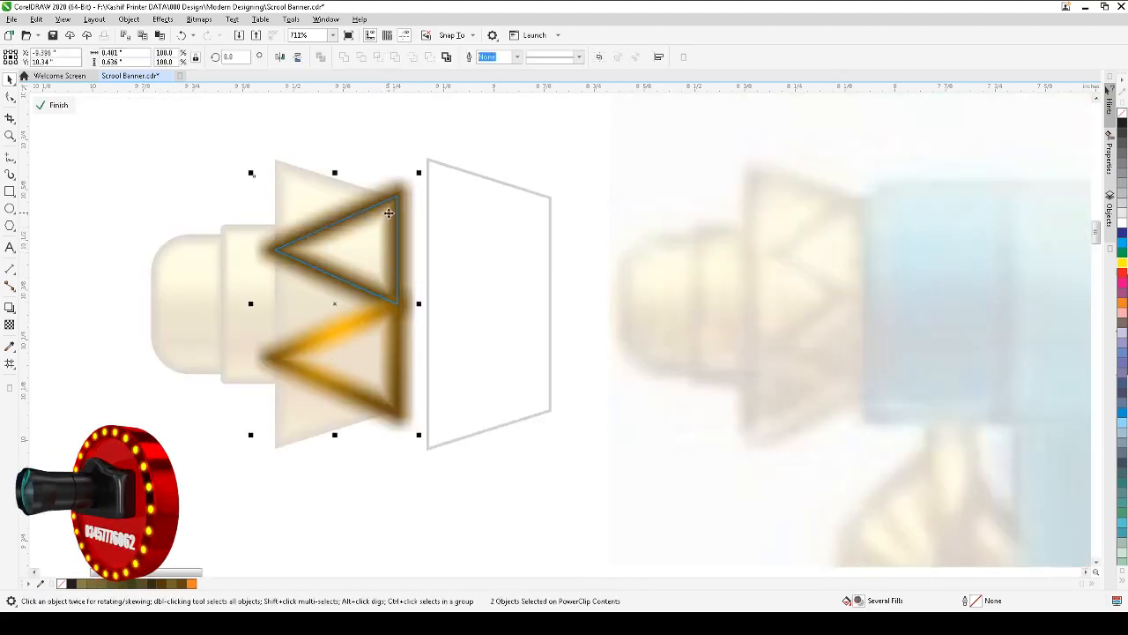
key(e)
click(474, 134)
ctrl+click(474, 134)
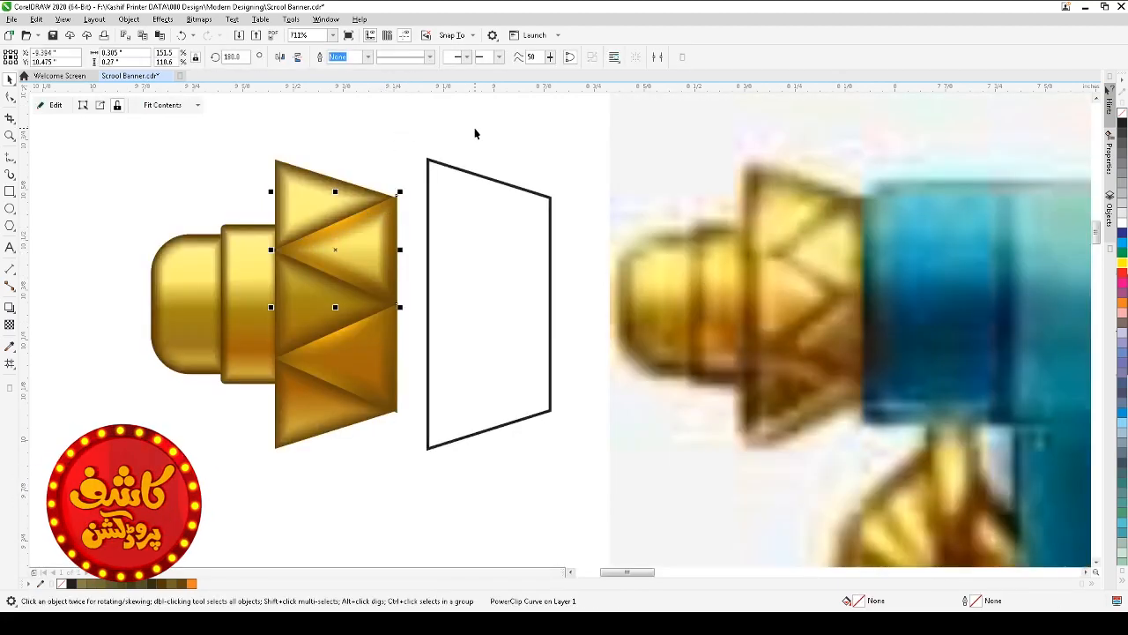
click(458, 167)
- Try a pale highlight on the upper left-pointing triangle by setting its central mesh node to white tinted with yellow
click(361, 229)
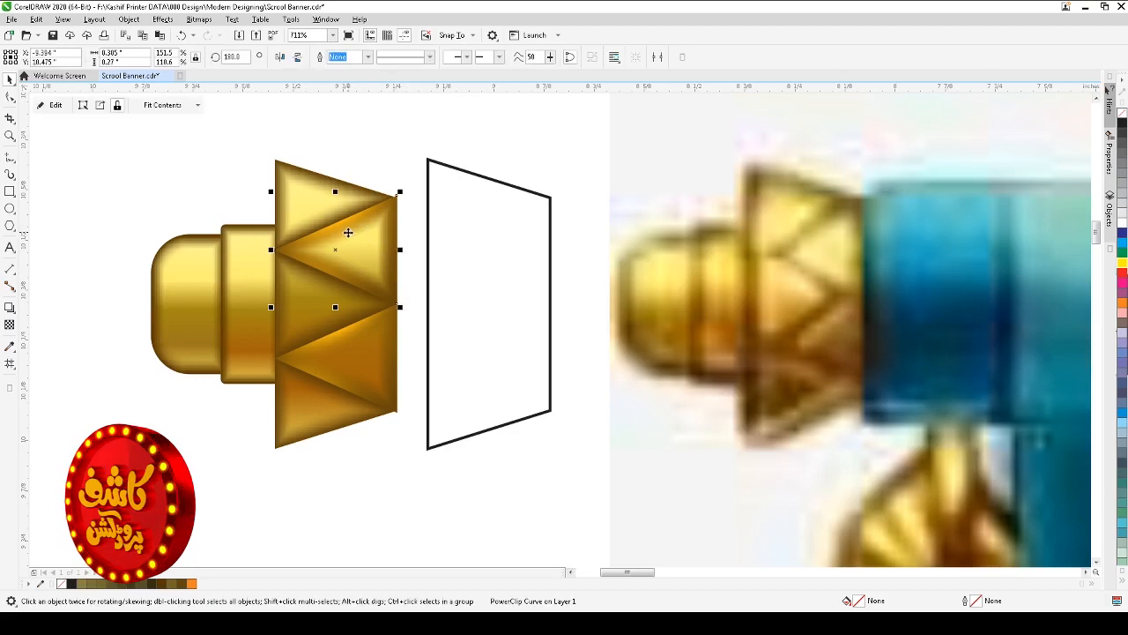
ctrl+click(348, 229)
key(m)
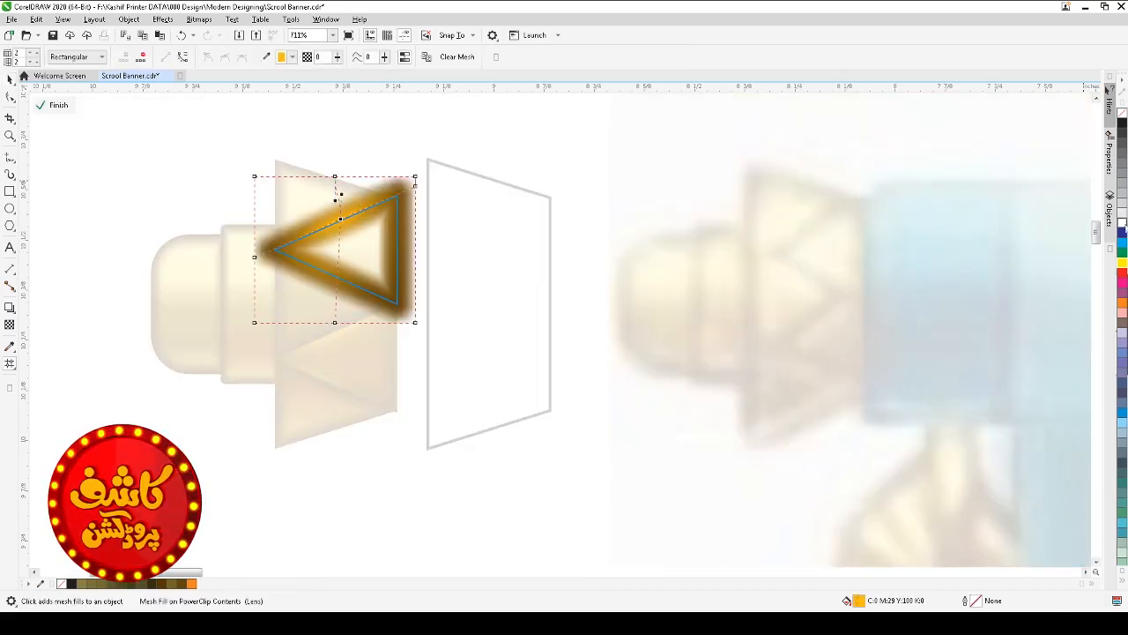
click(1123, 225)
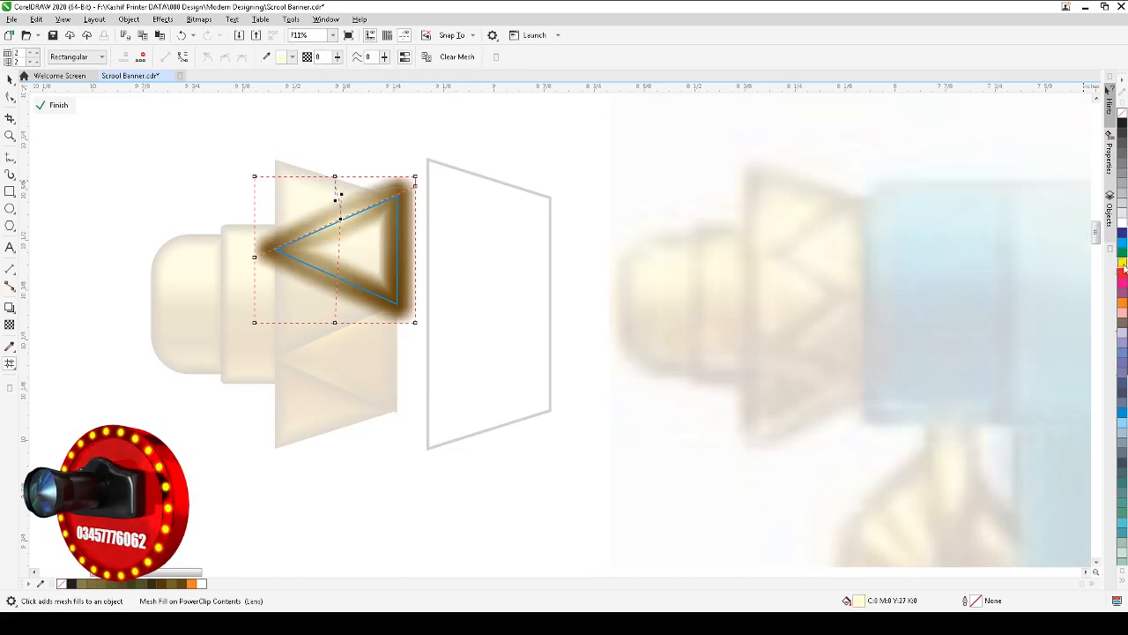
key(space)
ctrl+click(461, 131)
click(527, 173)
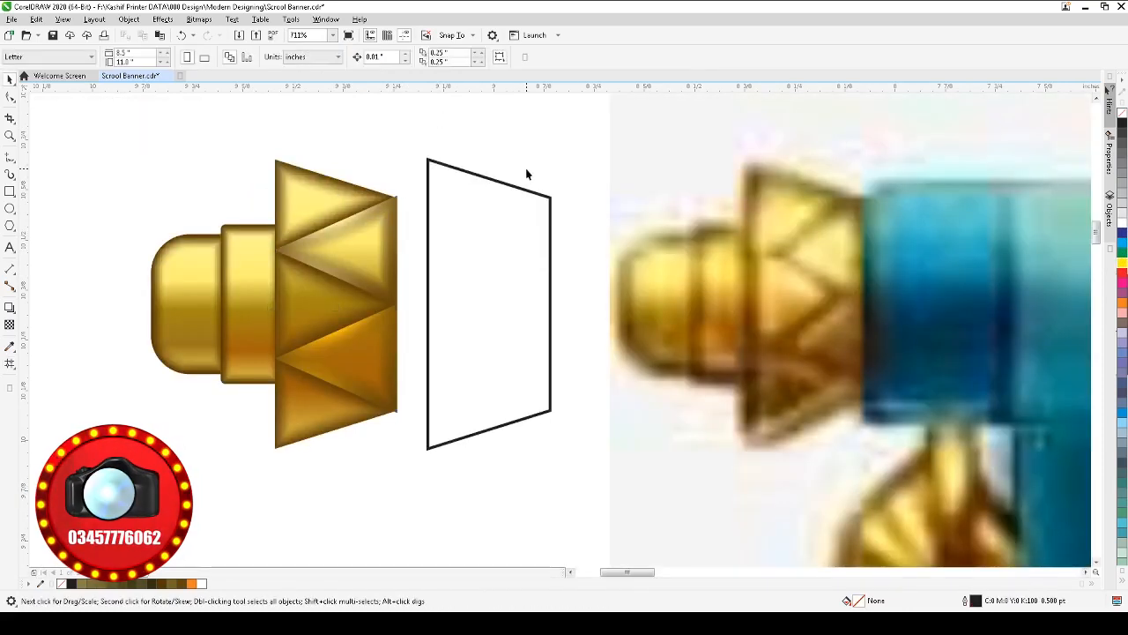
- Try a warmer cream of C0 M6 Y47 K0 on the upper left-pointing triangle's central mesh node
click(354, 243)
ctrl+click(365, 244)
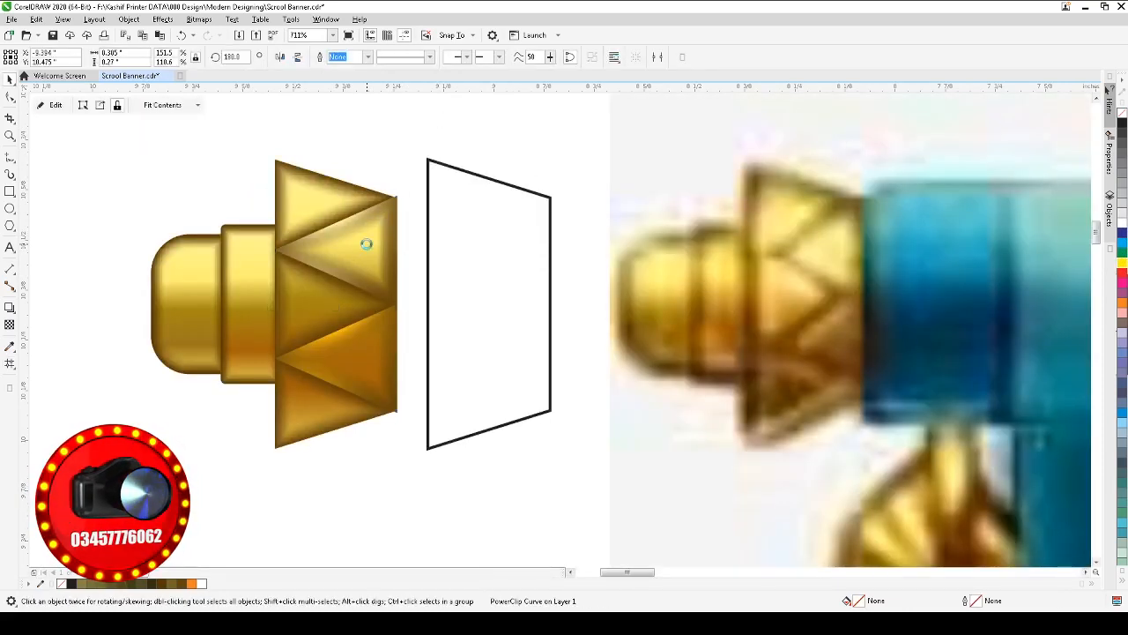
key(F10)
key(m)
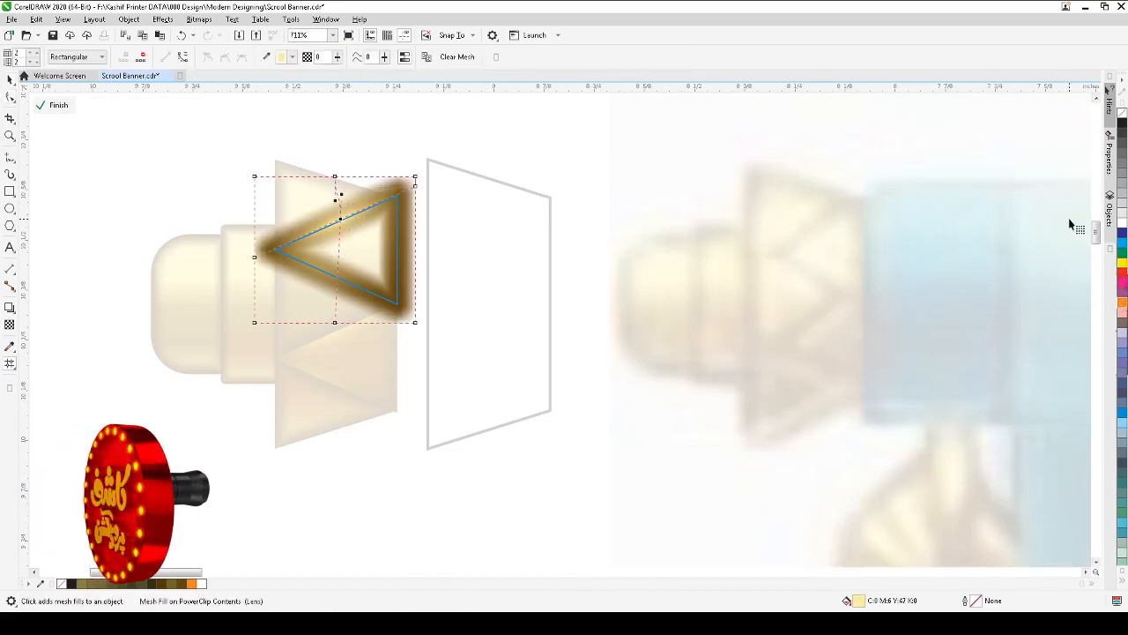
key(space)
ctrl+click(497, 133)
click(371, 155)
- Recolour the upper left-pointing triangle's central mesh node to bright yellow and finish editing its PowerClip
click(358, 221)
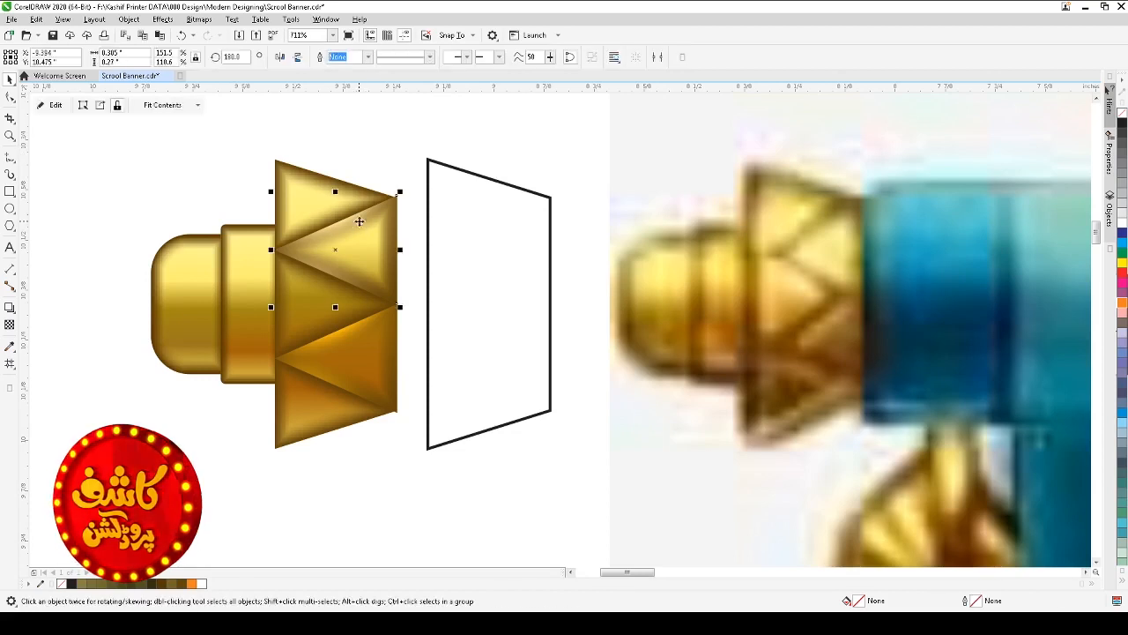
ctrl+click(359, 221)
key(space)
click(341, 218)
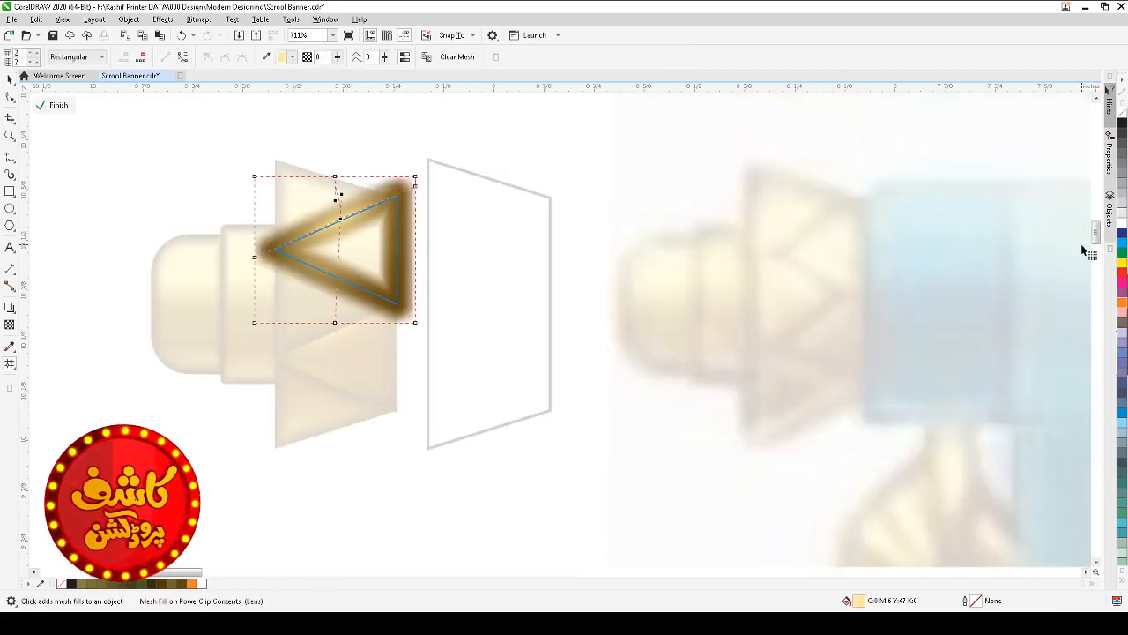
key(space)
ctrl+click(396, 128)
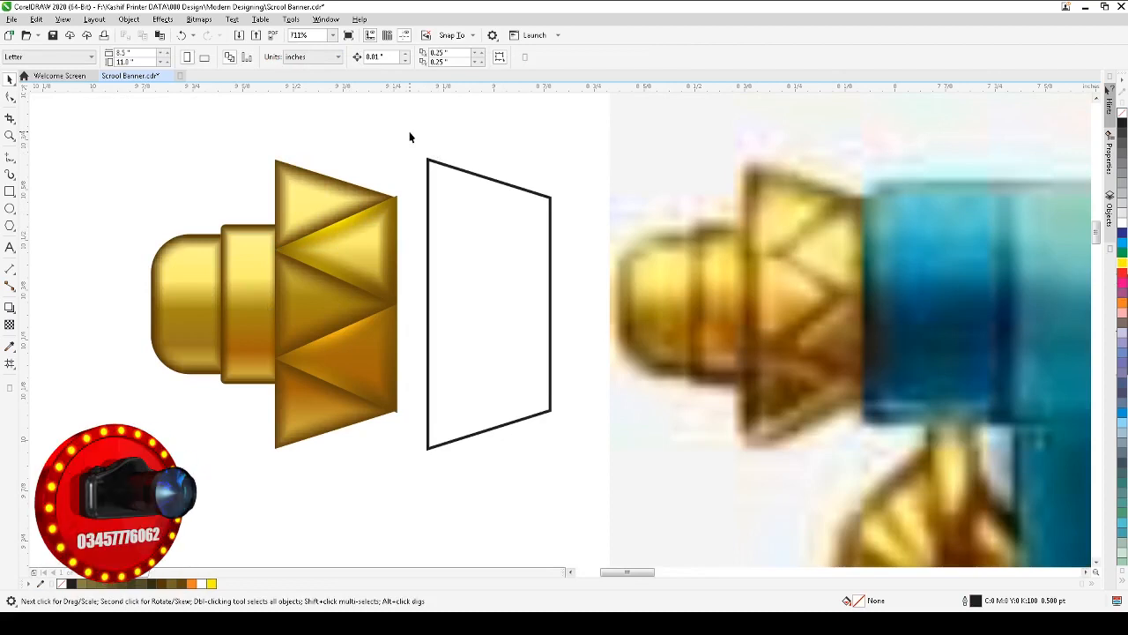
- Examine the assembled finial and the flared section's upper corner where the shaded triangles meet
scroll(410, 137, down, 2)
key(F2)
drag(200, 133, 625, 397)
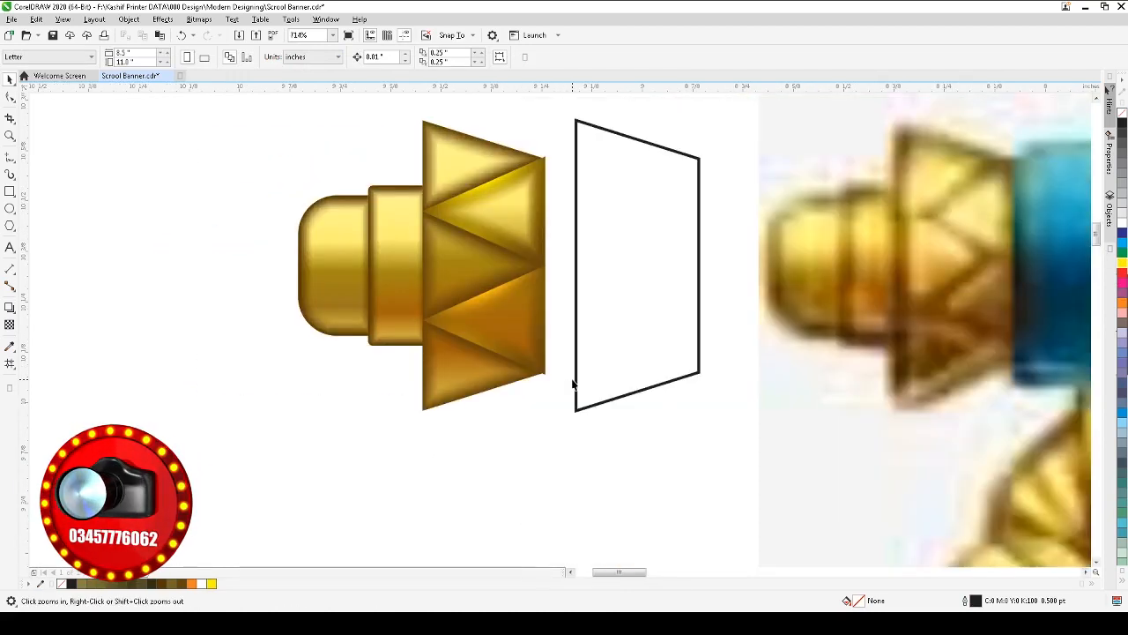
scroll(368, 272, down, 2)
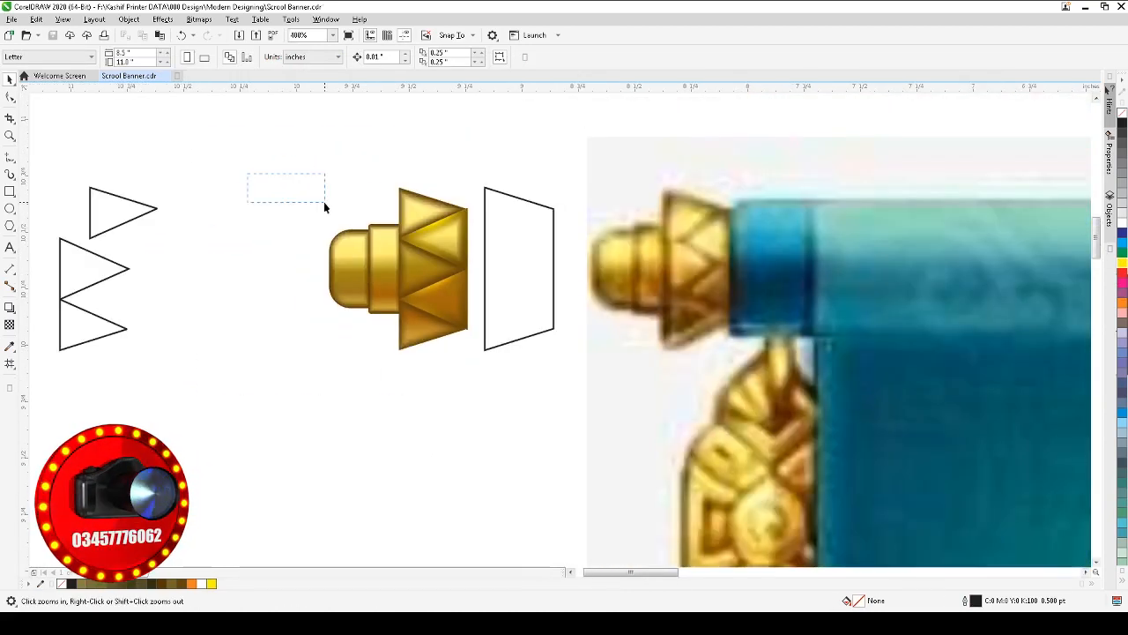
drag(323, 202, 494, 372)
key(F2)
drag(257, 191, 553, 312)
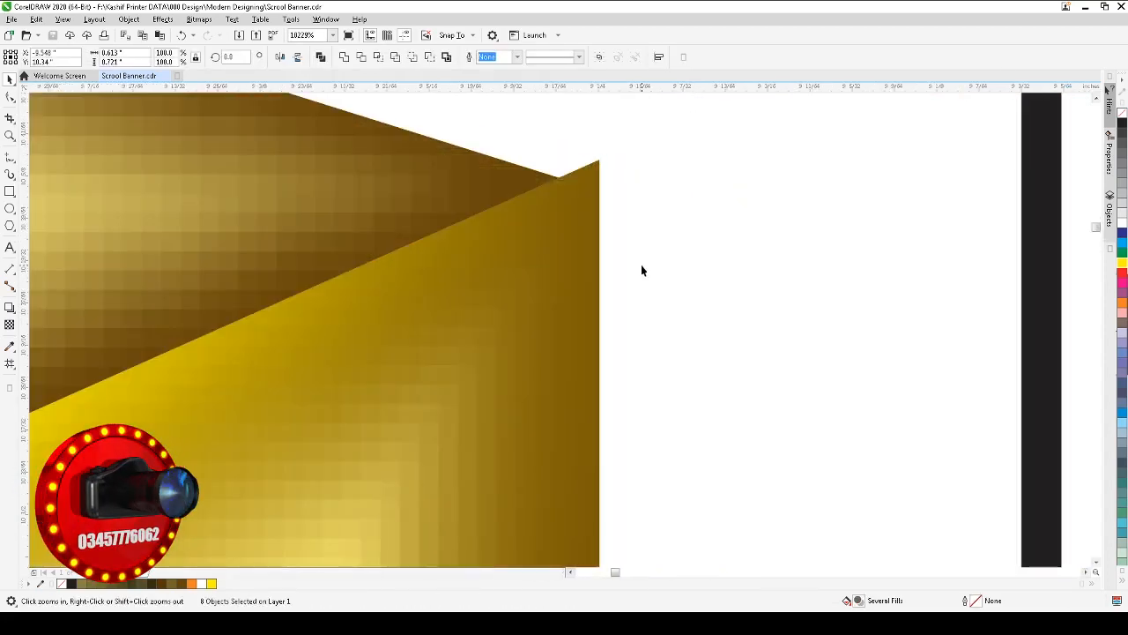
scroll(640, 264, down, 3)
- Select all five shaded triangles of the flared section together
click(599, 277)
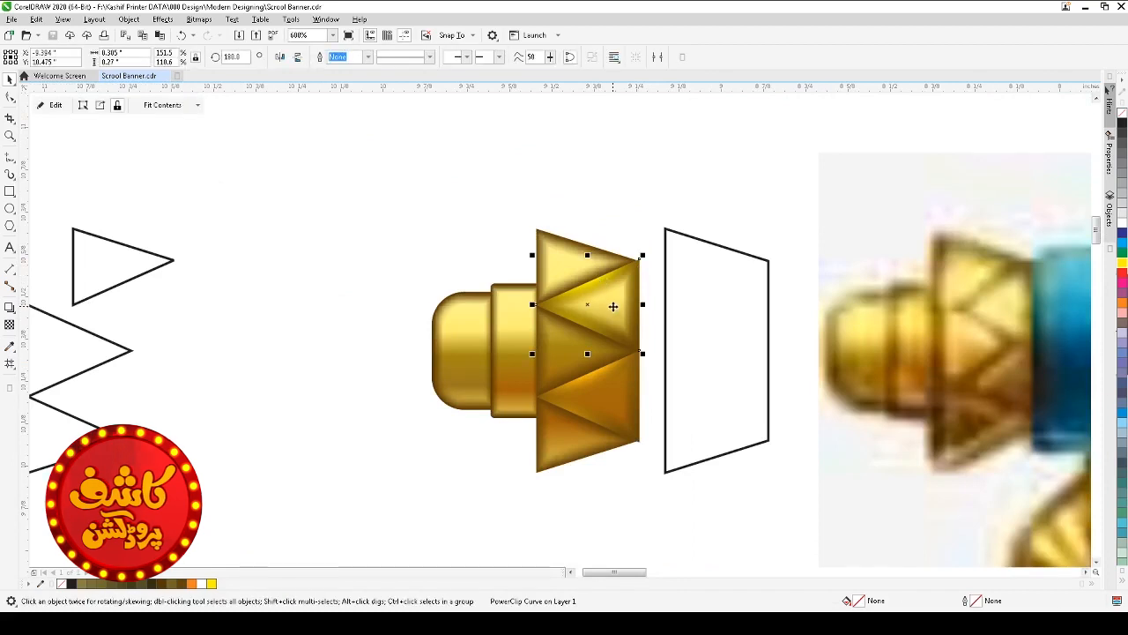
shift+click(584, 346)
shift+click(608, 376)
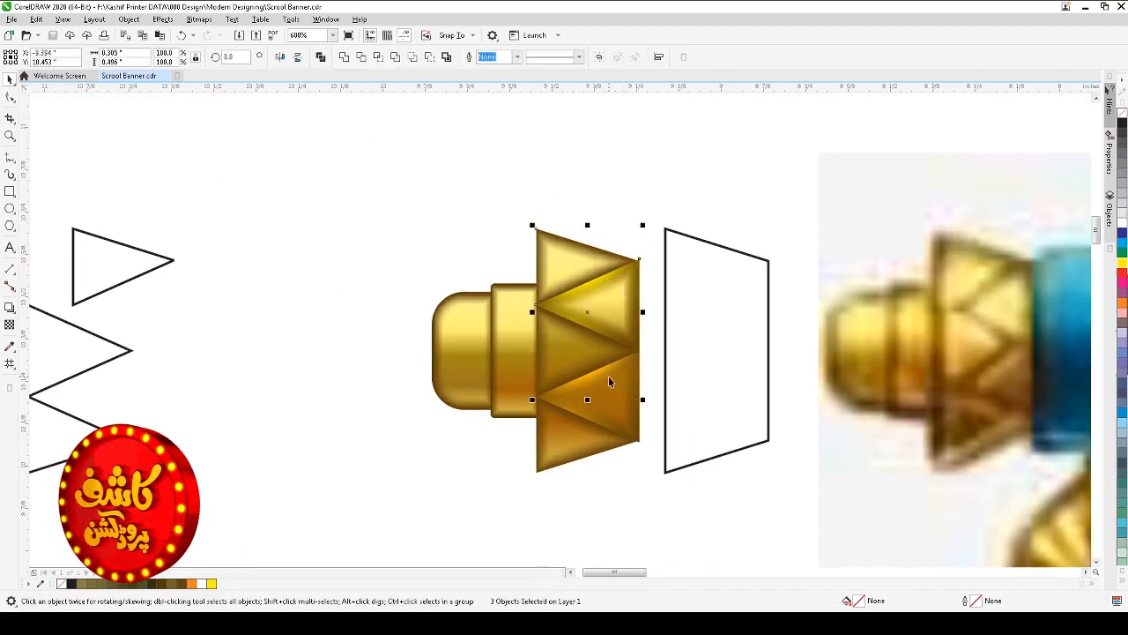
shift+click(599, 418)
shift+click(582, 447)
- Try grouping the five shaded triangles and moving them off the flared section
key(ctrl+g)
drag(611, 395, 335, 395)
key(ctrl+z)
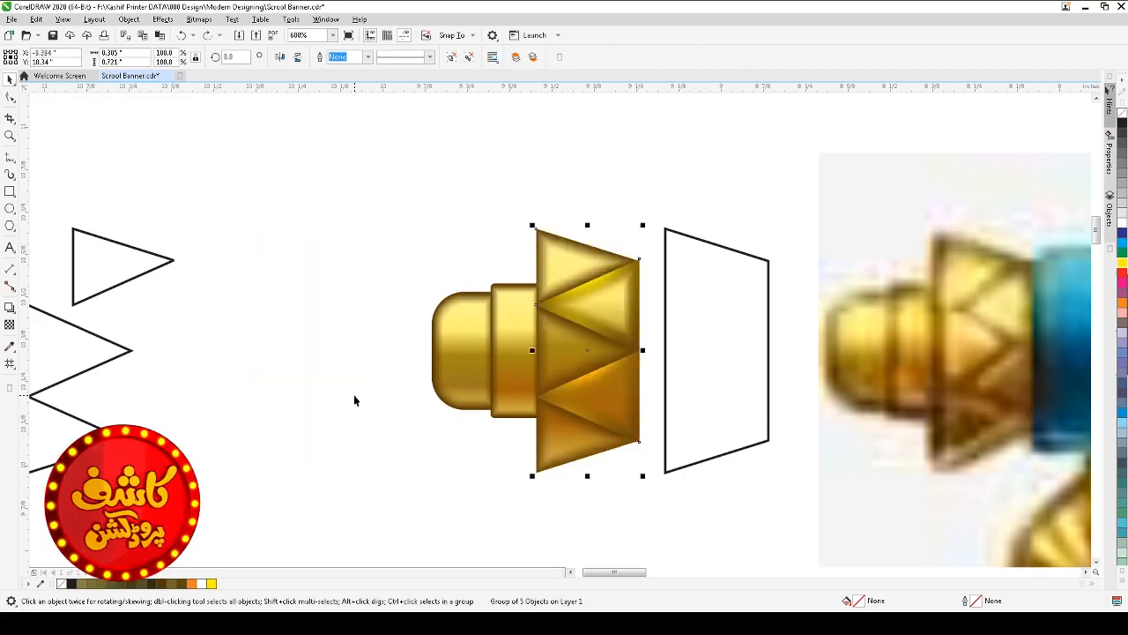
key(ctrl+u)
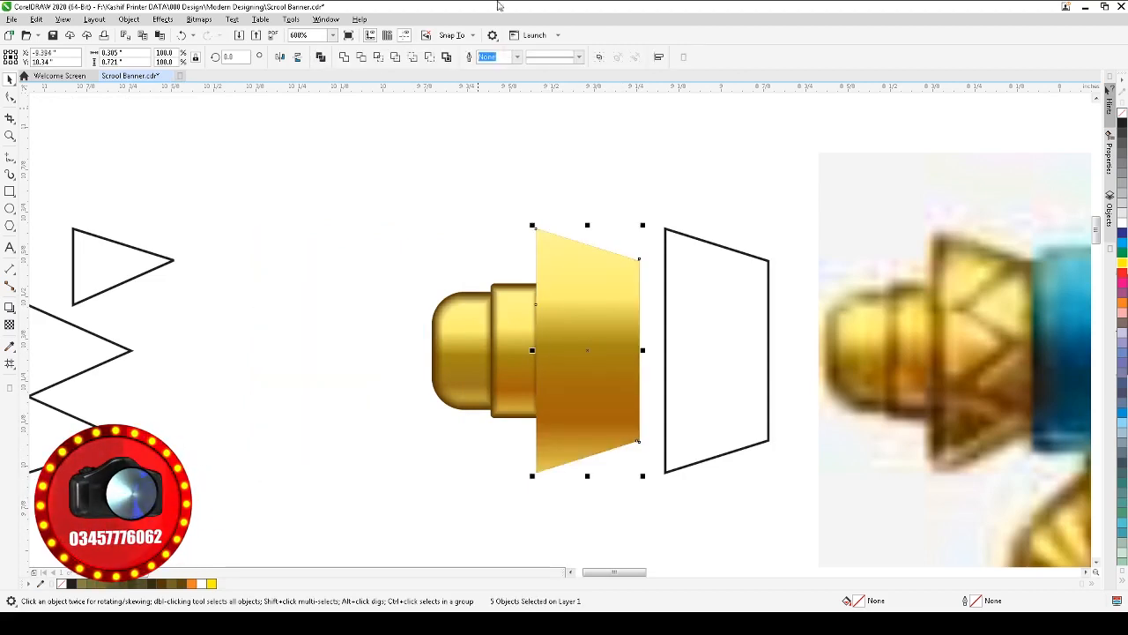
- PowerClip the five shaded triangles inside the gold-gradient flared section
key(alt+j)
key(w)
key(p)
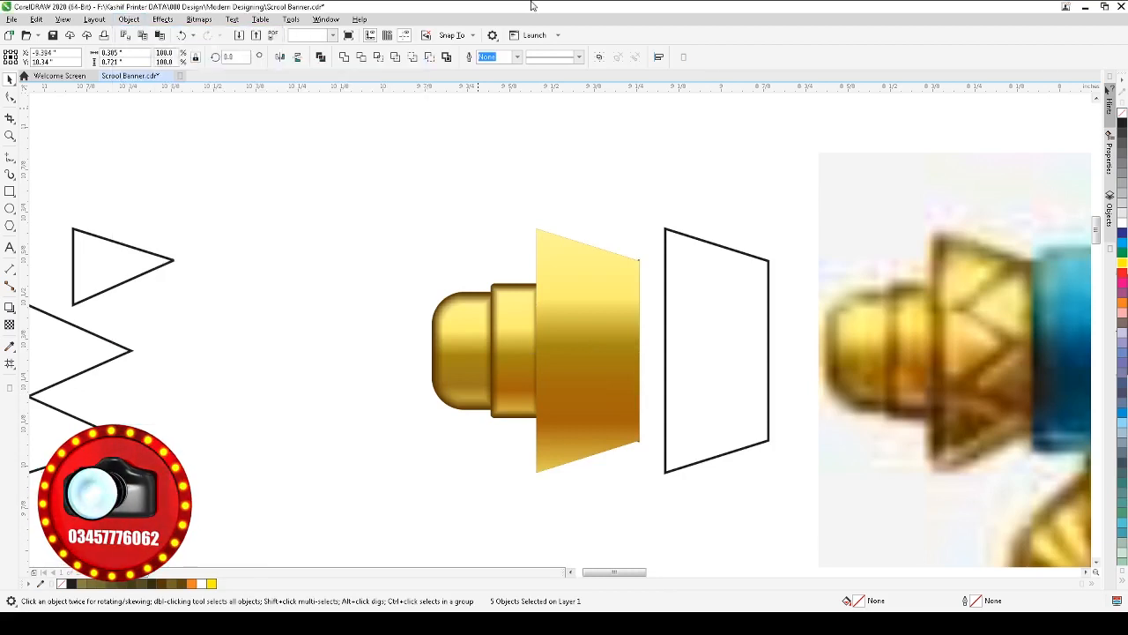
click(596, 307)
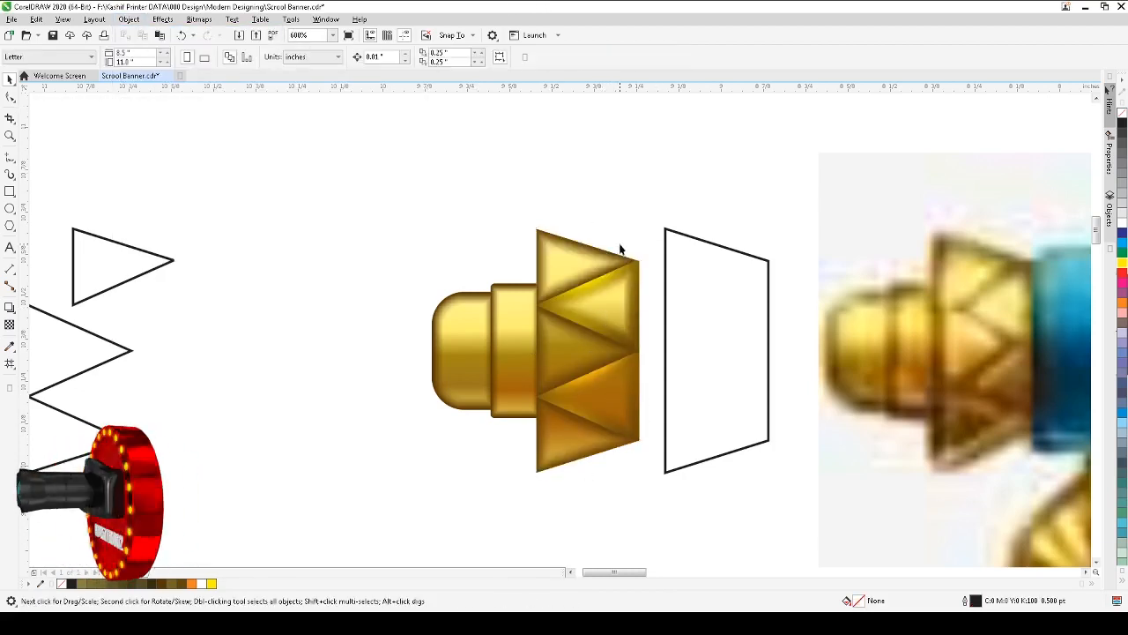
- Examine the clipped flared section and compare the assembled finial with the reference banner's finial
key(z)
drag(497, 226, 702, 344)
key(F4)
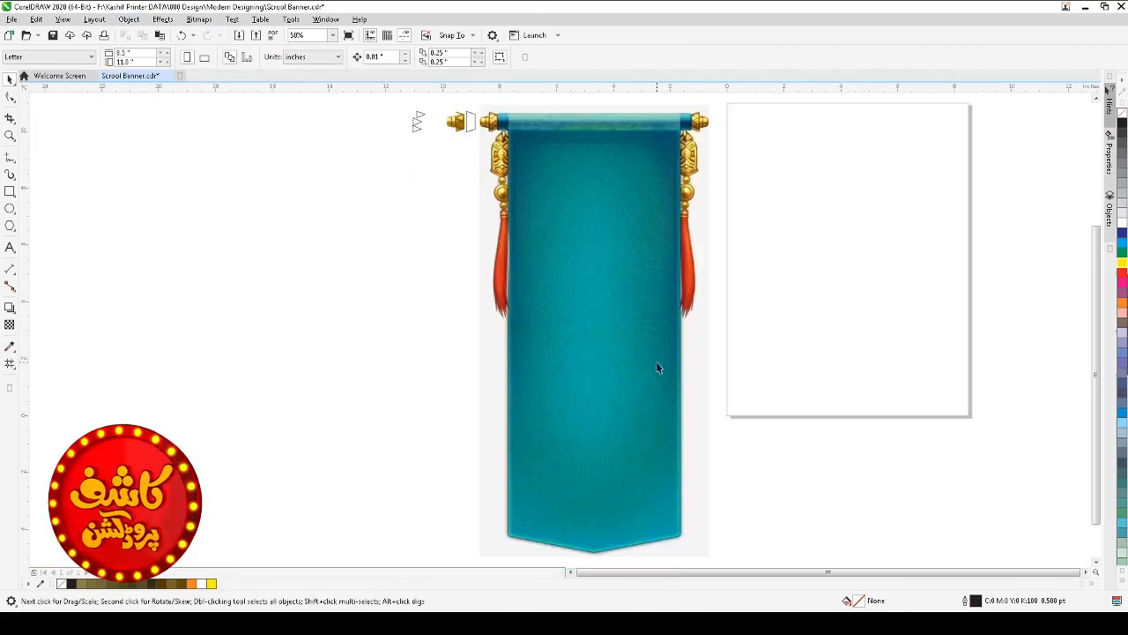
drag(421, 109, 527, 152)
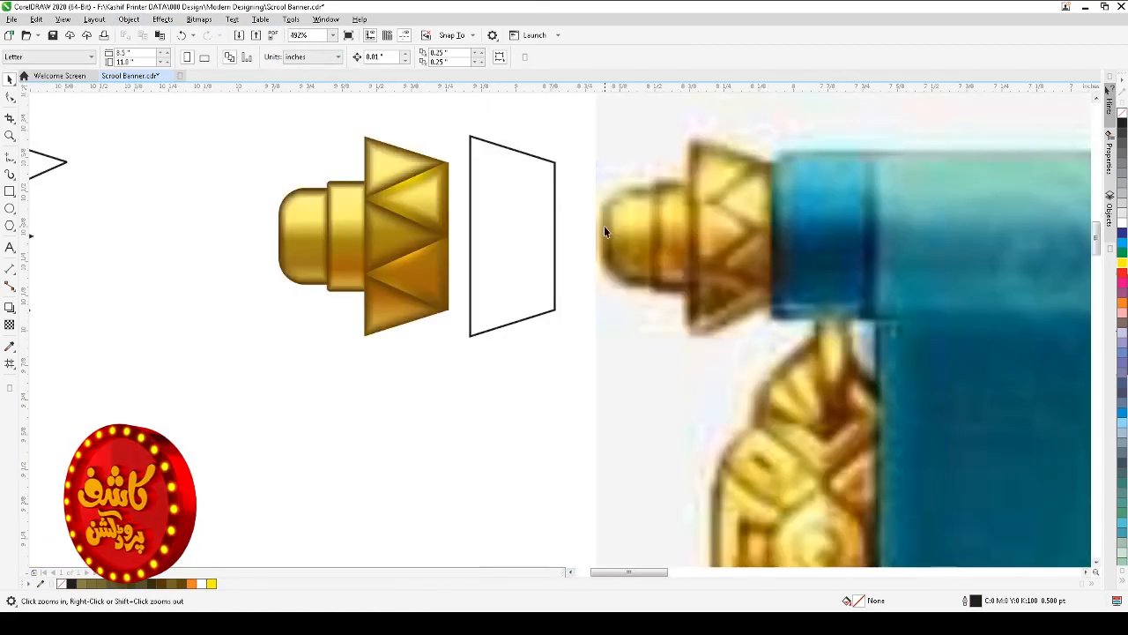
drag(247, 125, 559, 375)
right_click(566, 374)
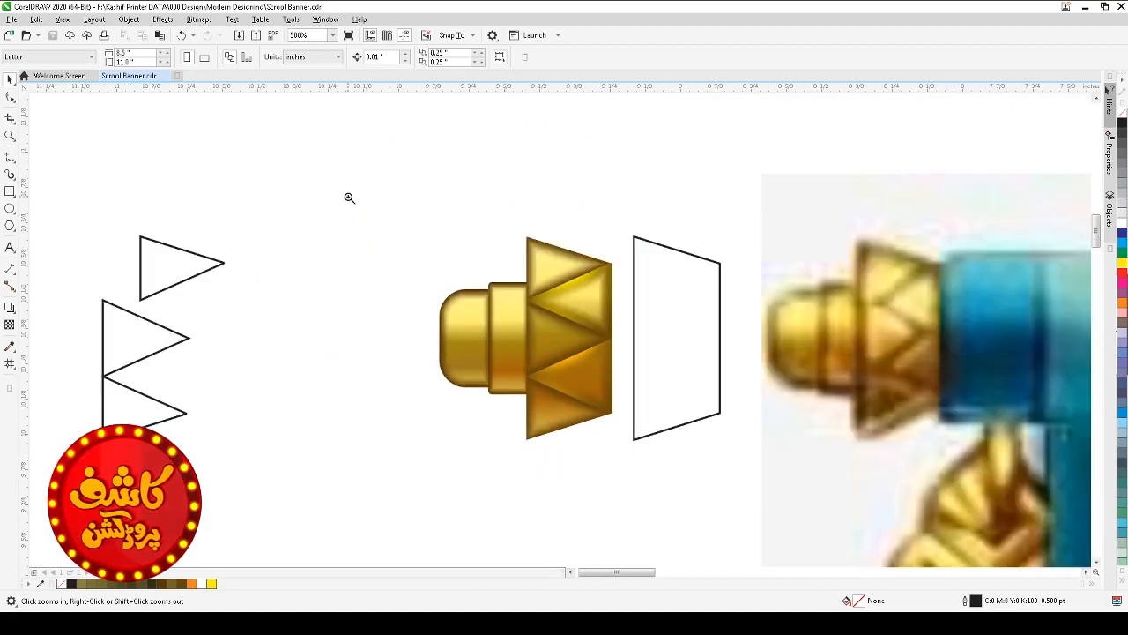
drag(353, 194, 898, 495)
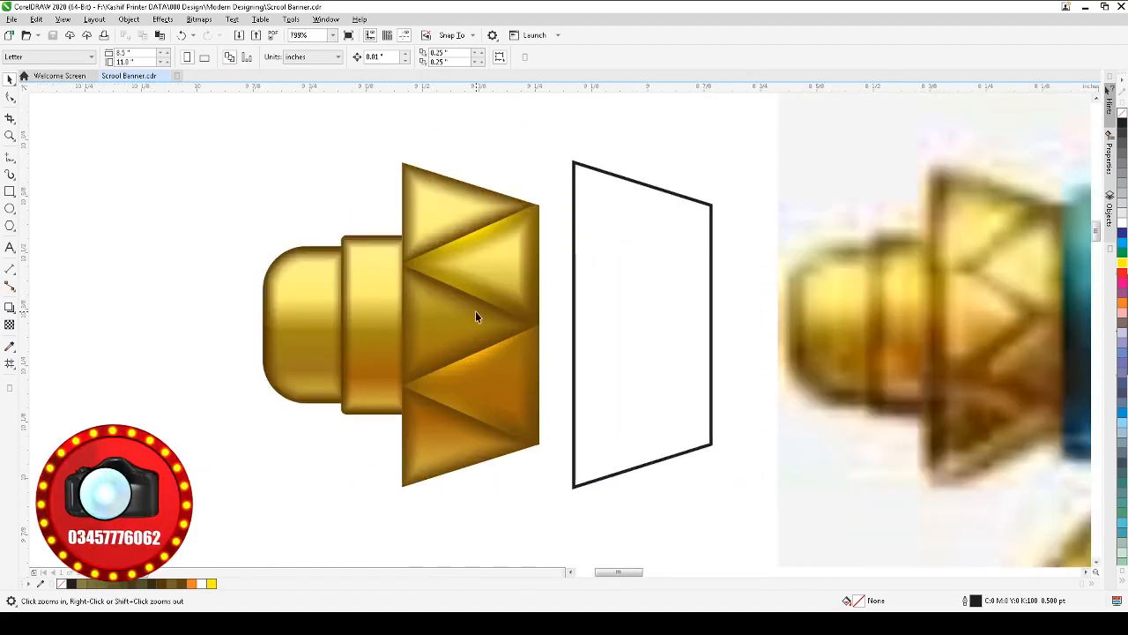
- Inside the nested PowerClip of the middle right-pointing triangle, replace the brown mesh with a horizontally mirrored copy of the lower left-pointing triangle's orange-highlighted mesh
key(space)
click(496, 271)
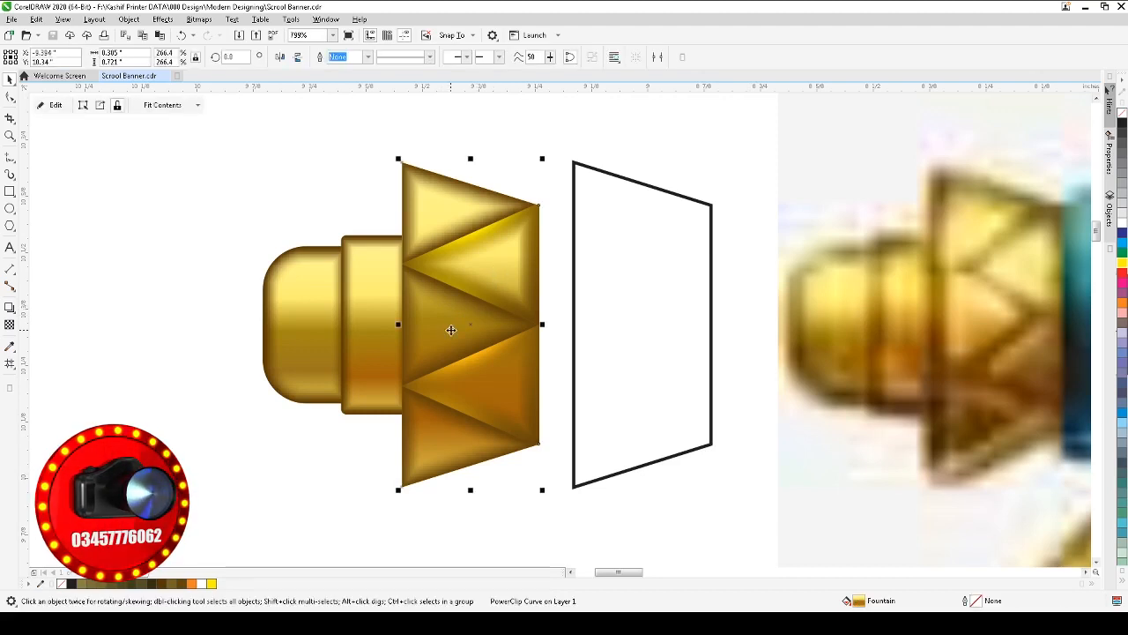
ctrl+click(450, 330)
click(451, 330)
ctrl+click(435, 335)
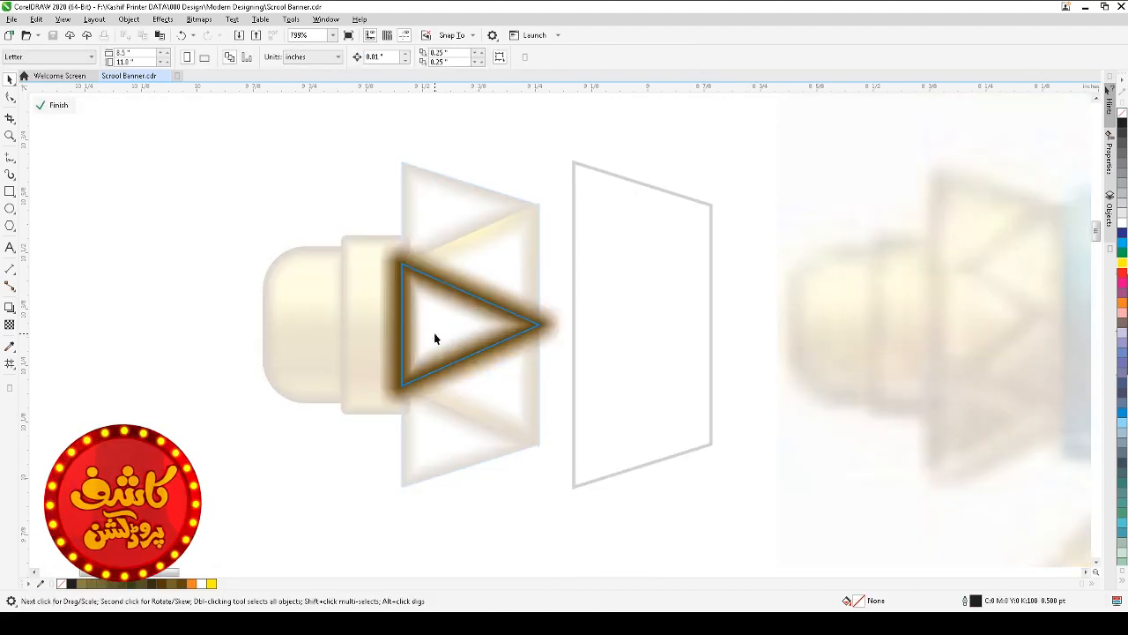
click(434, 335)
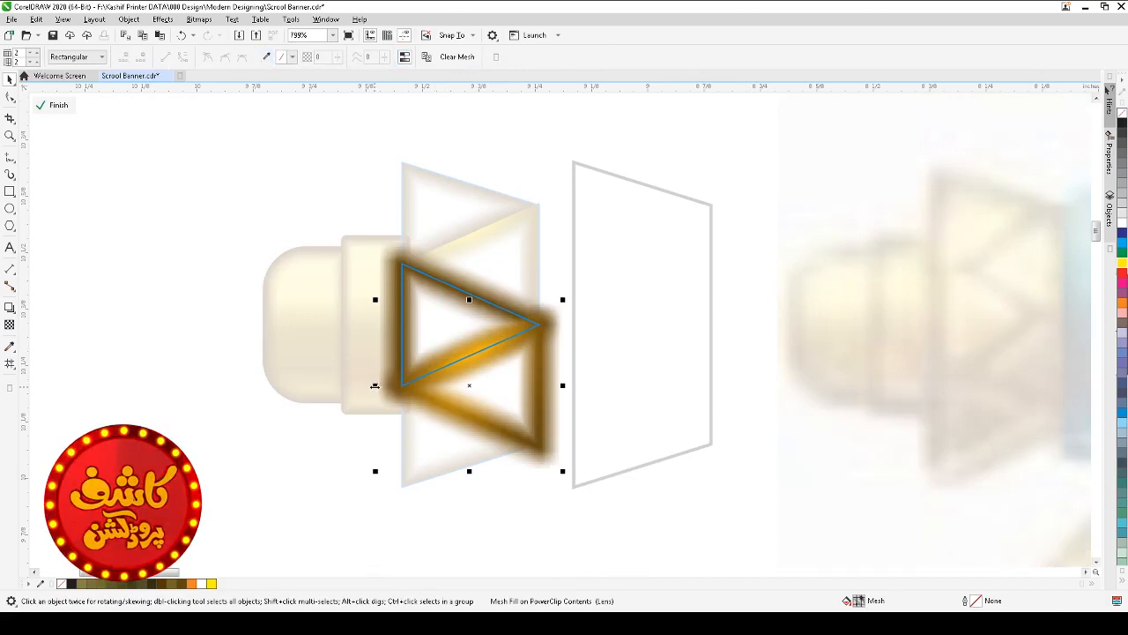
drag(375, 385, 569, 394)
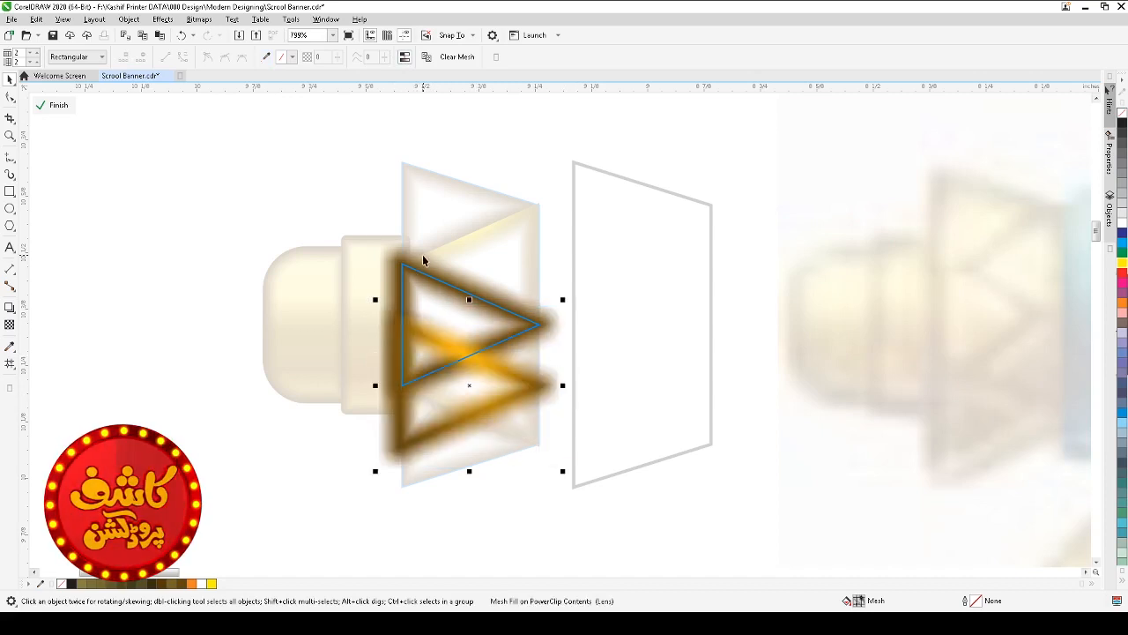
key(Escape)
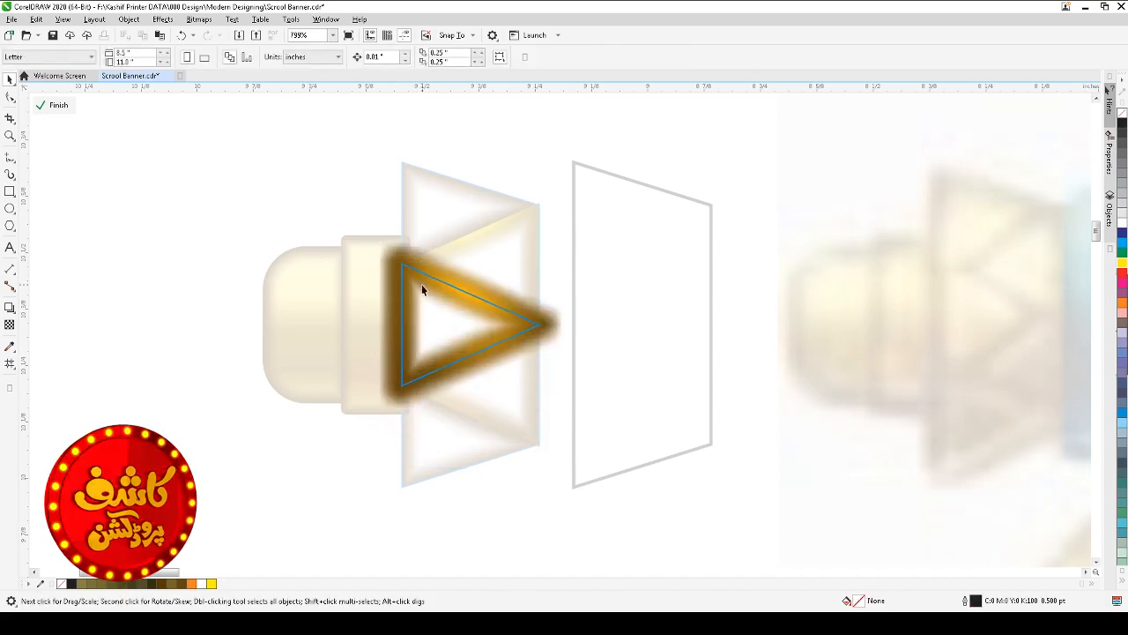
ctrl+click(110, 182)
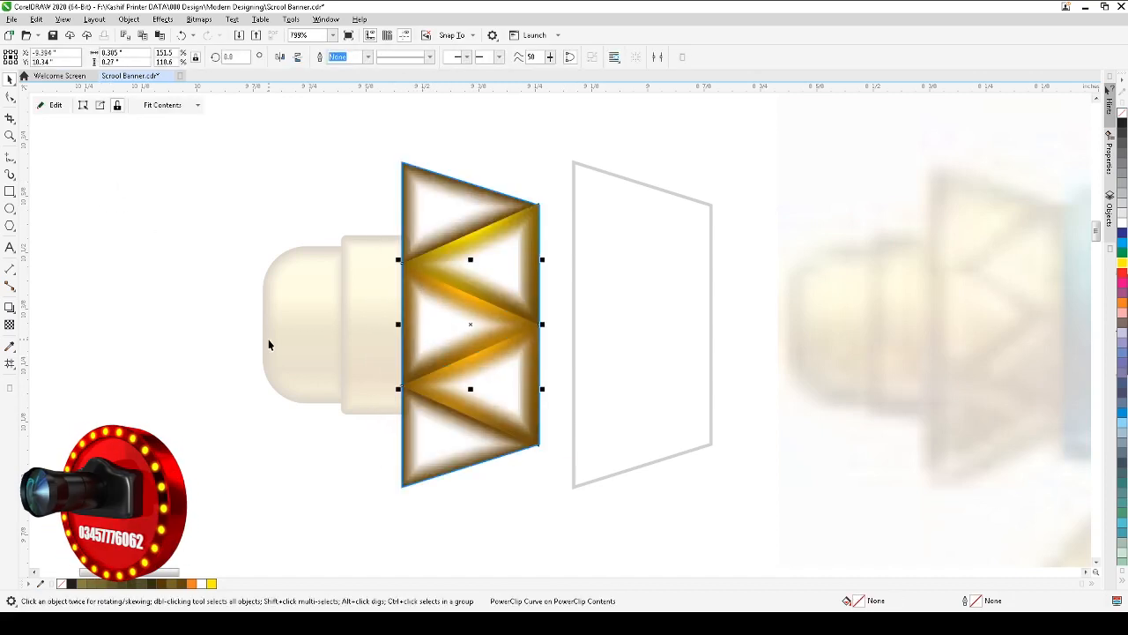
- Tint the middle right-pointing triangle's central mesh node with yellow and finish editing the nested PowerClips
ctrl+click(443, 285)
key(m)
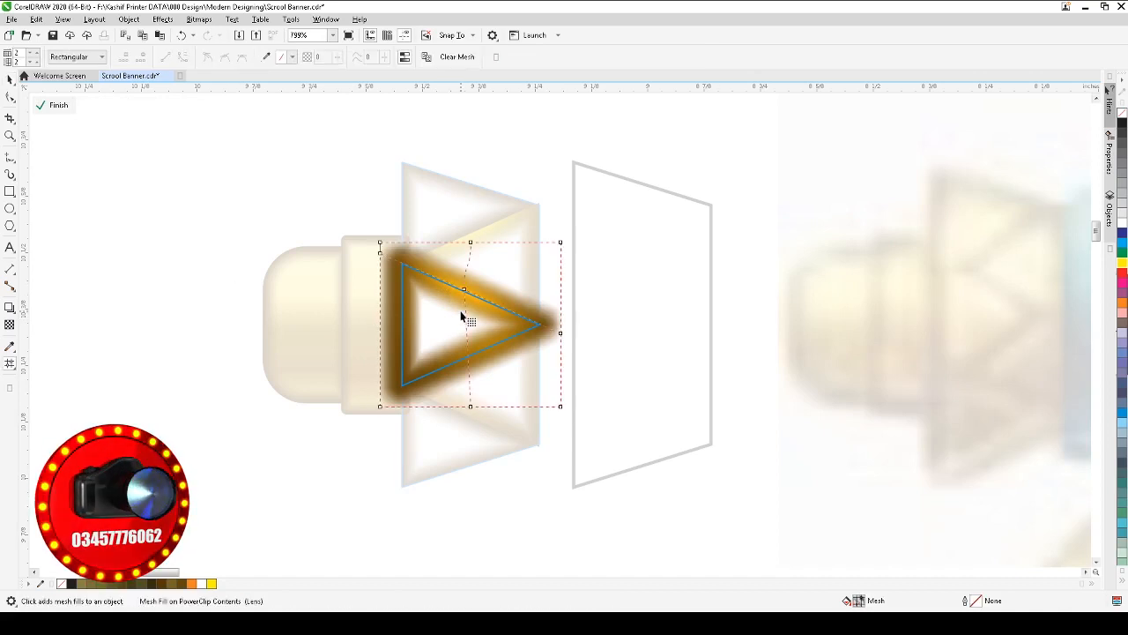
click(484, 288)
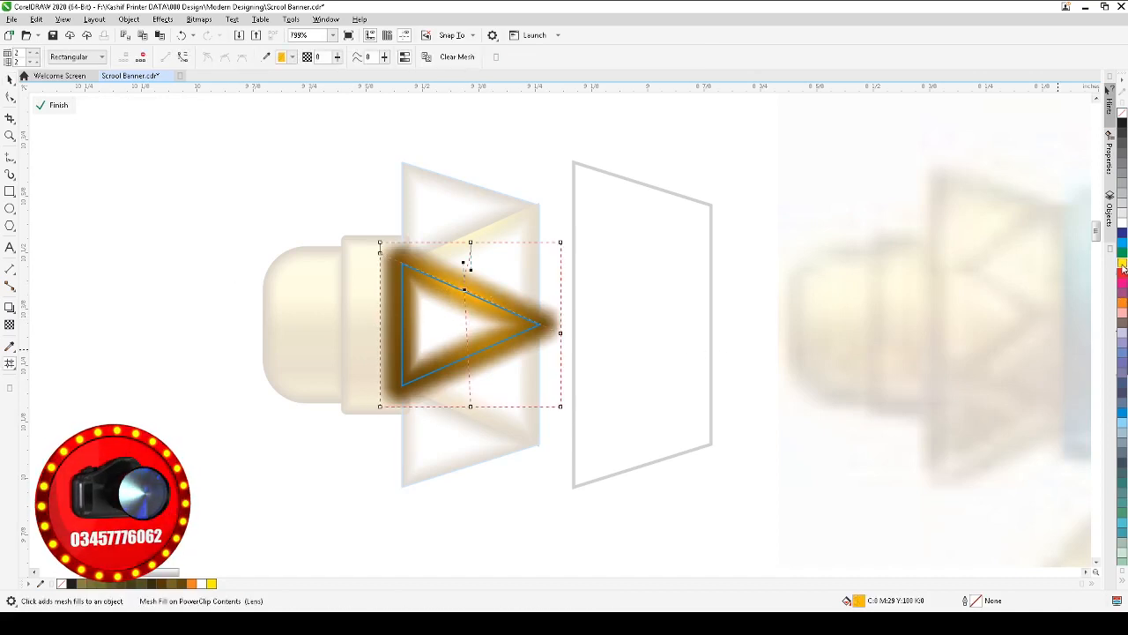
key(space)
ctrl+click(175, 230)
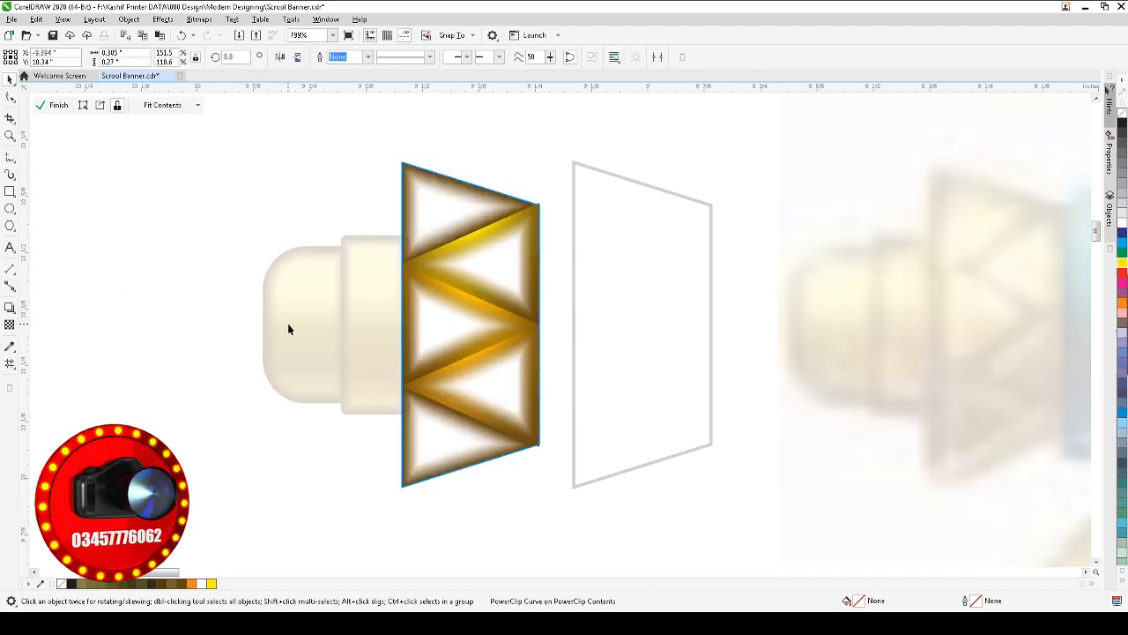
click(316, 340)
ctrl+click(178, 290)
click(244, 309)
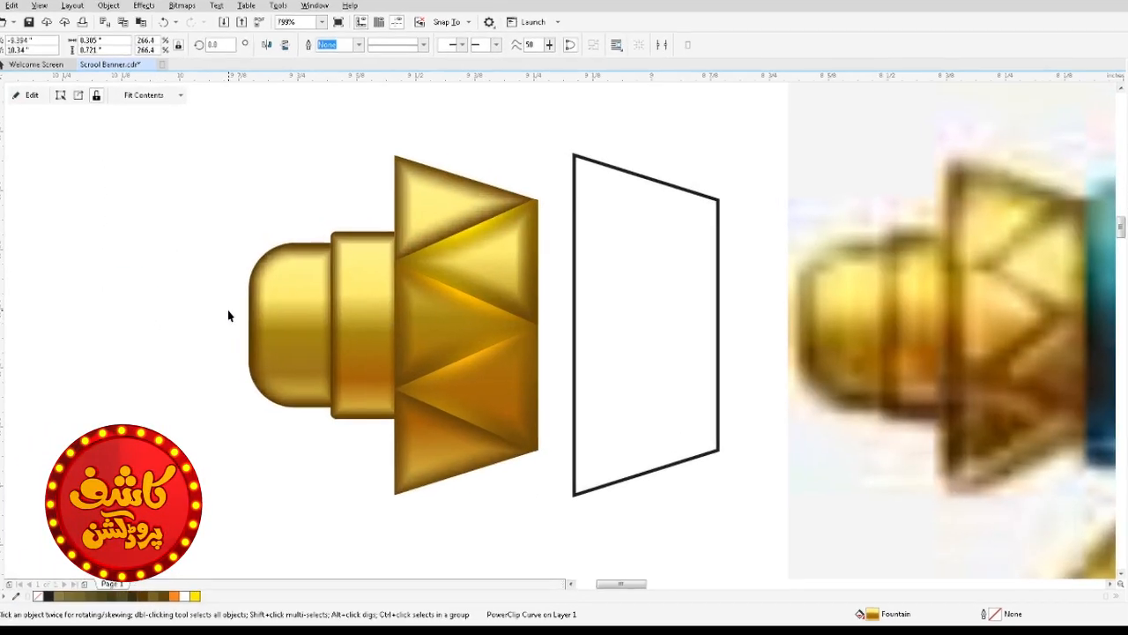